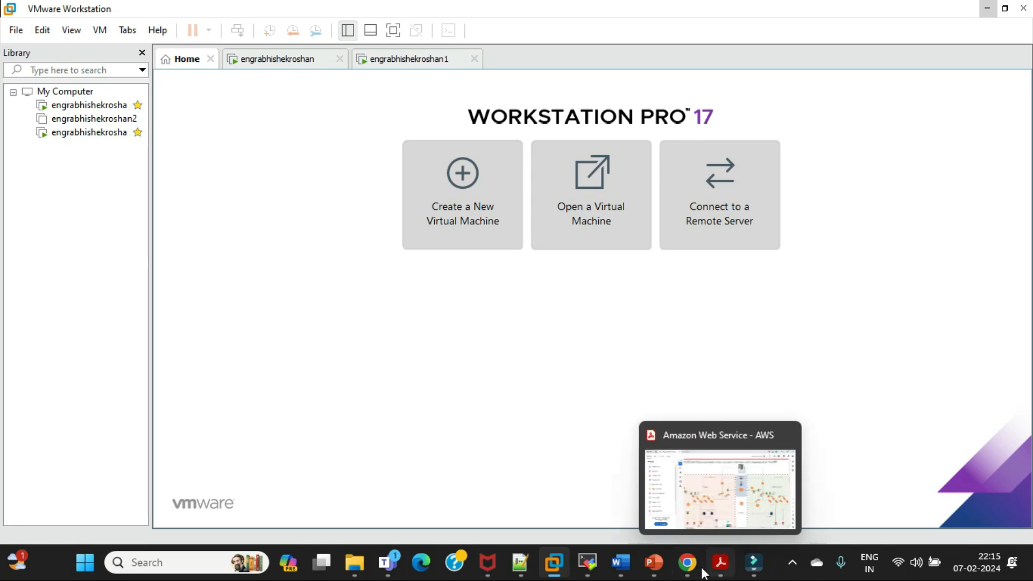
Switch to Chrome and run a web search for "download vmware17" in a new tab
click(687, 563)
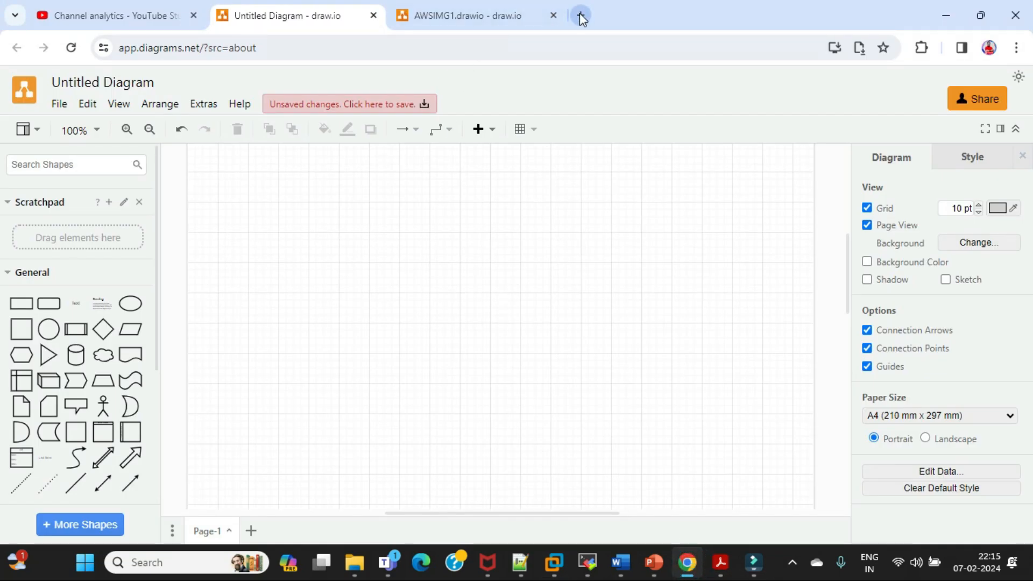
click(580, 15)
text(downloa)
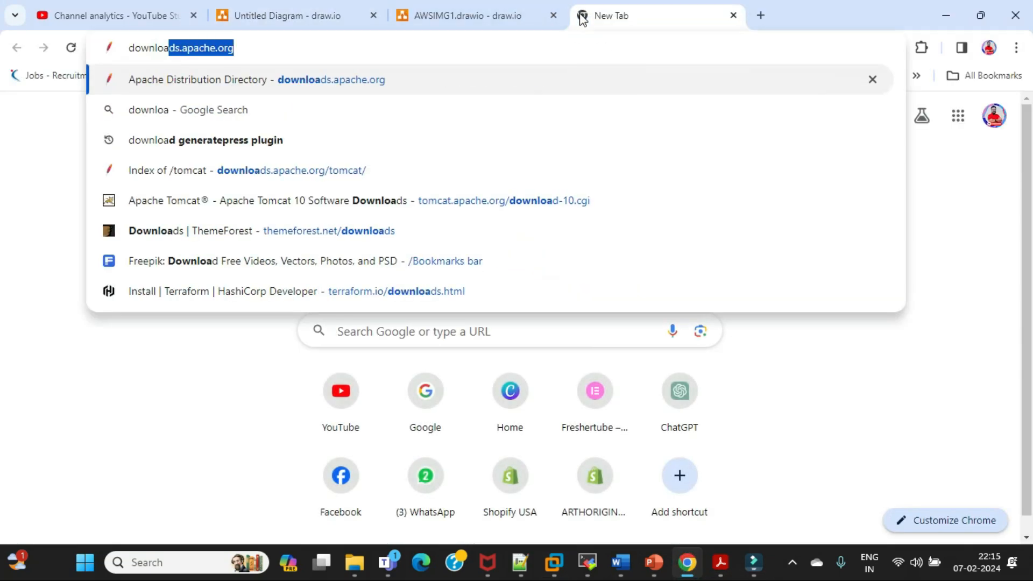
text(d vm)
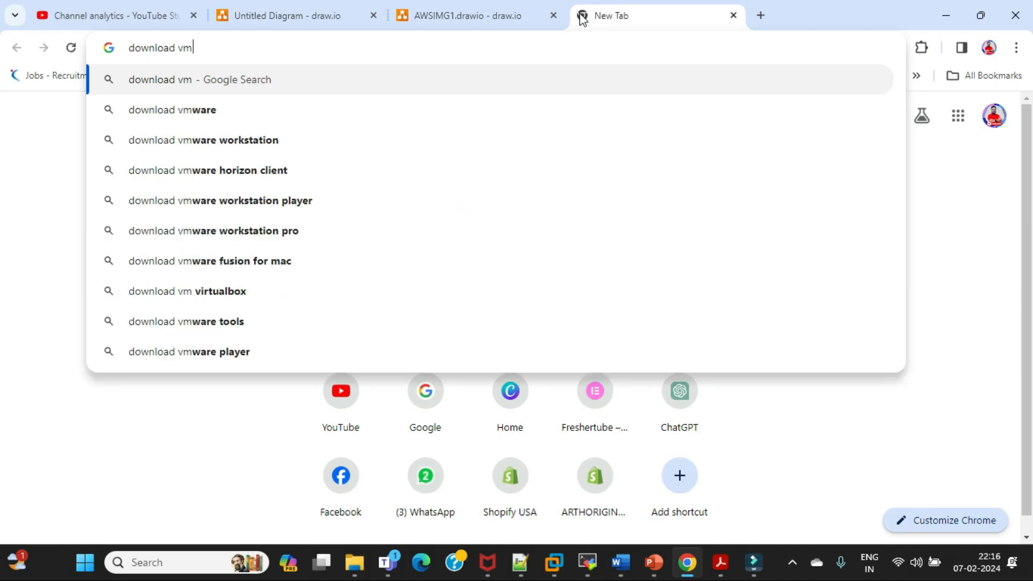
text(ware)
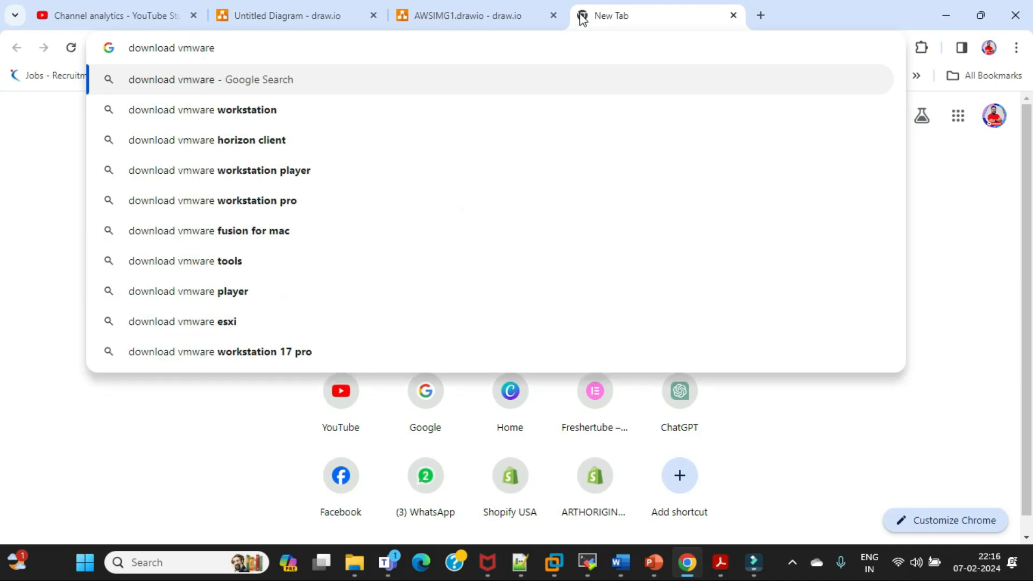
text(17)
key(Return)
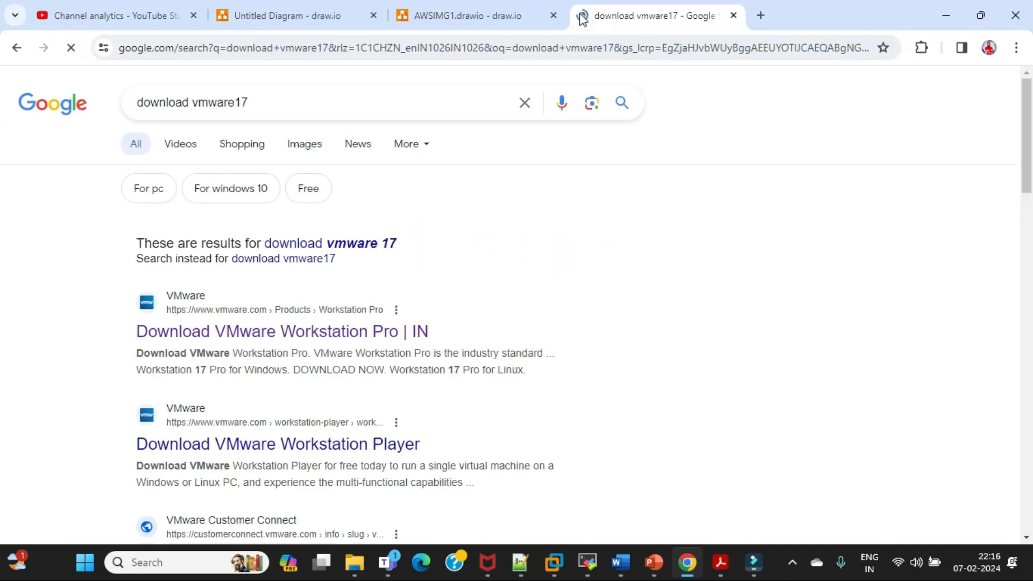
Open VMware's Workstation Pro download page from the search results and download Workstation 17 Pro for Windows
scroll(577, 288, down, 1)
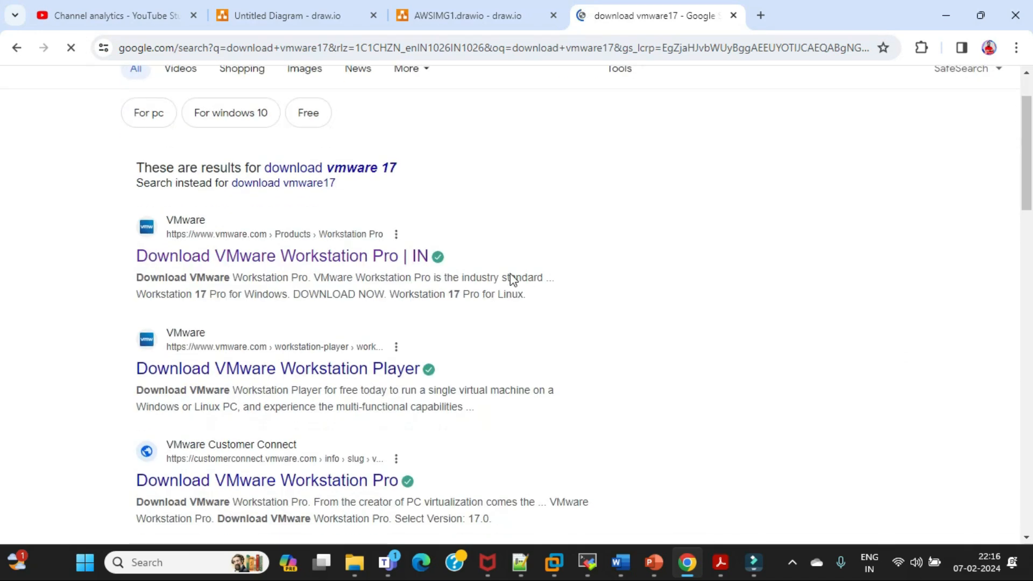
click(300, 261)
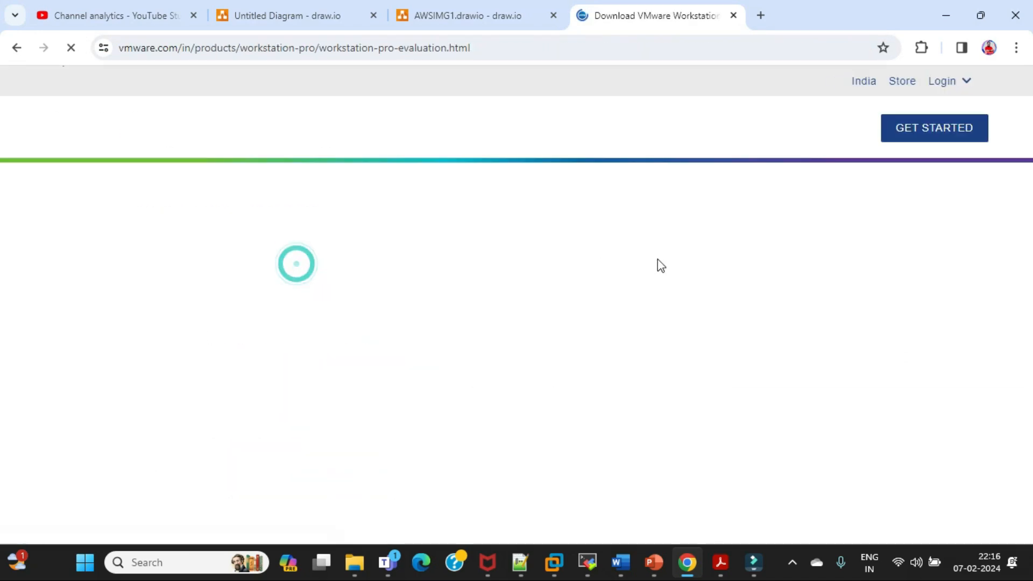
scroll(659, 261, down, 10)
scroll(658, 259, down, 9)
scroll(658, 259, up, 7)
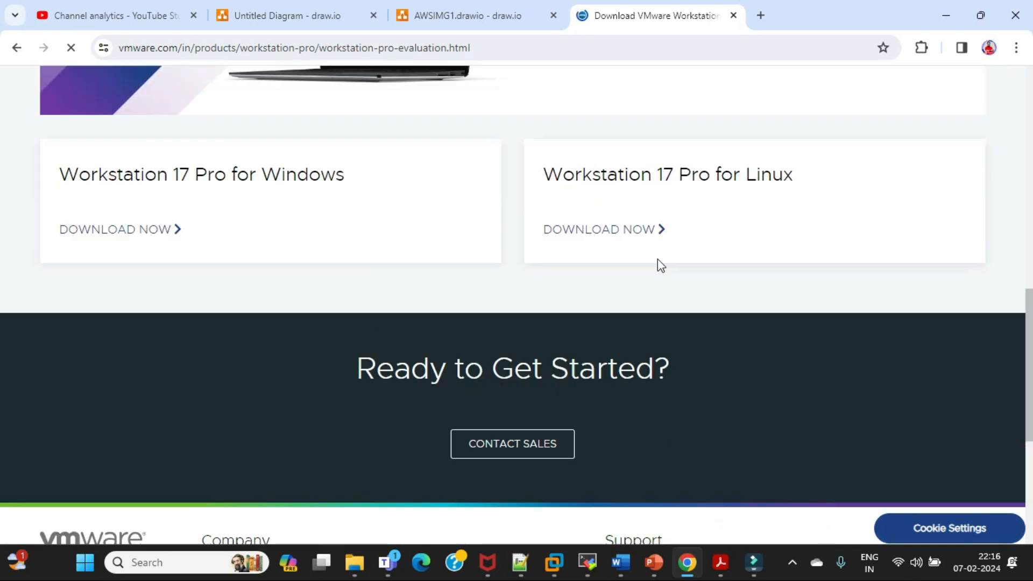
scroll(657, 259, up, 8)
scroll(657, 264, down, 5)
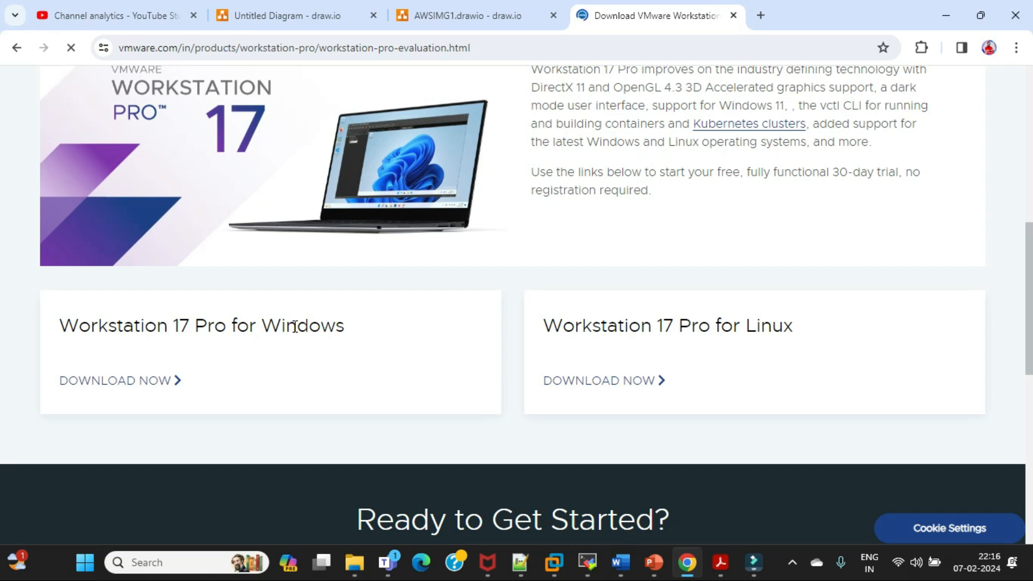
click(132, 380)
Select the download page's web address, switch to Microsoft Teams and open the "Youtube Member Live" group chat
click(547, 52)
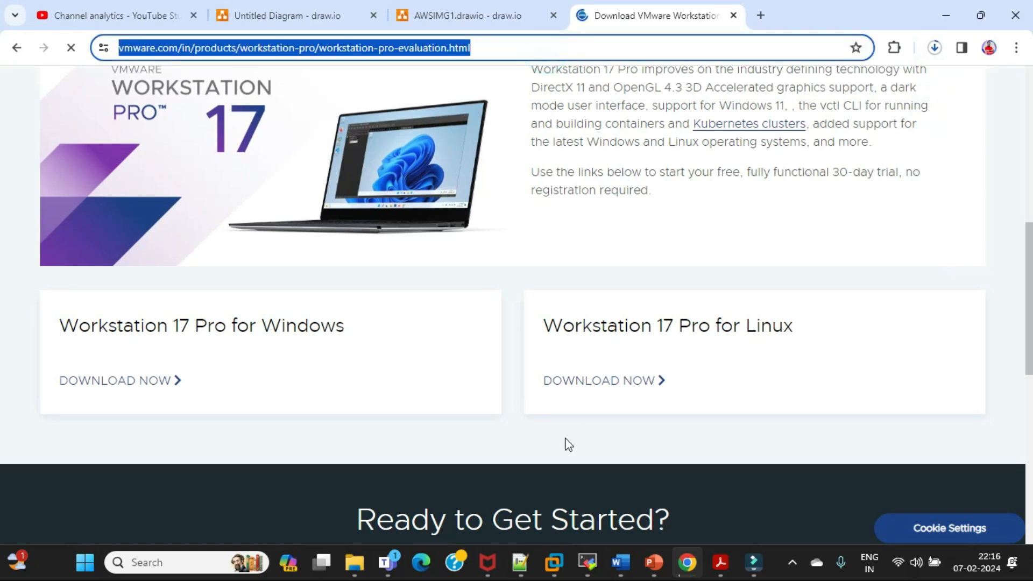
key(alt+Tab)
click(158, 170)
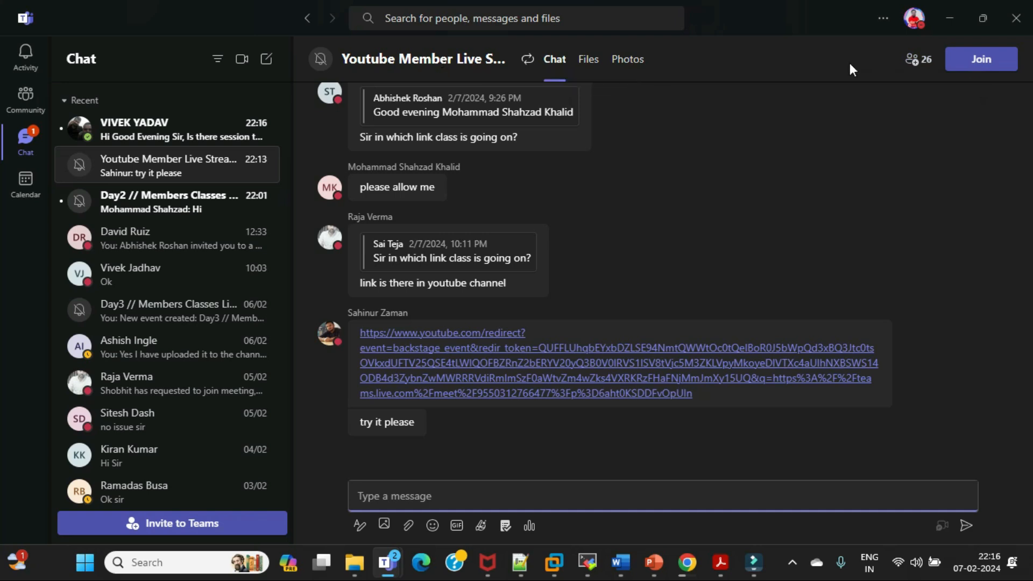
Show the group chat's participants and add a first contact, found by the start of their first name
click(910, 60)
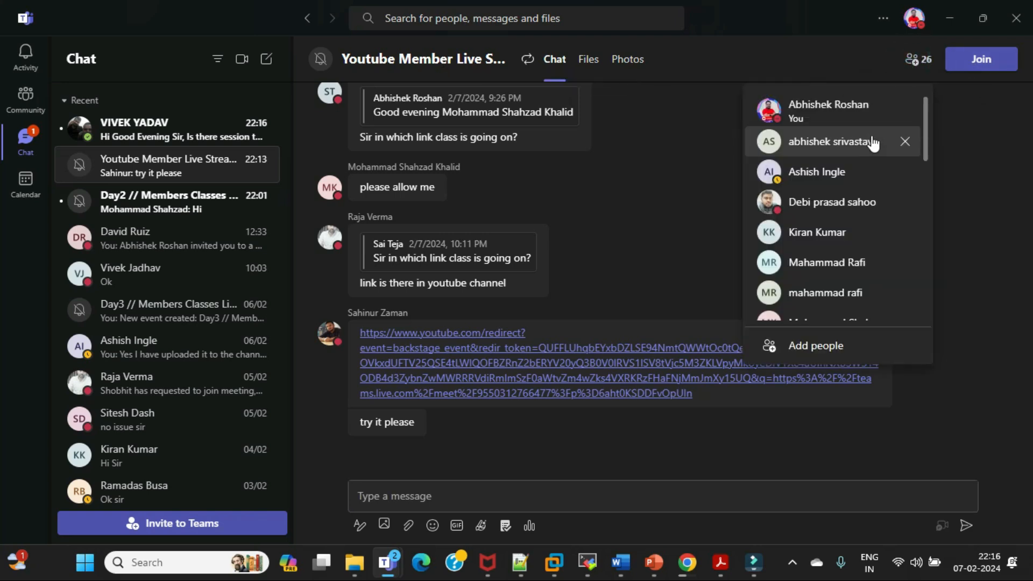
click(870, 142)
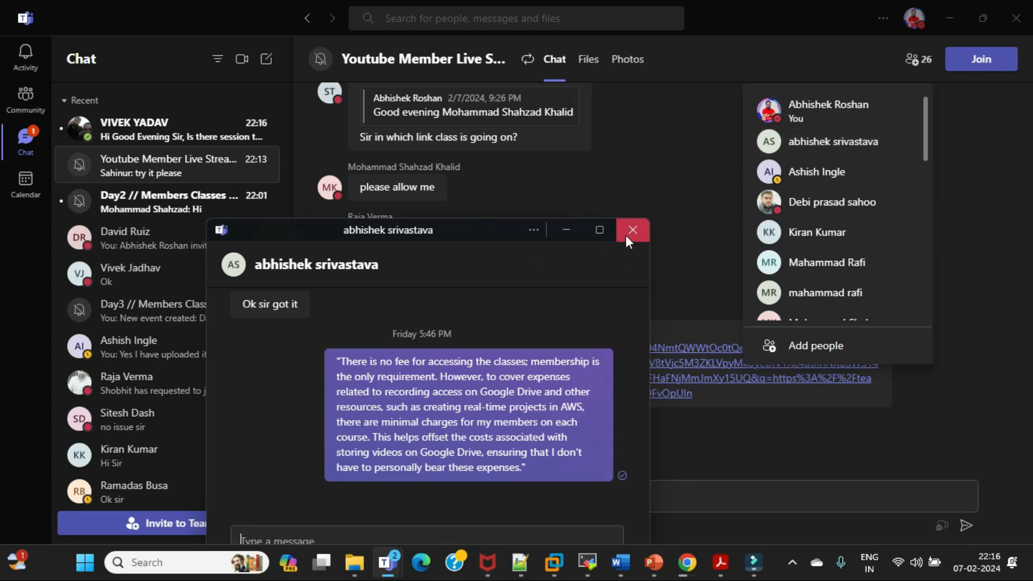
click(633, 230)
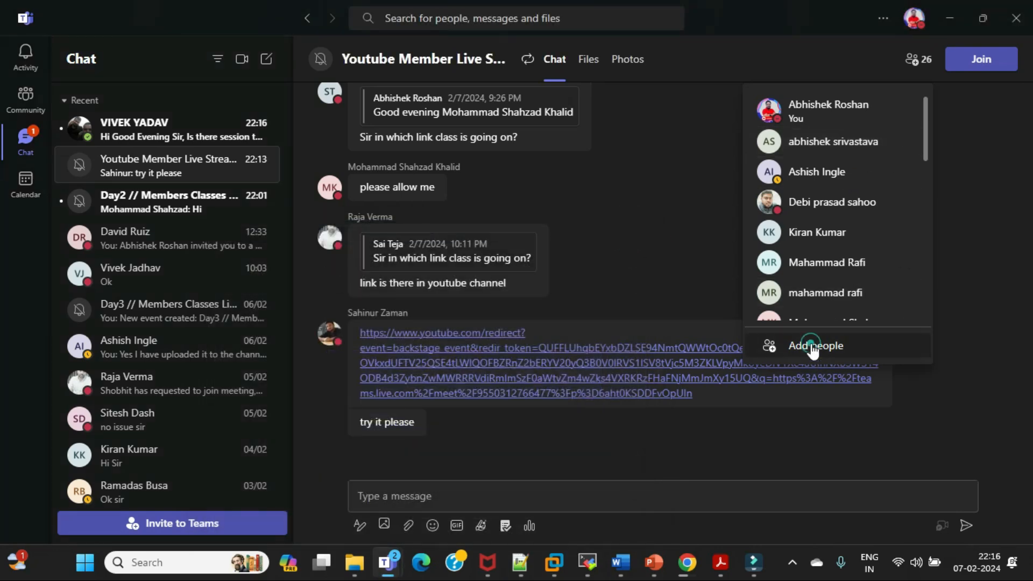
click(815, 347)
text(davi)
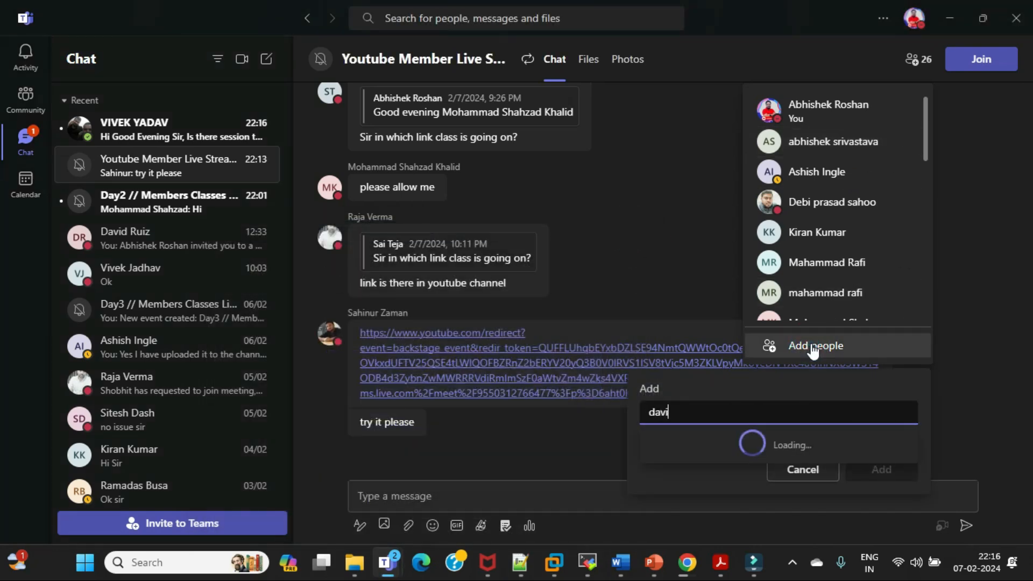
click(740, 452)
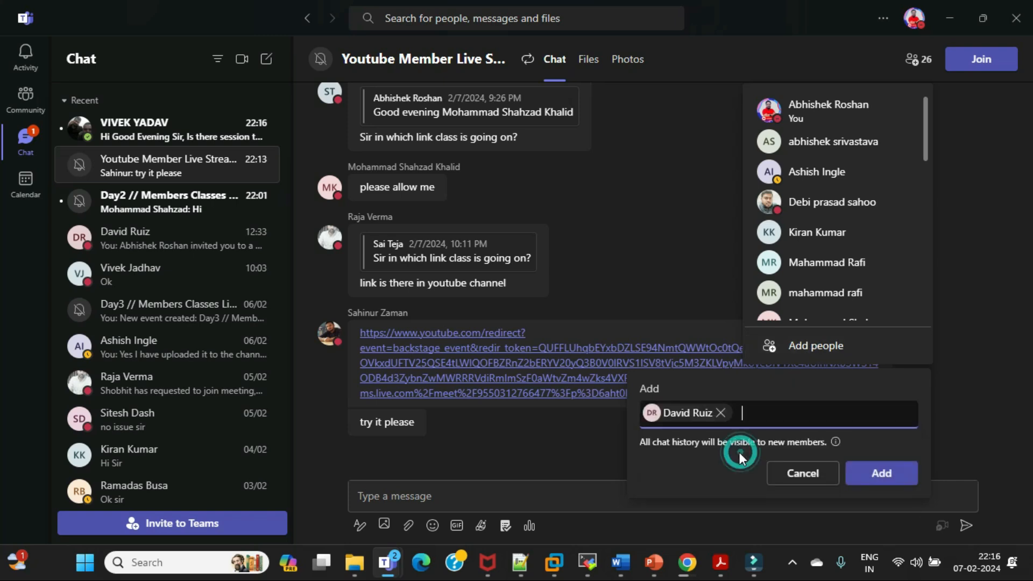
click(880, 472)
Add a second contact to the group chat by searching for the person's name with "vi"
text(vi)
click(750, 442)
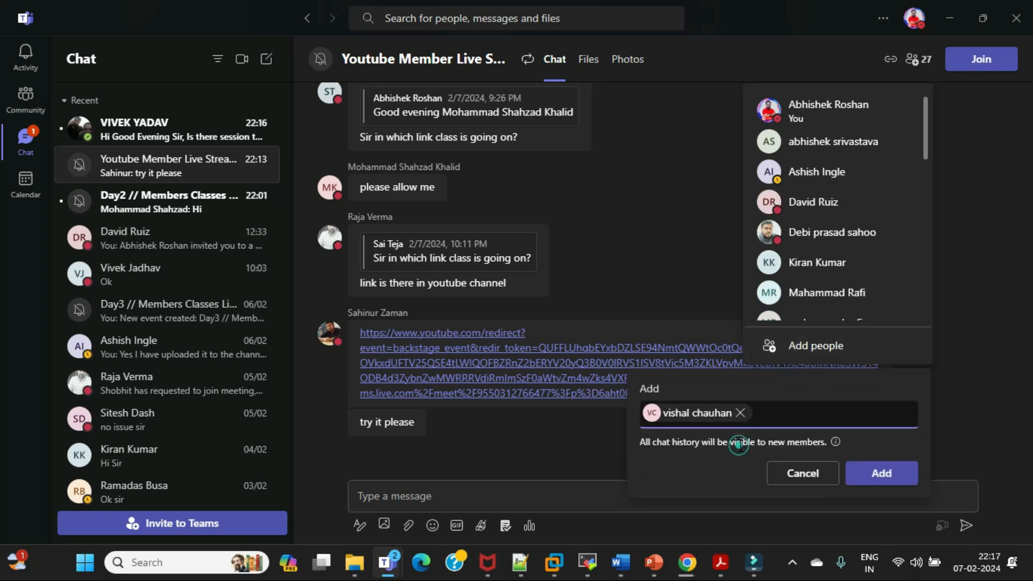
click(868, 471)
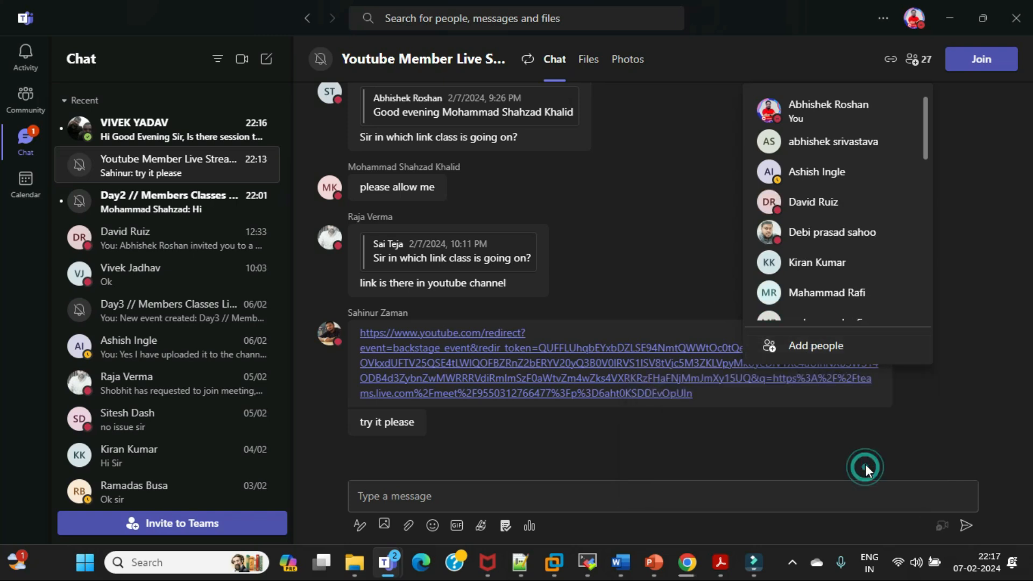
Add a third contact to the group chat by searching with "ak", and reopen the form for adding people
click(812, 350)
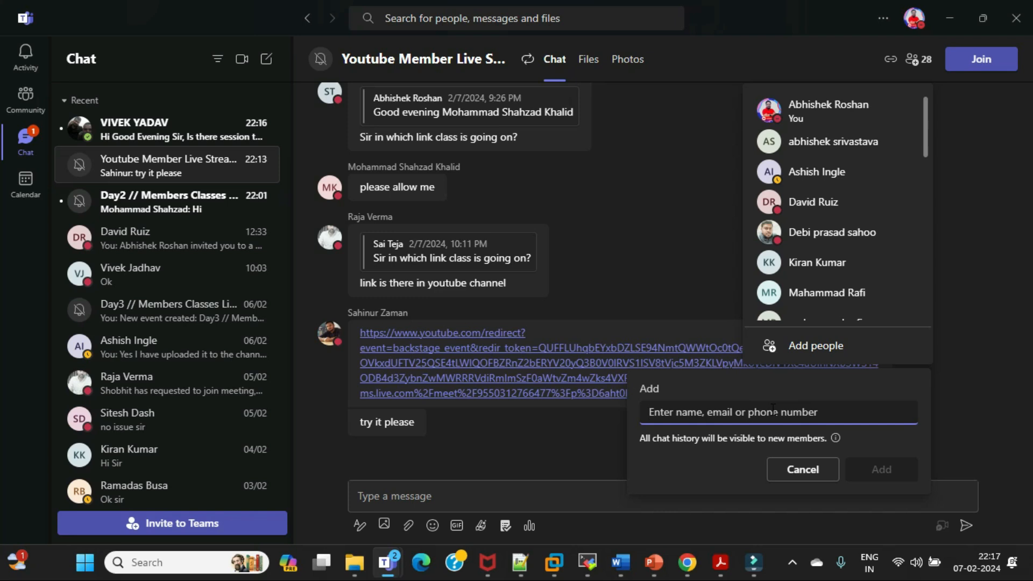
text(ak)
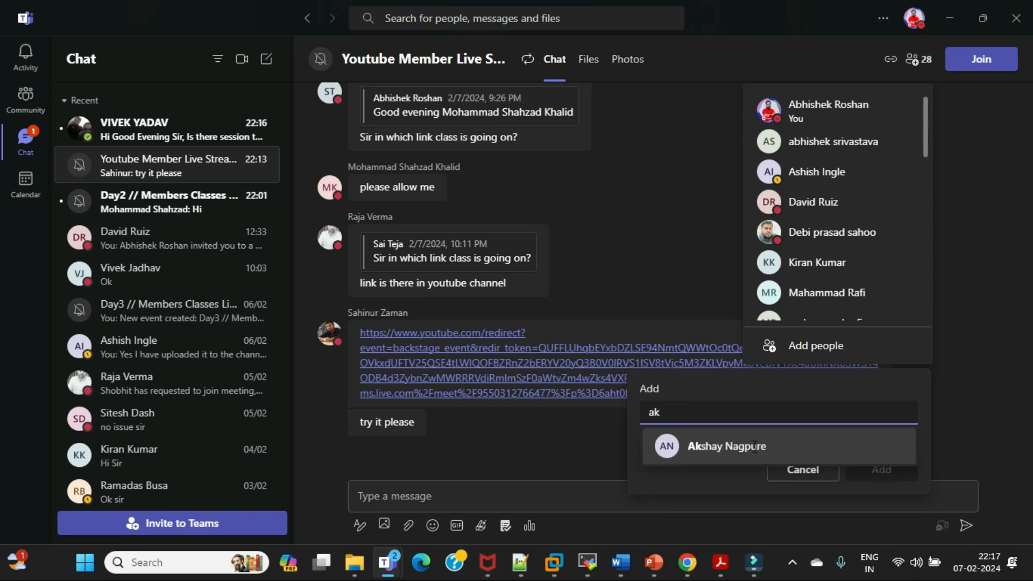
click(755, 447)
click(894, 472)
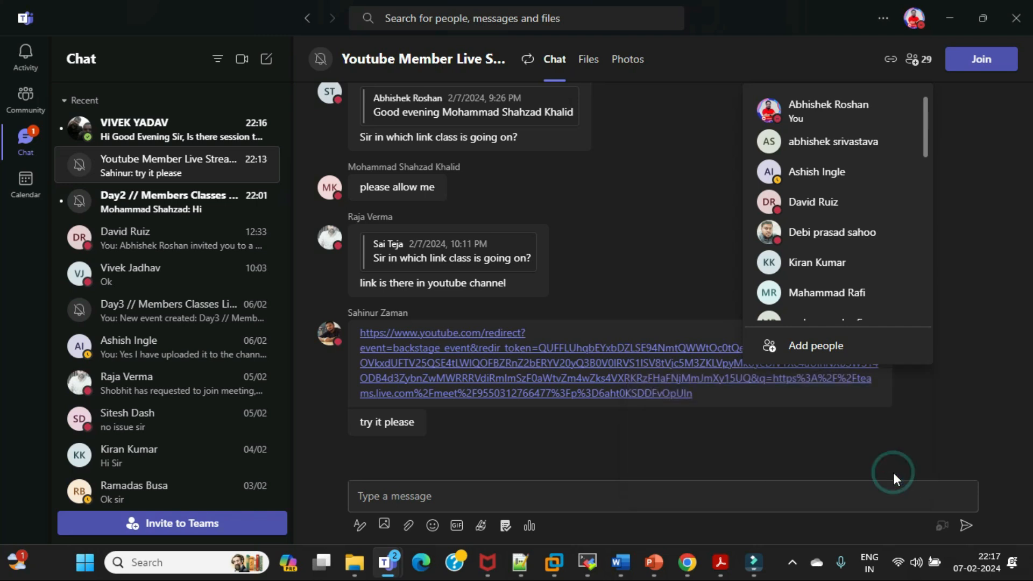
click(822, 345)
text(sati)
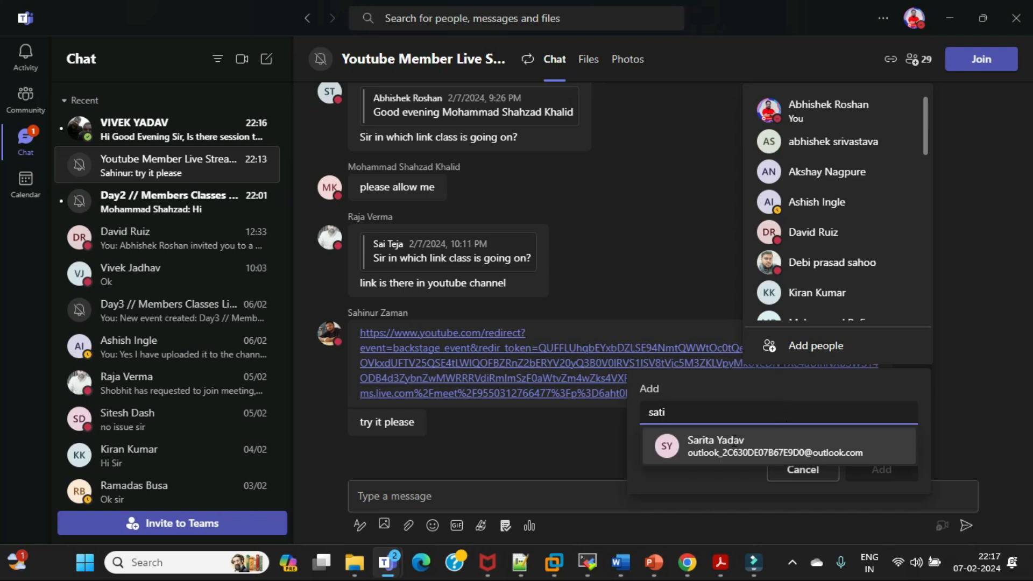
text(sh)
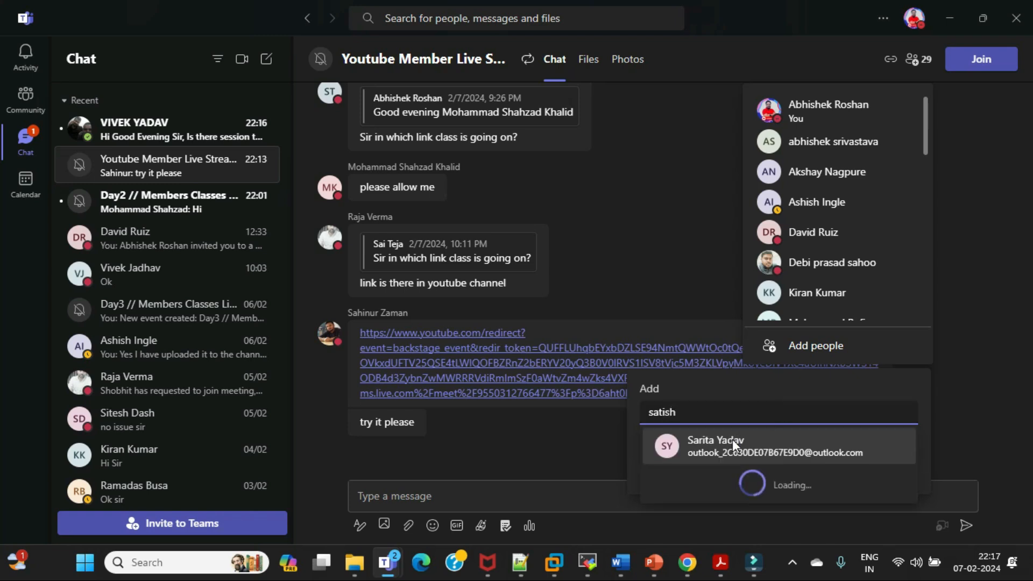
key(BackSpace)
key(BackSpace)
key(BackSpace)
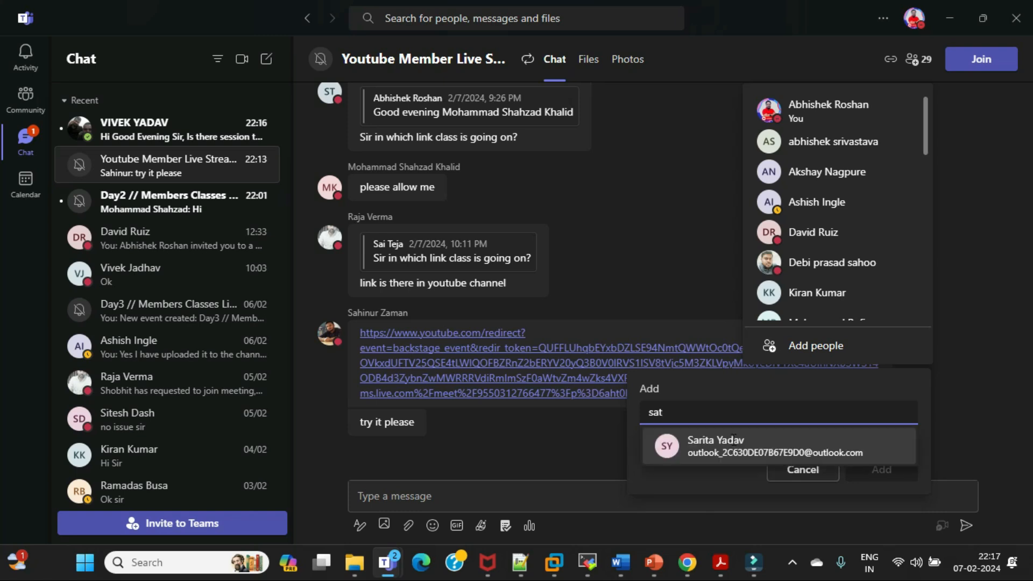
text(h)
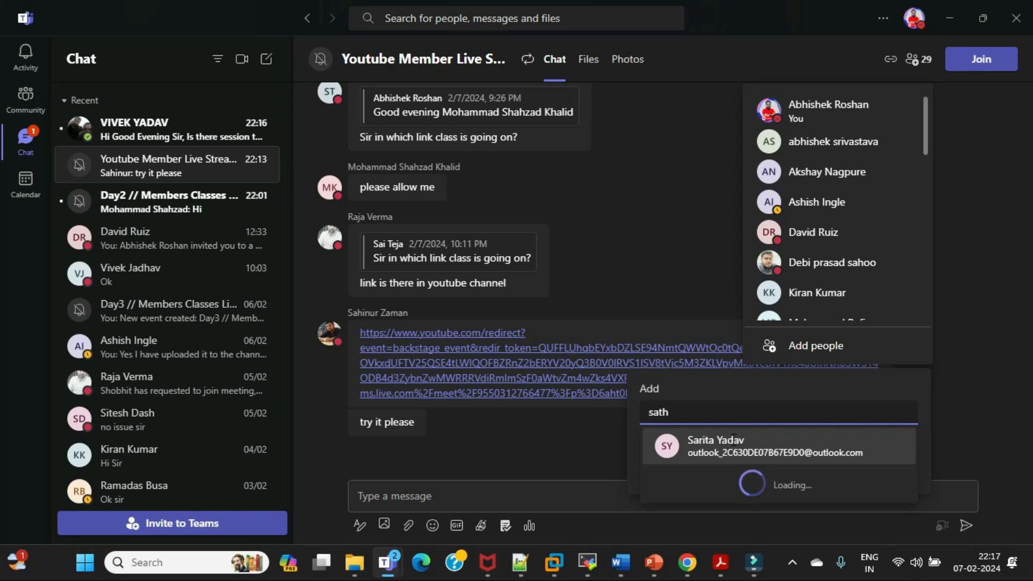
key(BackSpace)
key(BackSpace)
key(BackSpace)
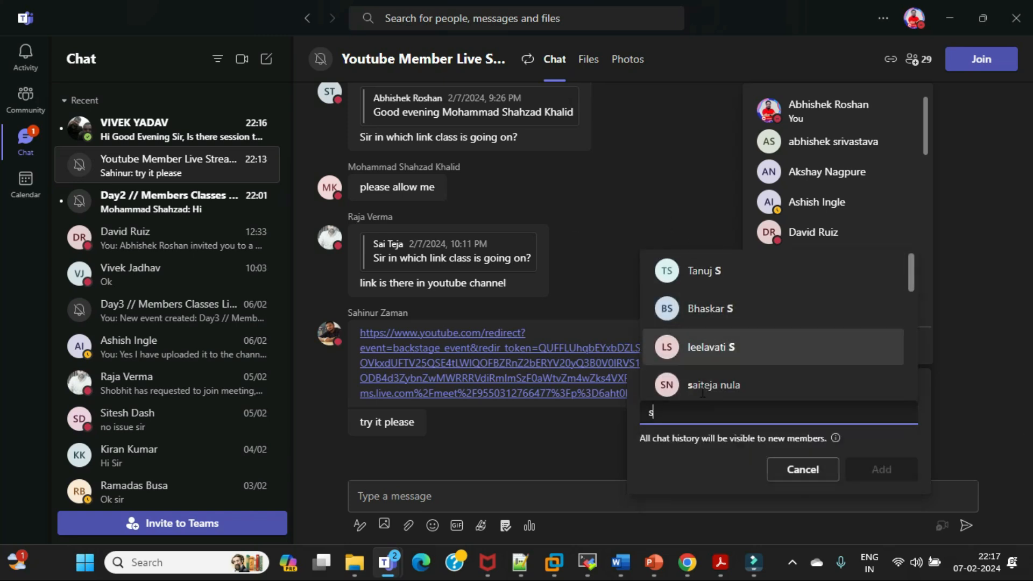
key(BackSpace)
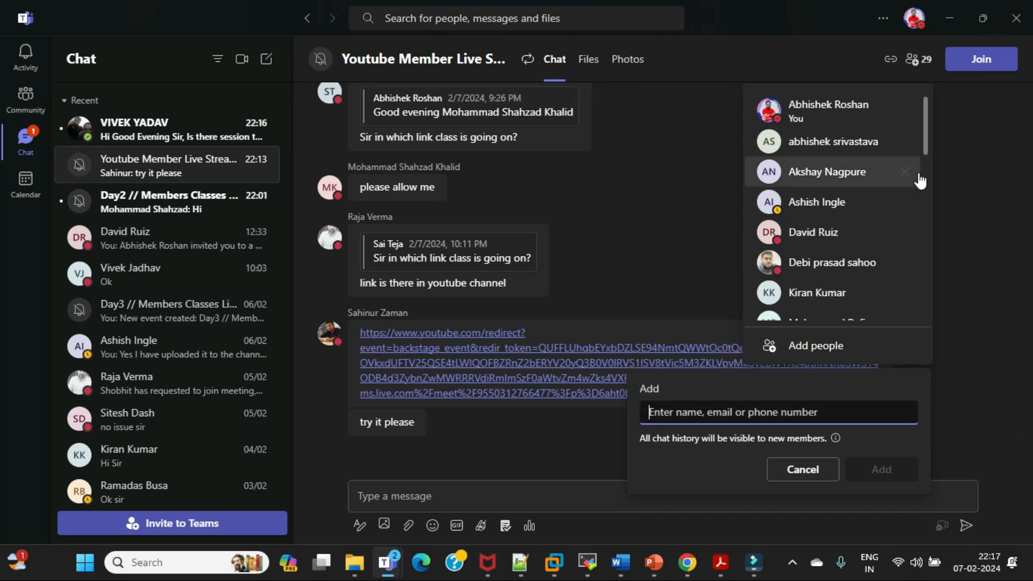
Check the end of the participant list and add a fourth contact, found by searching with "sho"
drag(925, 124, 925, 265)
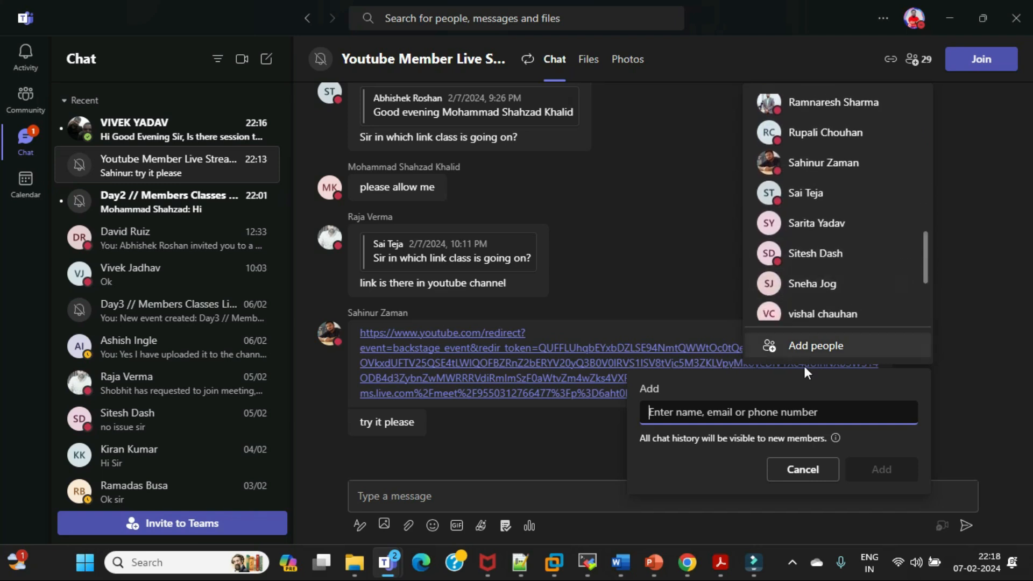
text(sho)
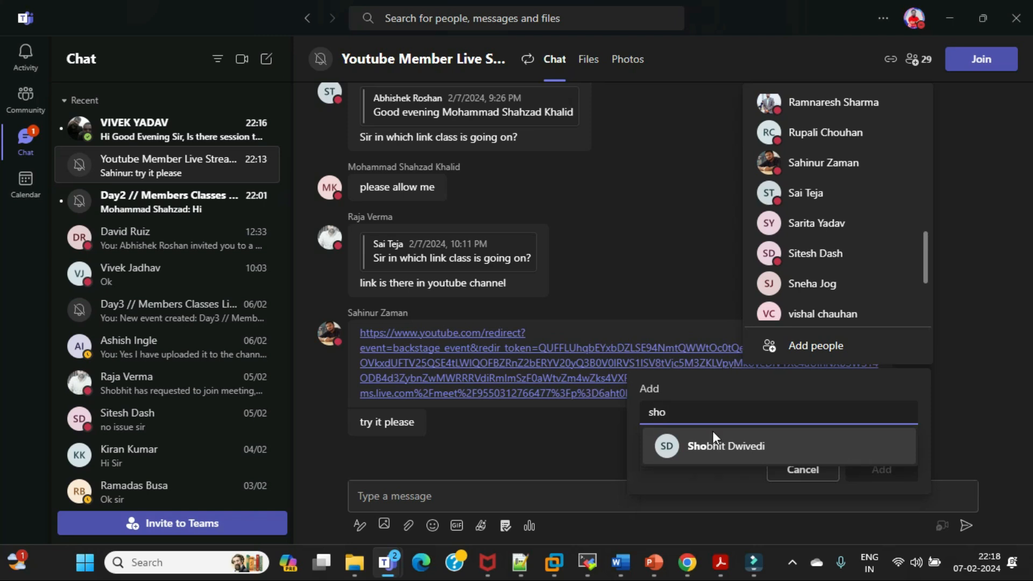
click(716, 445)
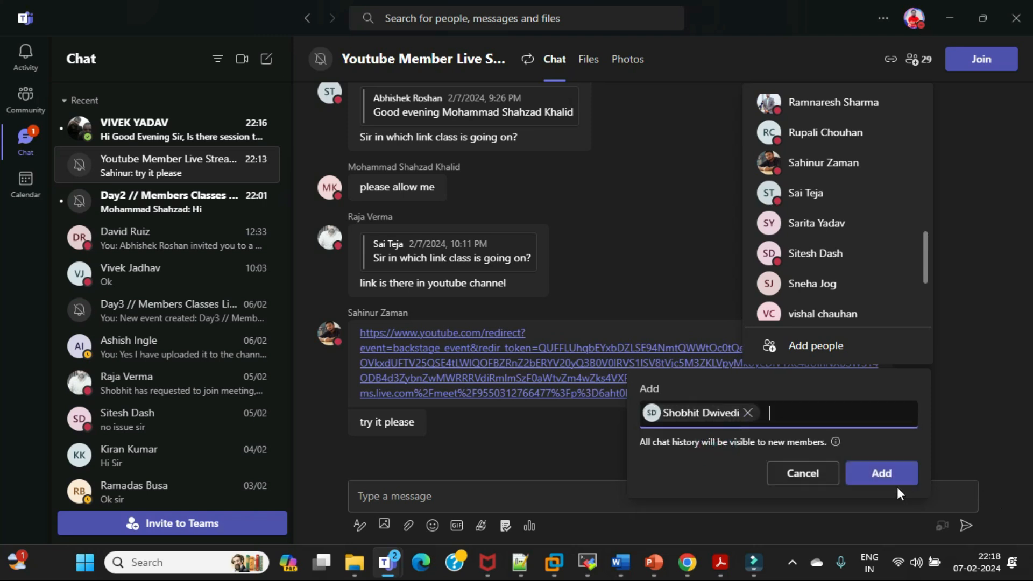
click(882, 474)
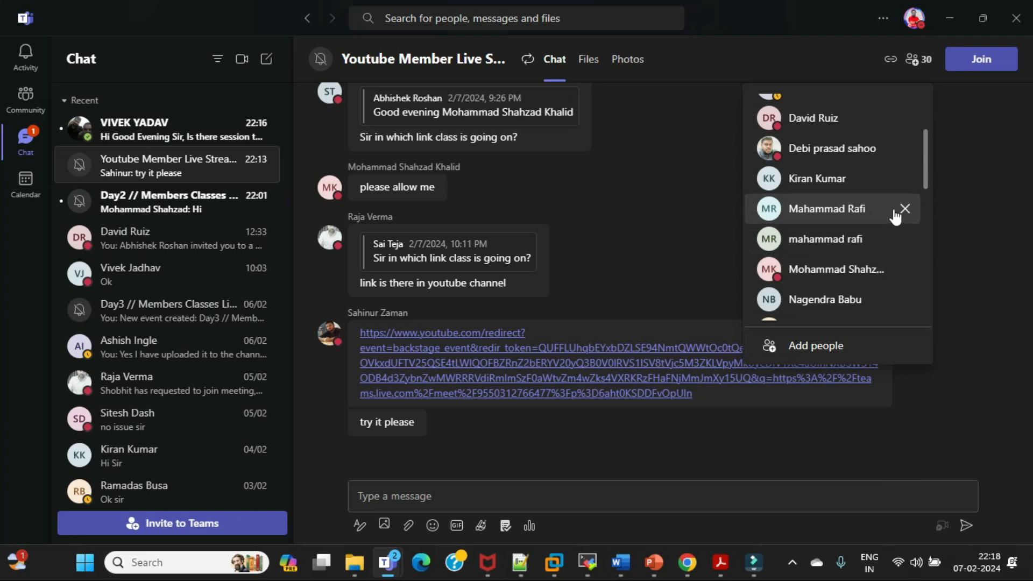
Look through the updated participant list and add a fifth contact, found by their first name, to the group chat
scroll(894, 213, up, 2)
scroll(894, 210, down, 5)
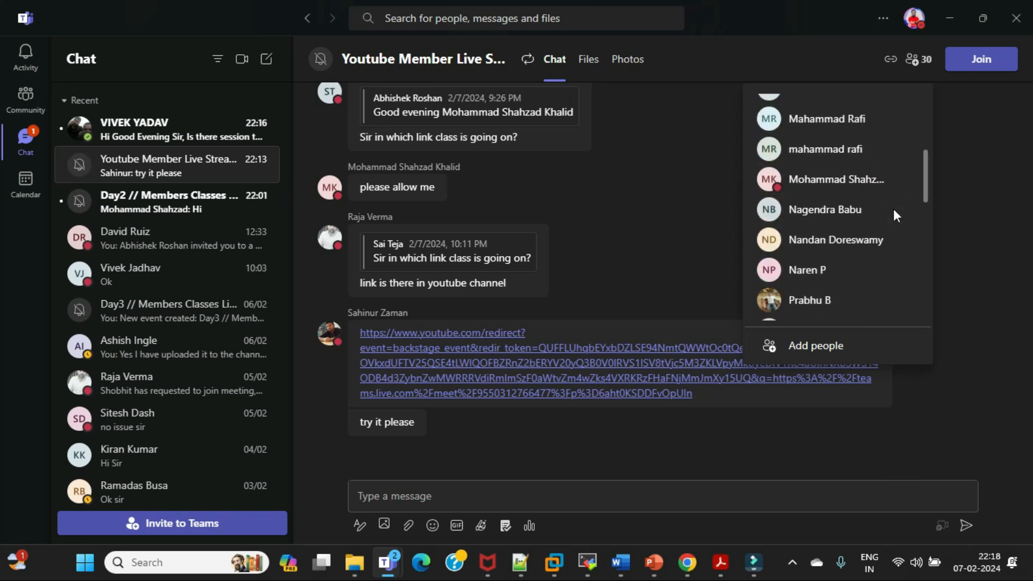
click(810, 355)
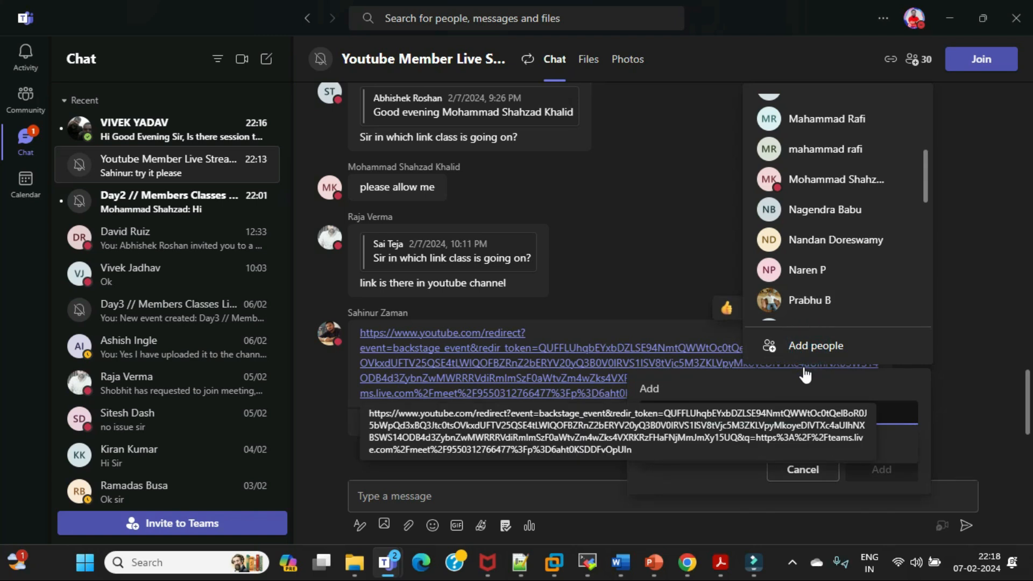
key(ctrl+v)
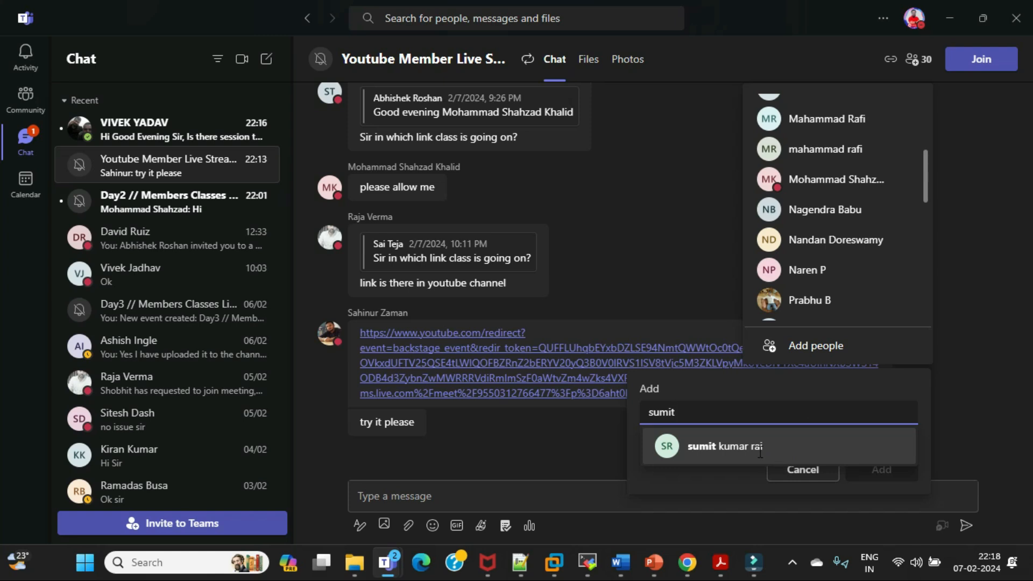
click(759, 451)
click(876, 465)
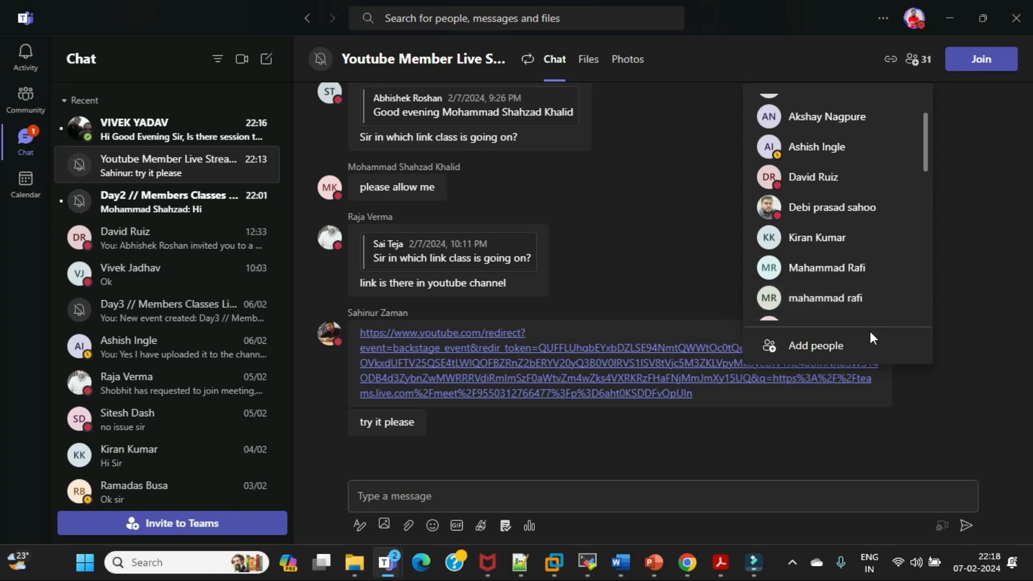
Try to find another missing member to add to the group chat by searching with part of the first name
scroll(872, 304, down, 3)
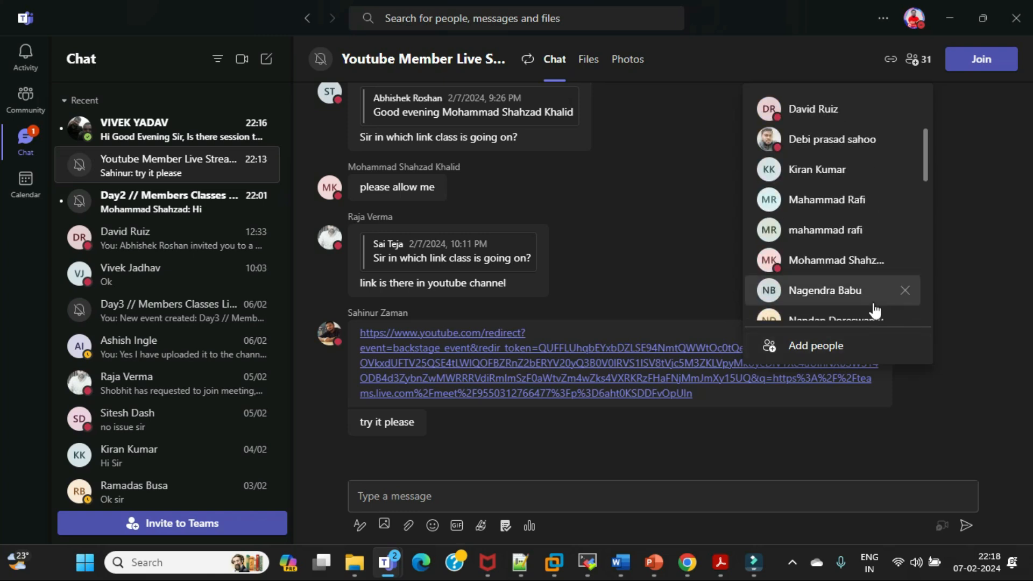
click(841, 349)
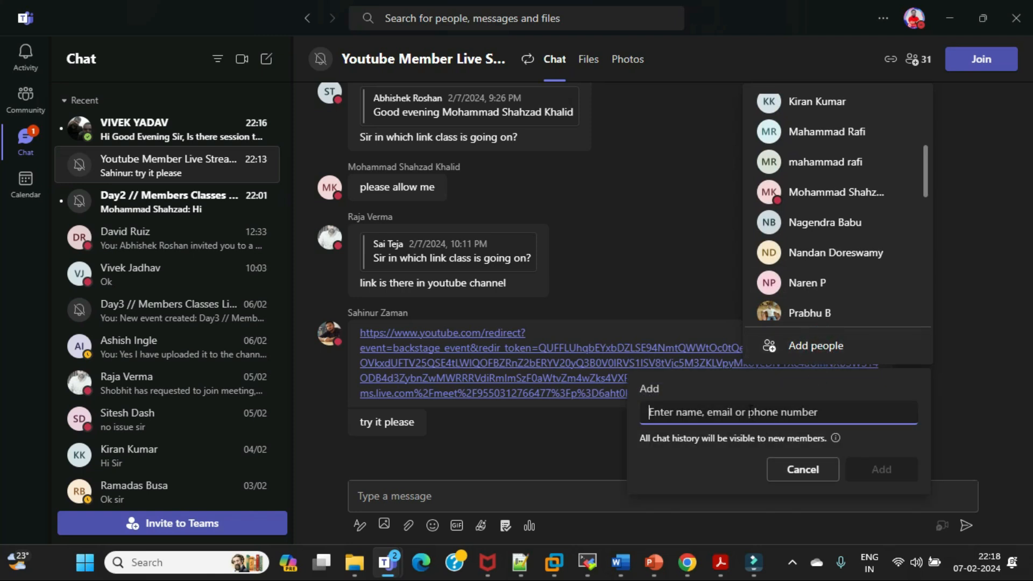
text(deep)
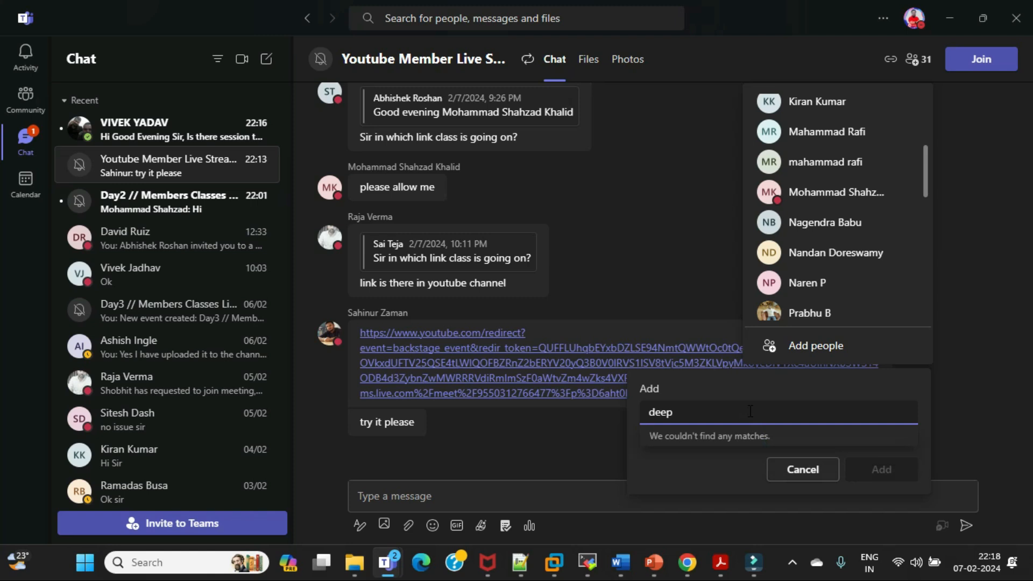
key(BackSpace)
key(BackSpace)
text(i)
key(BackSpace)
text(ee)
key(BackSpace)
key(BackSpace)
key(BackSpace)
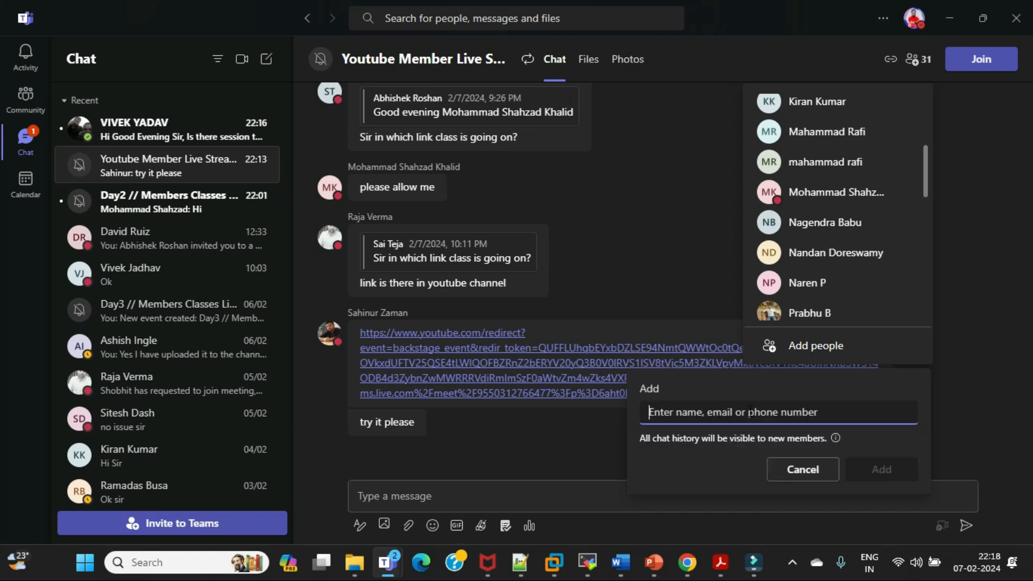
click(979, 254)
Add a sixth contact, found by searching with the start of their first name, to the group chat
click(913, 60)
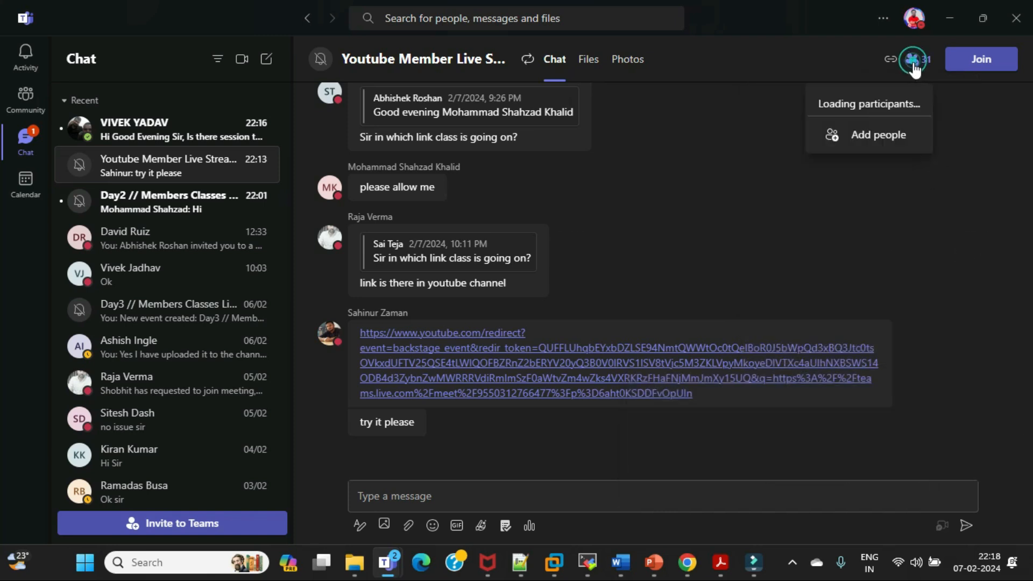
click(818, 347)
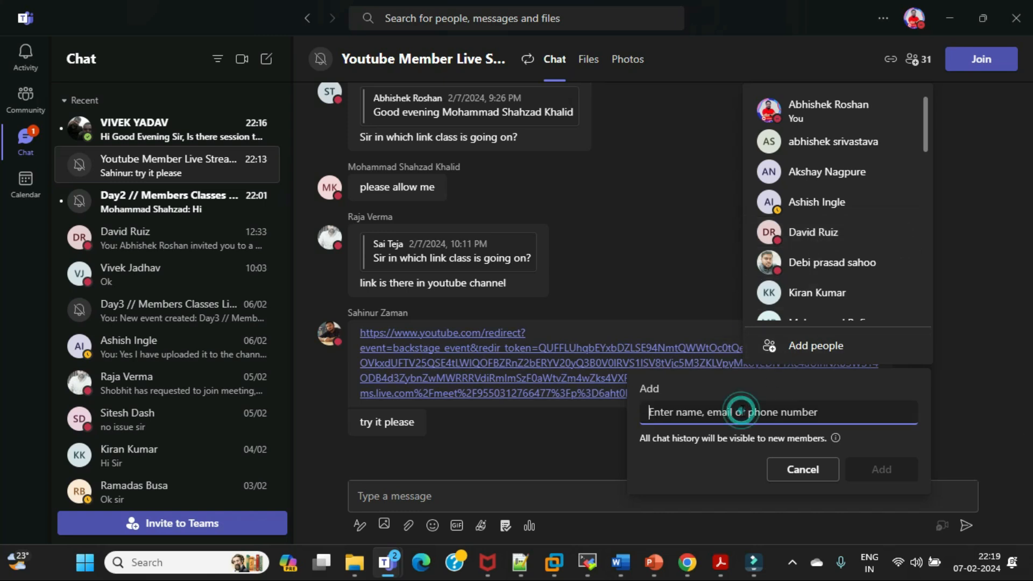
text(kathi)
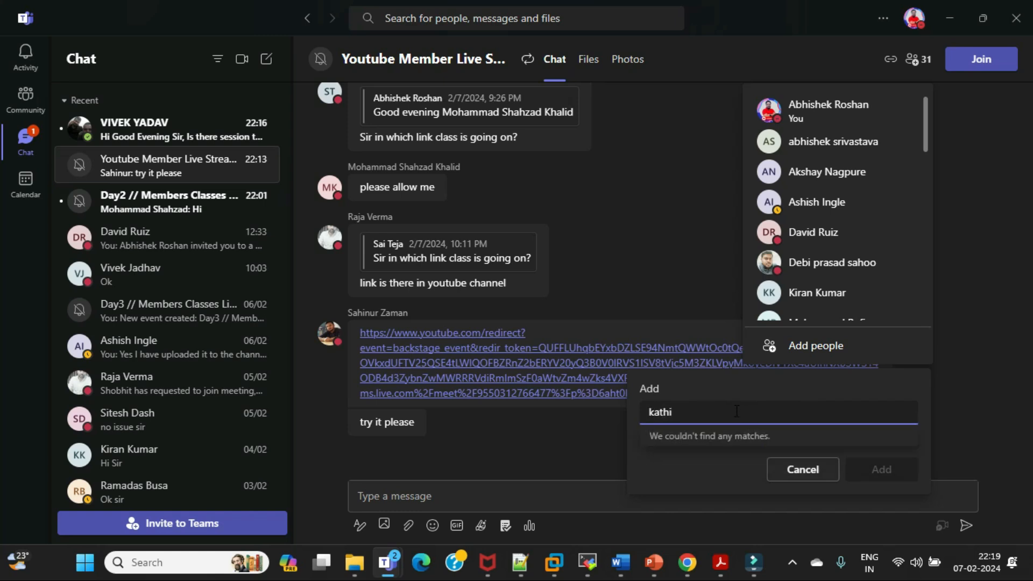
key(BackSpace)
key(BackSpace)
key(BackSpace)
text(rthi)
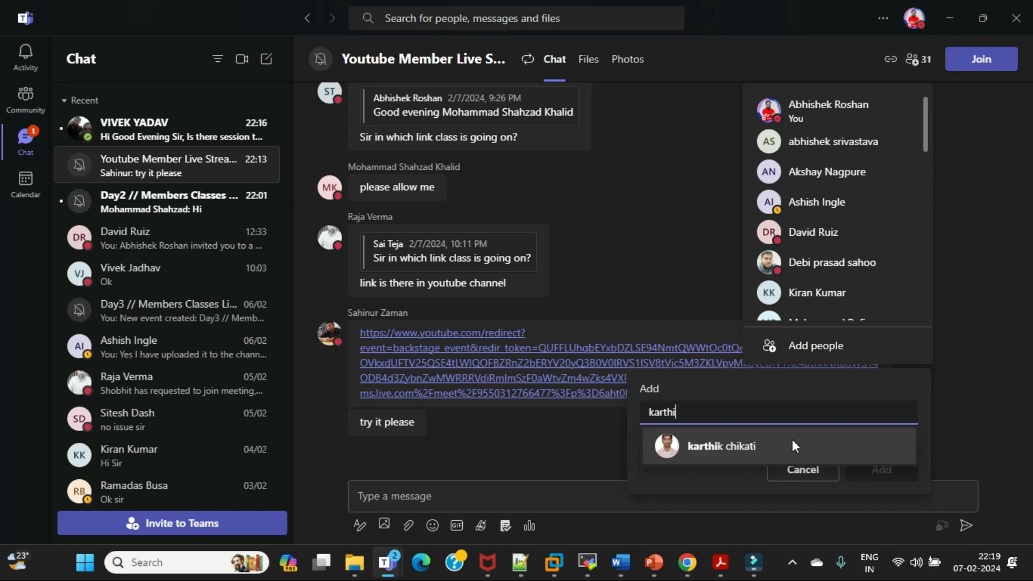
click(722, 449)
click(869, 473)
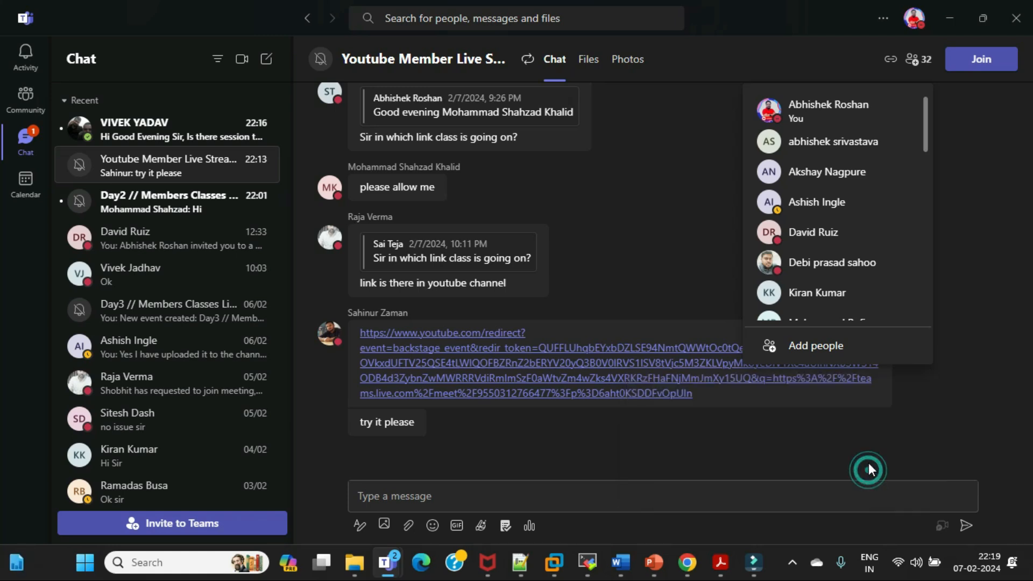
Look through the group chat's updated participant list and compare it with the participants in the Day3 meeting
scroll(888, 250, down, 2)
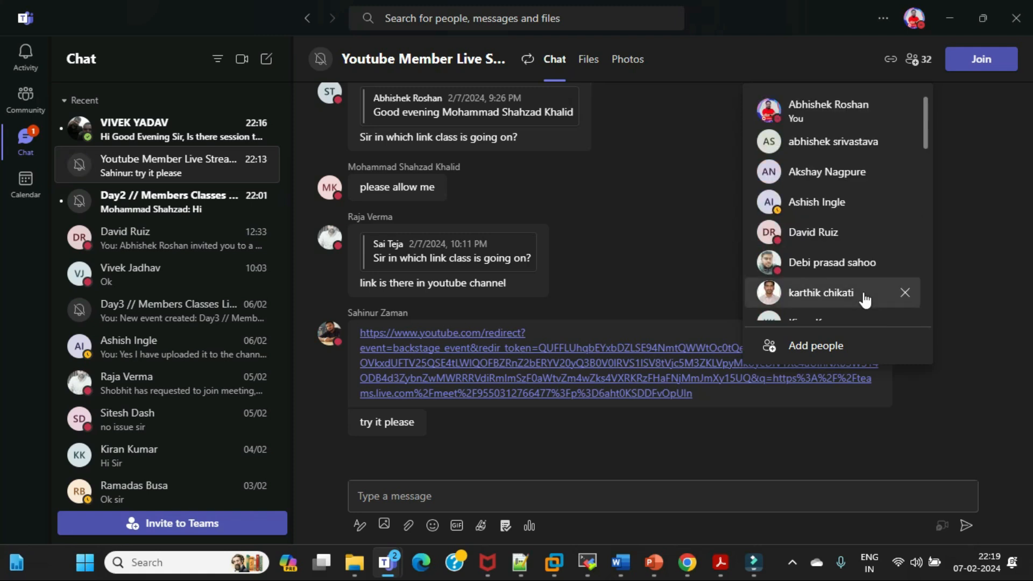
scroll(877, 284, down, 2)
scroll(876, 283, down, 2)
click(819, 346)
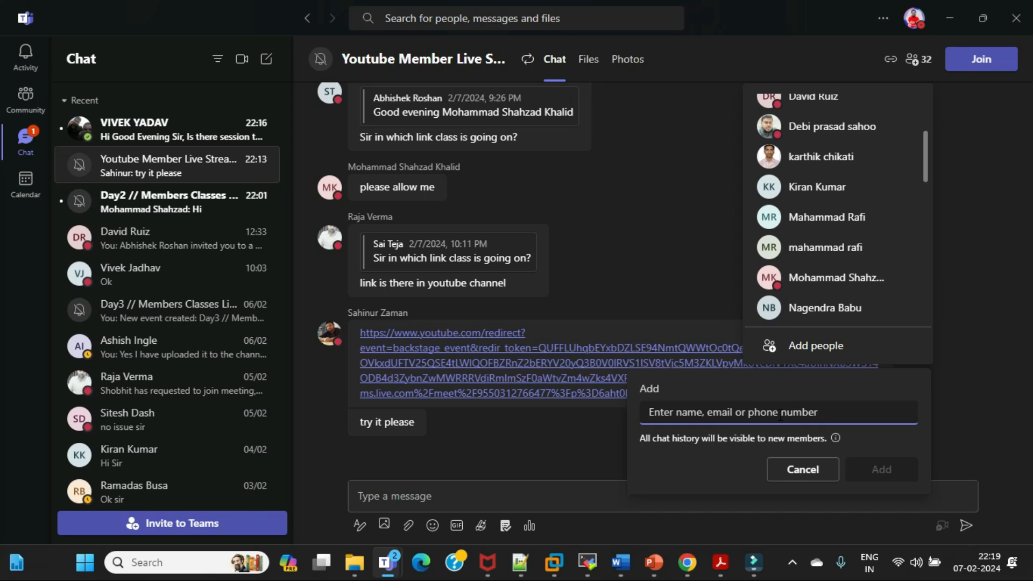
scroll(863, 236, down, 4)
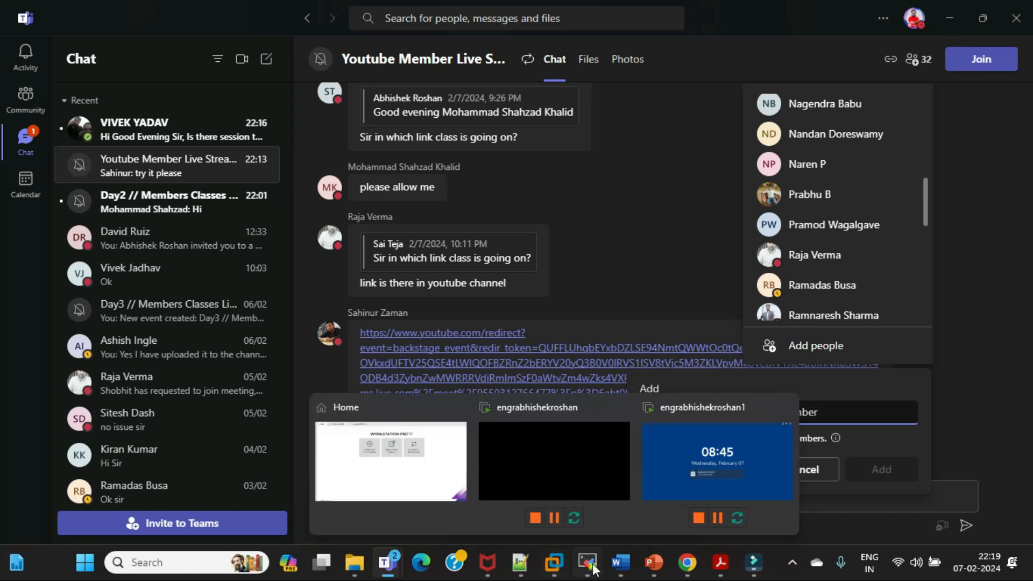
mouse_move(388, 564)
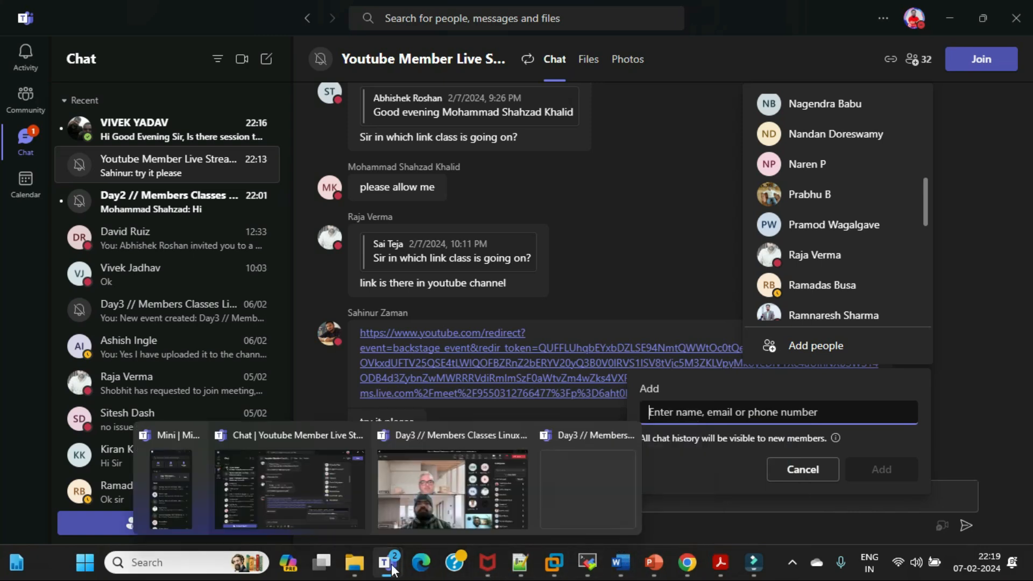
click(430, 483)
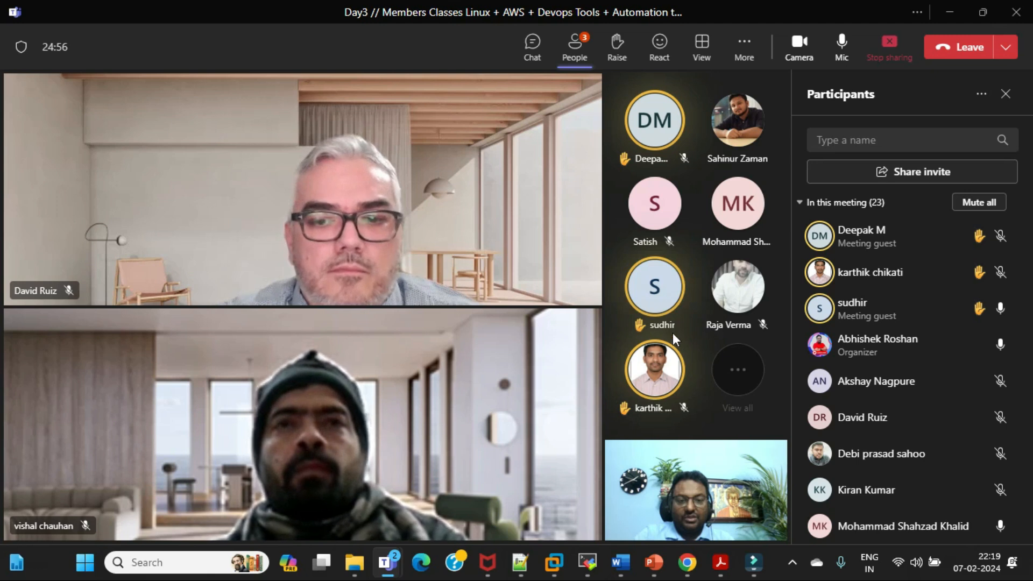
mouse_move(661, 303)
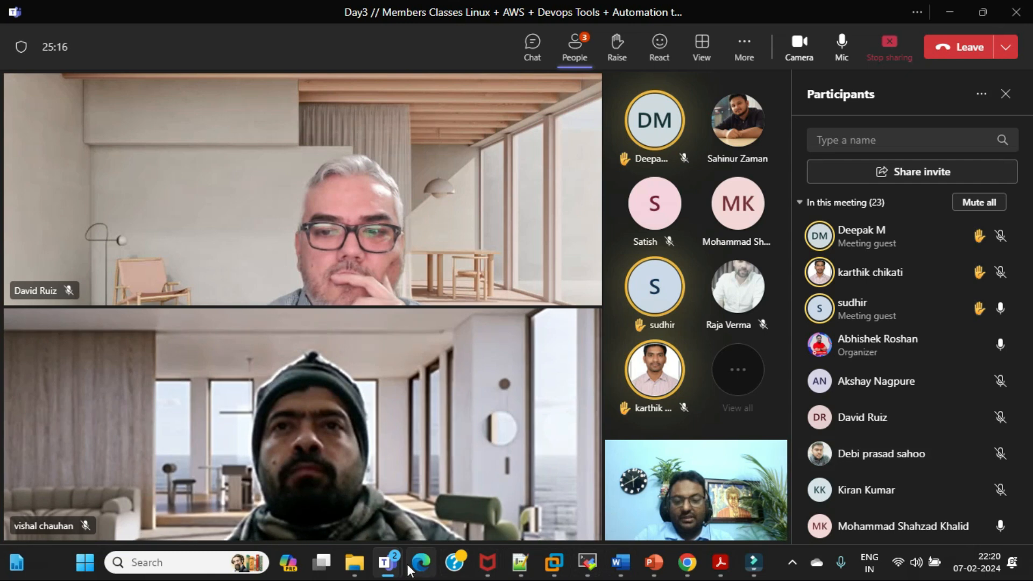
mouse_move(388, 569)
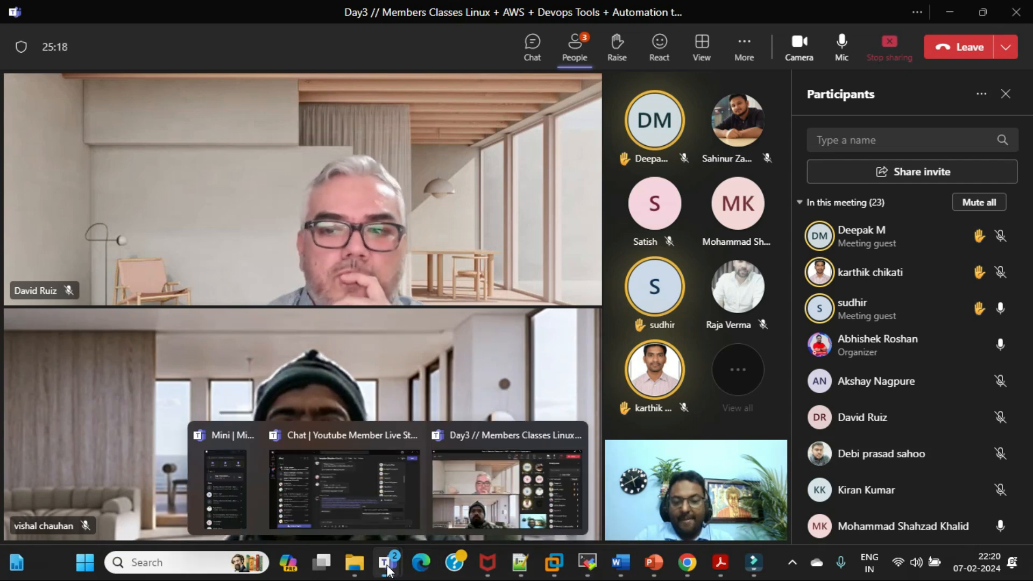
click(499, 486)
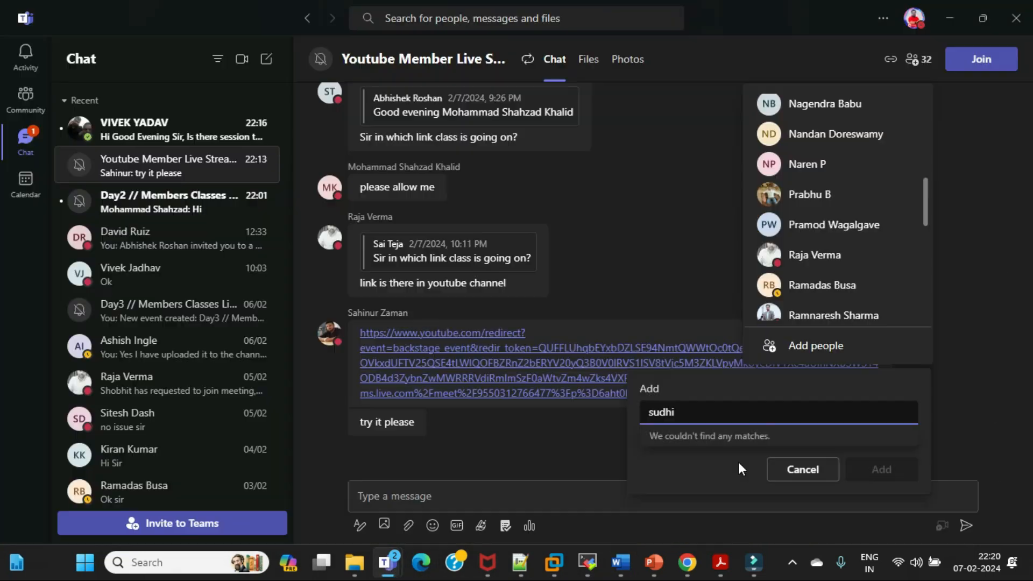
key(BackSpace)
key(BackSpace)
key(BackSpace)
key(BackSpace)
key(BackSpace)
key(BackSpace)
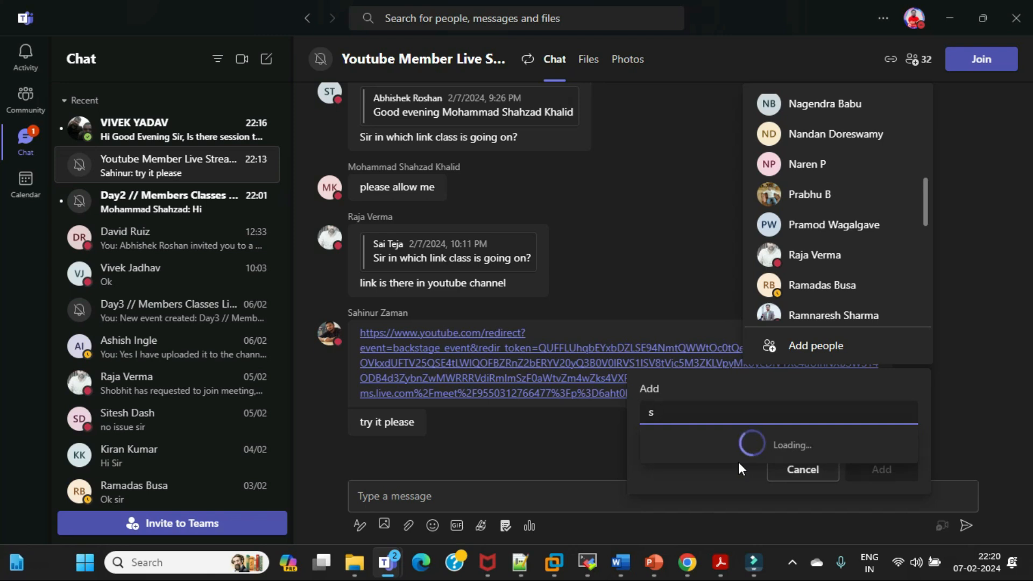
click(792, 470)
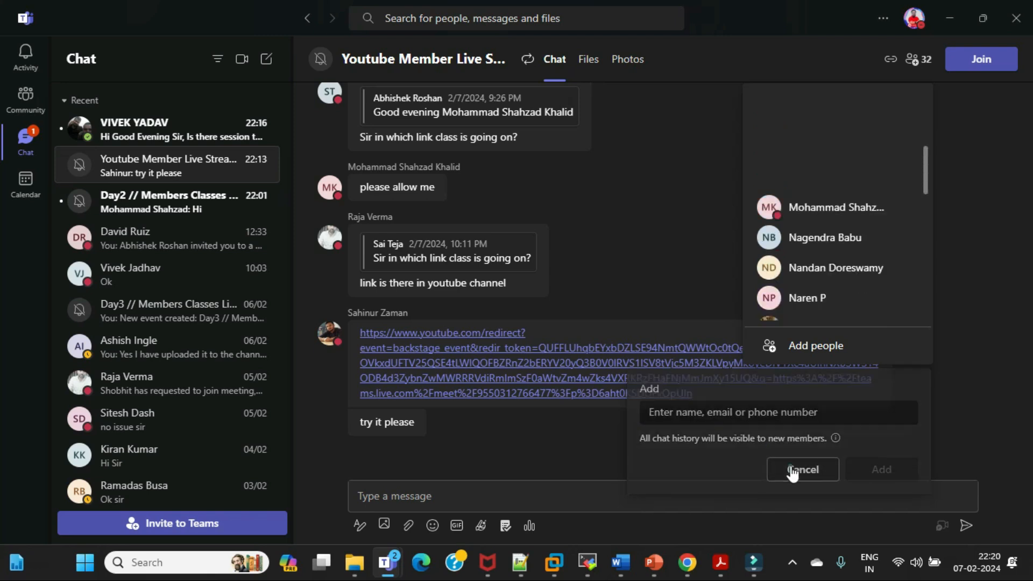
click(964, 264)
click(605, 493)
text(https://www.vmware.com/in/products/workstation-pro/workstation-pro-evaluation.html)
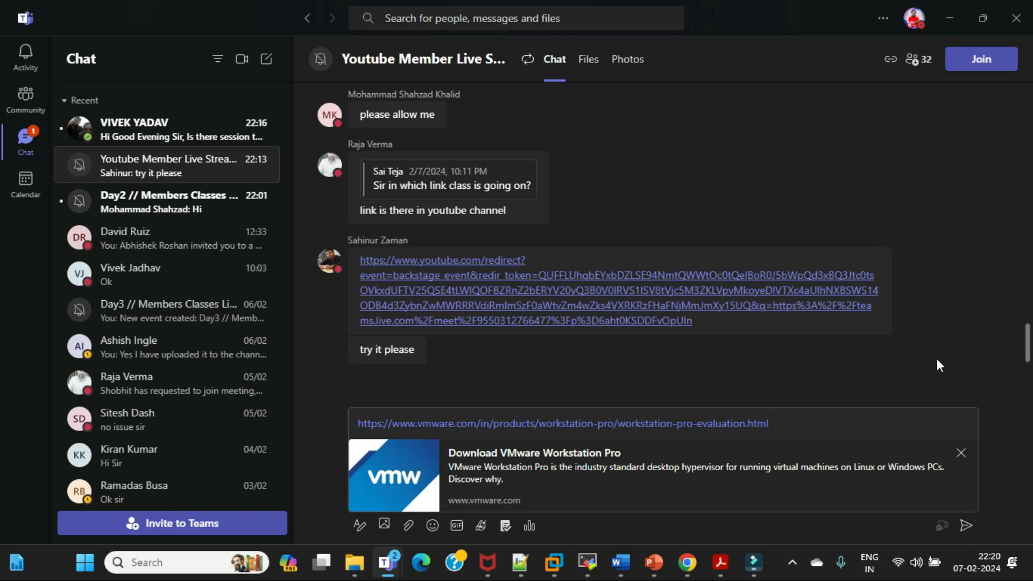
key(Return)
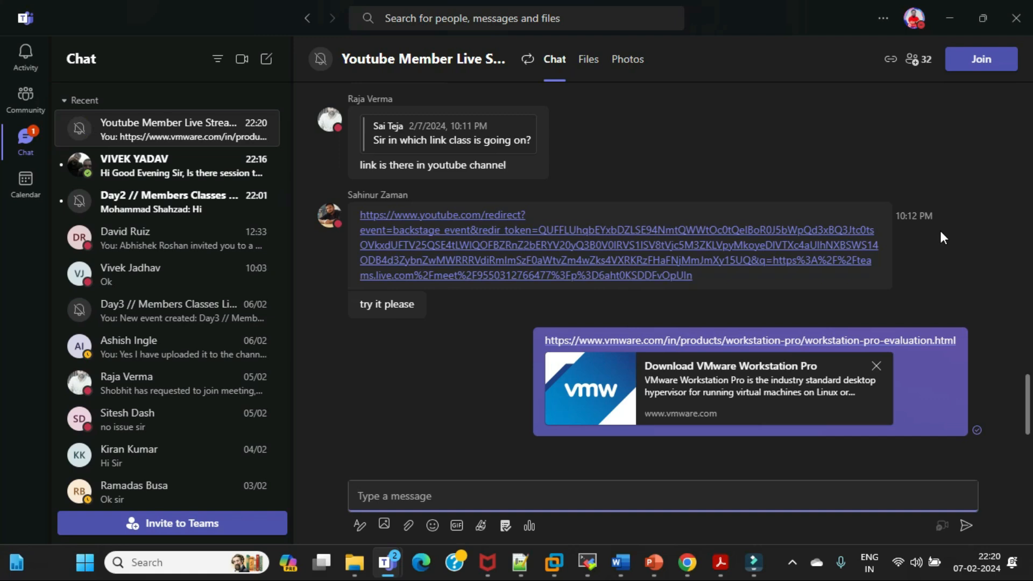
Switch to Chrome and open the AWS Management Console page, aws.amazon.com/console/, in a new tab
mouse_move(688, 571)
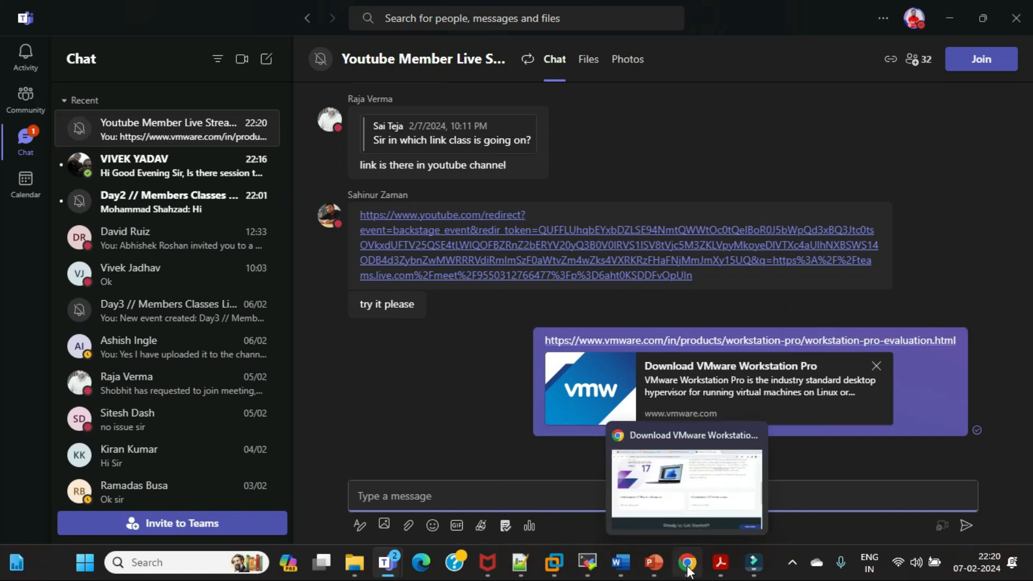
click(675, 482)
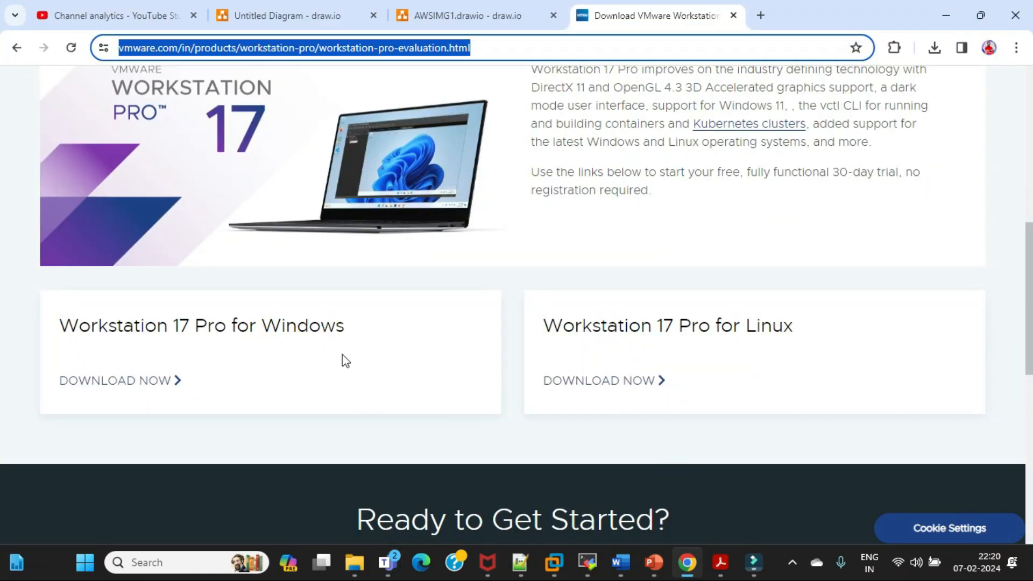
click(417, 284)
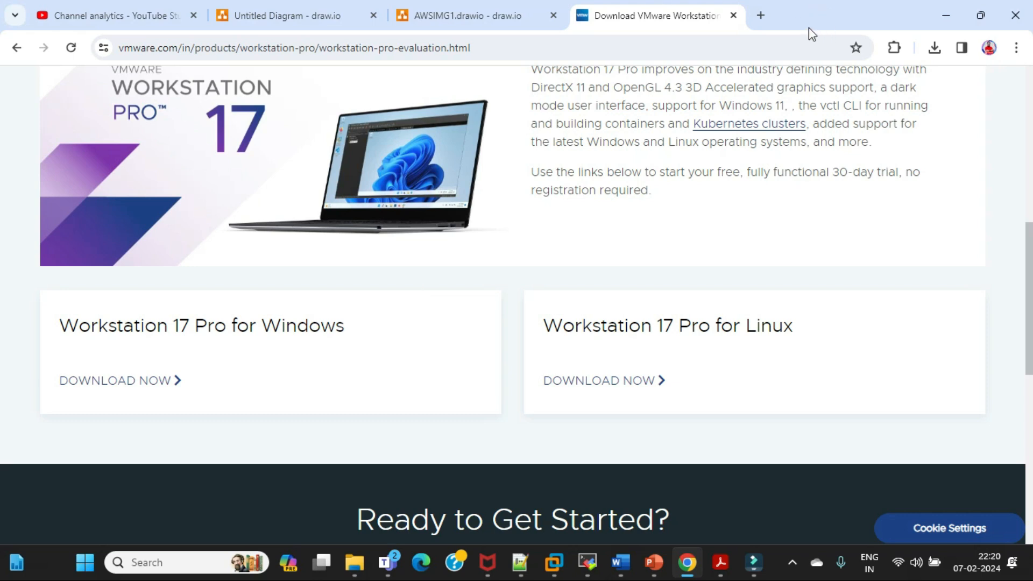
click(761, 16)
text(aws)
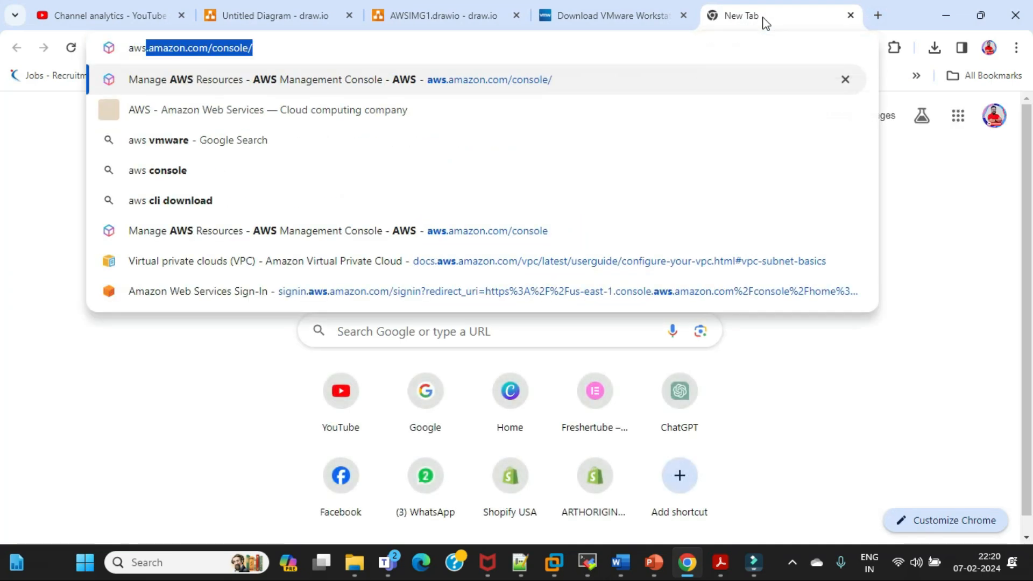
key(Return)
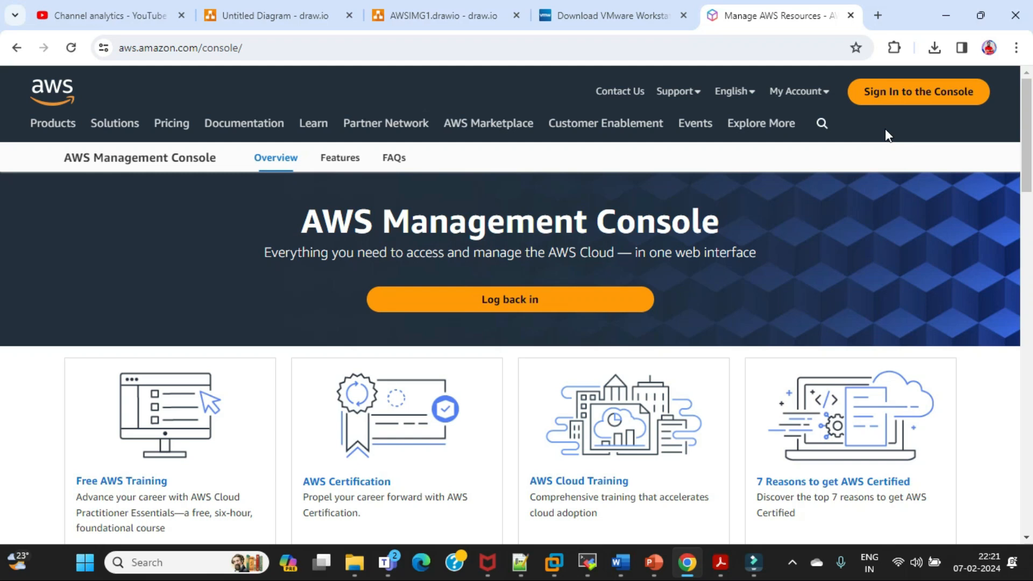
Return to the Day3 meeting in Teams, stop the current screen share and start sharing the screen again
click(946, 21)
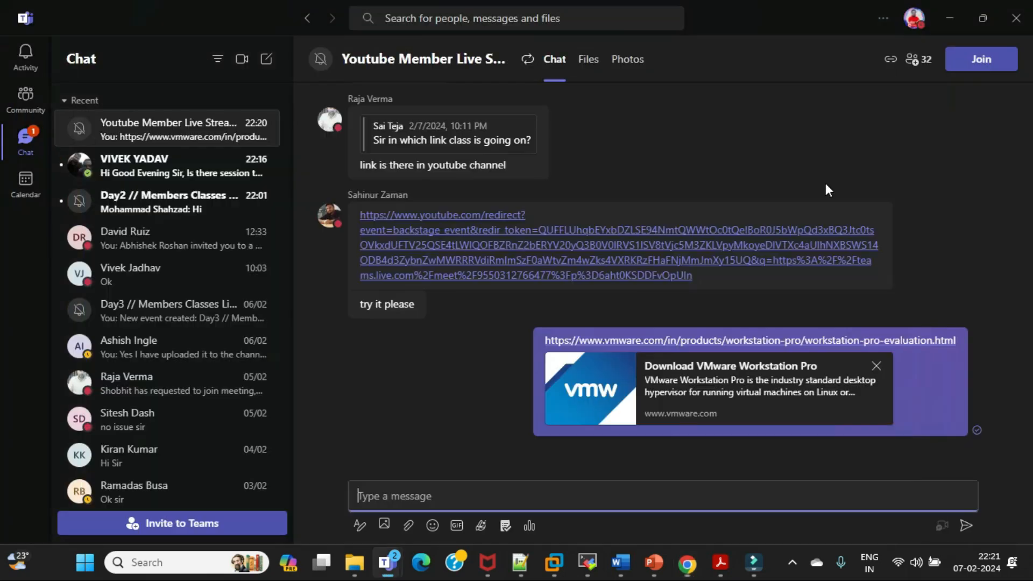
mouse_move(395, 568)
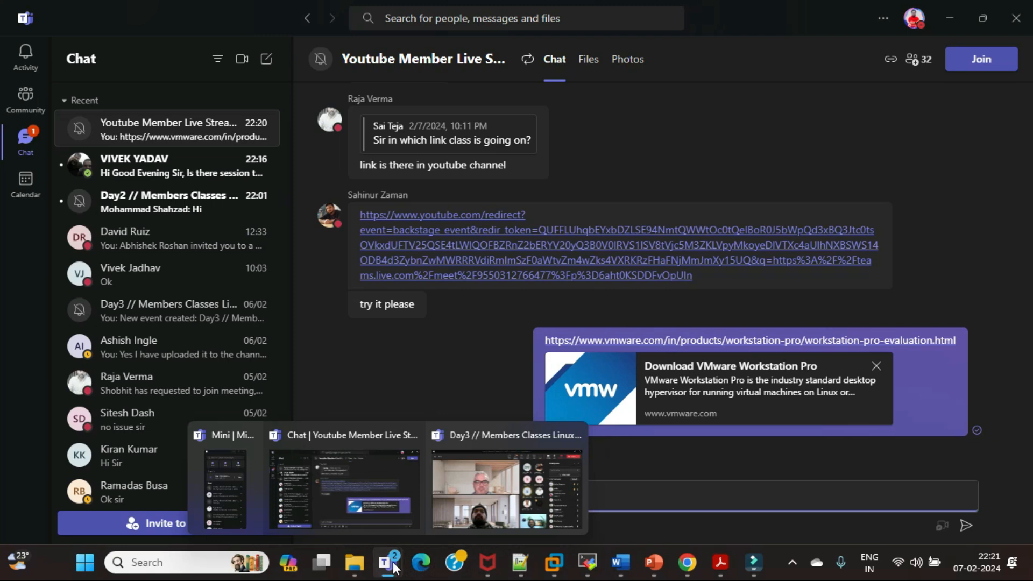
click(478, 491)
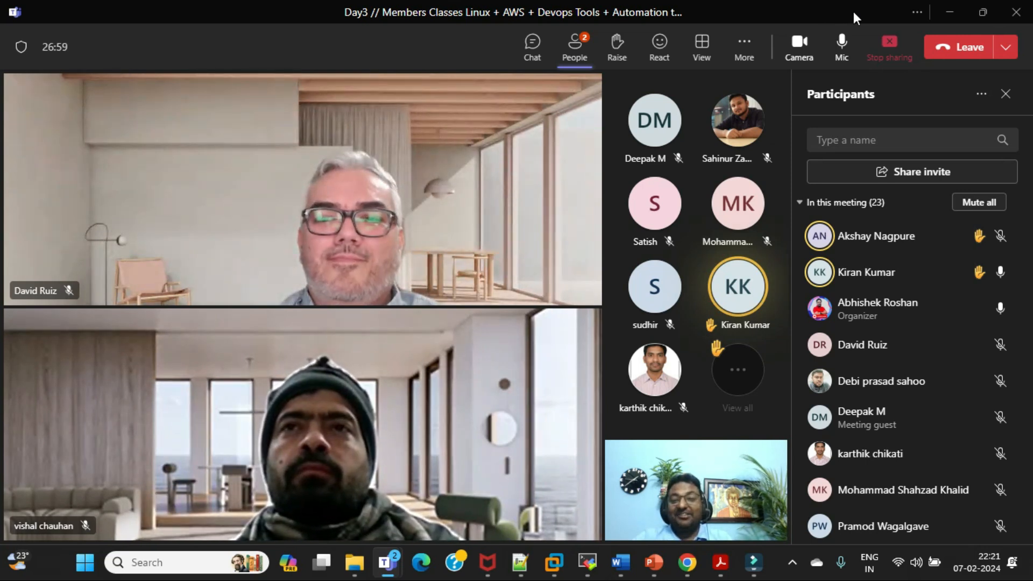
click(889, 44)
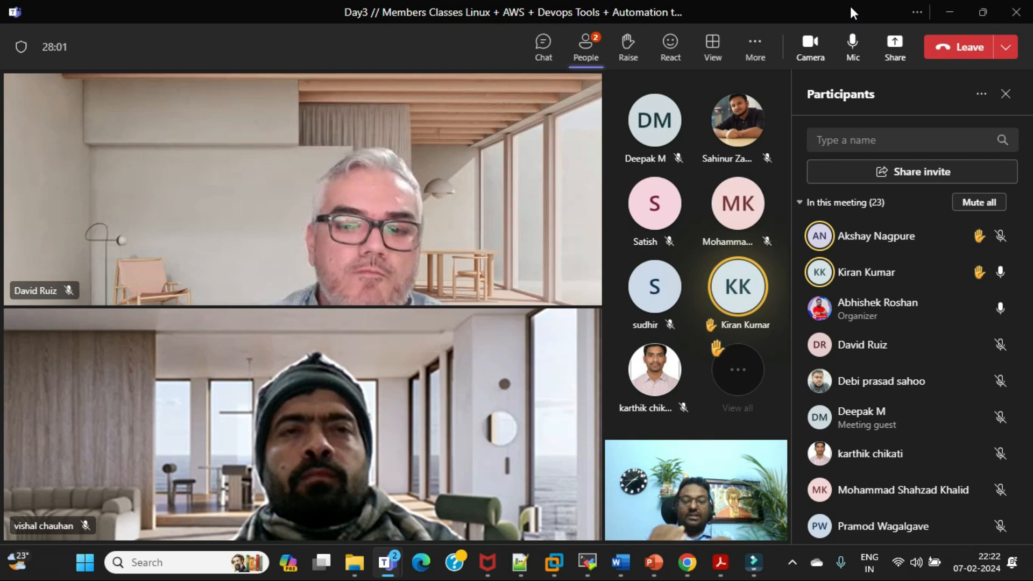
click(895, 43)
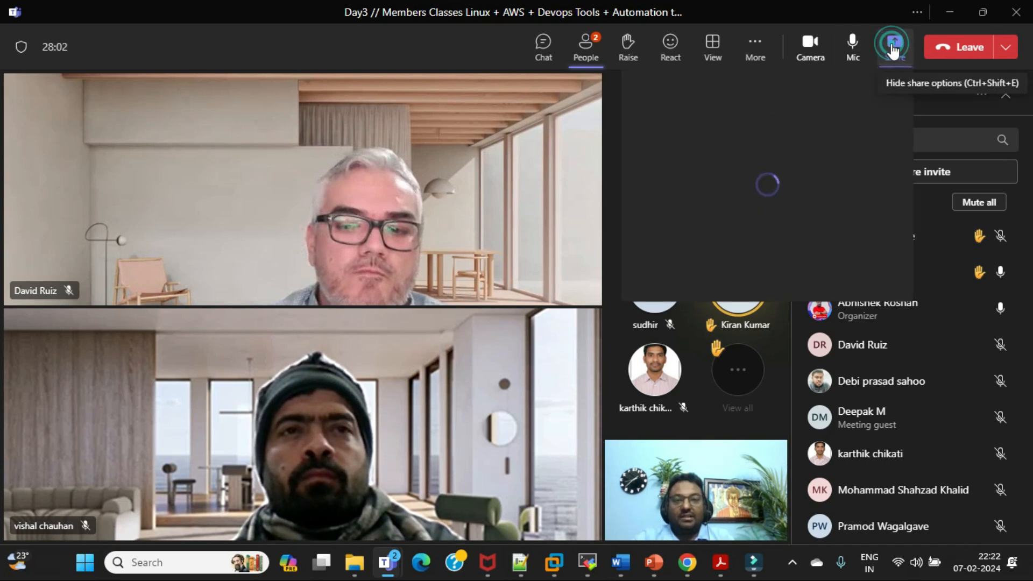
click(709, 272)
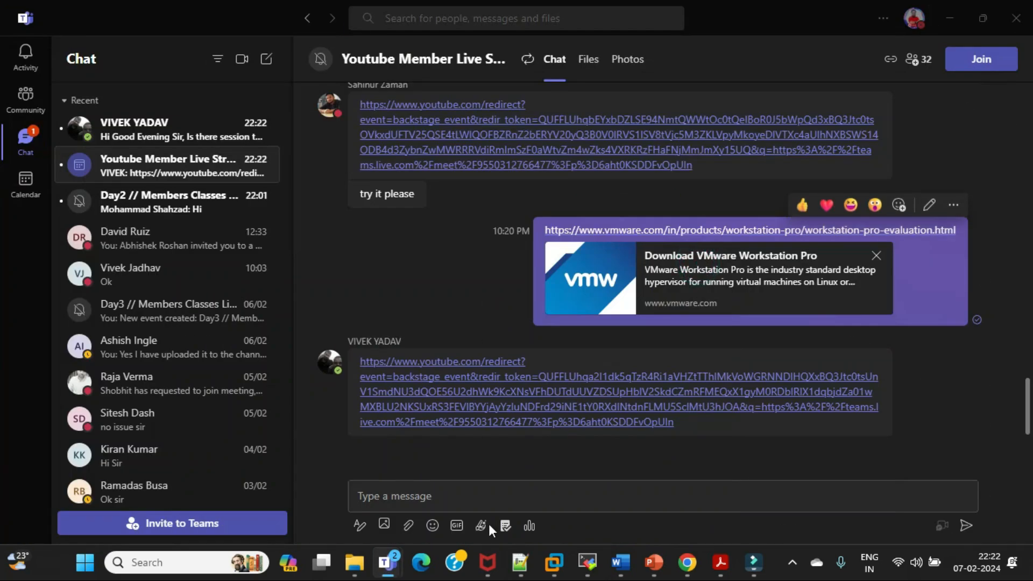
Switch to Chrome, sign in to the AWS console and open Billing and Cost Management
click(687, 562)
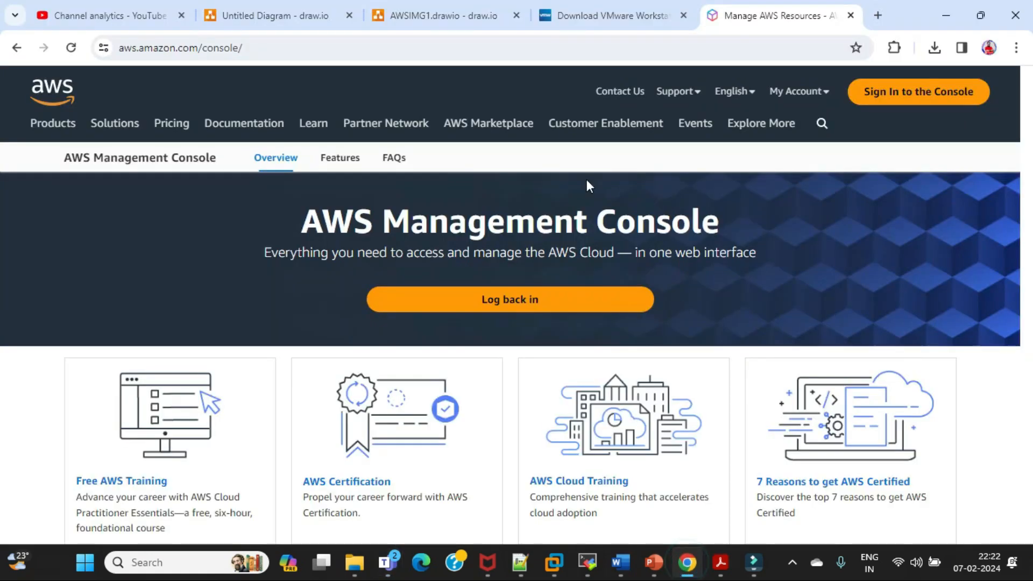
click(909, 101)
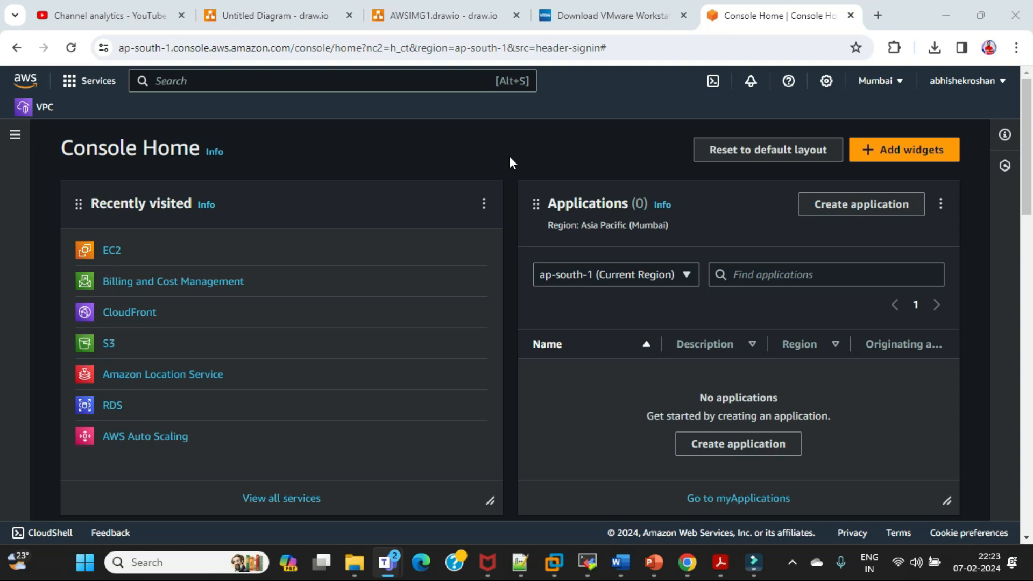
click(158, 286)
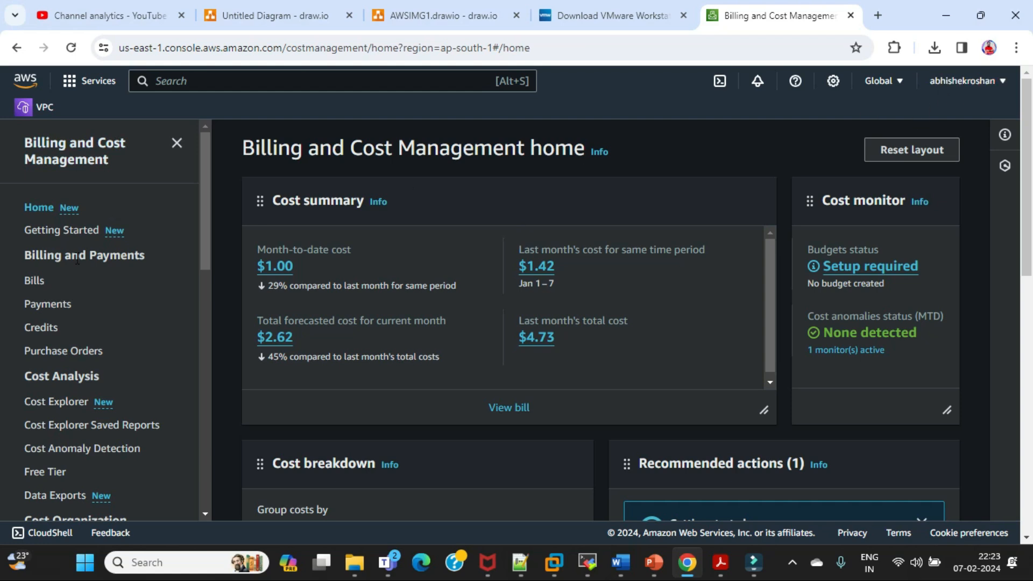
Open the EC2 service from the recently visited services and check the region selection in its dashboard
click(71, 82)
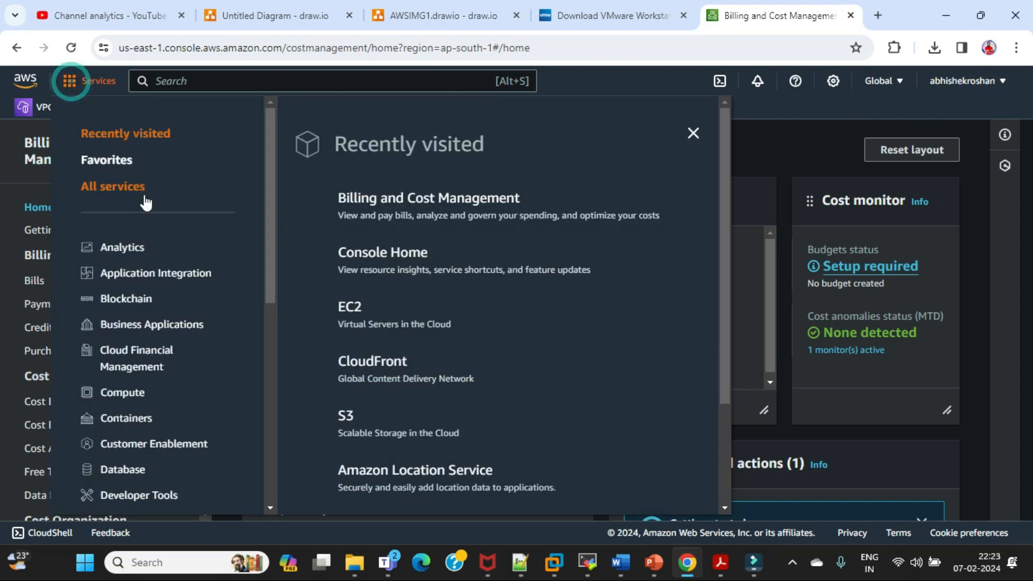
click(347, 308)
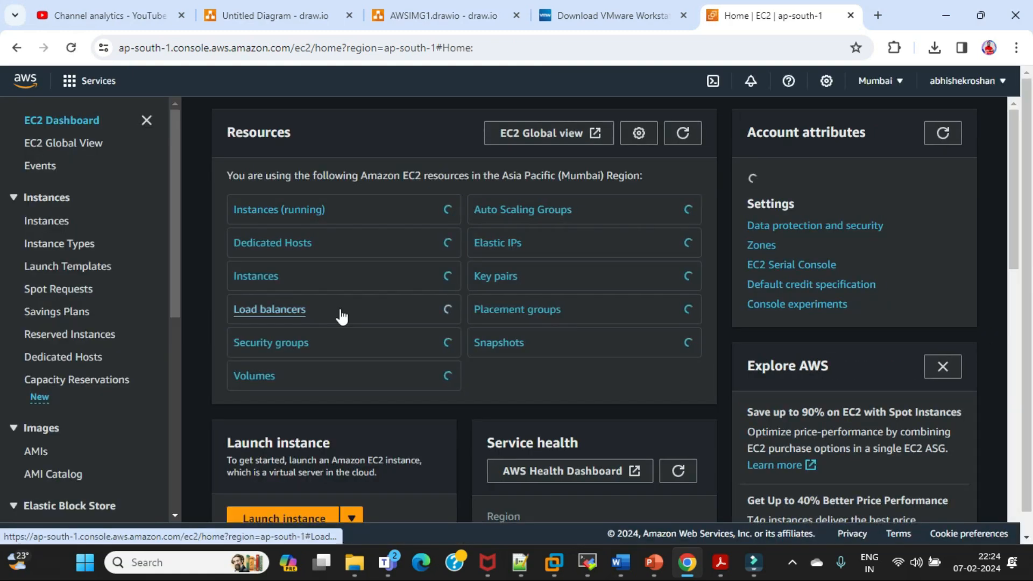
click(904, 78)
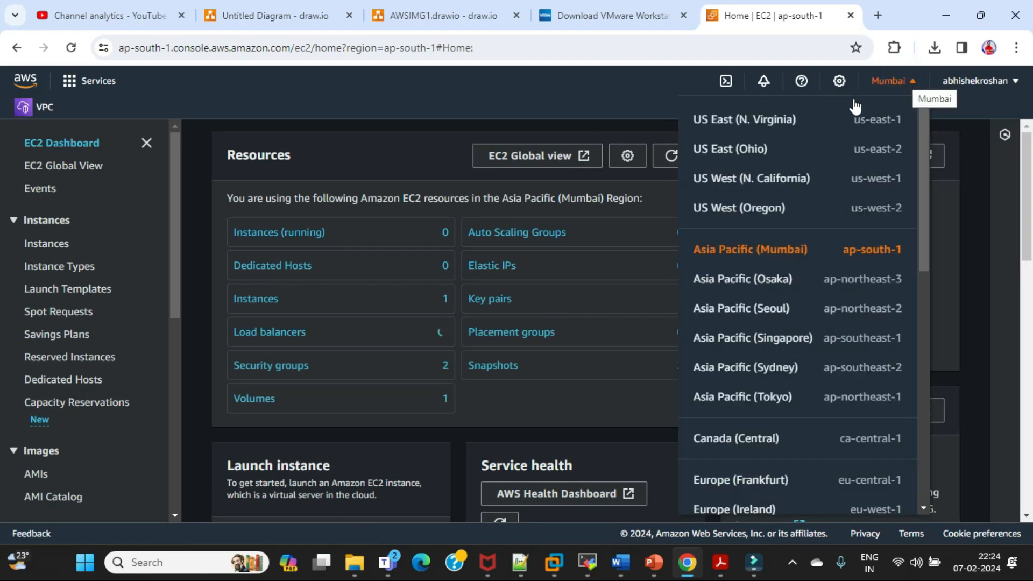
click(405, 141)
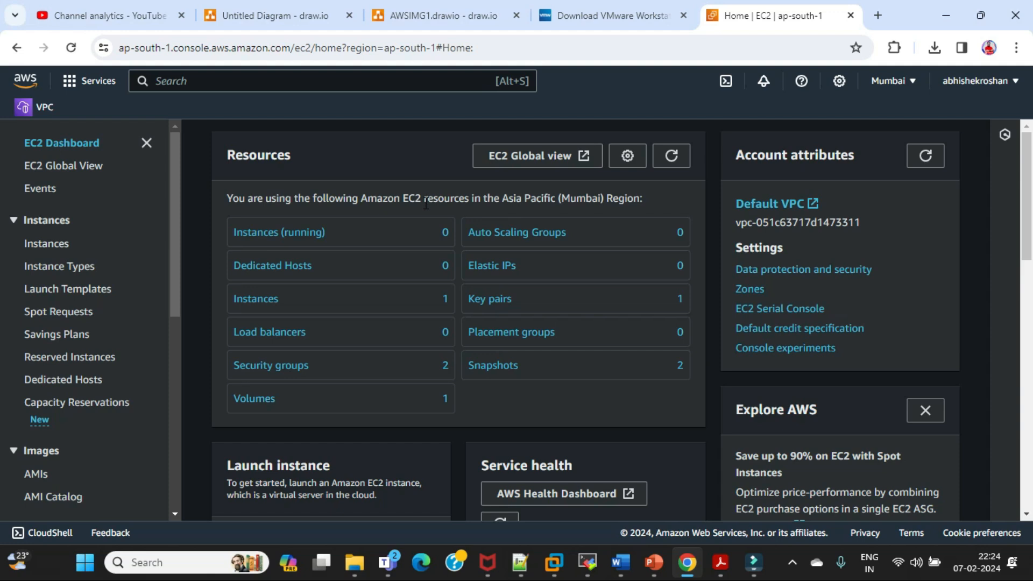
Open the list of running EC2 instances and remove the instance state filter
click(280, 233)
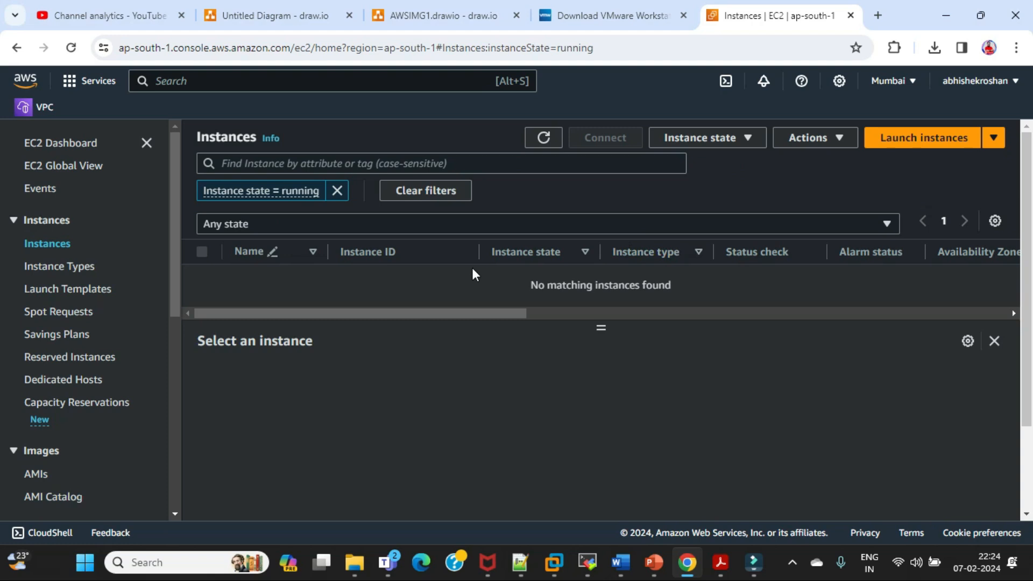
click(336, 190)
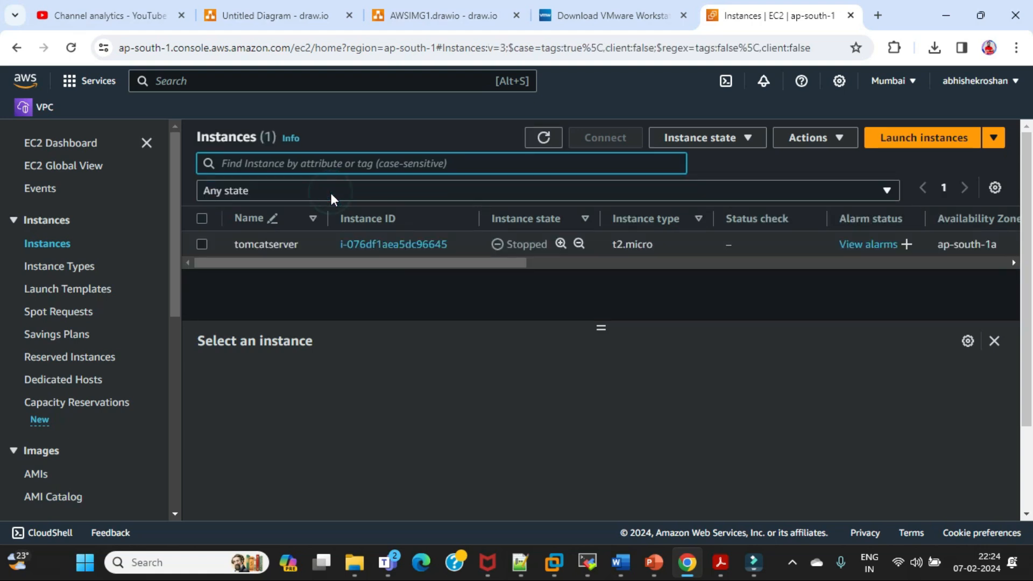
mouse_move(315, 262)
mouse_down()
mouse_move(343, 259)
mouse_move(314, 260)
mouse_up()
drag(524, 259, 460, 266)
click(615, 240)
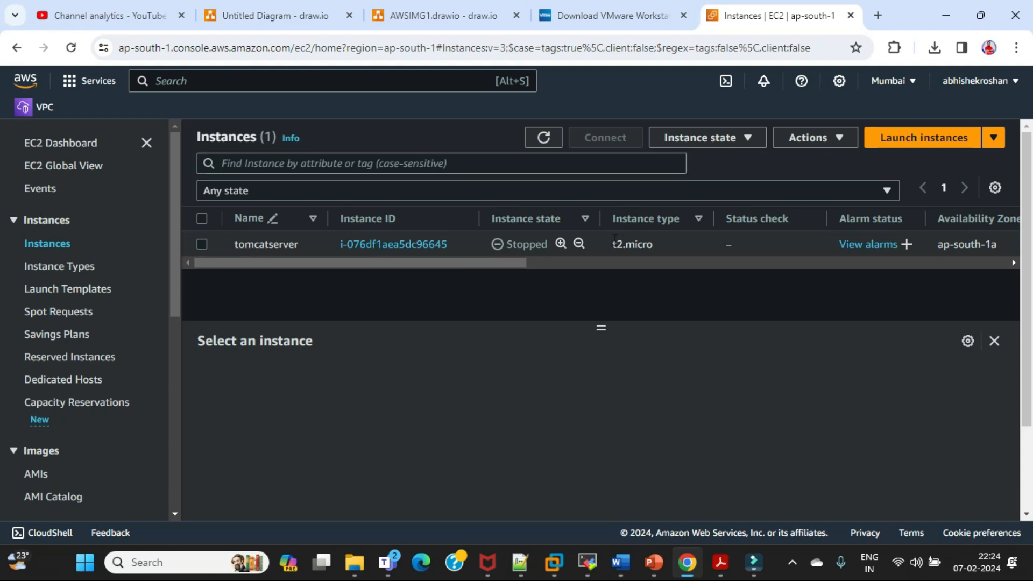
Select the tomcatserver instance and review its storage details, including the attached block devices
drag(634, 239, 657, 237)
click(658, 239)
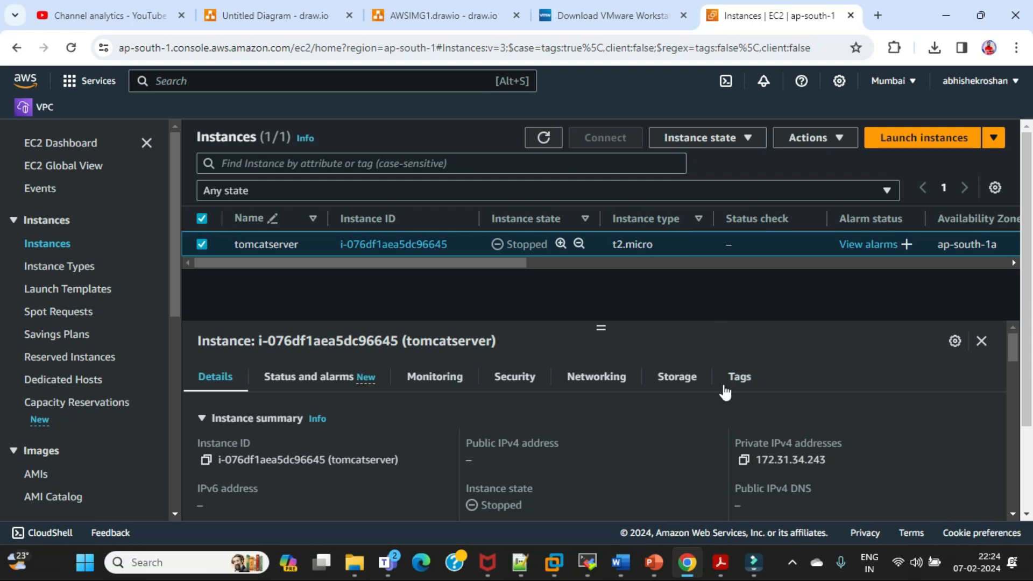
click(675, 379)
scroll(806, 374, down, 3)
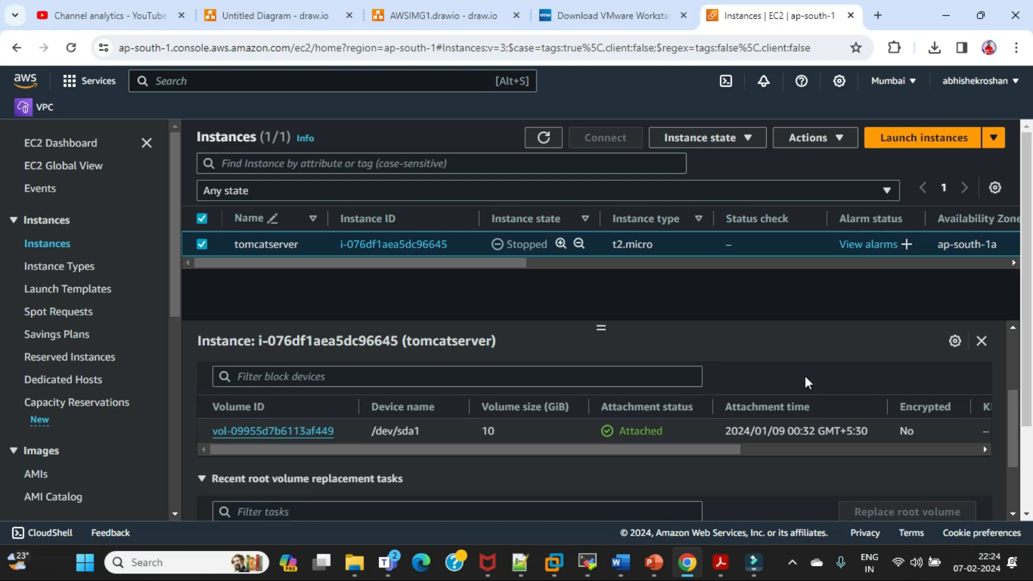
scroll(805, 377, up, 1)
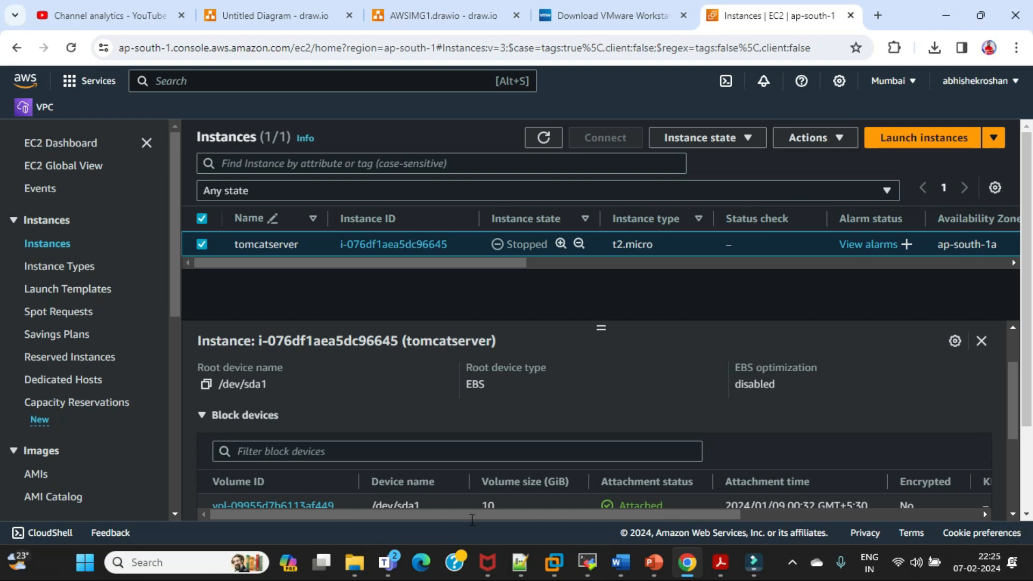
Switch to the Day3 meeting in Teams and admit the participant waiting in the lobby
mouse_move(388, 562)
click(424, 495)
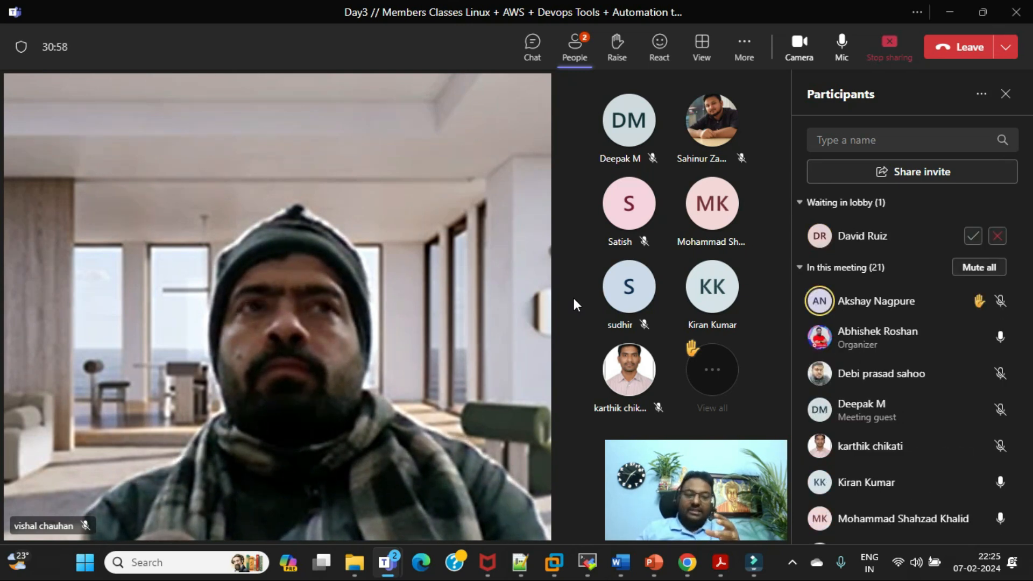
click(973, 236)
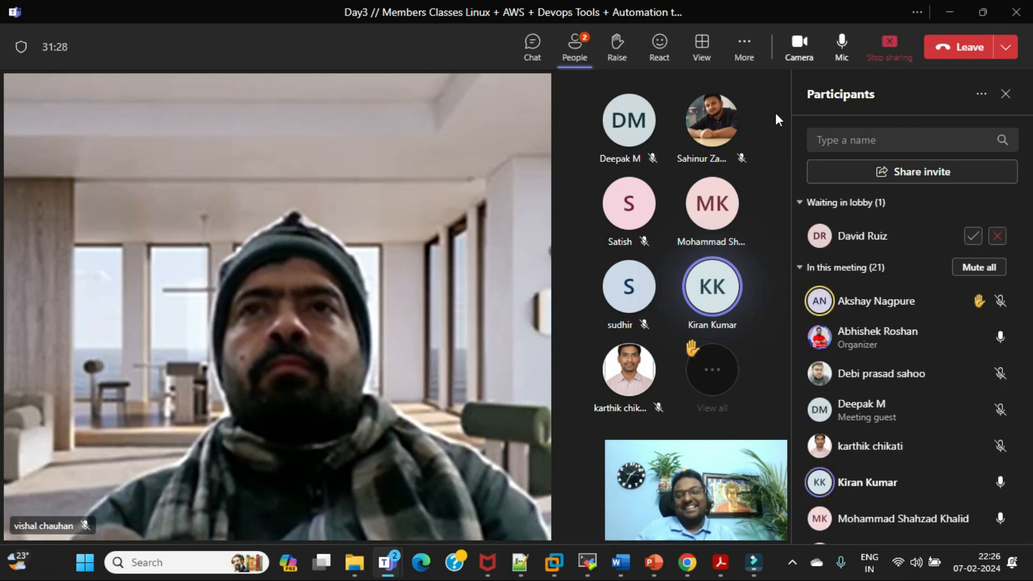
click(973, 236)
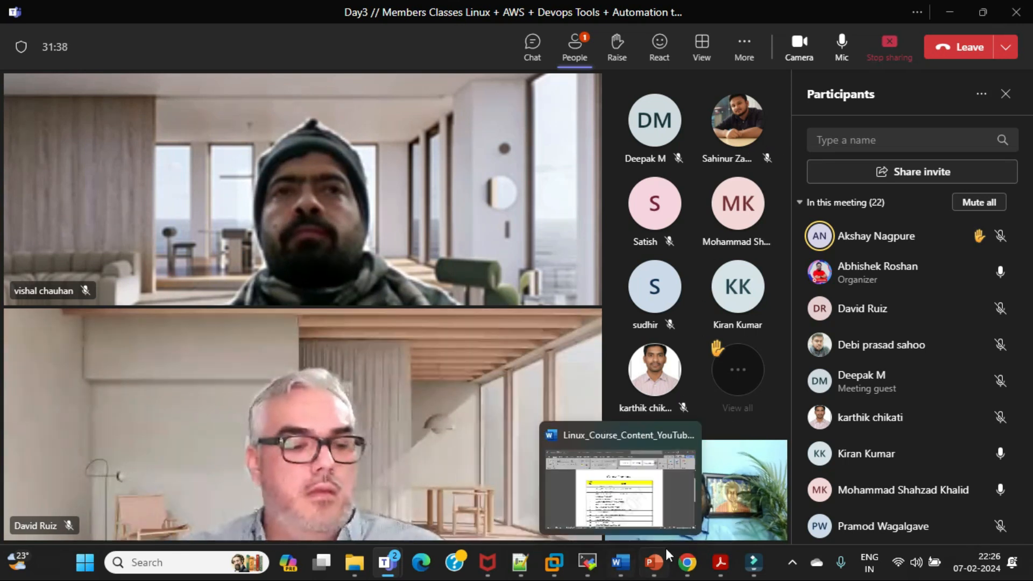
Switch back to the AWS console in Chrome, review the available regions and change the region to US East (N. Virginia)
mouse_move(687, 564)
click(692, 496)
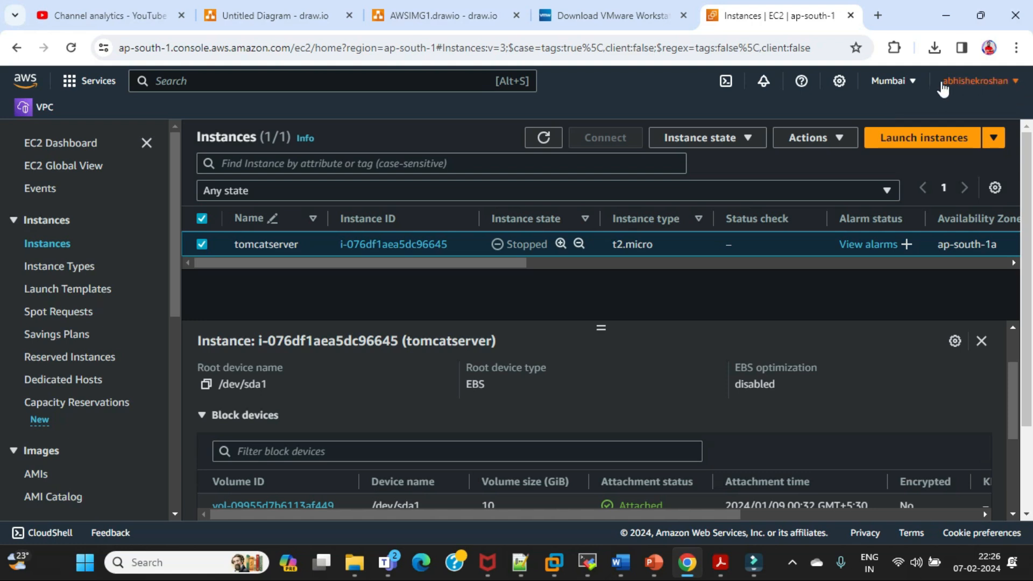
click(910, 84)
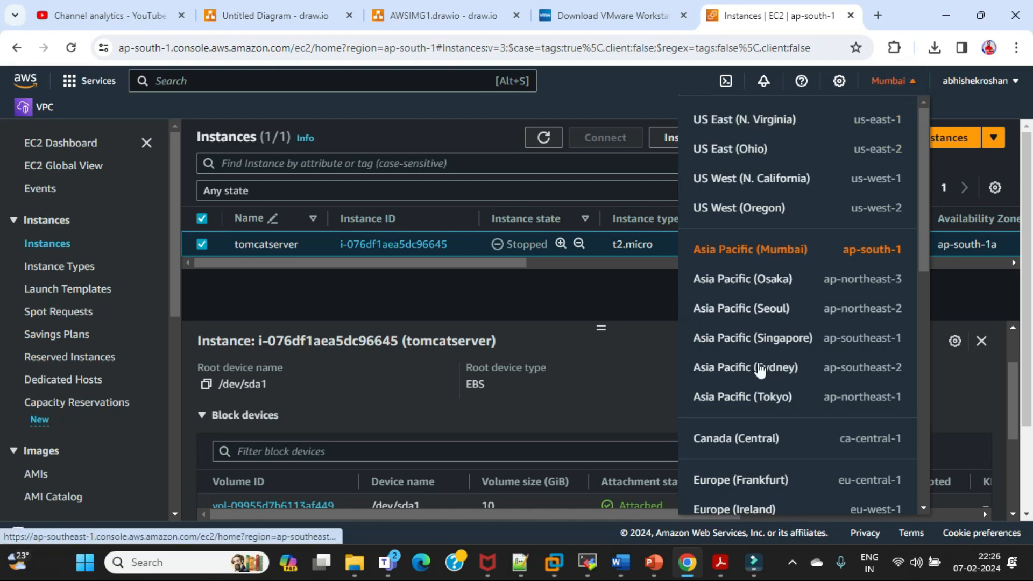
scroll(778, 409, down, 4)
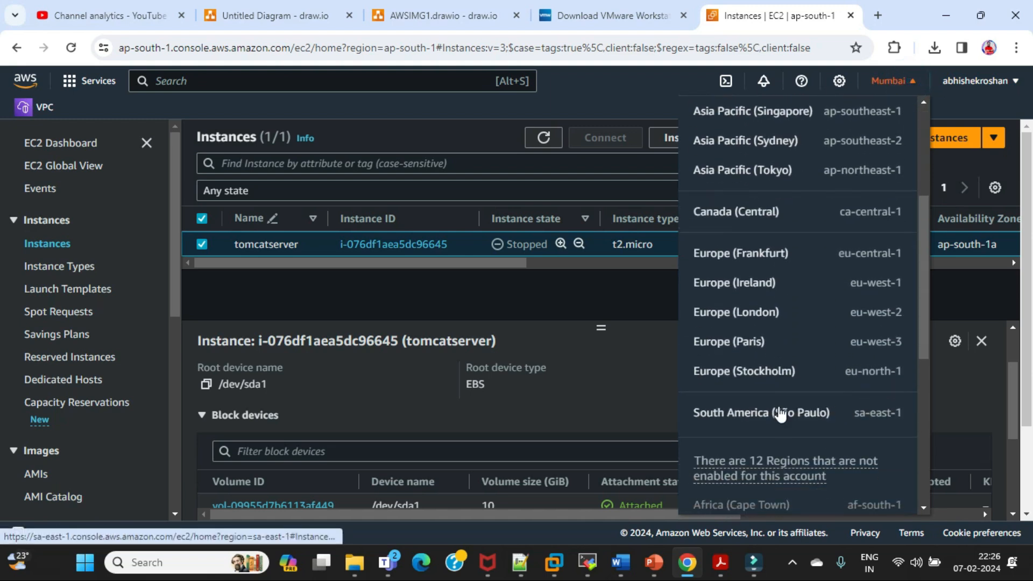
scroll(780, 414, up, 1)
scroll(775, 322, up, 2)
scroll(767, 204, up, 1)
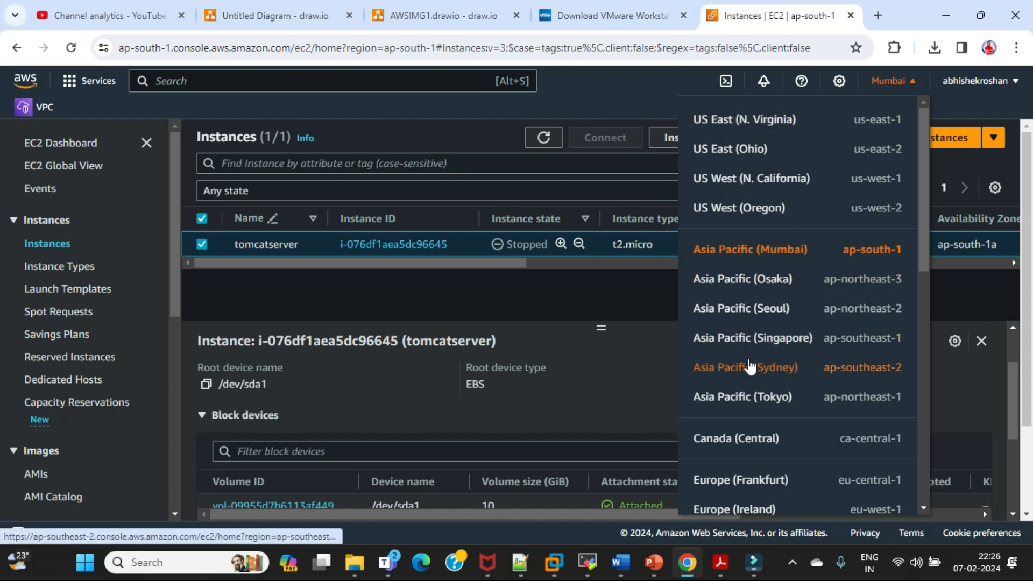
click(760, 123)
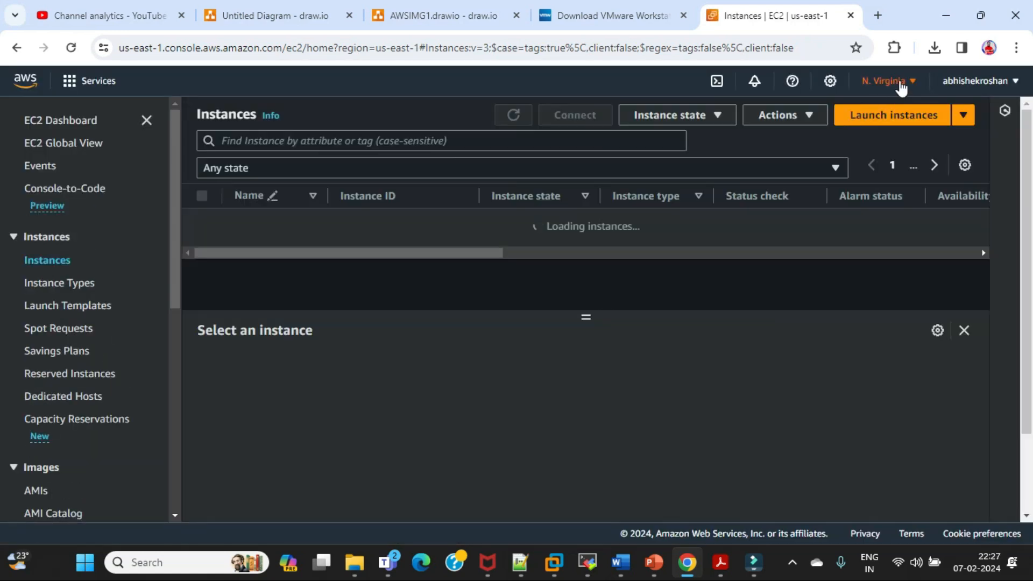
Open EC2 Global View from the EC2 dashboard and examine the resource summary for enabled regions and instances
click(900, 82)
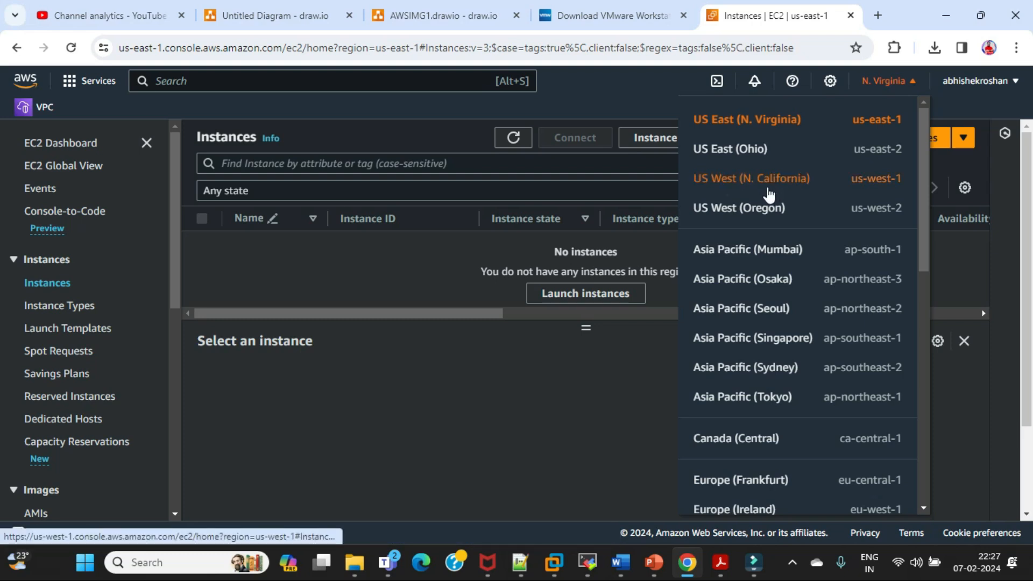
click(56, 144)
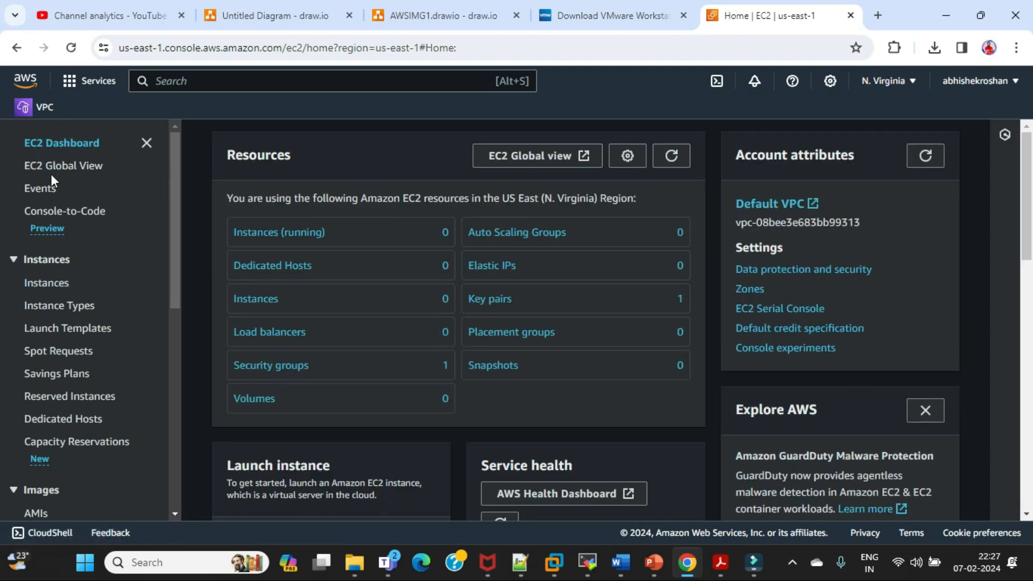
click(61, 166)
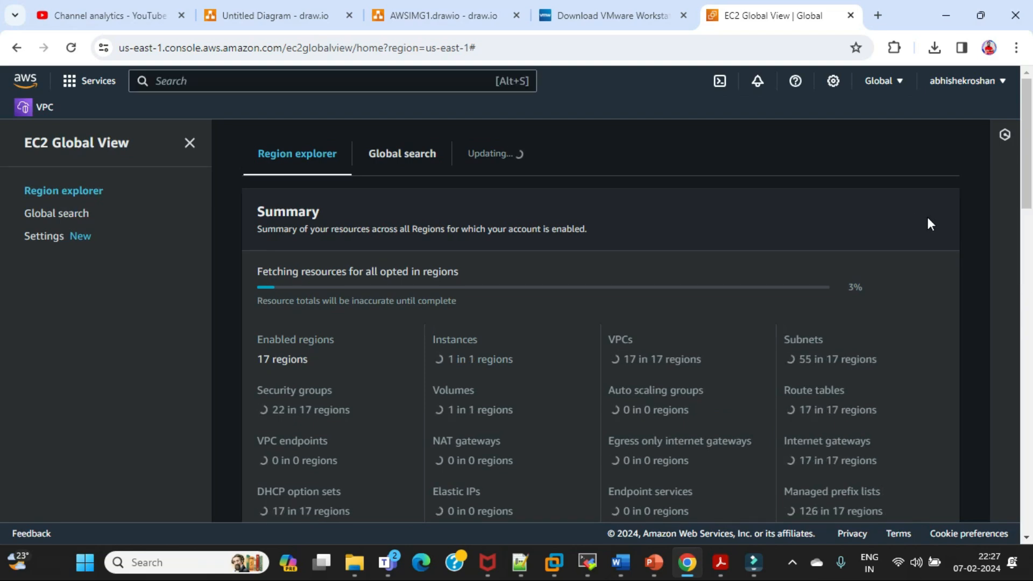
scroll(927, 214, down, 1)
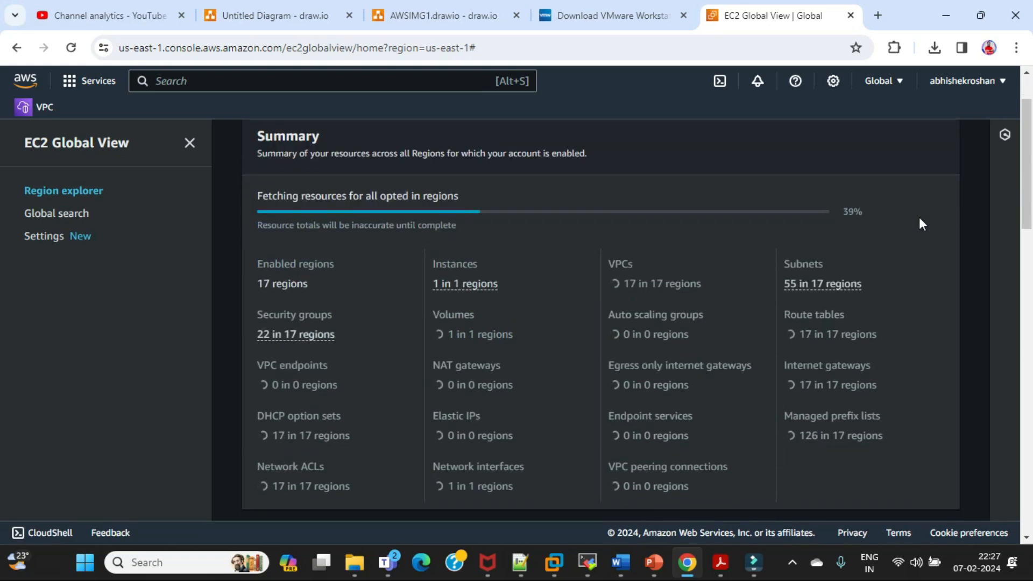
click(259, 283)
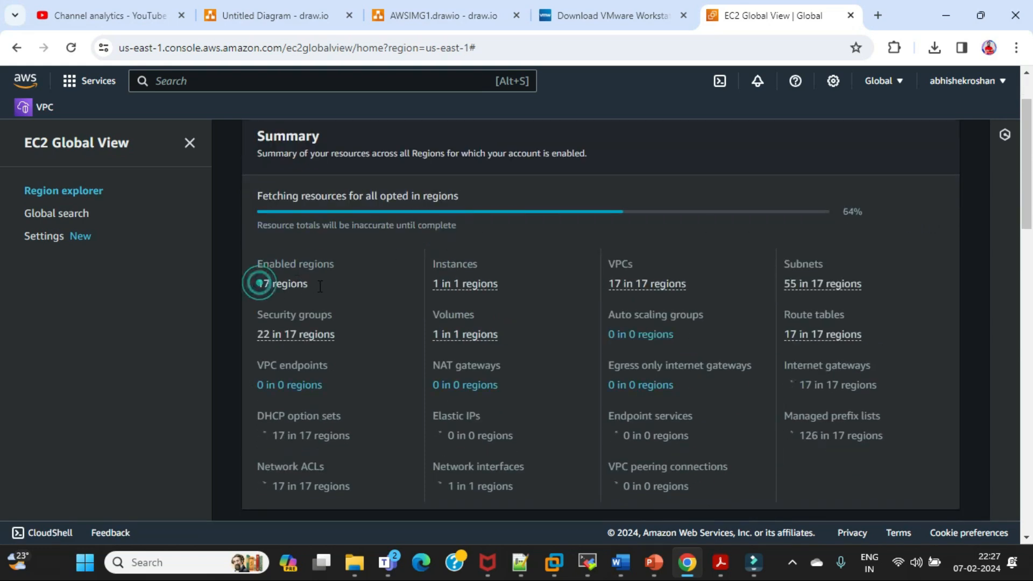
drag(433, 284, 494, 285)
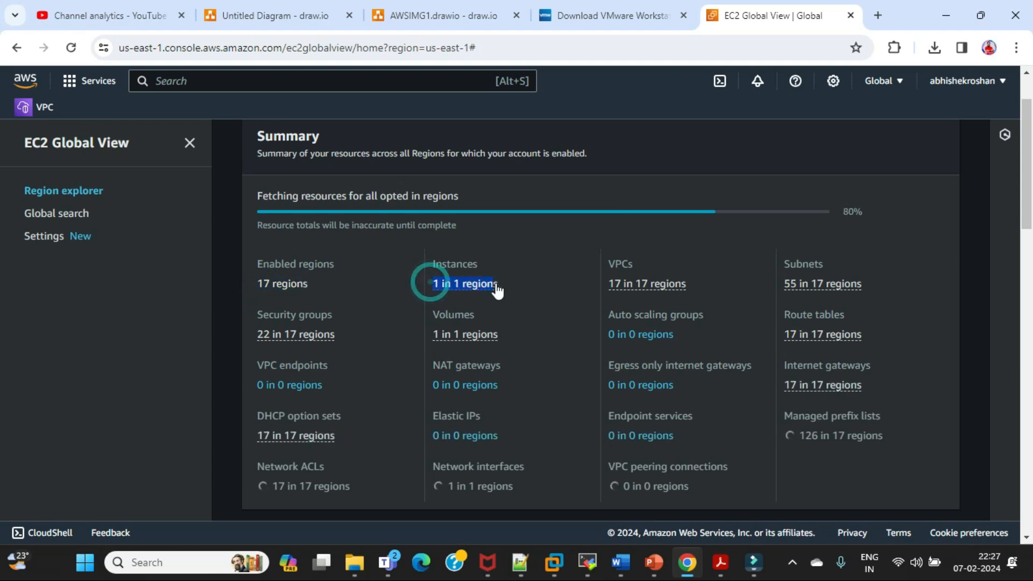
click(521, 291)
click(602, 288)
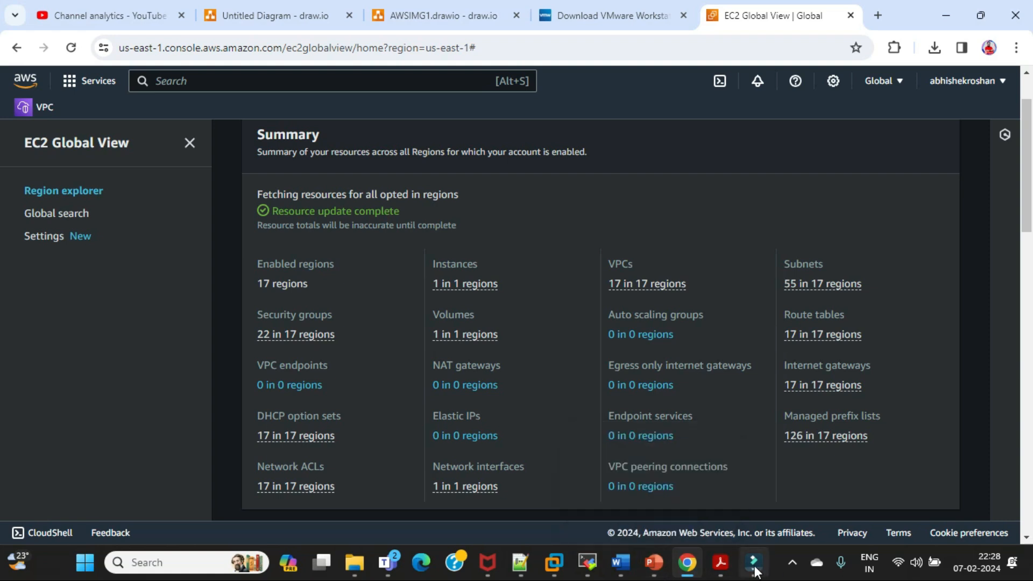
Switch to Word to view the Linux_Course_Content_YouTube_Members document, and return to Chrome
mouse_move(627, 564)
click(618, 489)
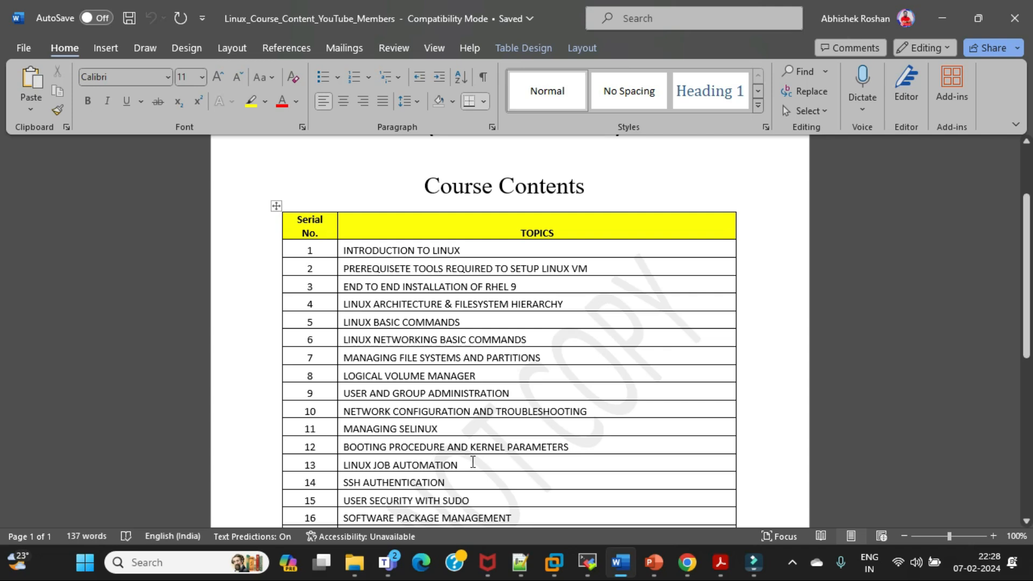
click(687, 563)
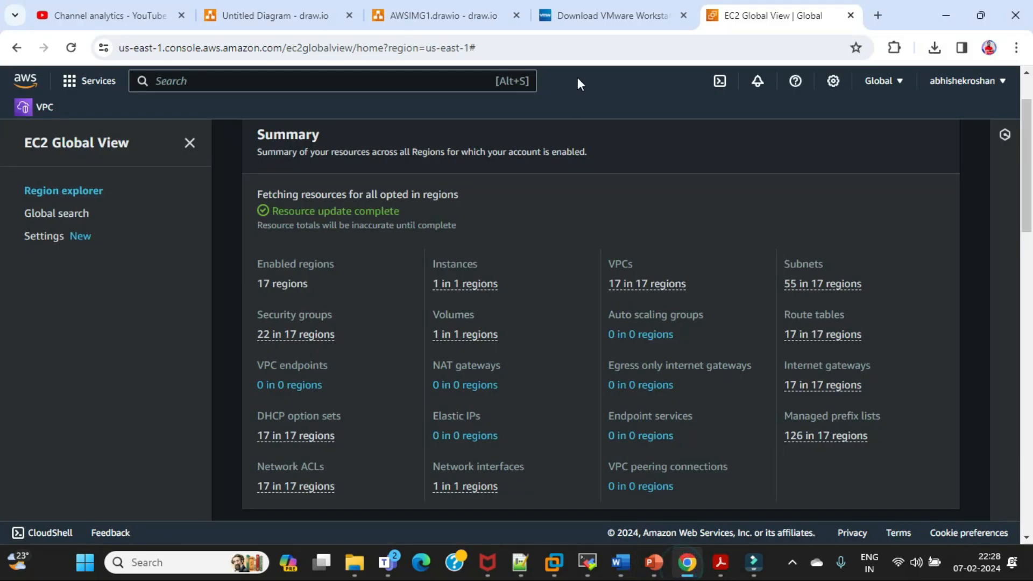
Show the VMware Workstation Pro evaluation page and look over its Windows and Linux download options
click(605, 13)
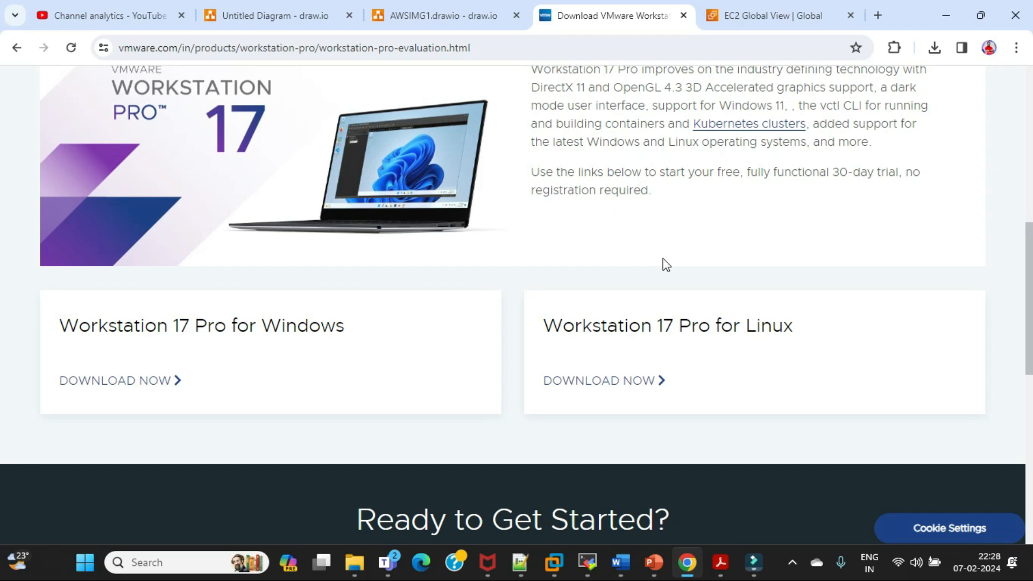
scroll(664, 263, up, 1)
scroll(769, 299, down, 1)
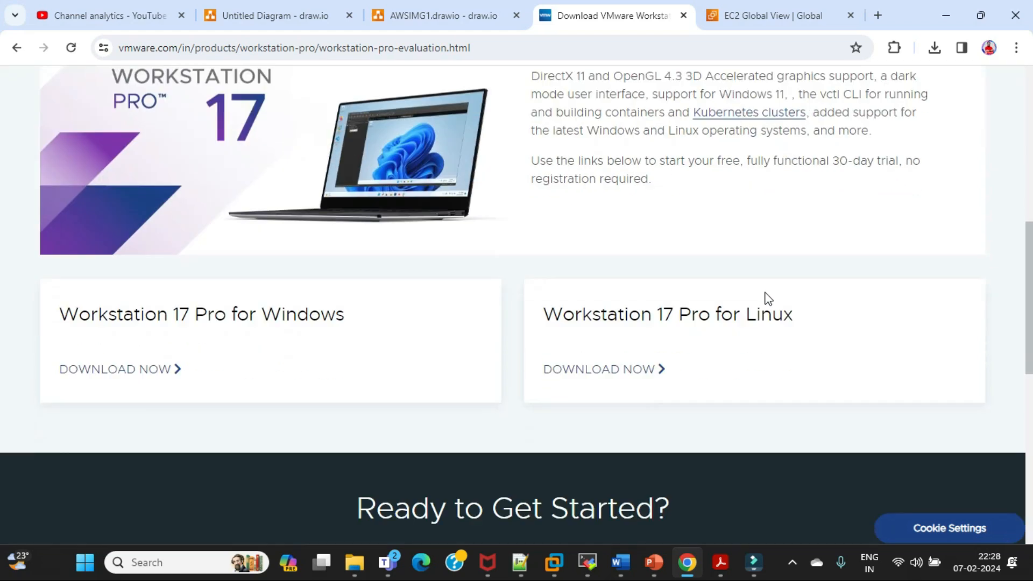
scroll(769, 299, down, 1)
Minimize Chrome and the Teams meeting window, and return to the VMware Workstation 17 Pro download page in Chrome
click(947, 14)
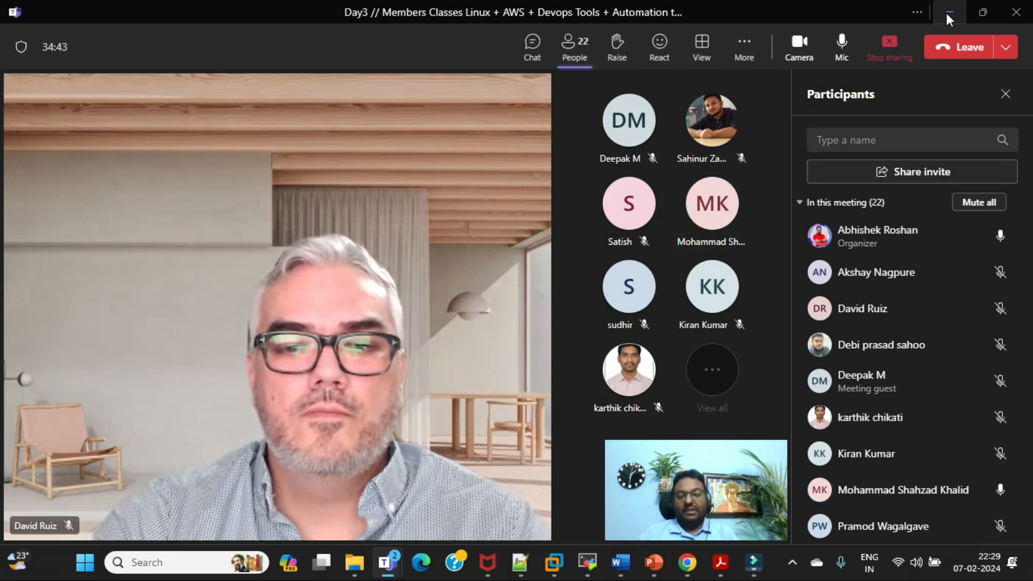
click(948, 13)
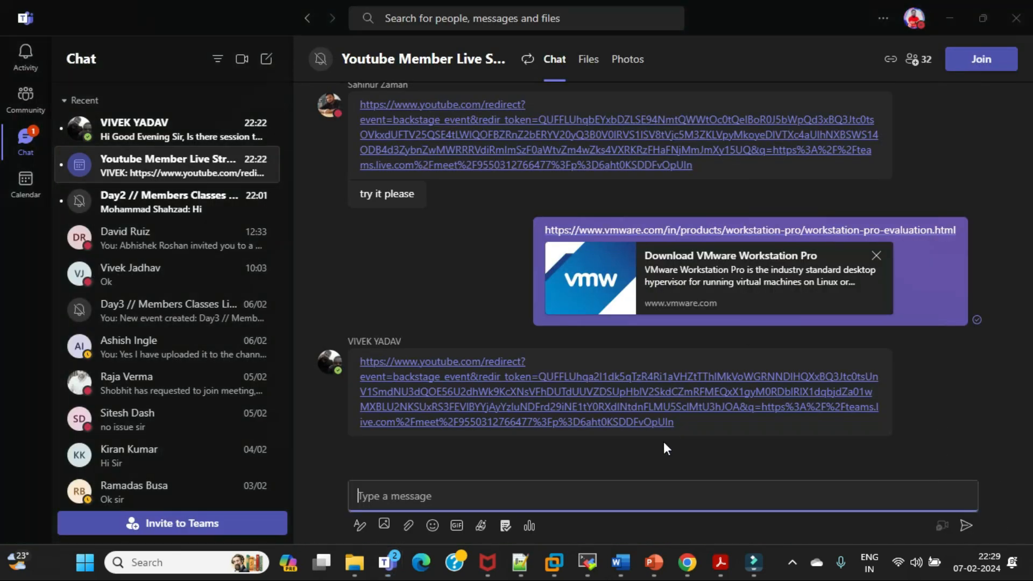
mouse_move(686, 573)
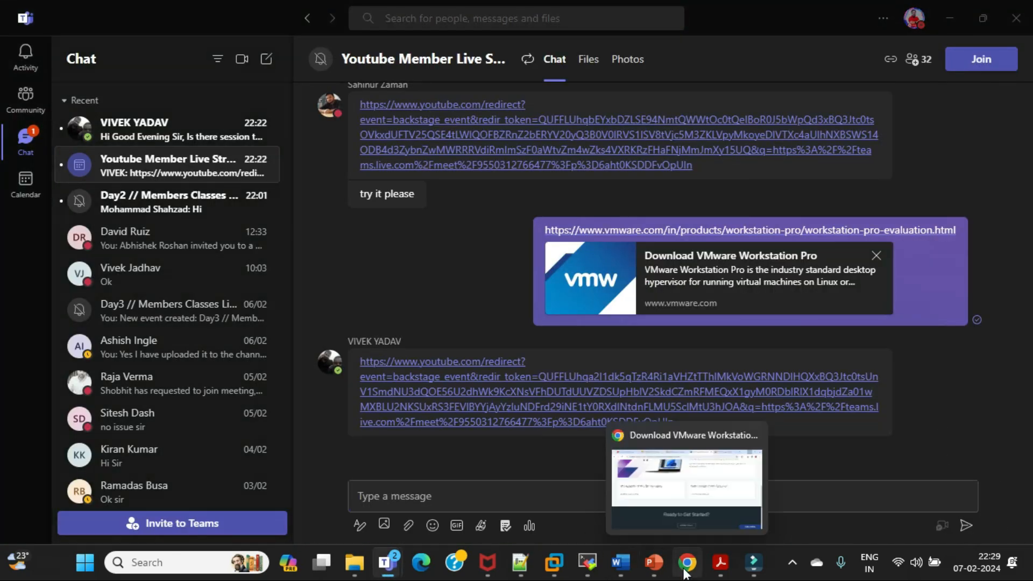
click(687, 530)
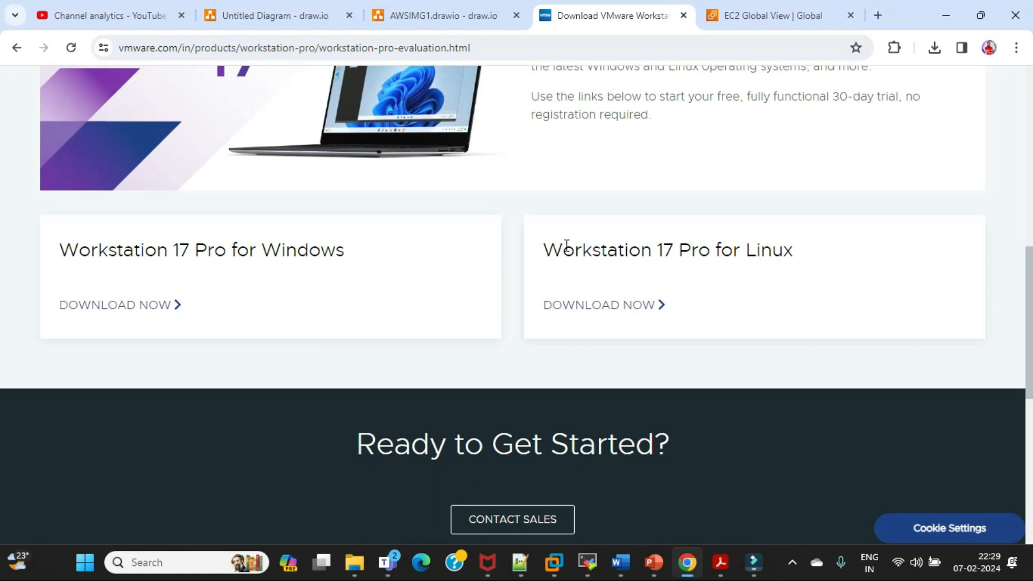
scroll(723, 164, up, 4)
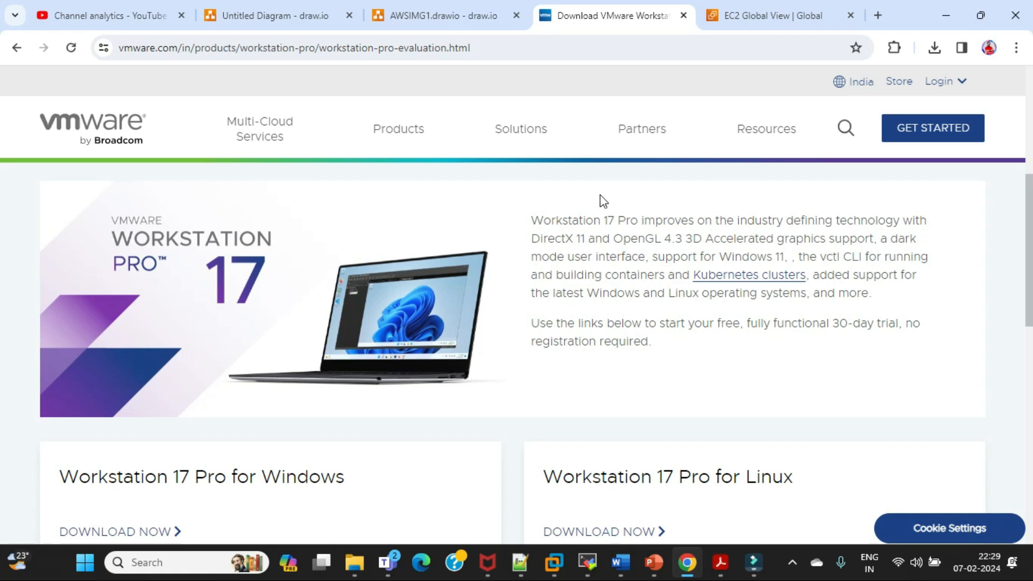
Open File Explorer and show the drives under This PC
key(super+e)
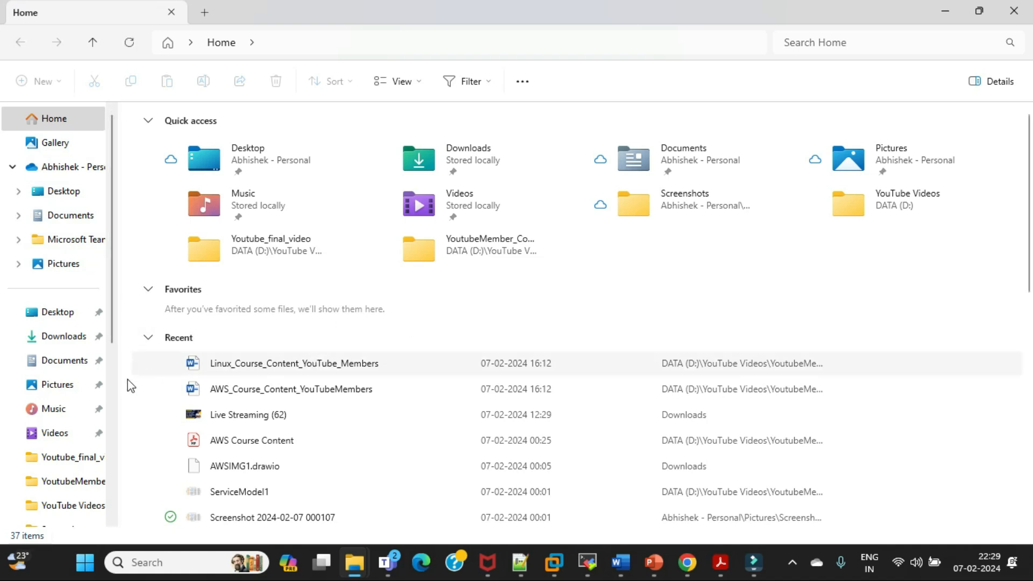
scroll(108, 386, down, 1)
scroll(86, 425, down, 1)
click(60, 429)
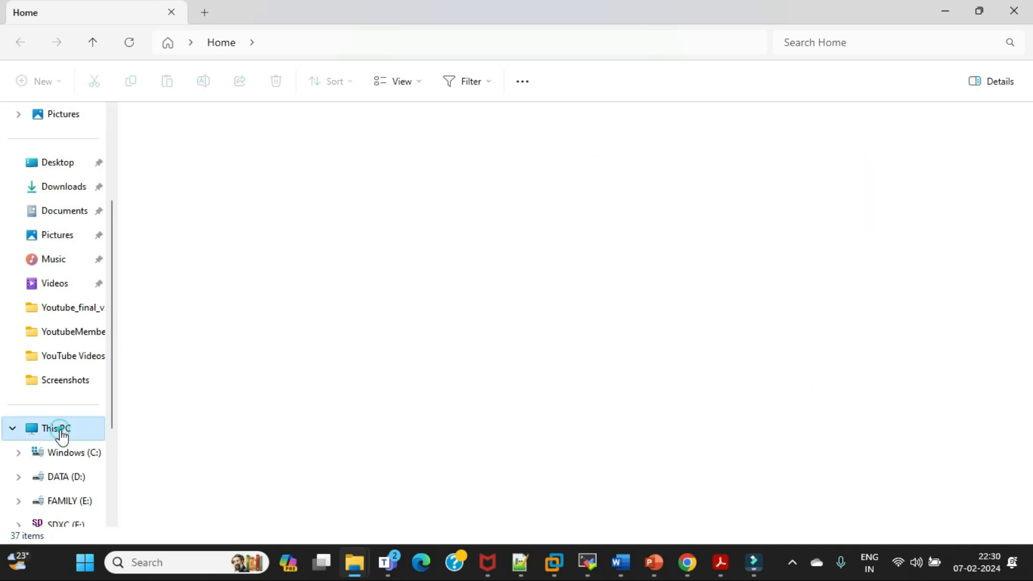
mouse_move(414, 164)
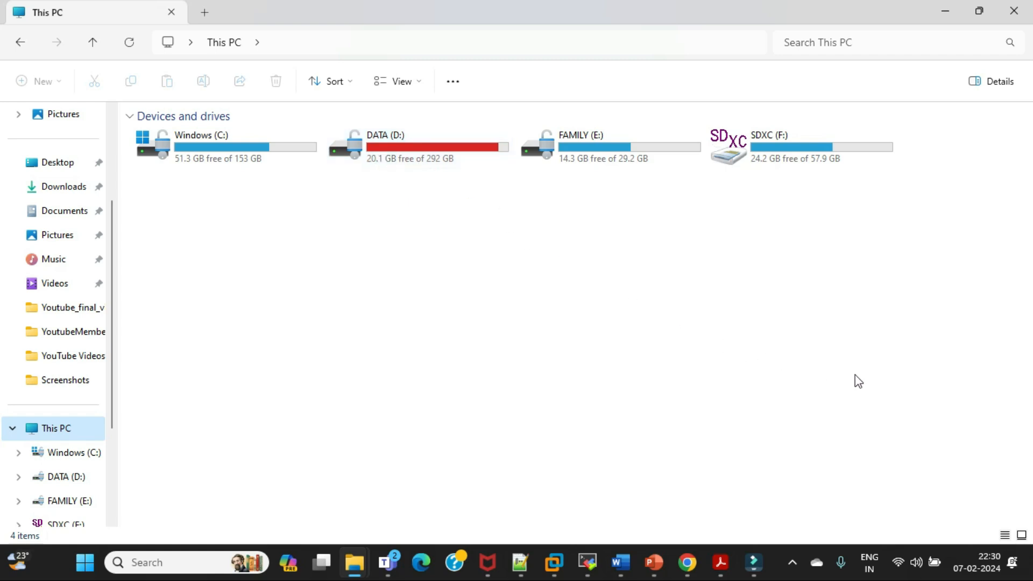
Switch to VMware Workstation and present the options for creating or opening a virtual machine on its Home page
mouse_move(558, 573)
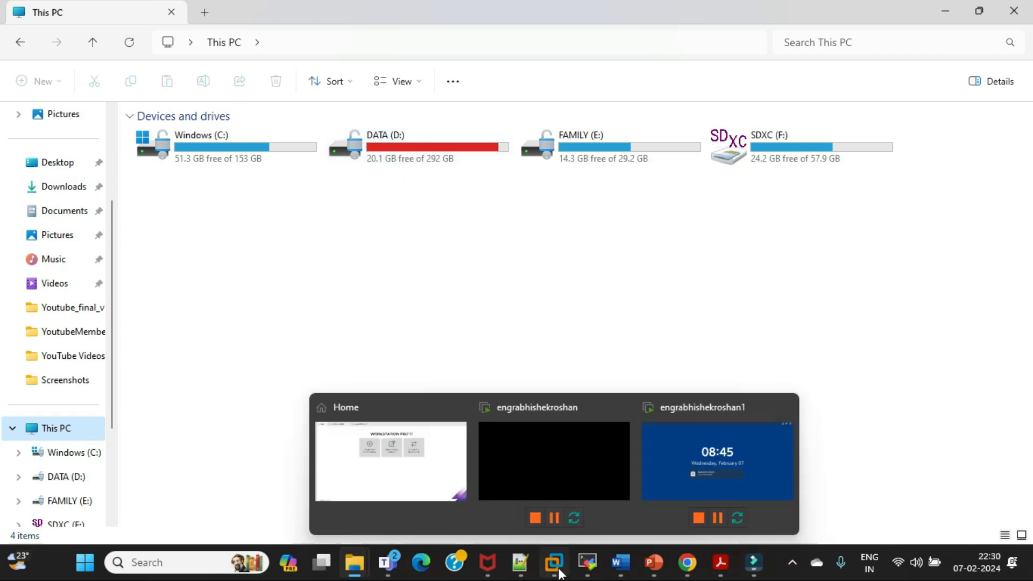
click(416, 472)
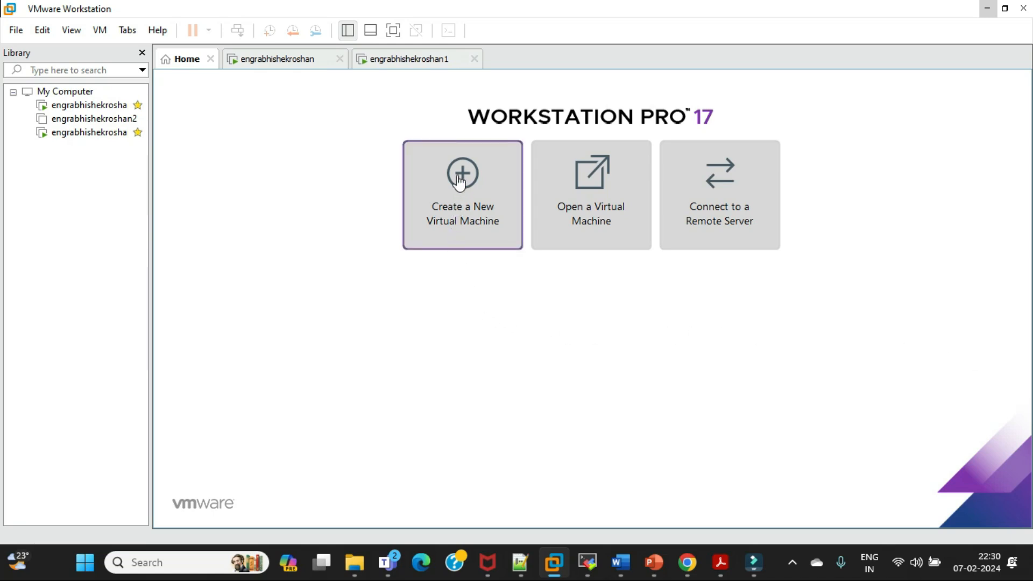
mouse_move(623, 575)
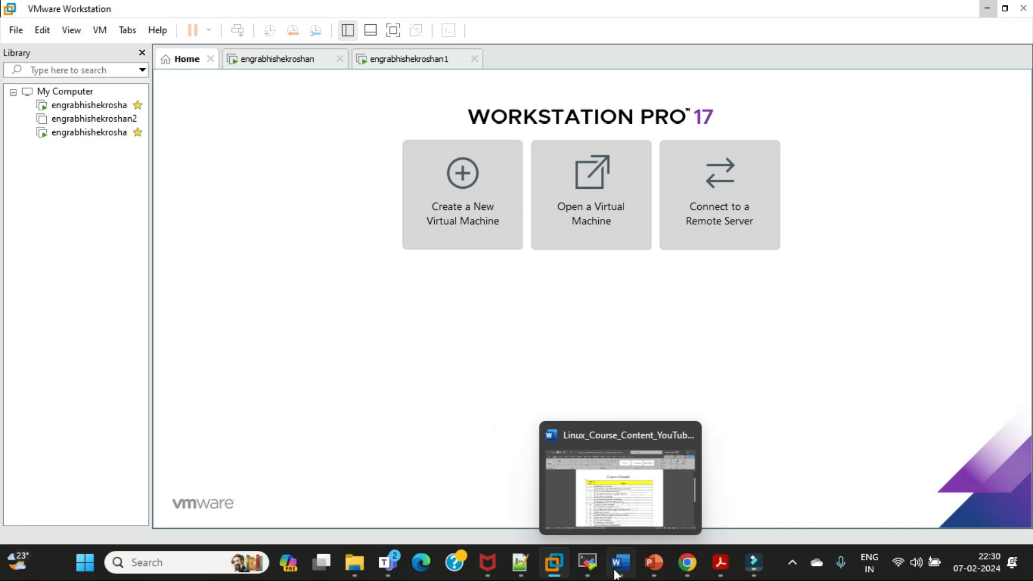
mouse_move(650, 563)
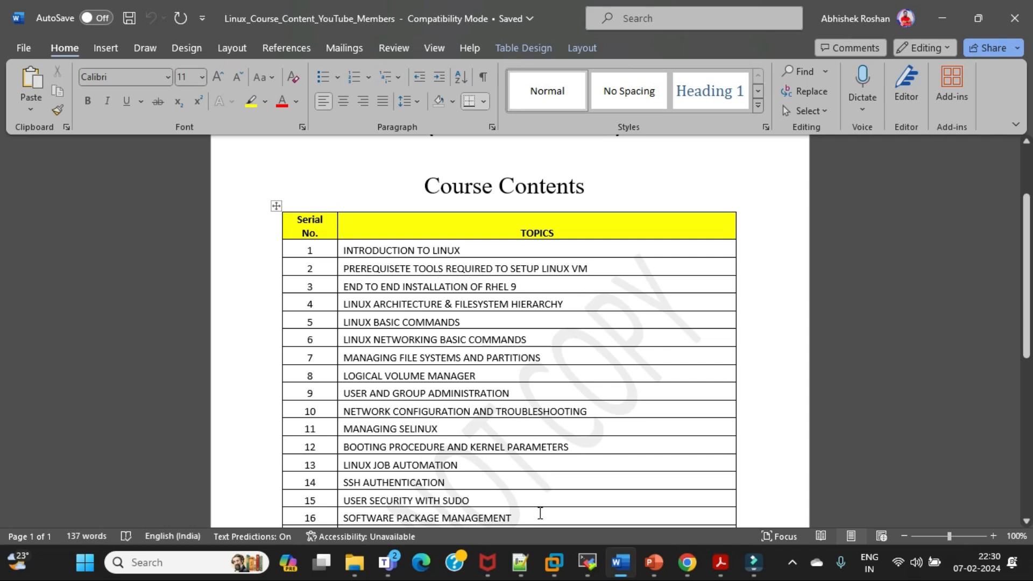
Switch to the MobaXterm root session for 192.168.72.214 and dismiss its screensaver
mouse_move(585, 562)
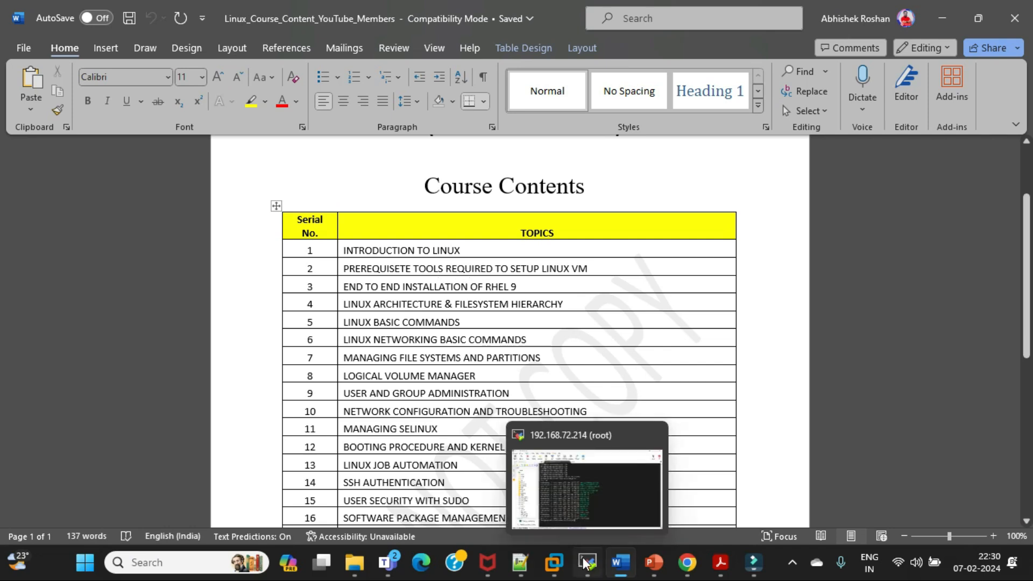
click(598, 492)
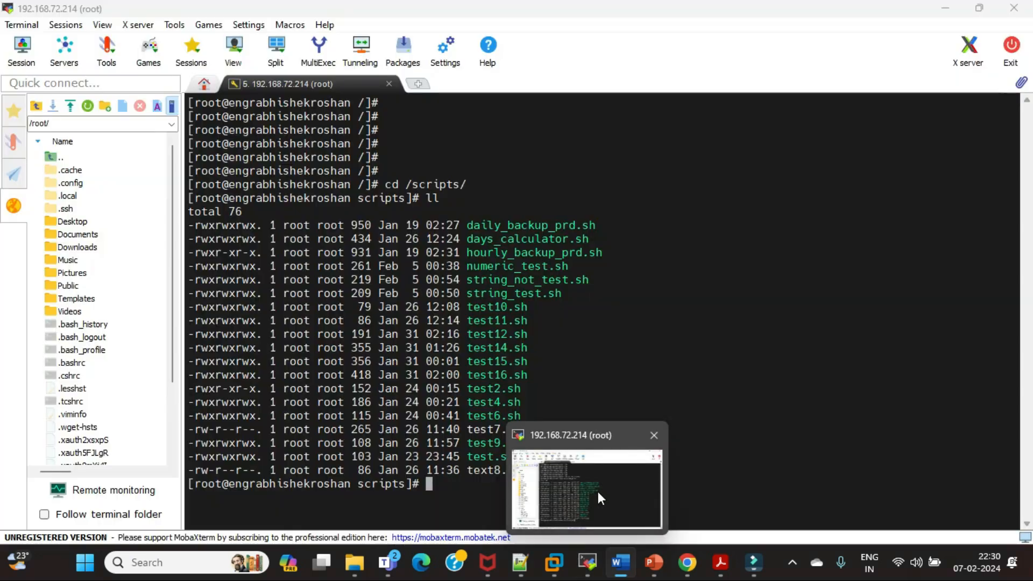
click(654, 149)
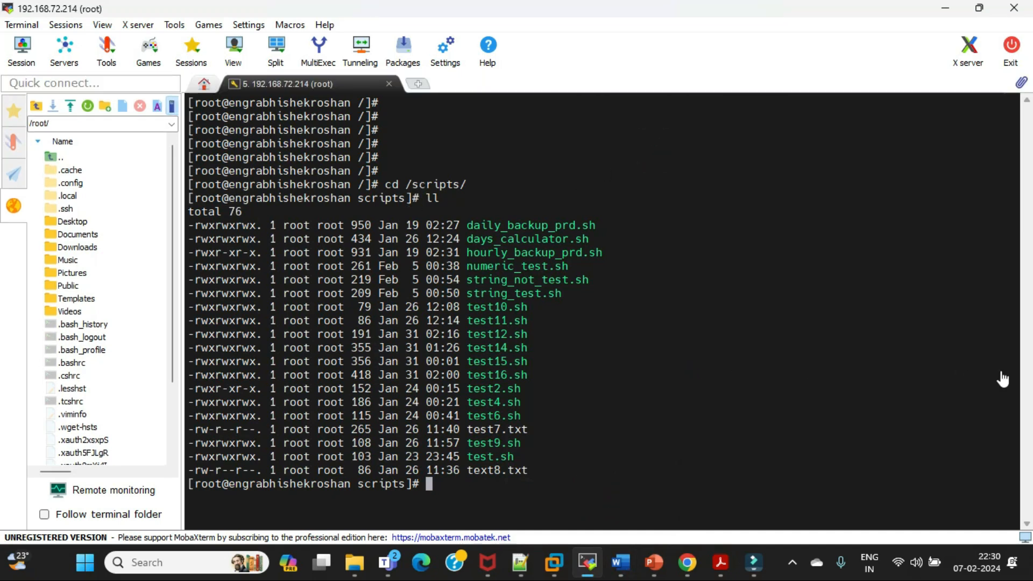
click(985, 370)
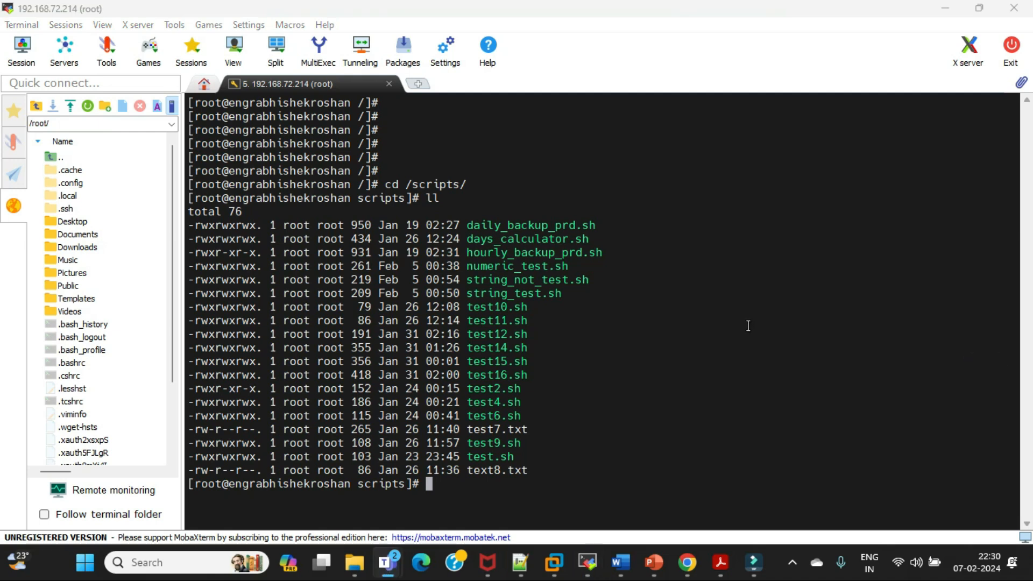
Clear the terminal and change to the root directory with cd /
click(466, 495)
text(clear)
key(Return)
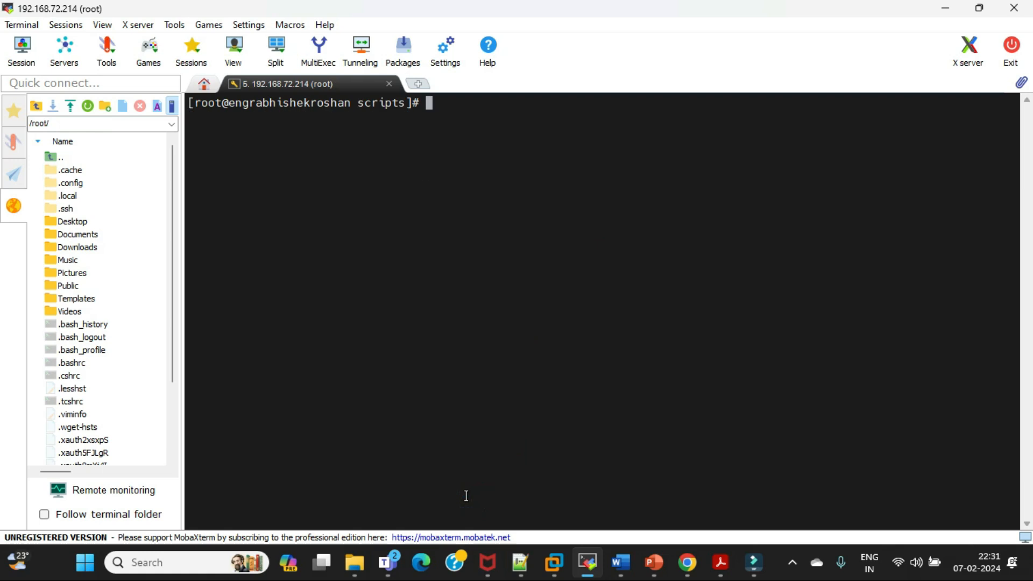
text(cd /)
key(Return)
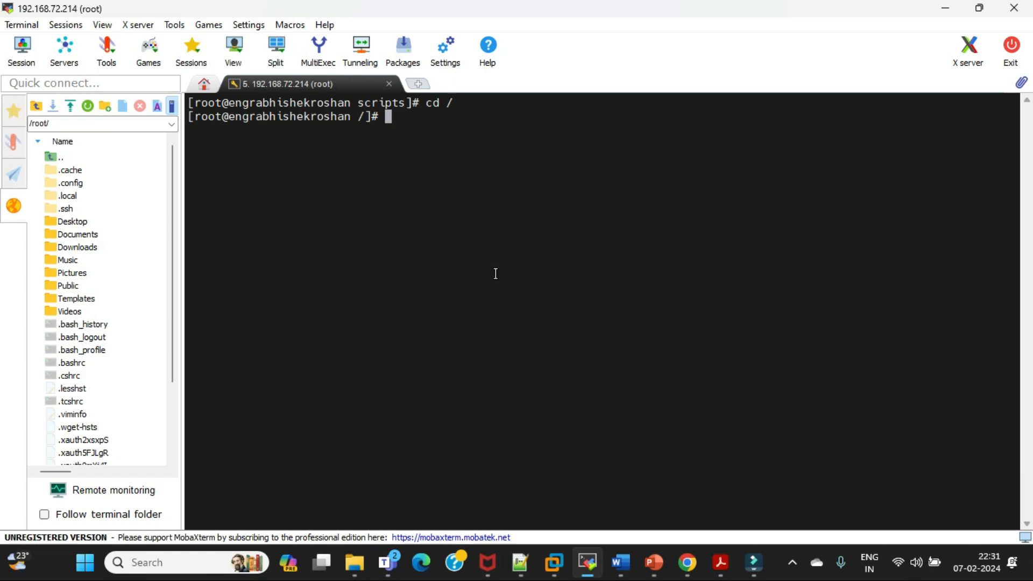
Search Windows for putty, launch PuTTY, and reposition its configuration window slightly over the MobaXterm terminal
key(super)
text(pu)
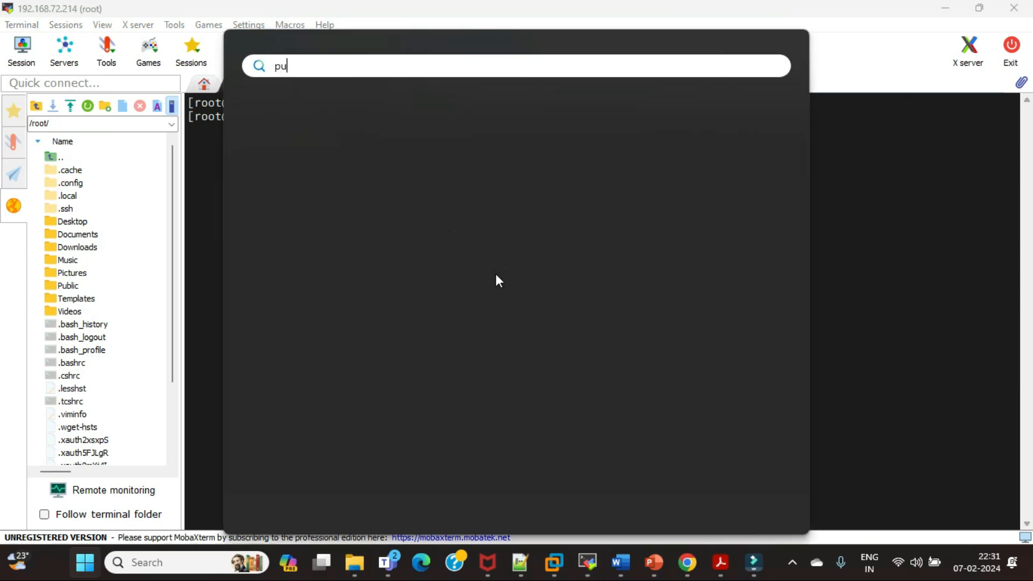
text(tty)
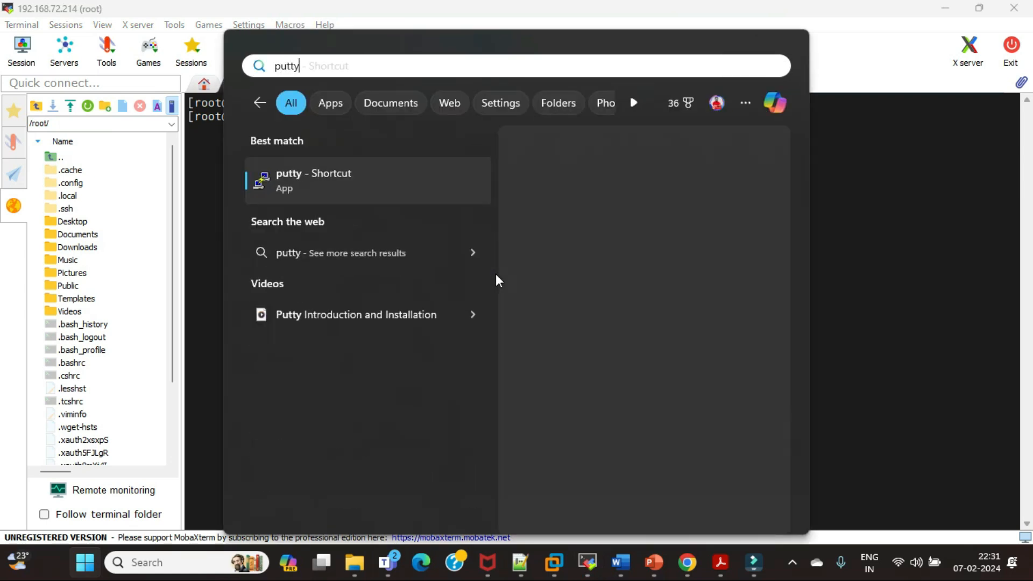
key(Return)
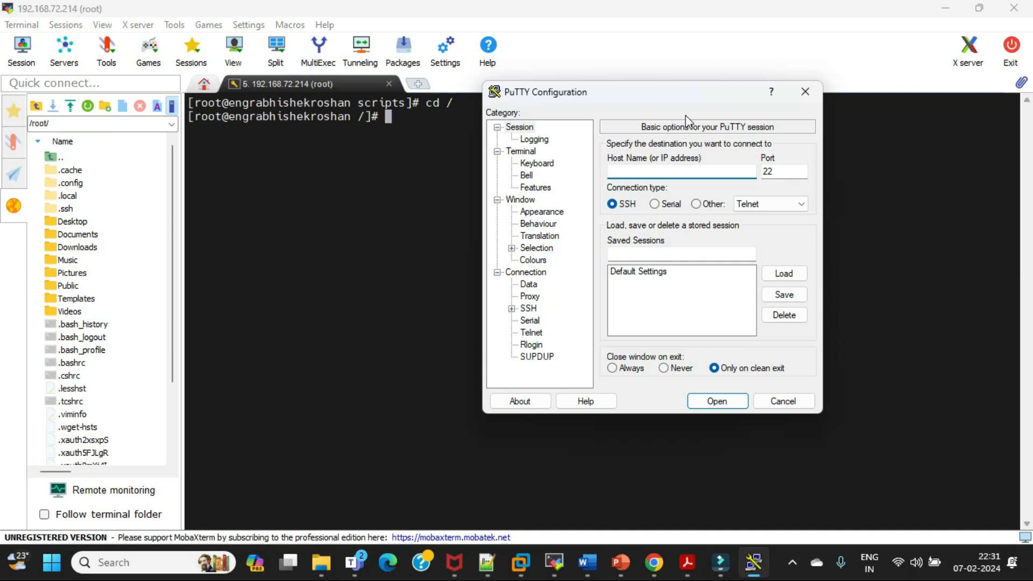
drag(662, 101, 698, 94)
Show the open virtual machine tabs in VMware Workstation, and minimize it to return to the PuTTY configuration window
mouse_move(520, 562)
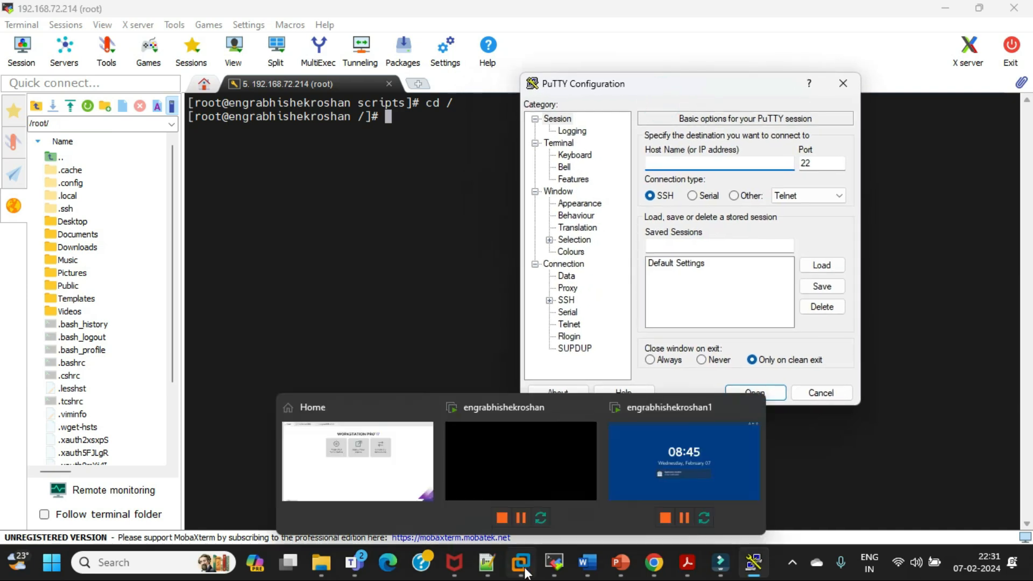
click(398, 467)
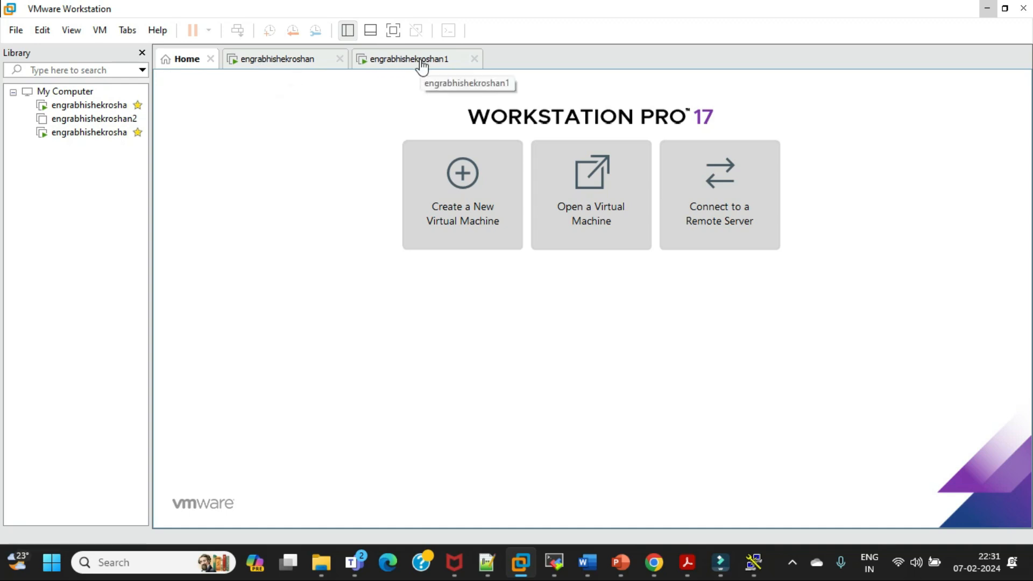
click(989, 9)
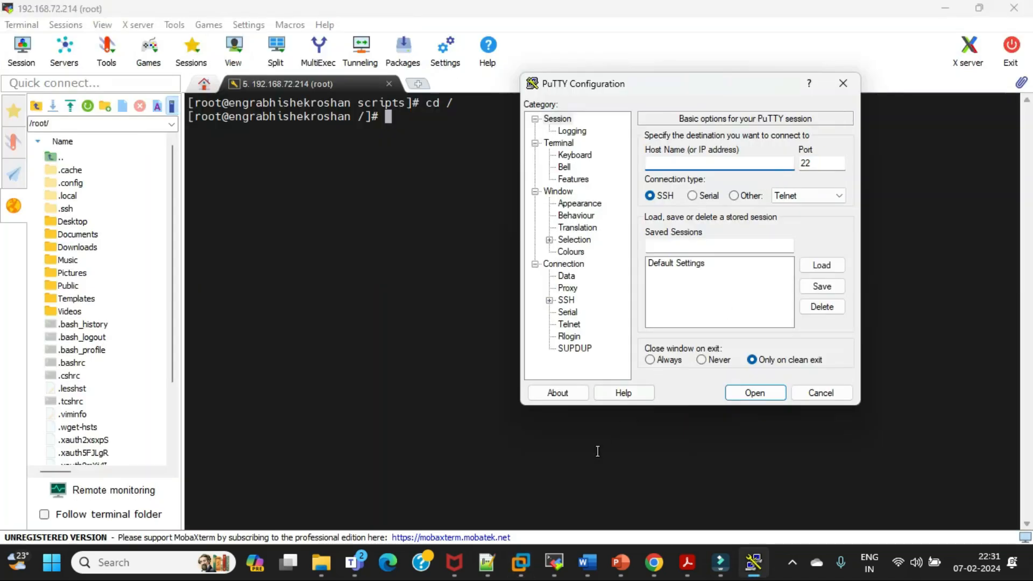
Switch to the Day3 Teams meeting to check the participants and raised hands, and minimize the meeting window
mouse_move(365, 572)
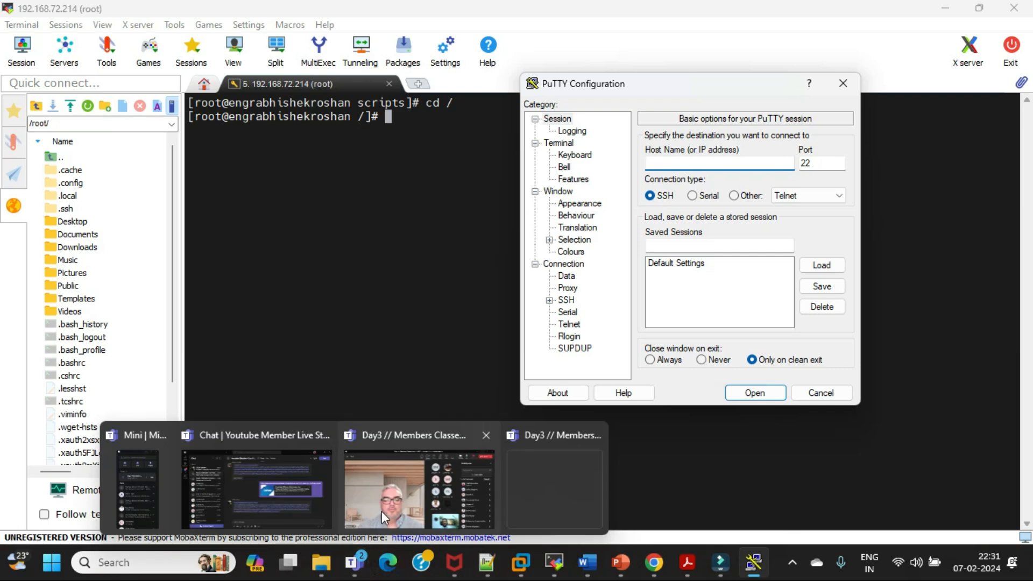
click(417, 474)
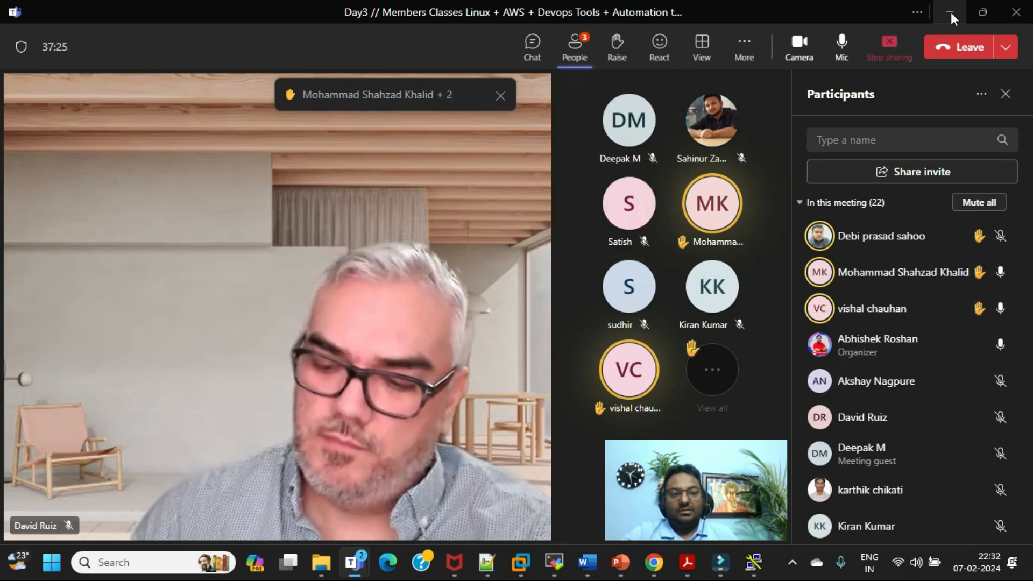
click(950, 12)
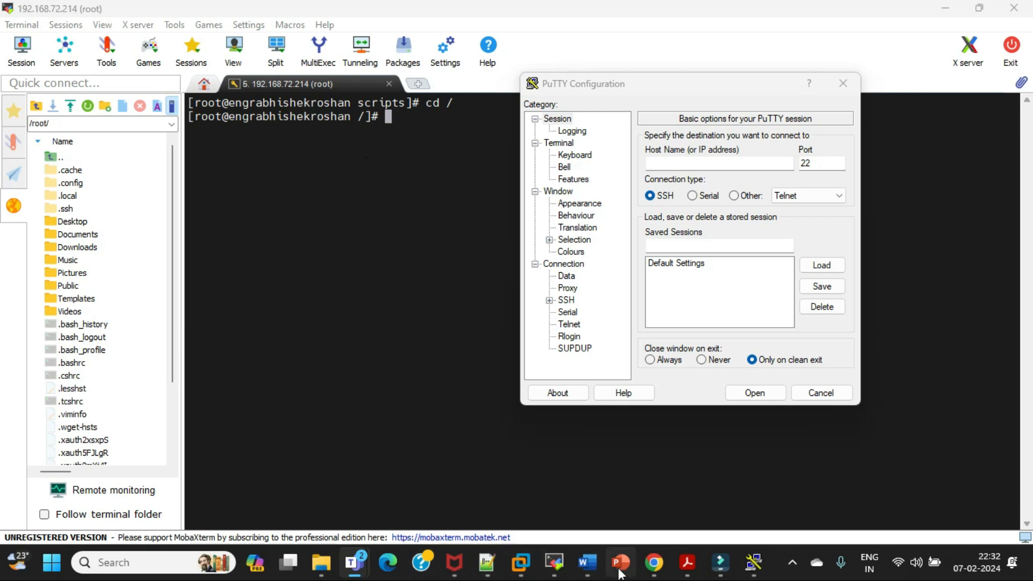
Bring up the VMware Workstation Home page and display the PuTTY configuration window over it
mouse_move(654, 570)
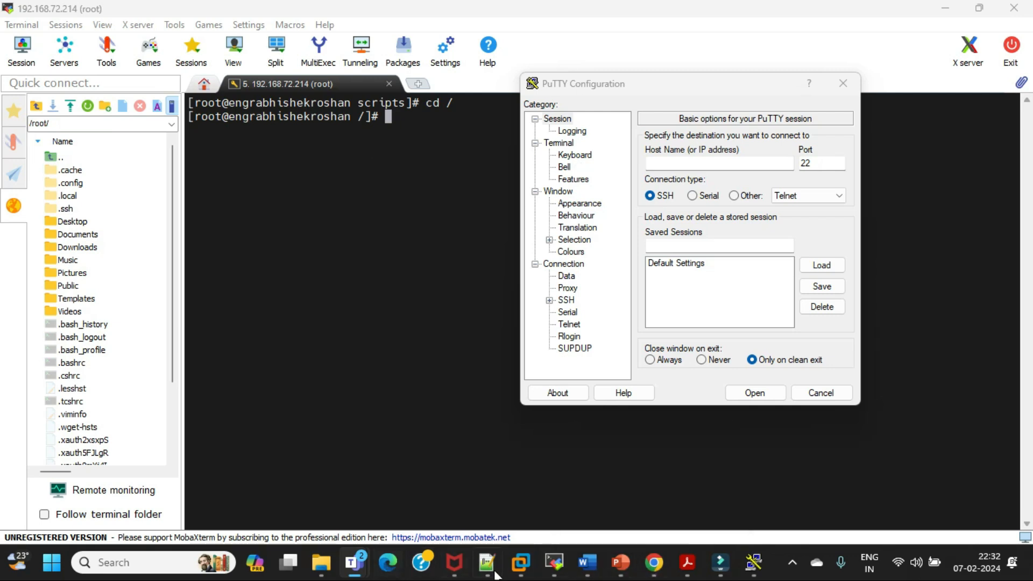
mouse_move(527, 571)
click(399, 466)
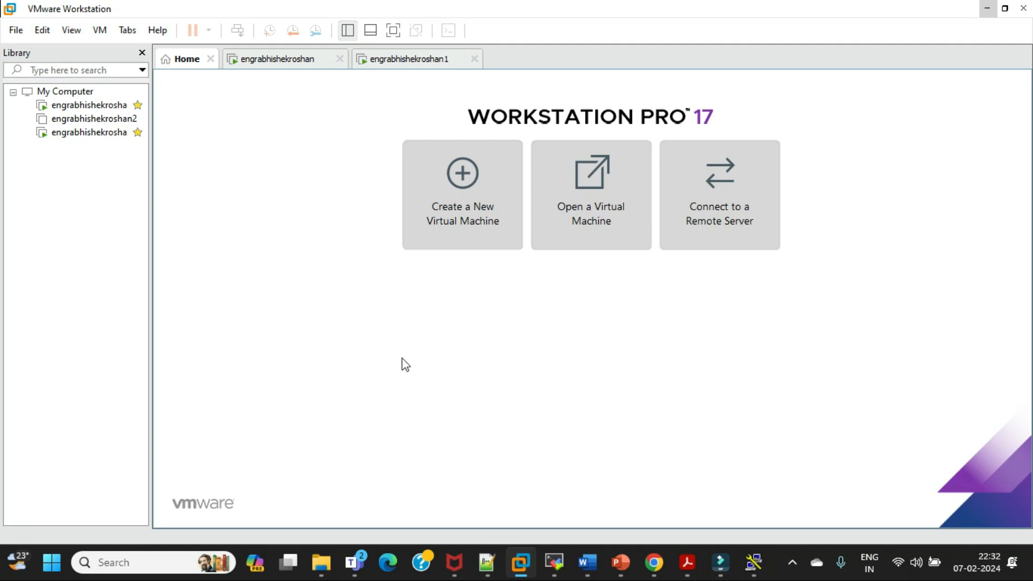
click(751, 519)
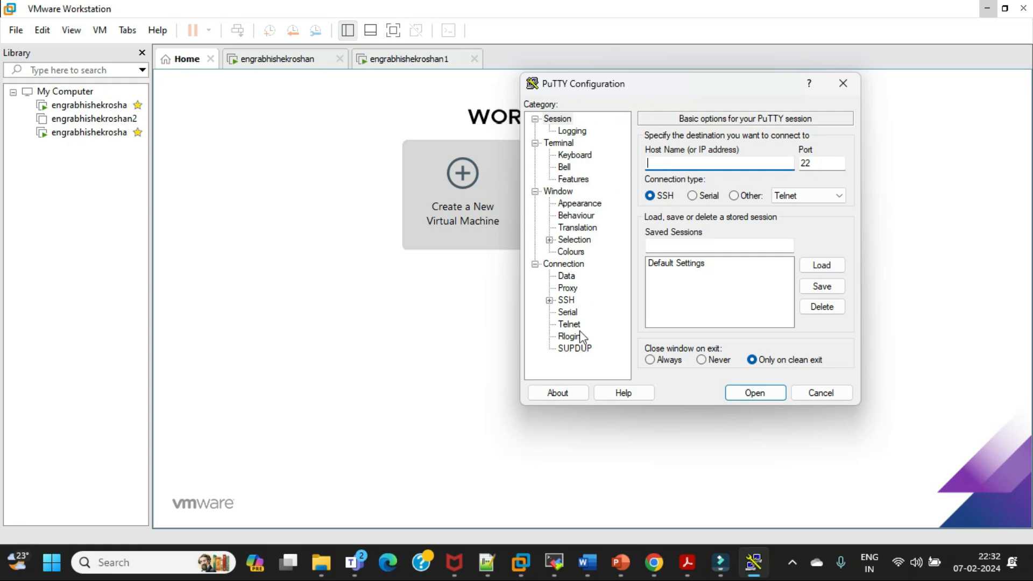
Alternate between MobaXterm and PuTTY to compare them, and display the saved user sessions in MobaXterm
click(557, 567)
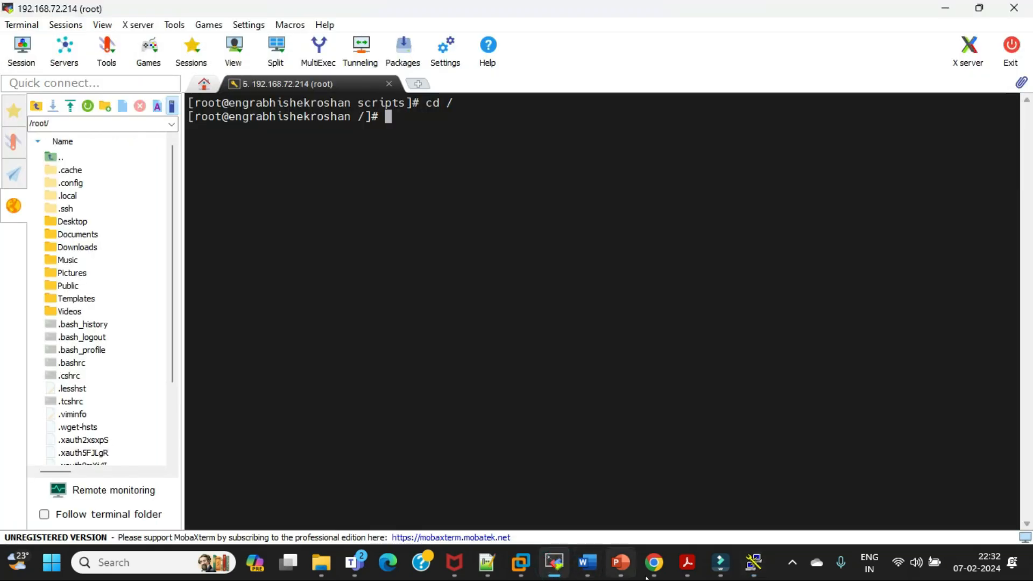
click(753, 562)
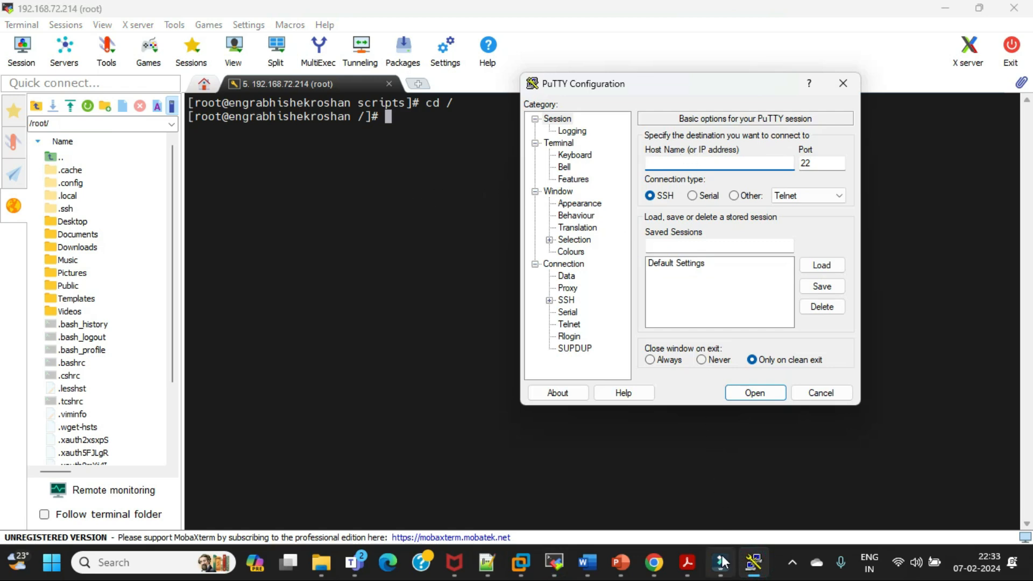
click(554, 566)
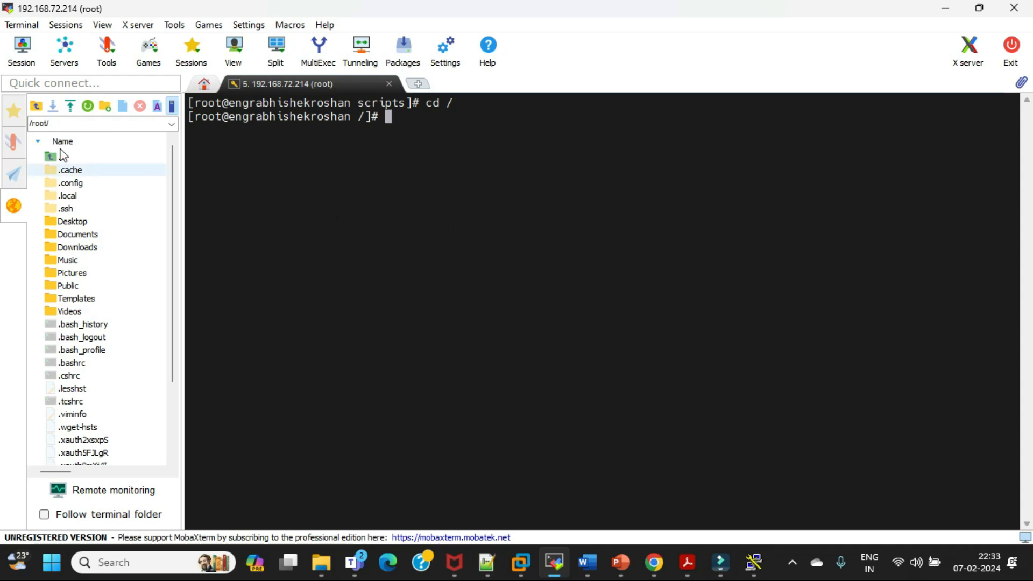
click(14, 112)
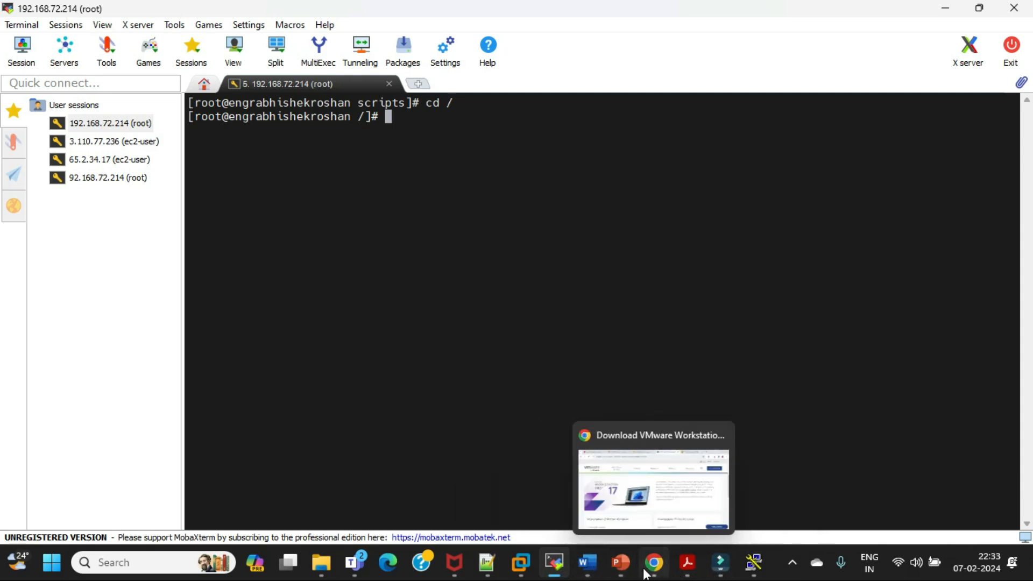
Switch to the Linux Core and Advanced presentation in PowerPoint and go to slide 10, Basic System Setup
mouse_move(600, 569)
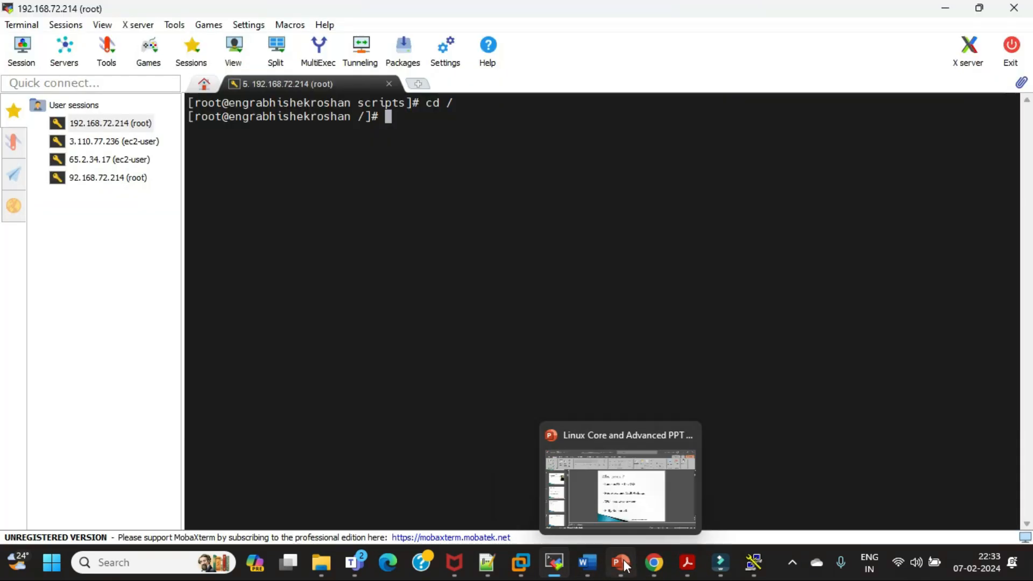
click(623, 490)
click(70, 409)
key(Down)
key(Down)
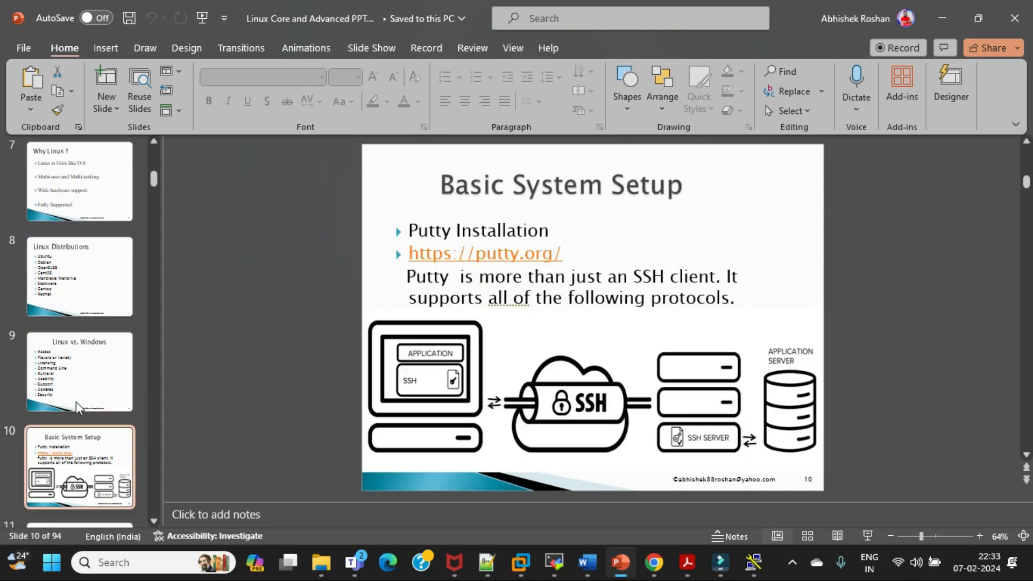
Switch to Chrome, show the EC2 Global View resource summary, and open the AWS region list
click(981, 370)
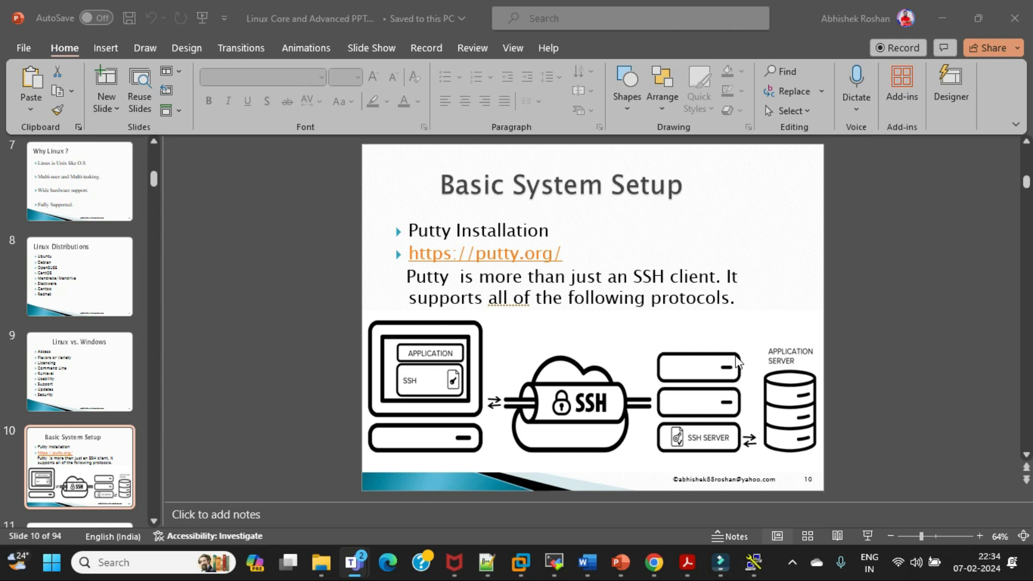
mouse_move(666, 573)
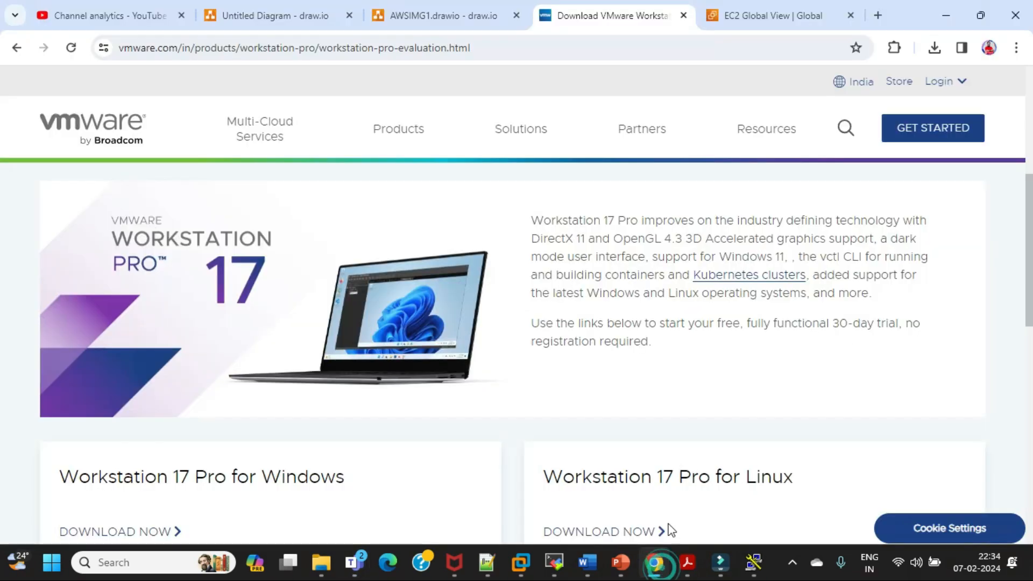
click(750, 16)
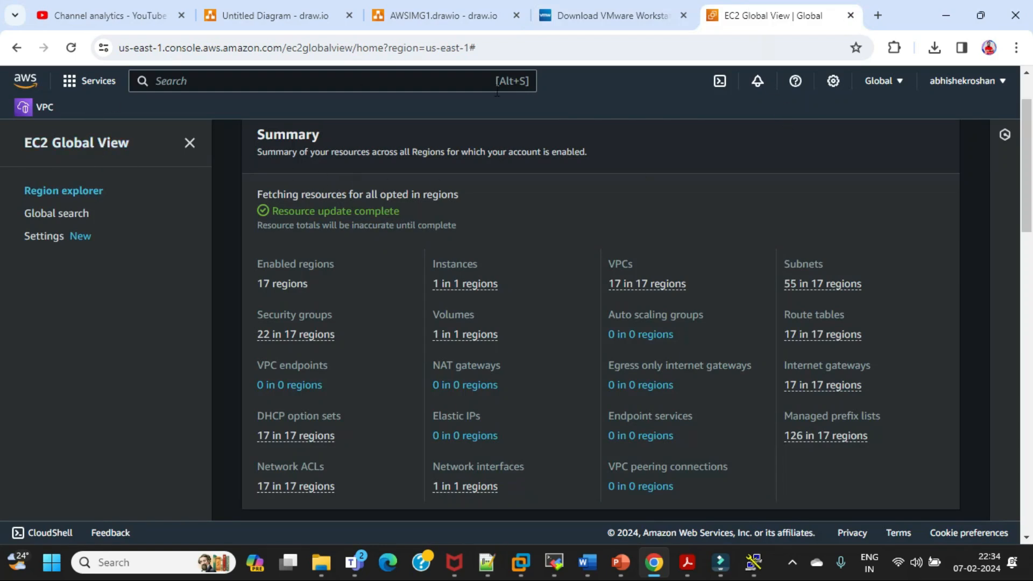
click(896, 82)
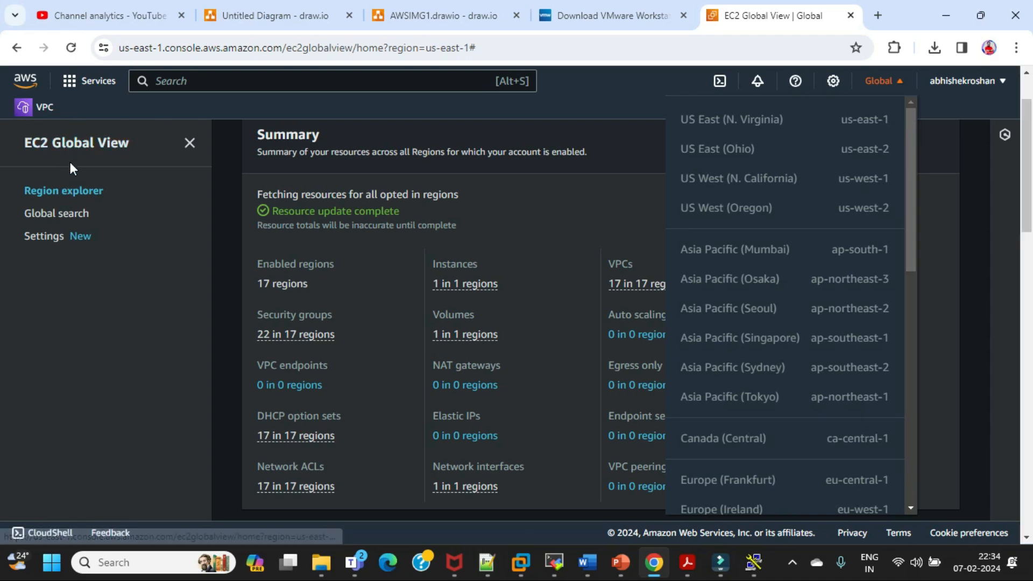
Open the EC2 dashboard and switch the region to Asia Pacific (Mumbai)
click(73, 81)
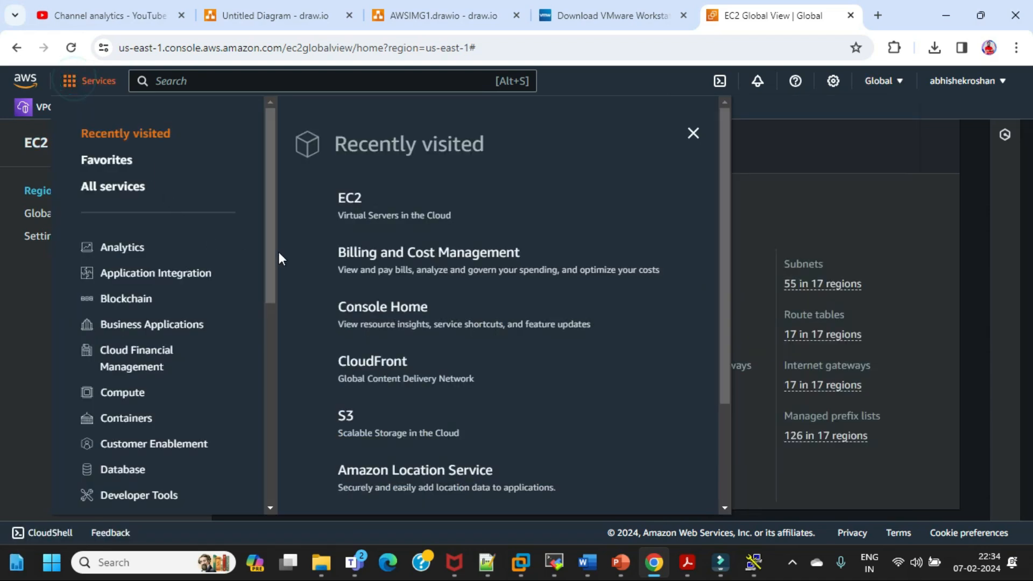
click(355, 202)
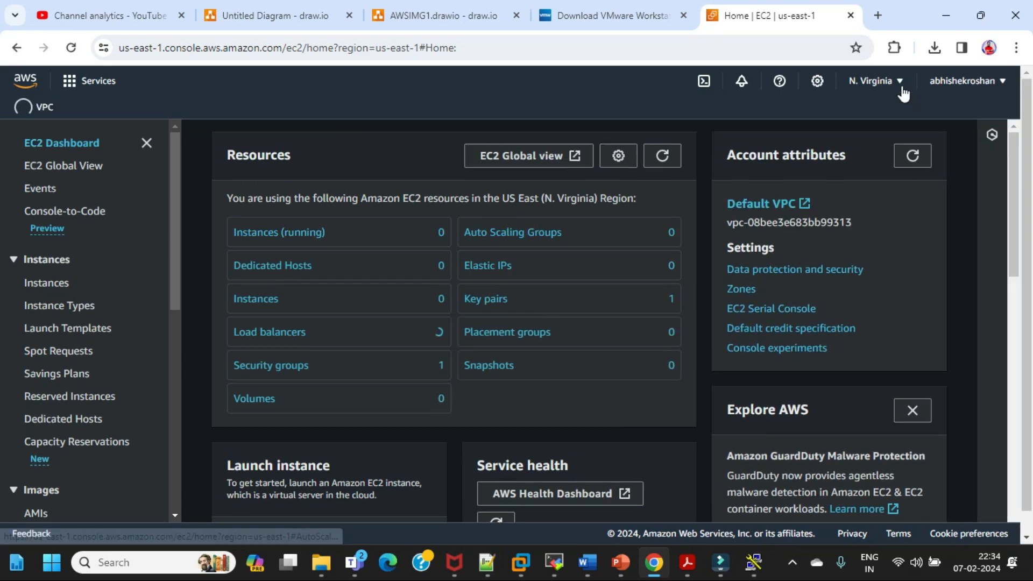
click(898, 82)
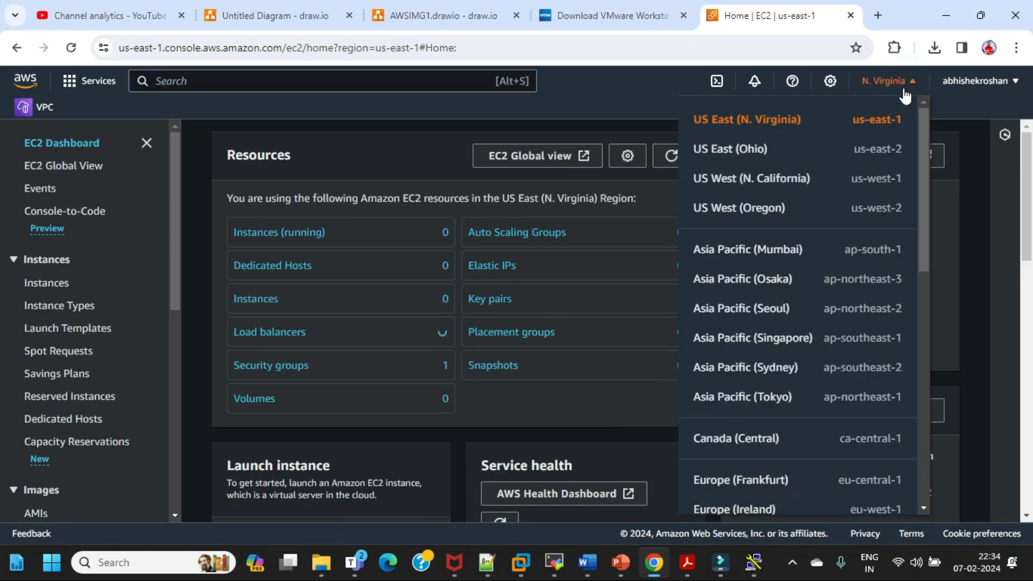
click(760, 256)
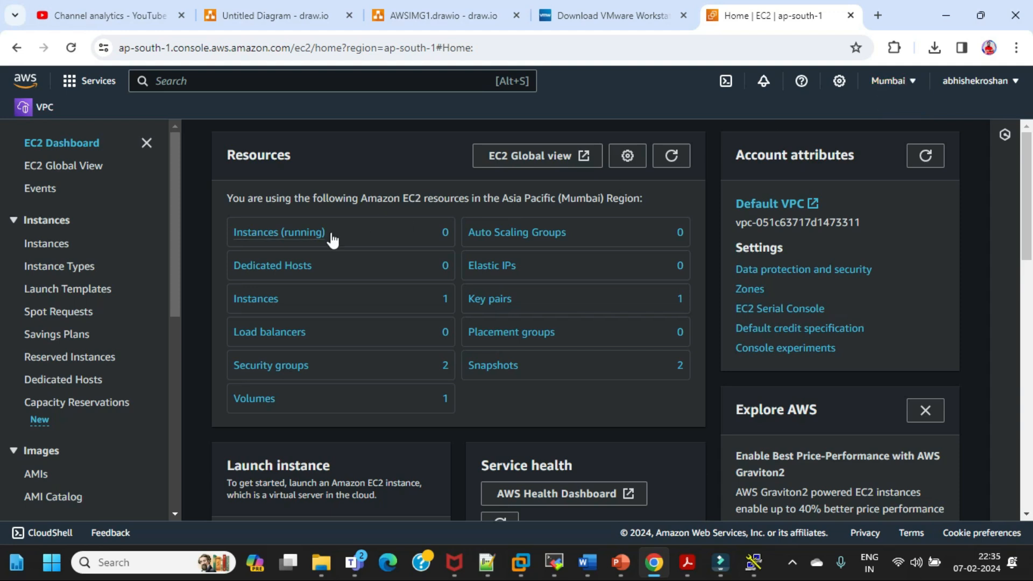
Open the list of running EC2 instances and remove the running-state filter to list every instance
click(283, 236)
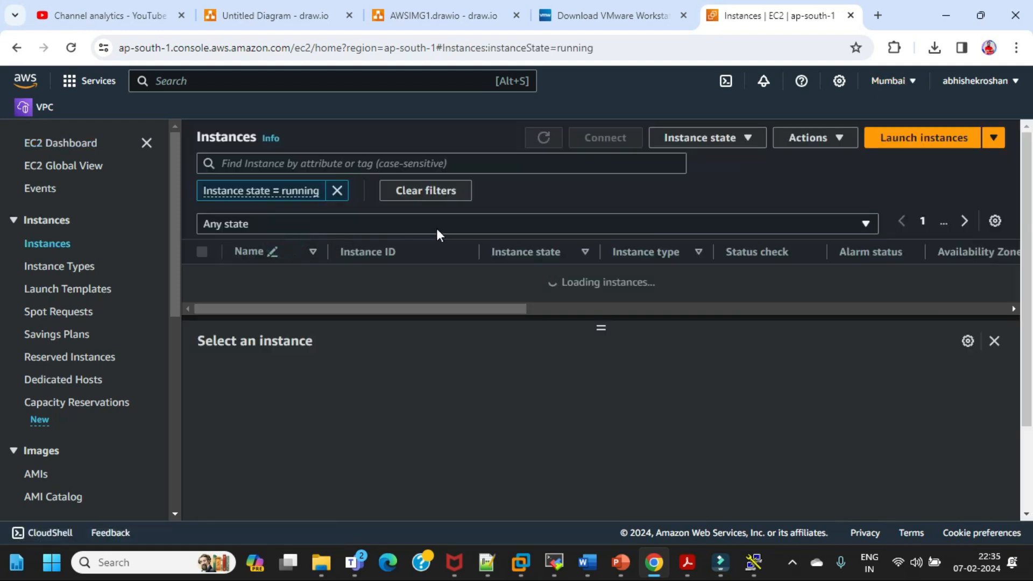
click(337, 191)
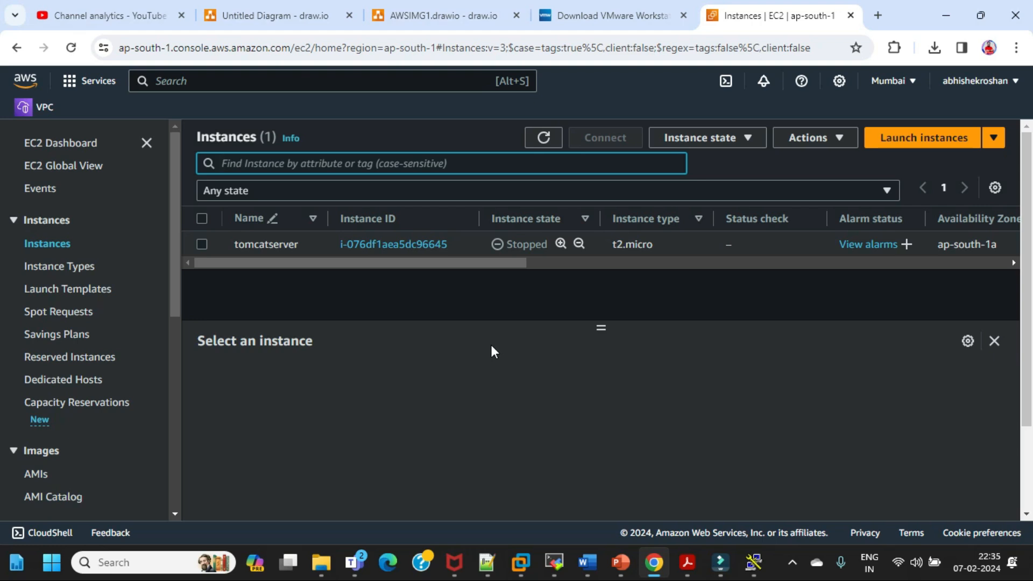
Bring up the PuTTY configuration window over the instance list and highlight the SSH port number
mouse_move(754, 563)
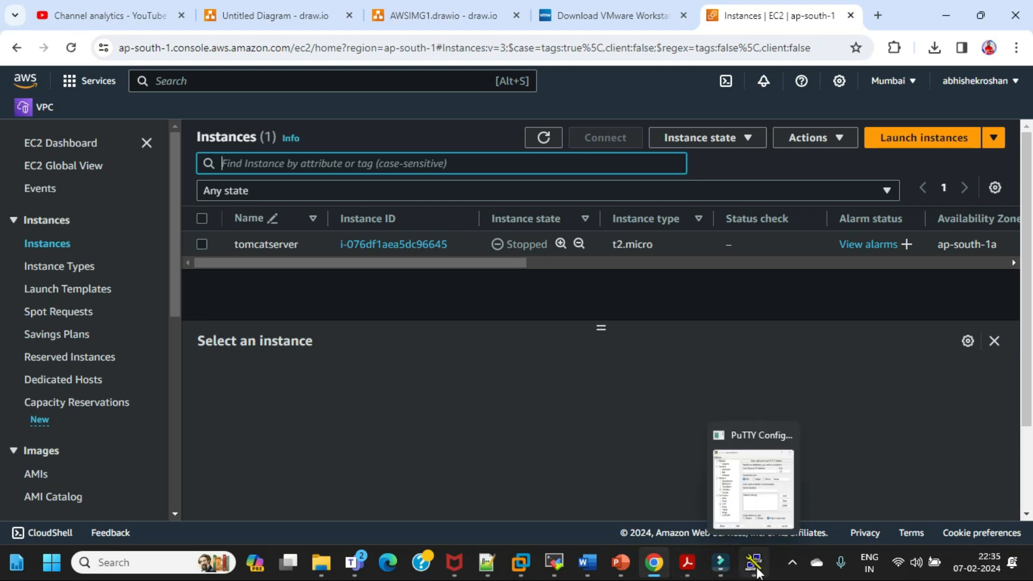
click(761, 492)
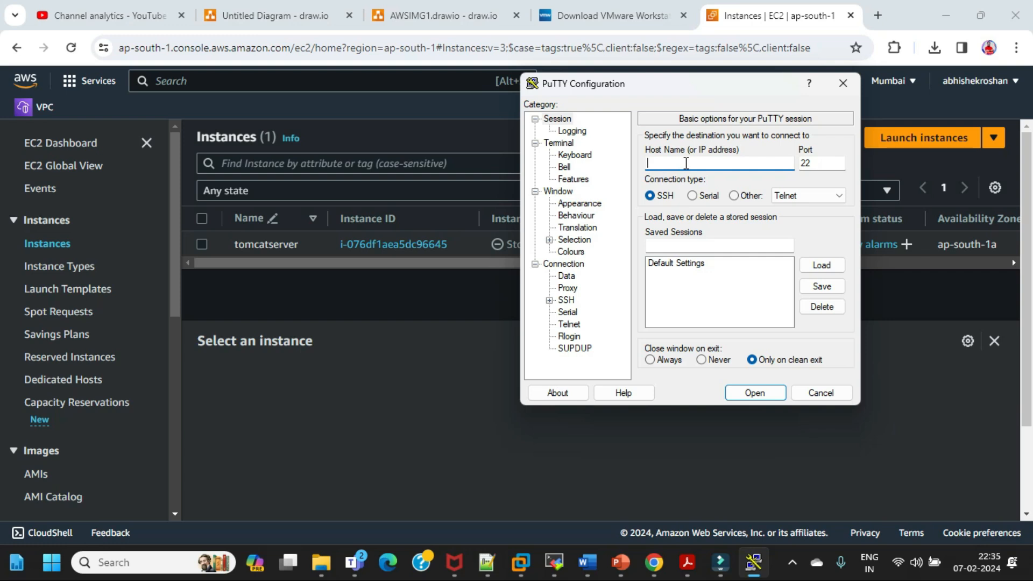
double_click(815, 163)
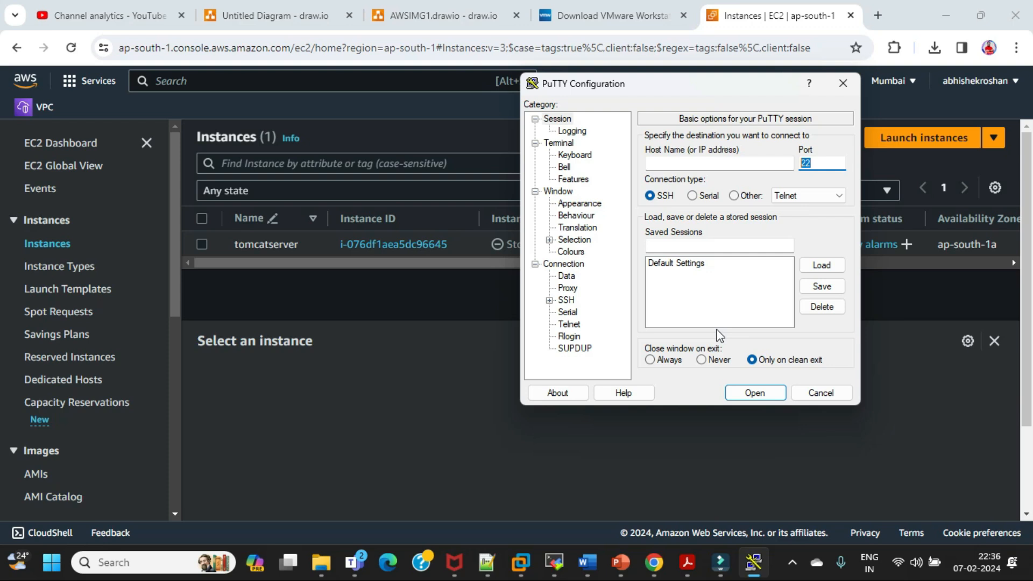
Switch to MobaXterm and open the new session settings to show the available session types
click(560, 568)
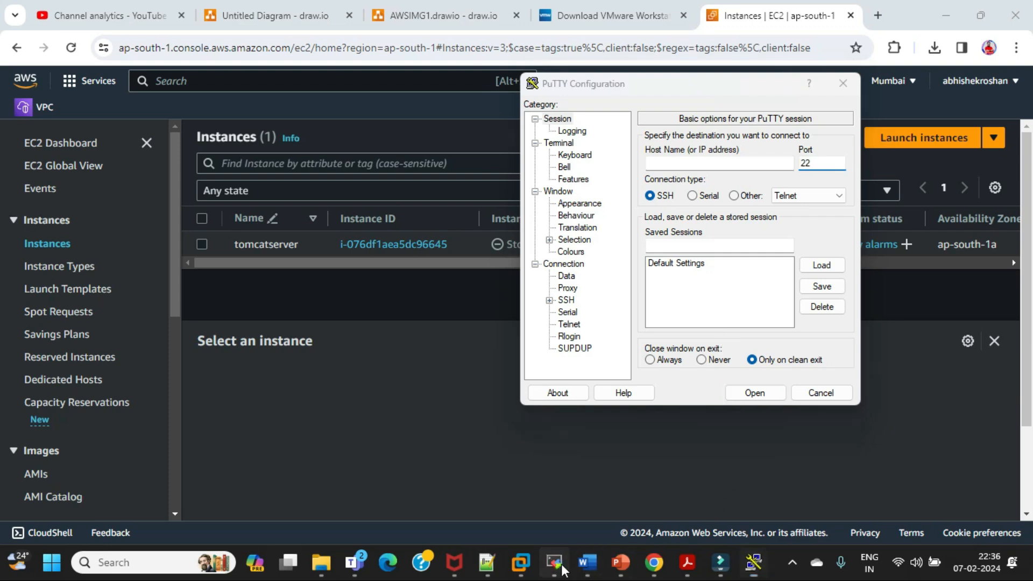
click(557, 565)
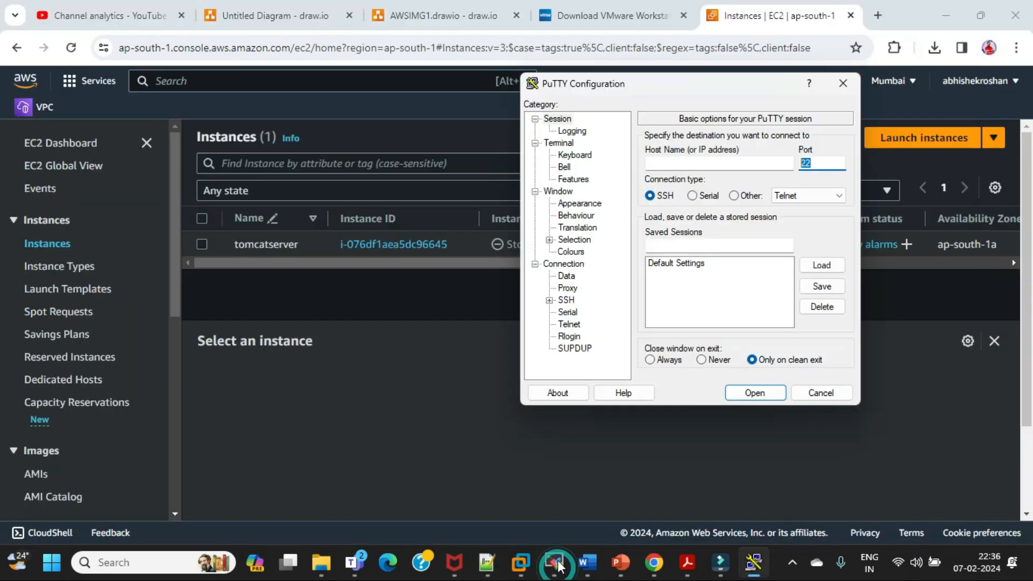
mouse_move(554, 568)
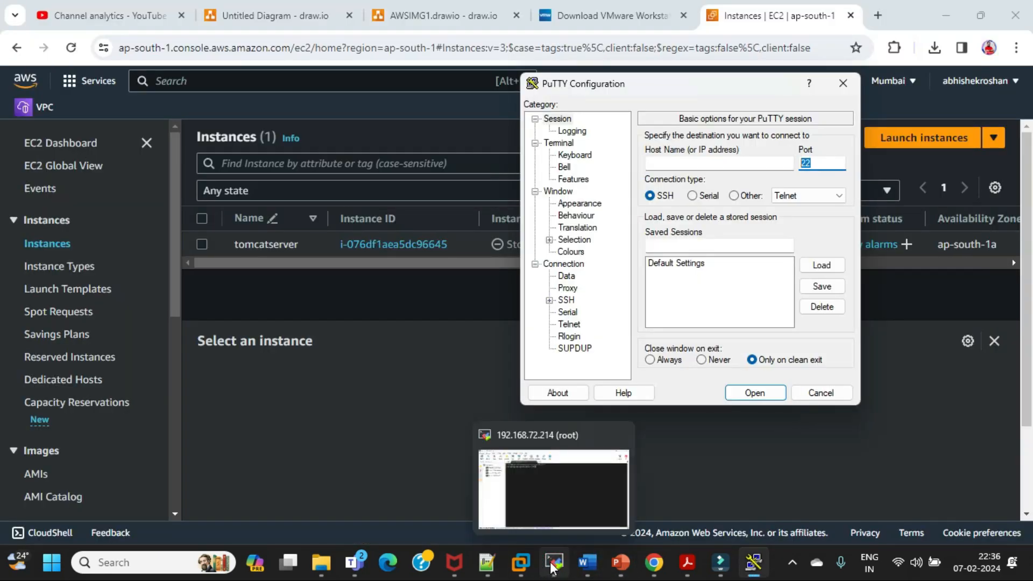
click(550, 495)
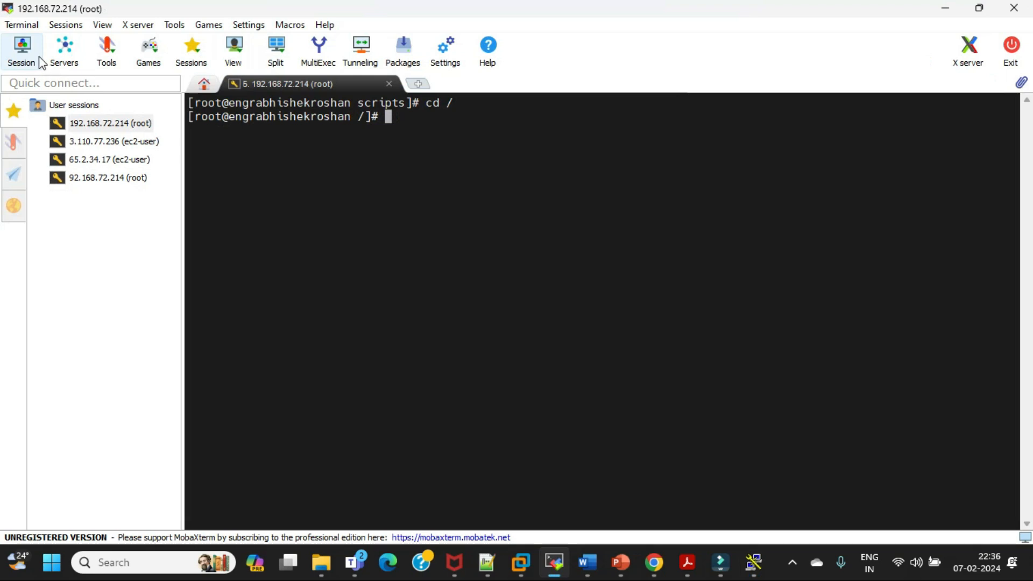
click(23, 53)
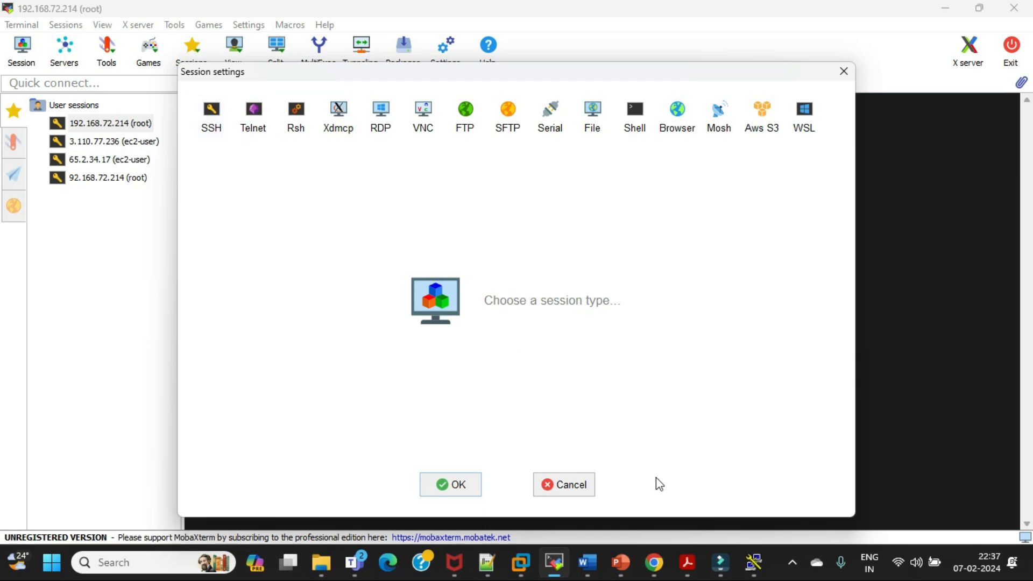
Switch to the Linux Core and Advanced presentation in PowerPoint to show the Basic System Setup slide
mouse_move(621, 562)
click(624, 494)
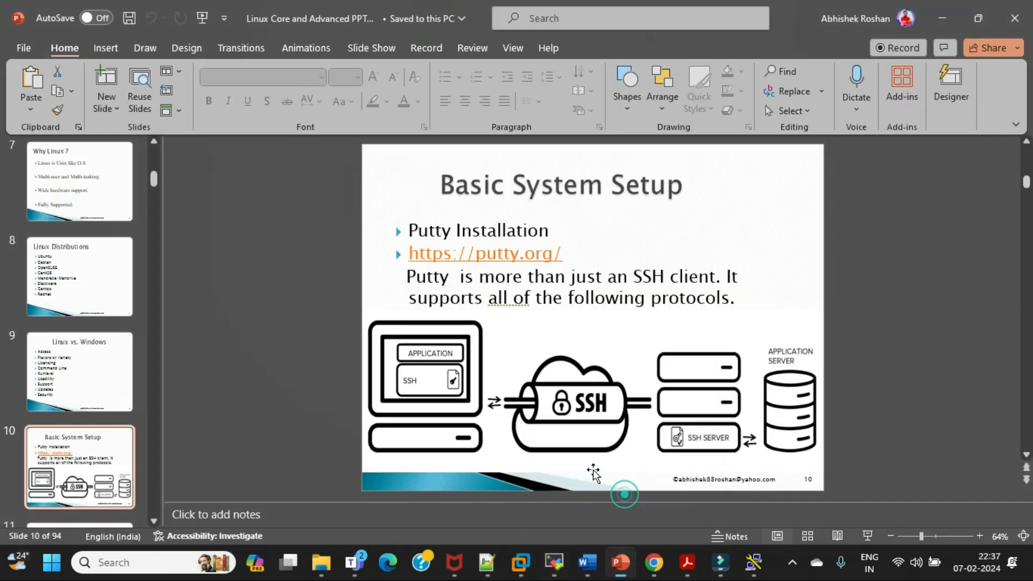
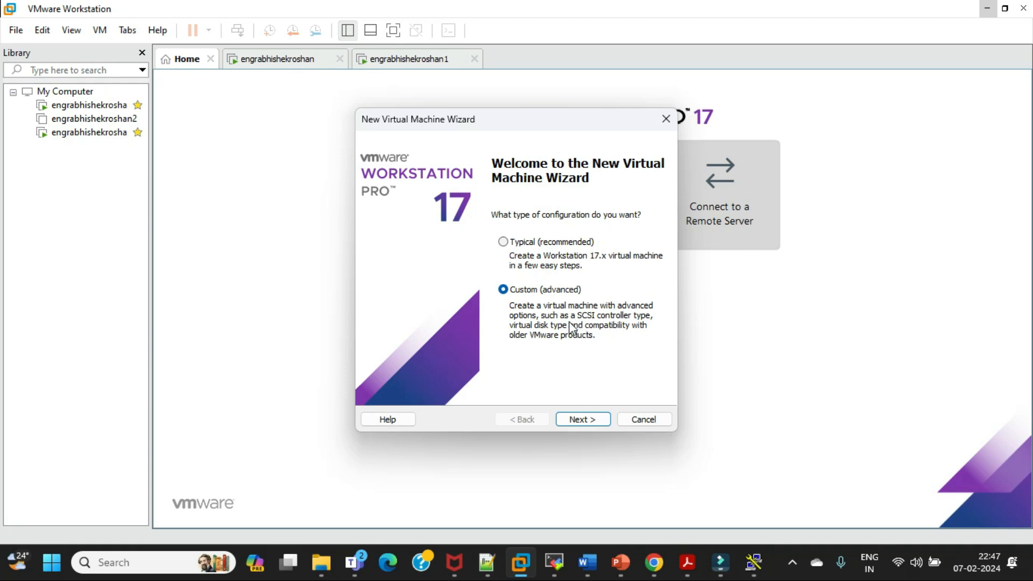
Continue the new virtual machine setup with the Custom configuration and Workstation 17.x hardware compatibility, up to the guest operating system installation page
click(584, 423)
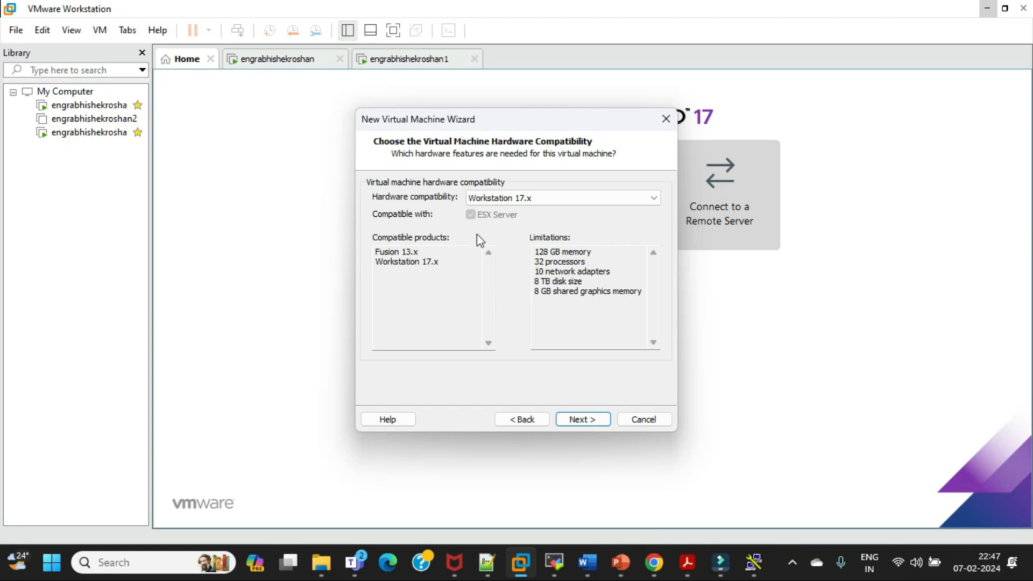
click(548, 199)
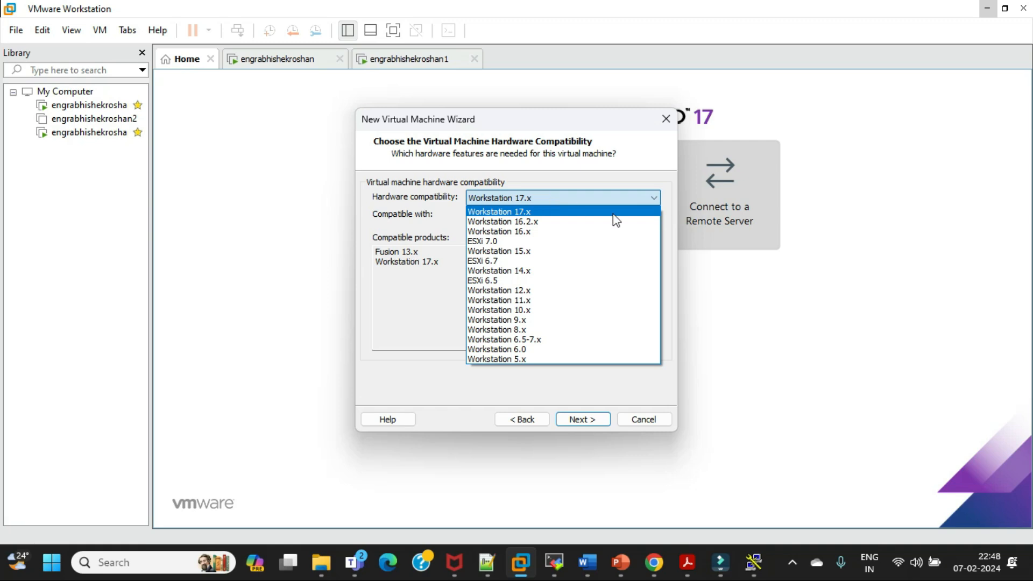
click(648, 155)
click(583, 419)
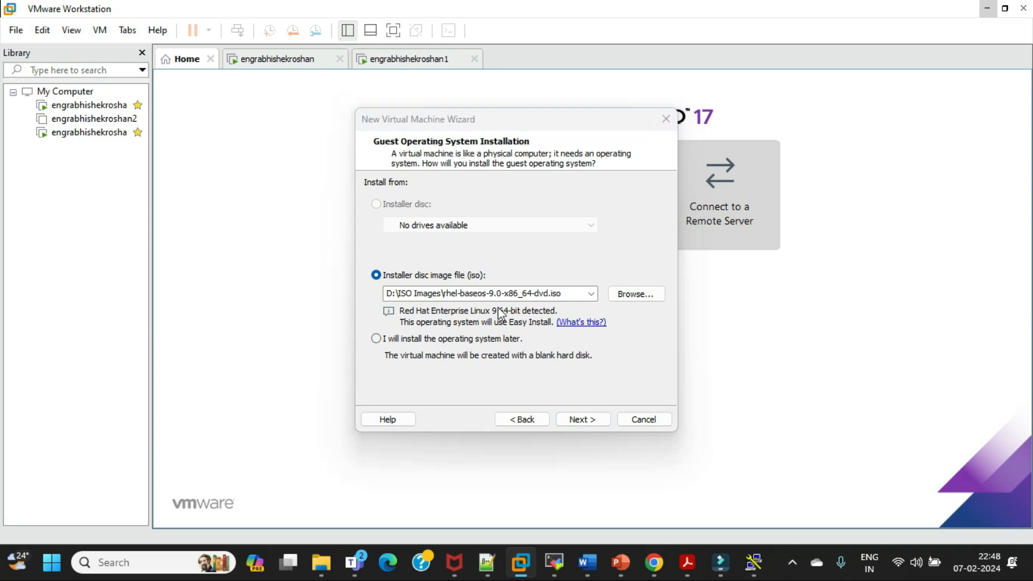
Switch to File Explorer and open the ISO Images folder on the DATA (D:) drive to show the available disc images
key(super+e)
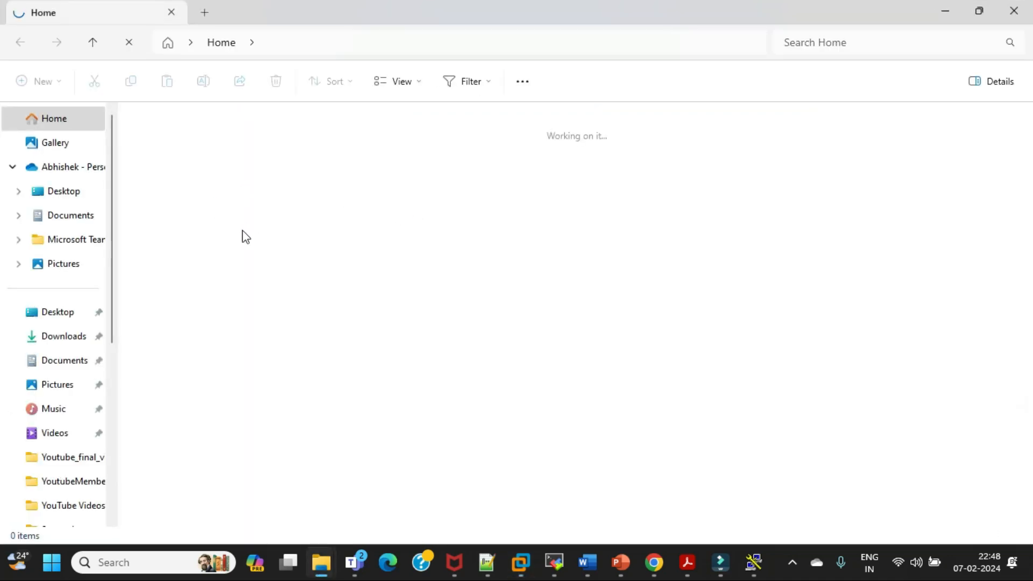
scroll(69, 454, down, 3)
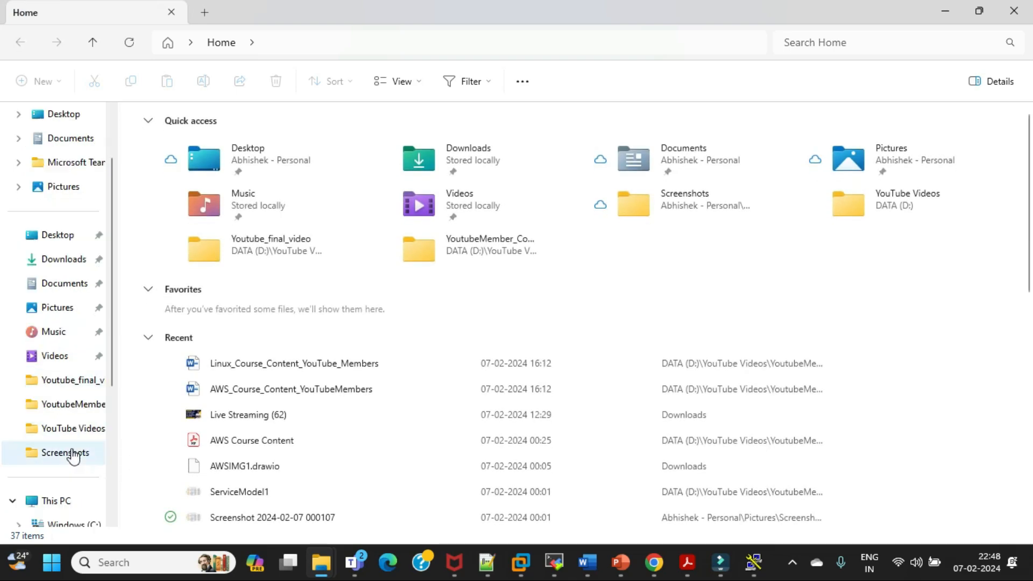
click(69, 453)
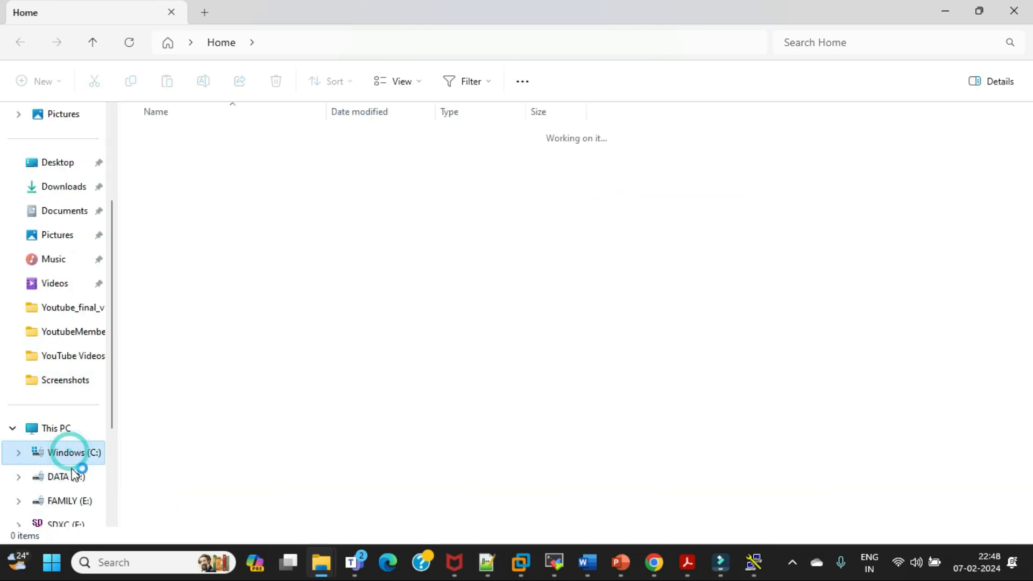
click(69, 434)
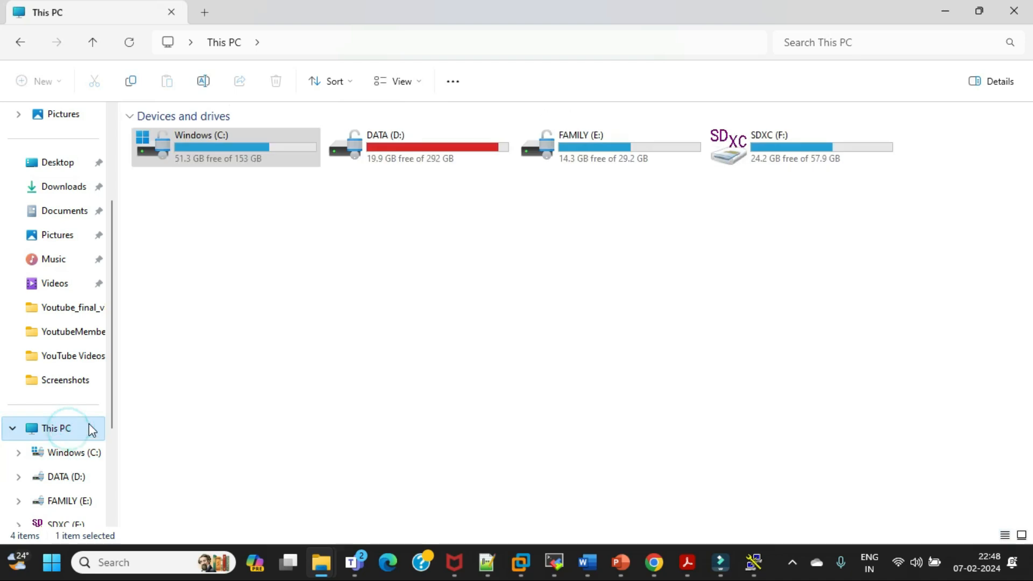
double_click(418, 154)
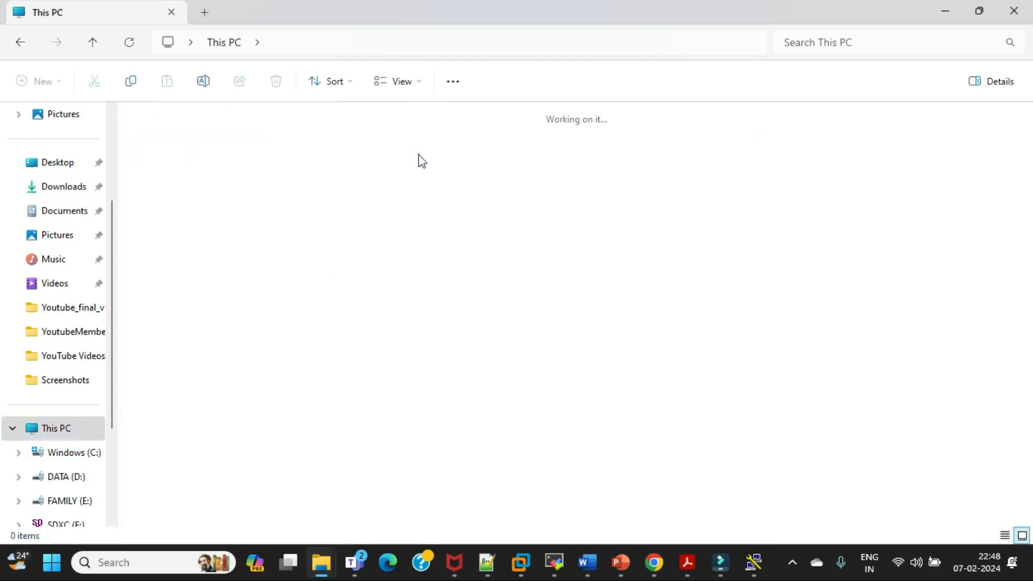
click(490, 266)
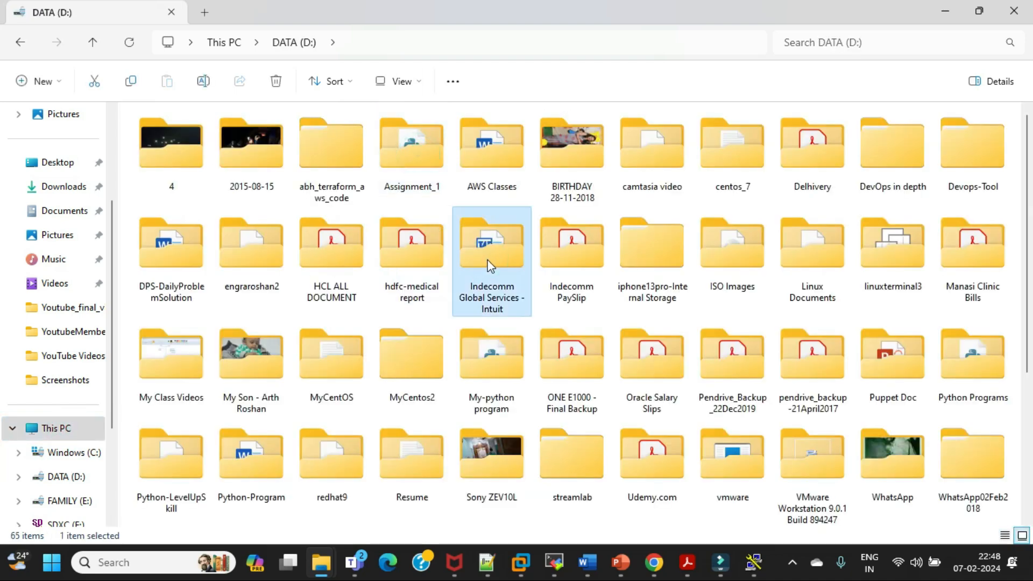
key(Right)
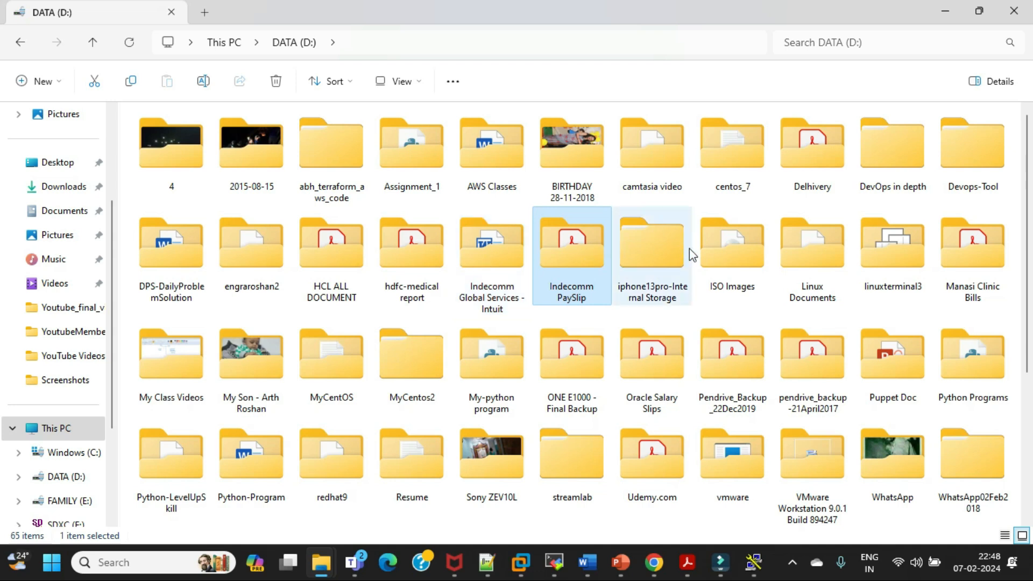
double_click(716, 249)
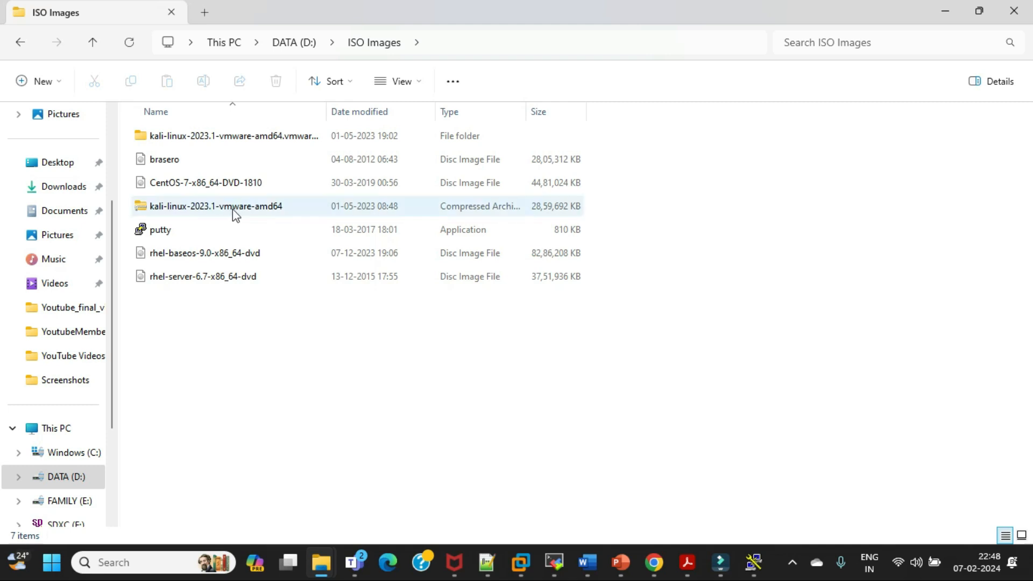
mouse_move(237, 207)
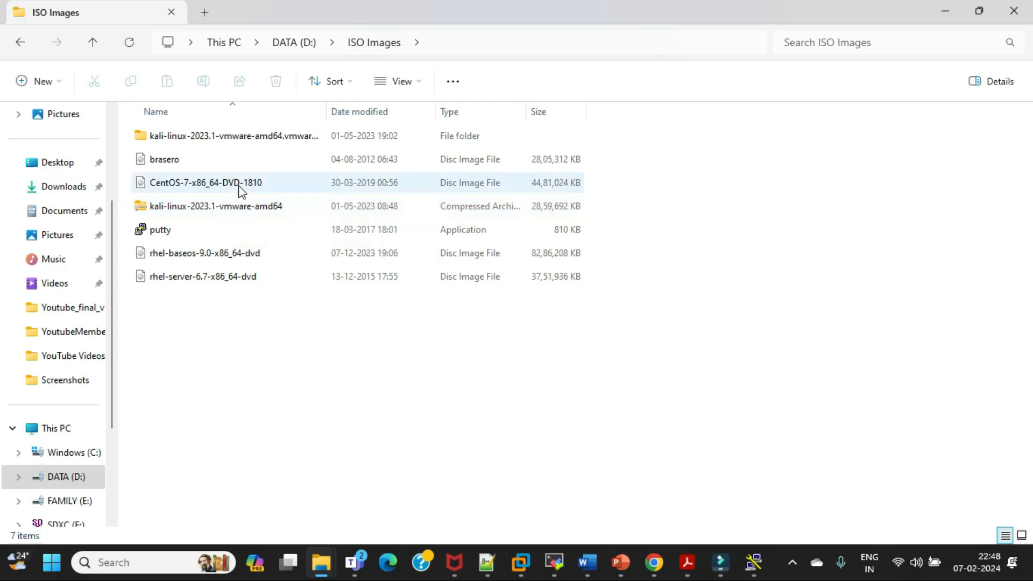
Check the file size of the rhel-baseos-9.0-x86_64-dvd image in its properties and close them
click(223, 255)
right_click(221, 254)
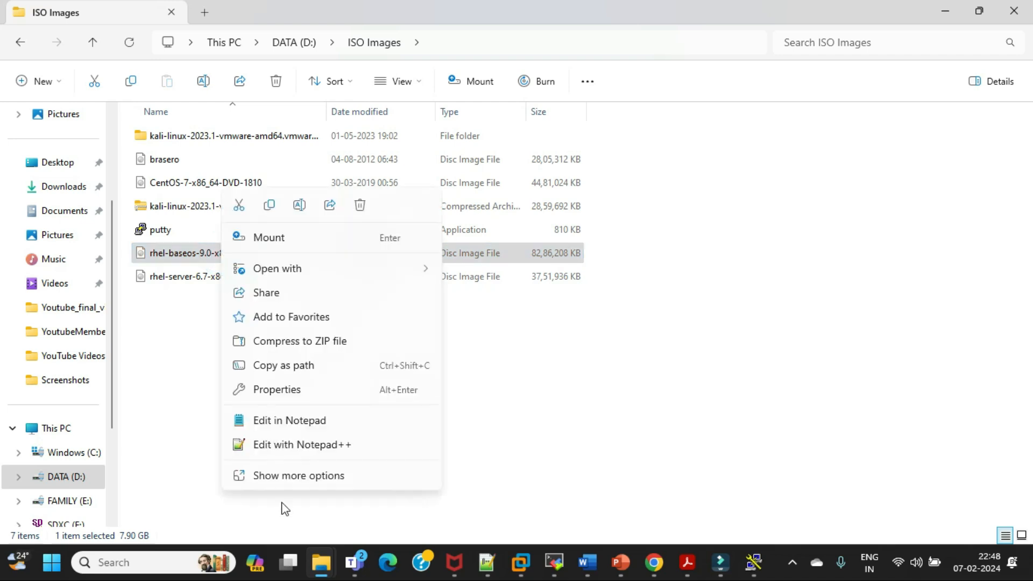
click(290, 478)
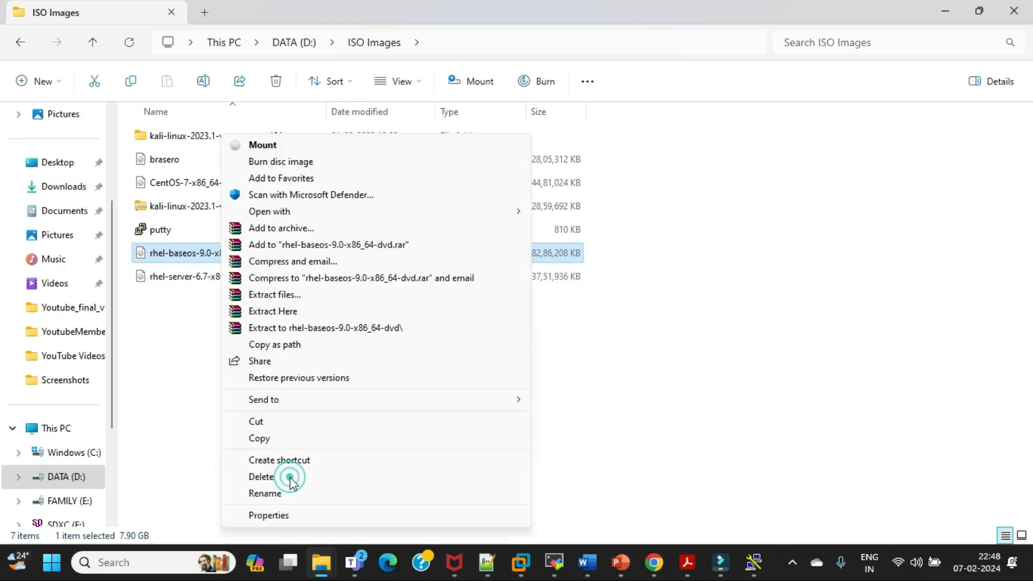
click(287, 515)
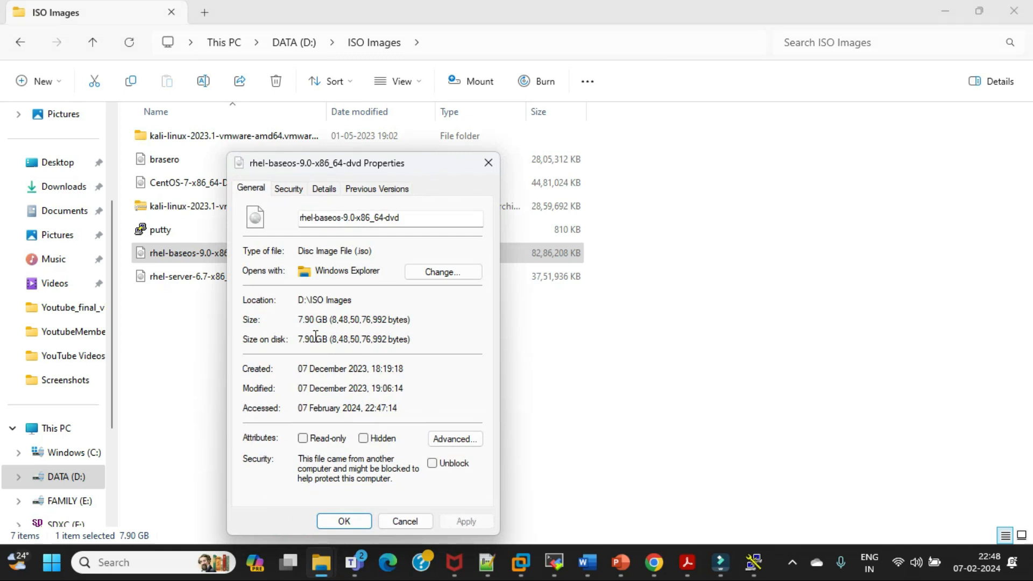
click(487, 165)
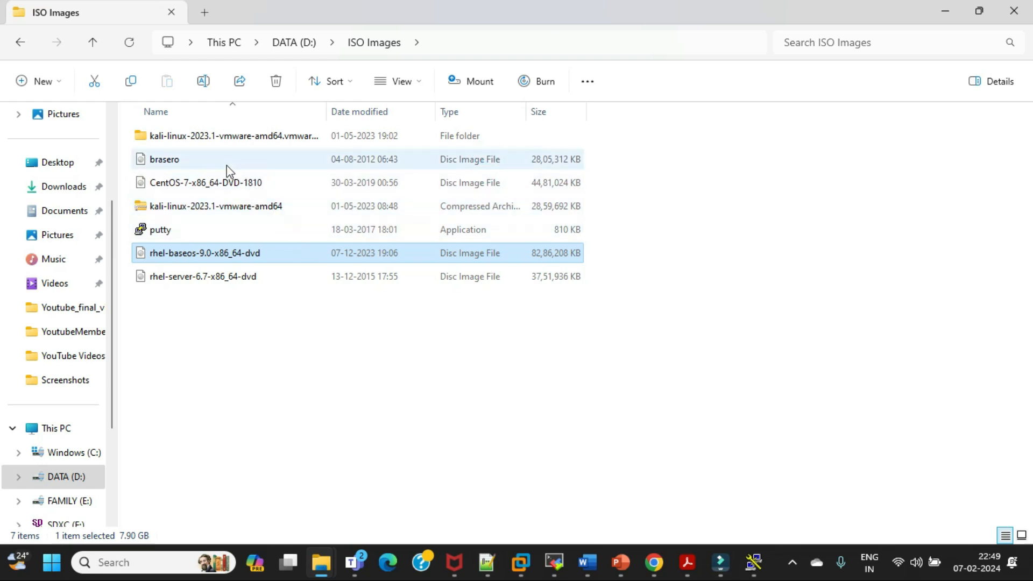
Check the file size of the brasero disc image in its properties, and return to the virtual machine wizard in VMware Workstation
click(202, 162)
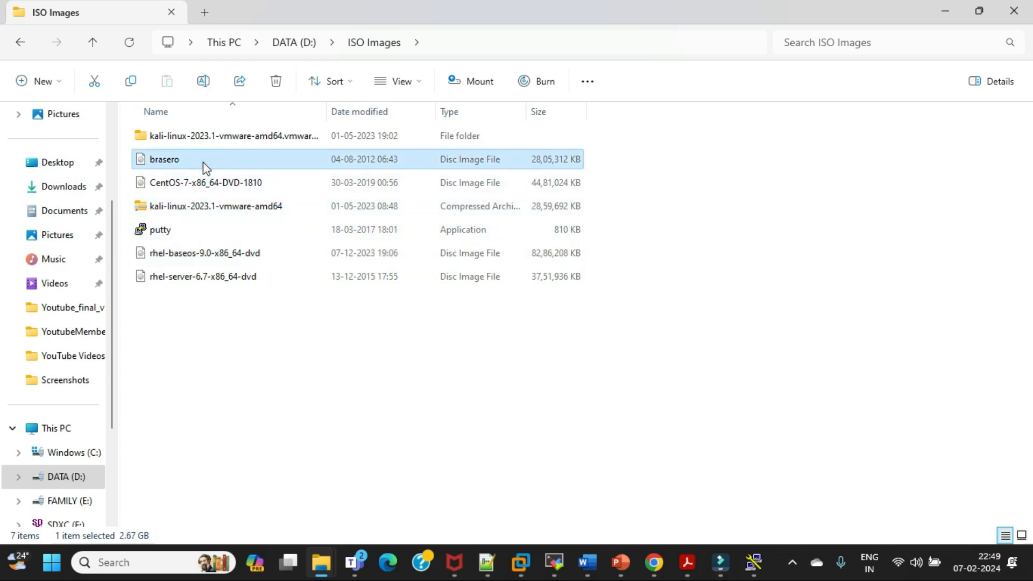
right_click(202, 162)
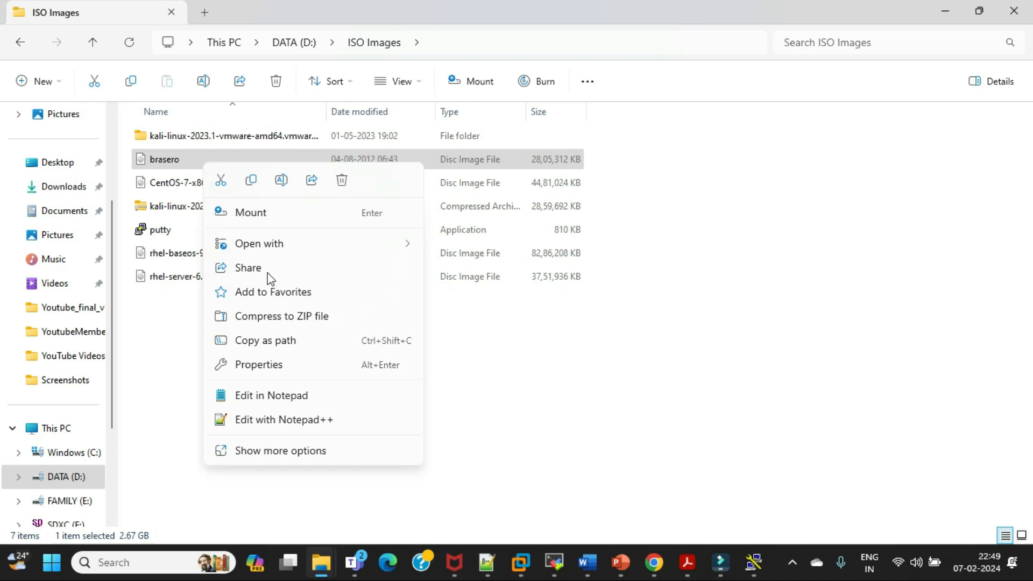
click(272, 452)
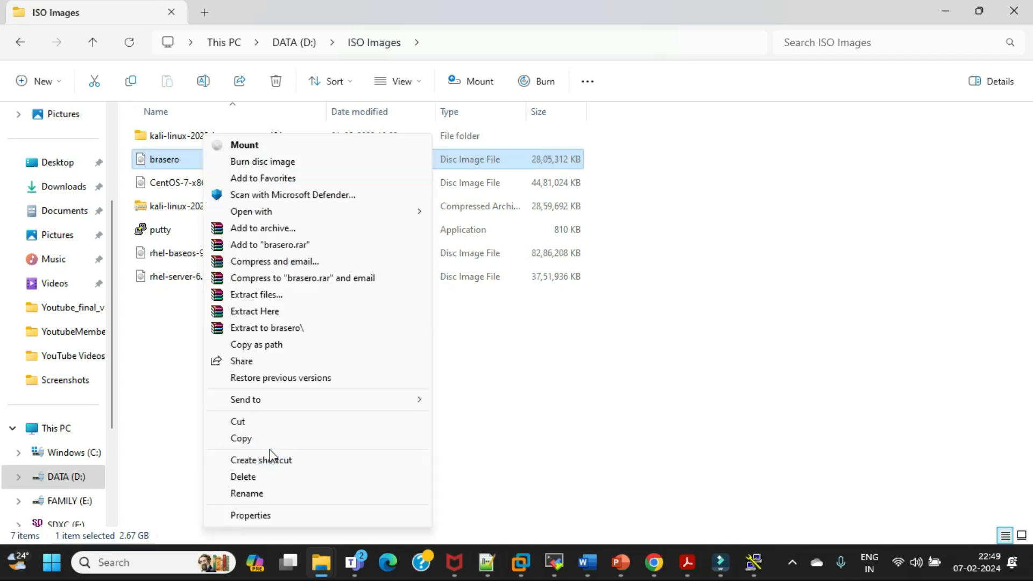
click(258, 515)
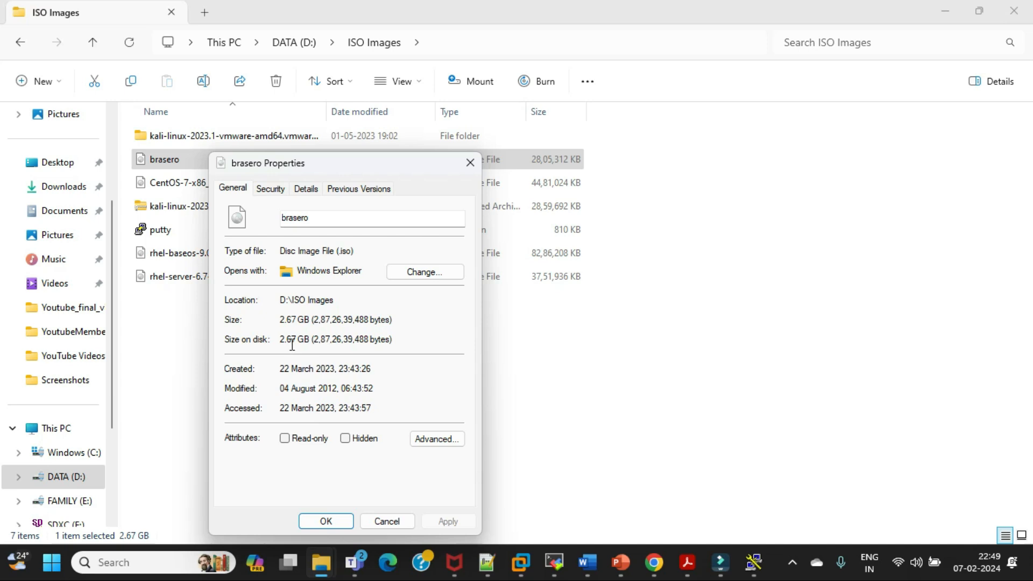
click(471, 164)
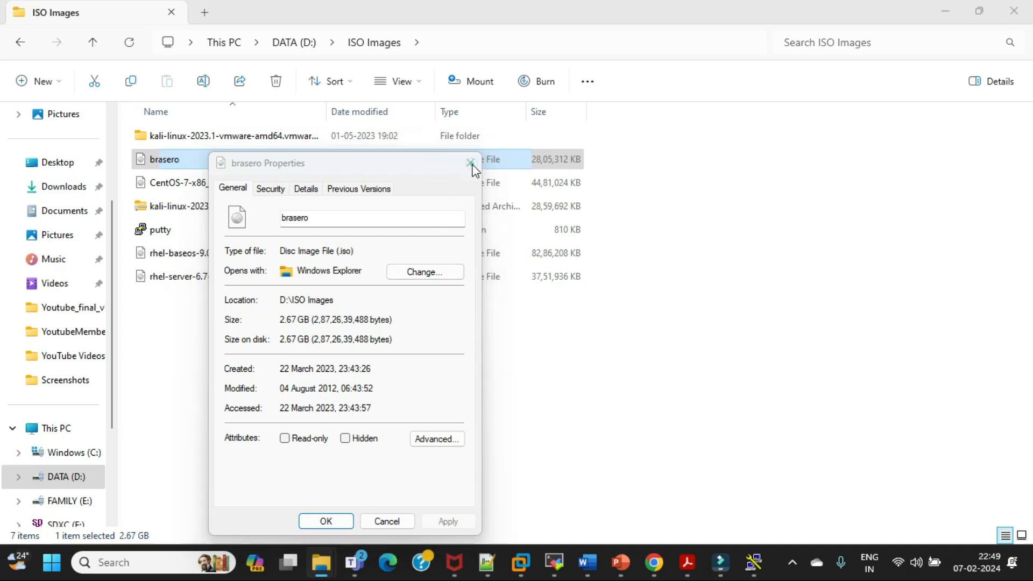
click(947, 18)
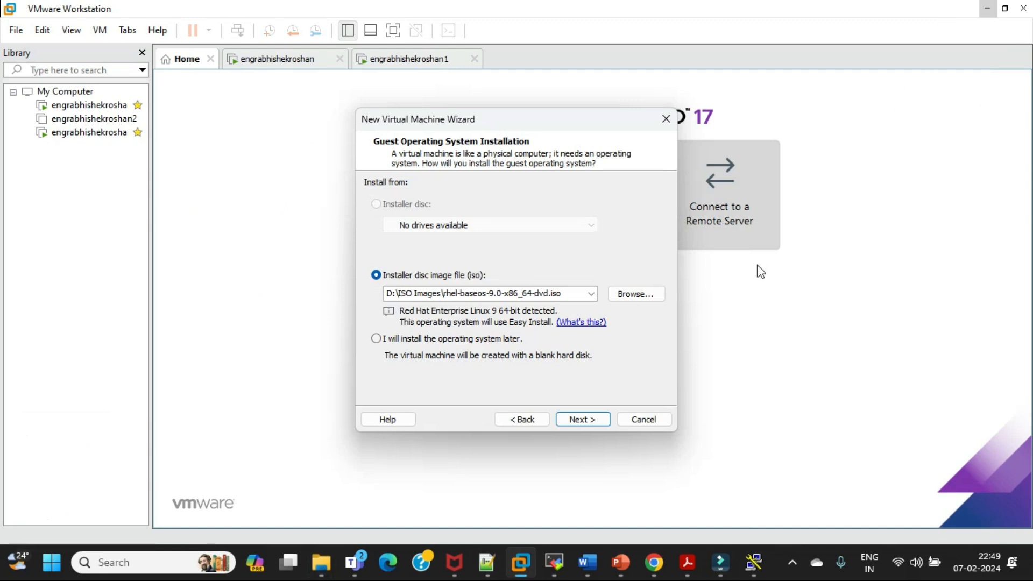
Switch to the Day3 members class meeting window in Microsoft Teams to view the participants
mouse_move(654, 562)
click(656, 506)
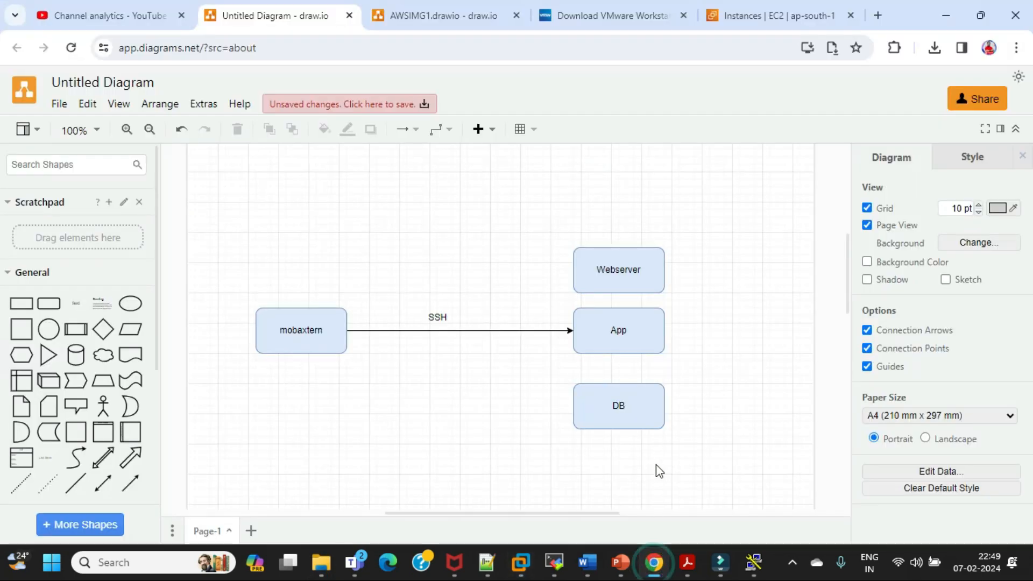
mouse_move(354, 564)
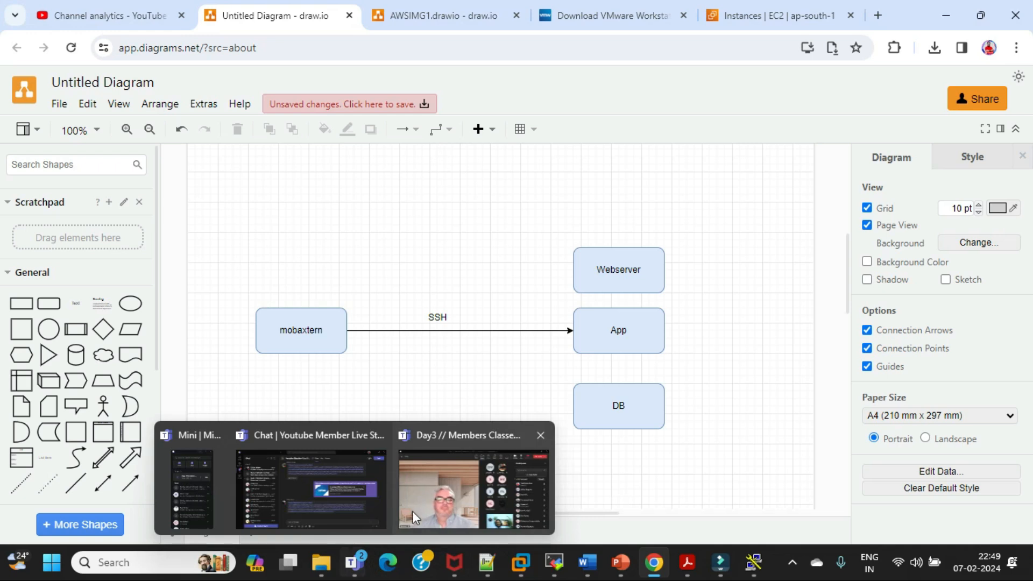
click(420, 500)
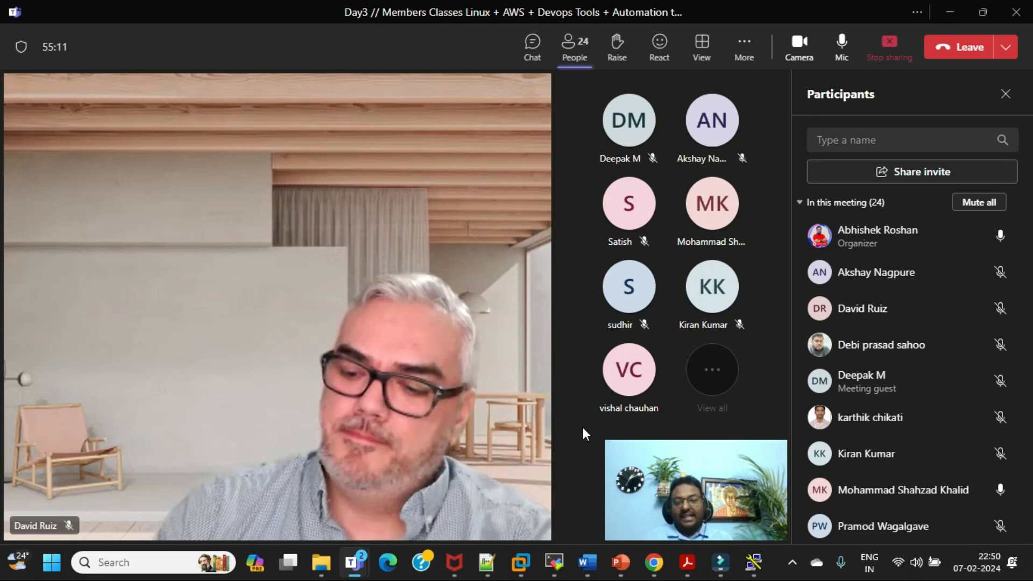
Switch back to Chrome and load the Red Hat login page in a new tab
click(654, 564)
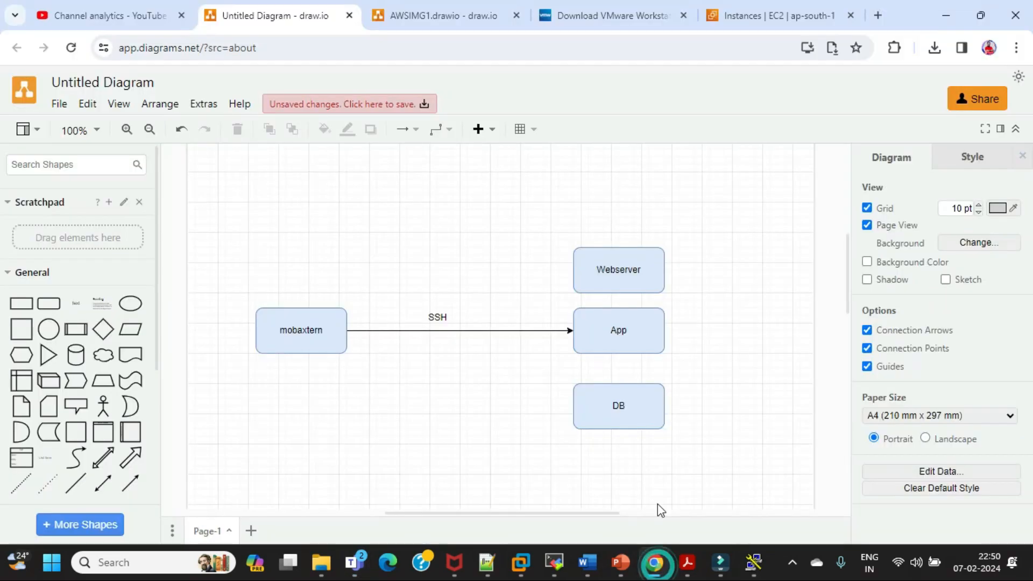
click(880, 17)
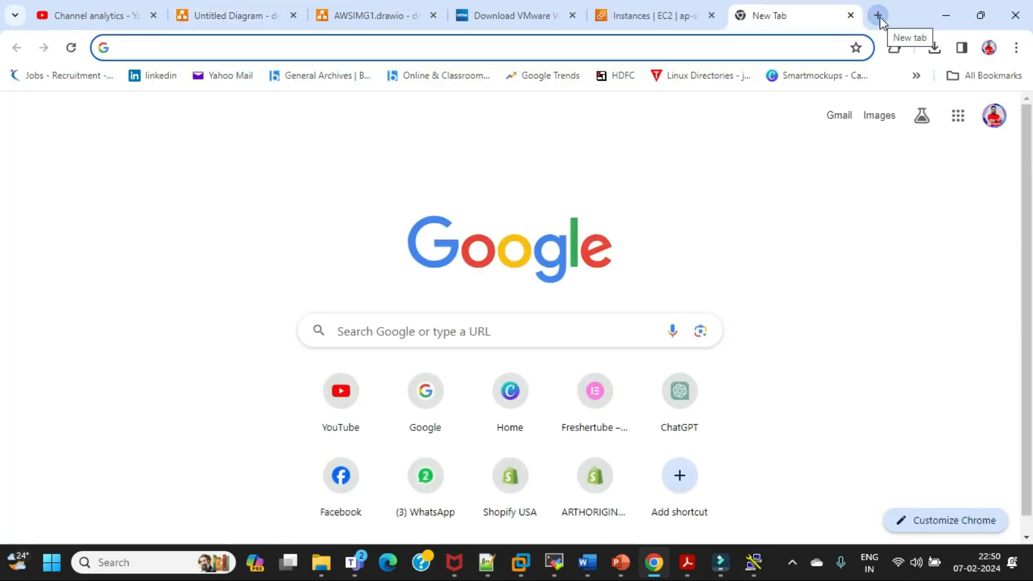
text(red)
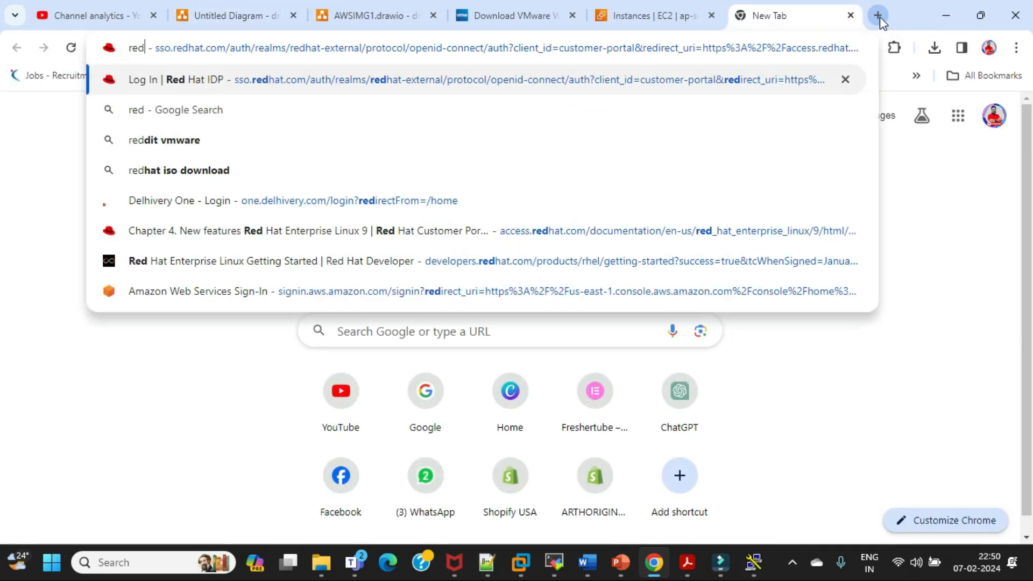
key(Return)
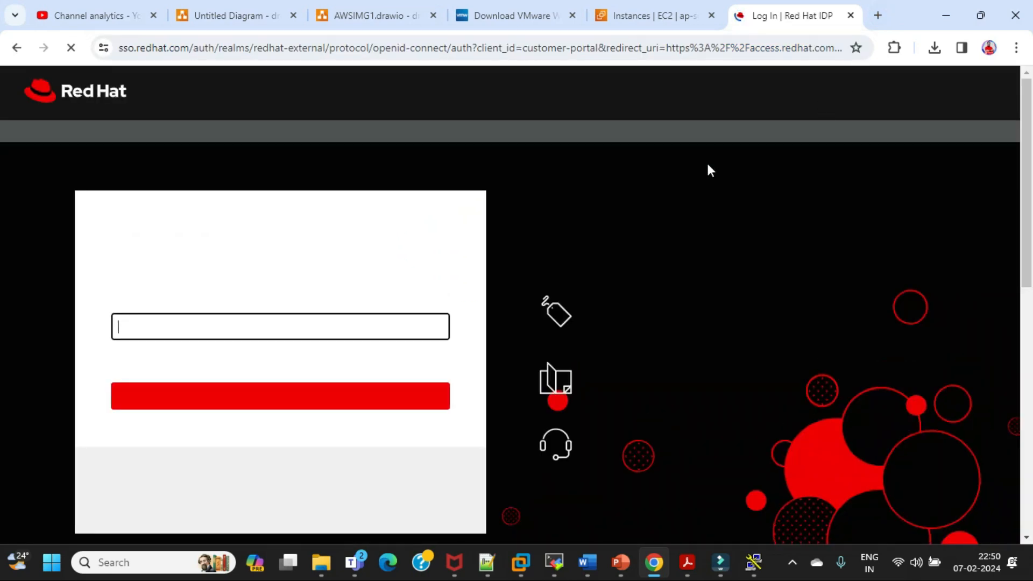
Log in to the Red Hat account with the saved account e-mail and the account password
click(277, 326)
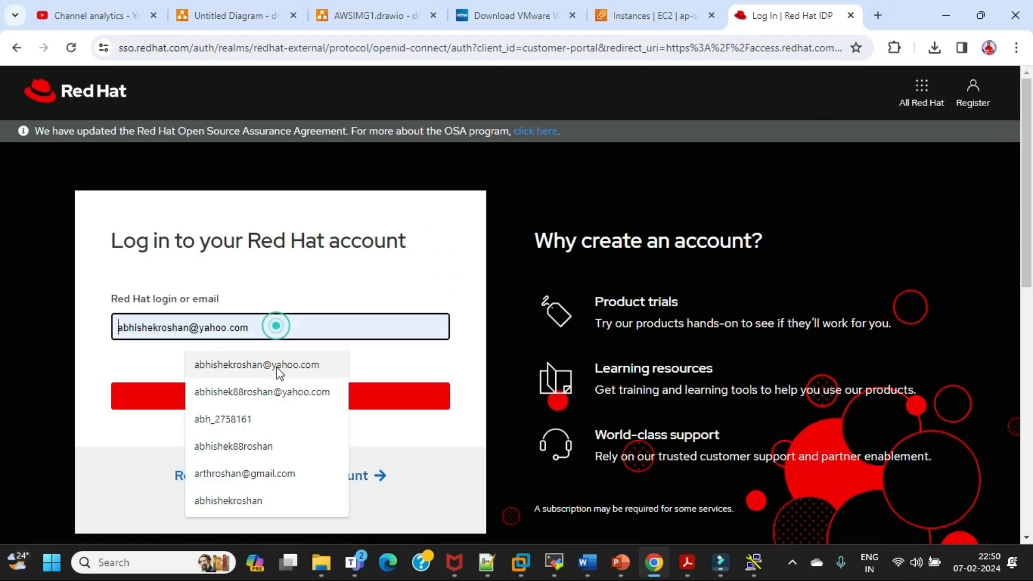
click(277, 392)
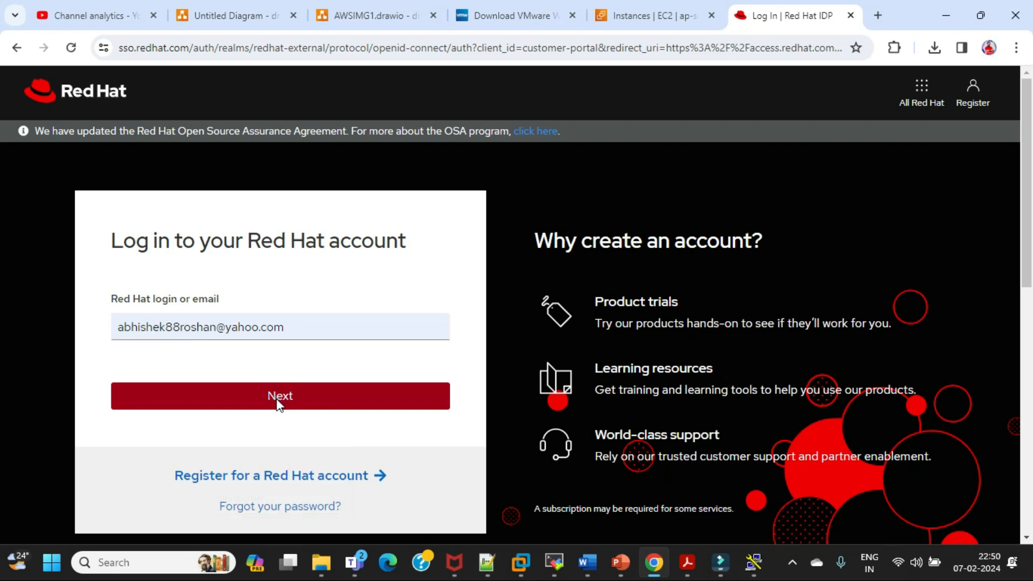
click(278, 400)
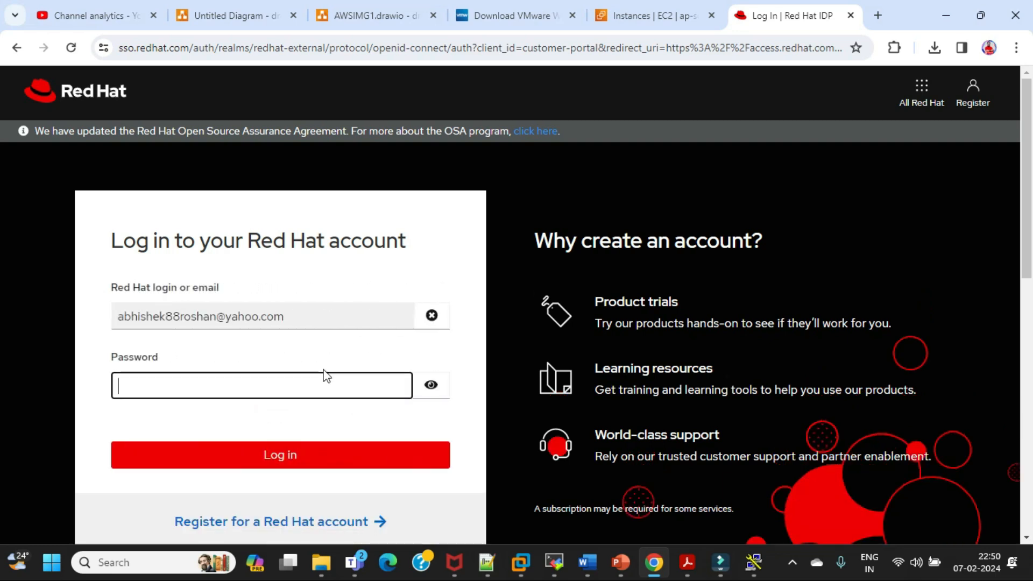
text(*********)
key(Return)
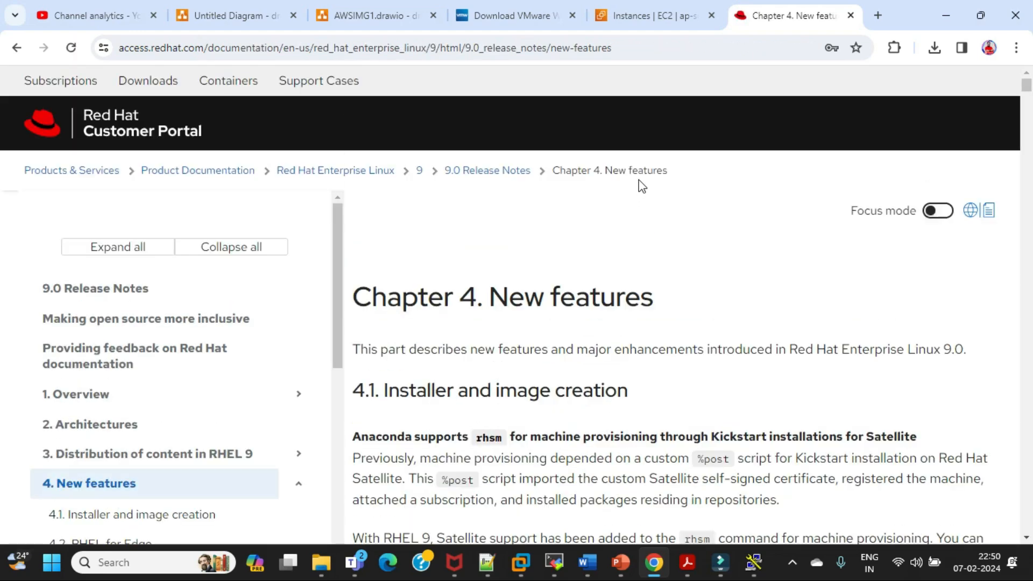
Begin a Customer Portal search by entering "download rhe" as the search term
click(654, 260)
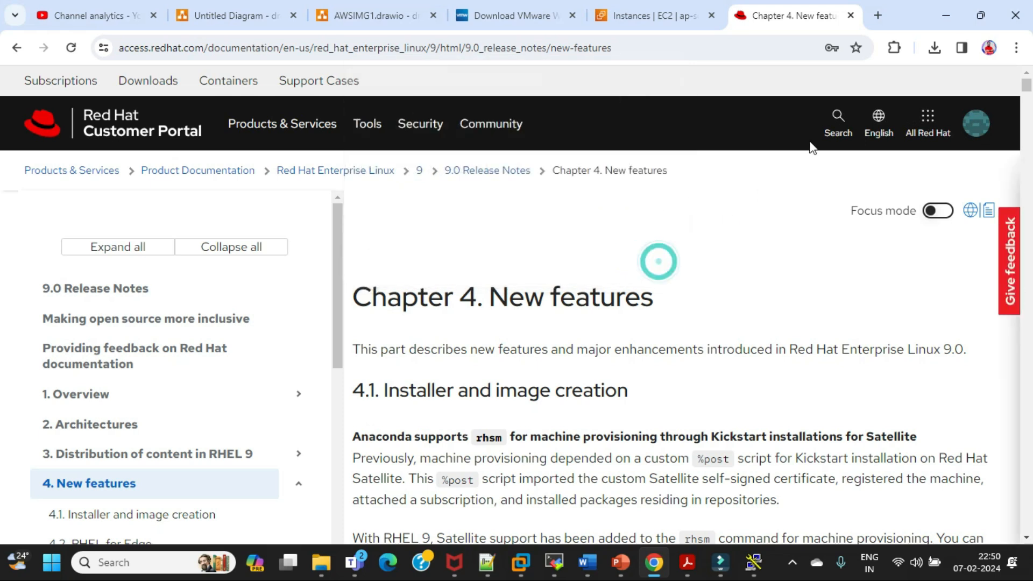
click(836, 118)
text(dowl)
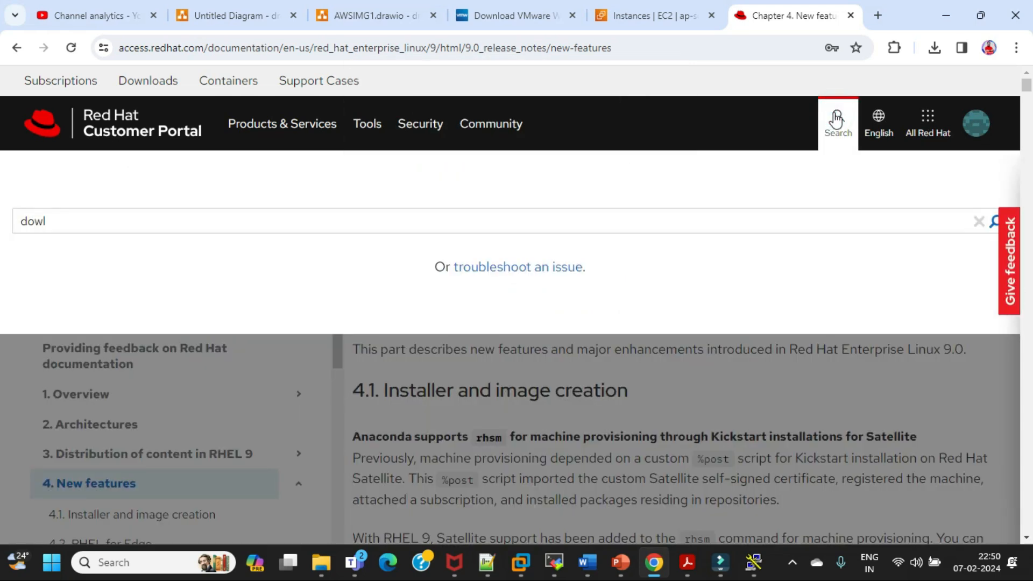
key(BackSpace)
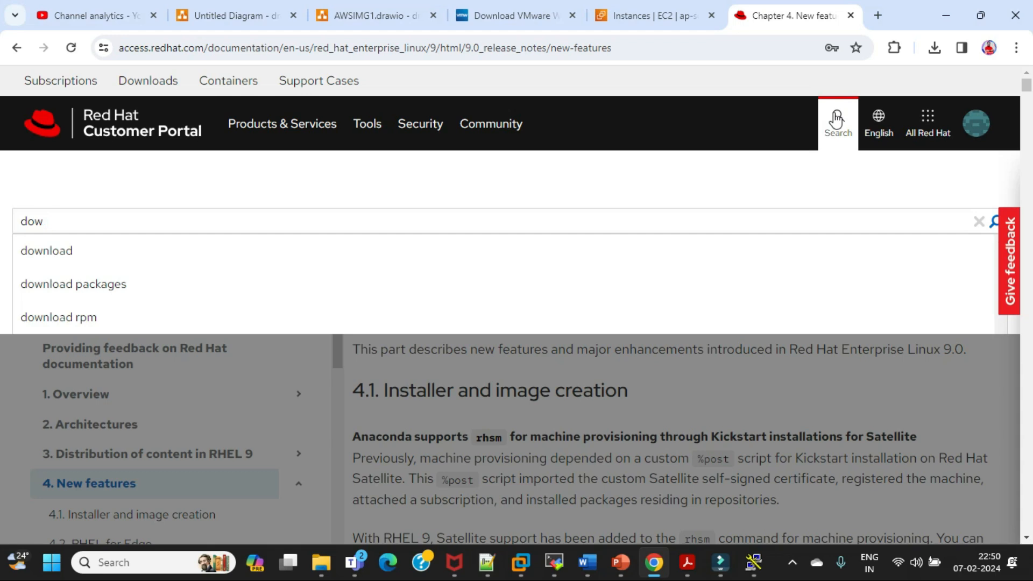
text(nload rhe)
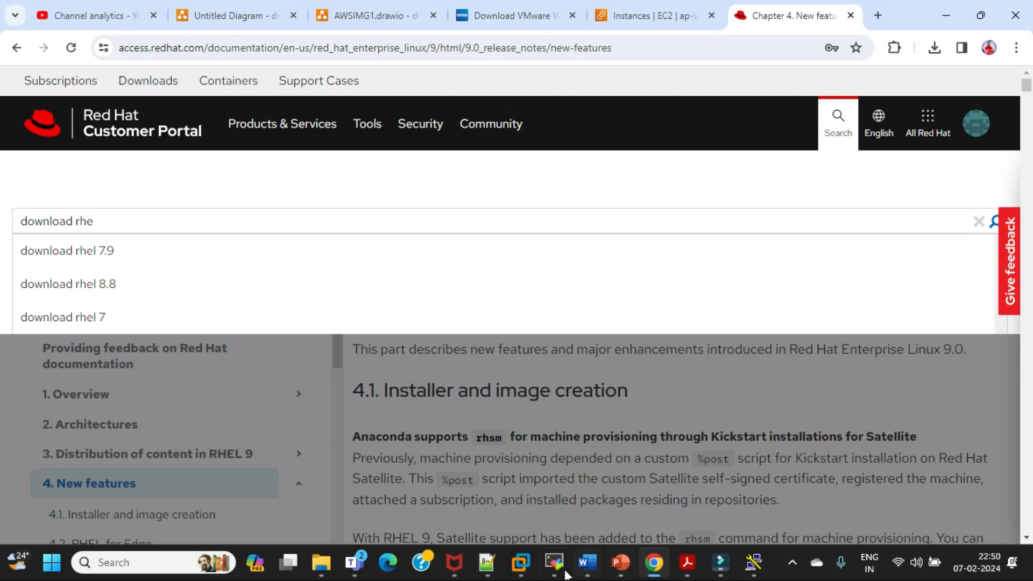
Switch to the Day3 members class meeting in Microsoft Teams to view the participants, and return to the Red Hat page in Chrome
mouse_move(555, 569)
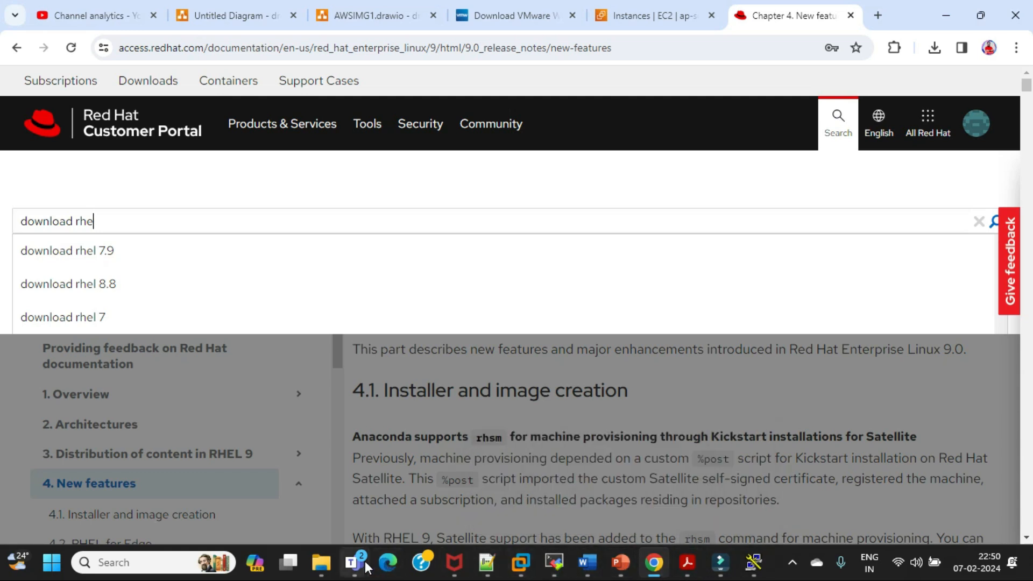
mouse_move(354, 563)
click(450, 475)
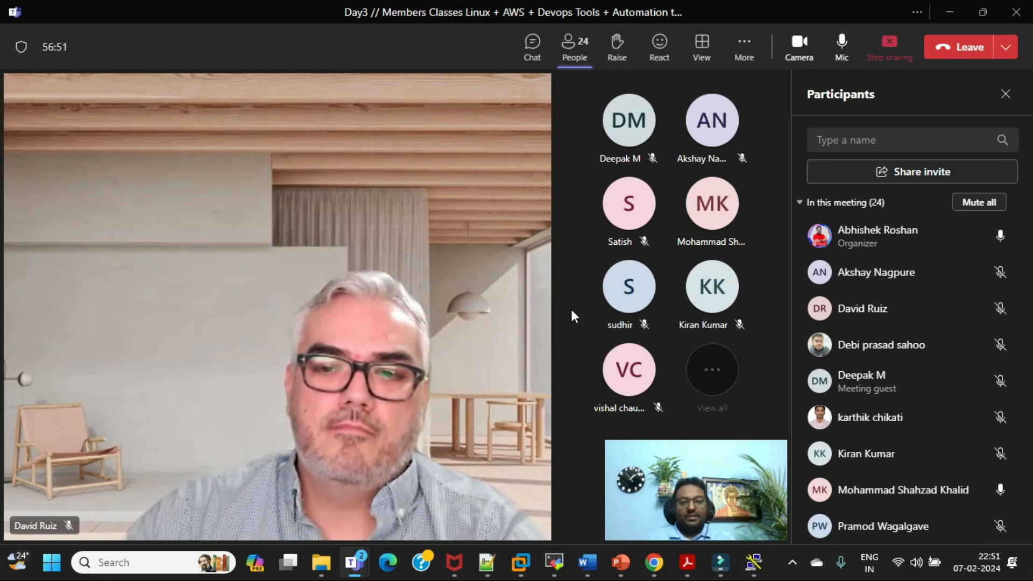
click(652, 473)
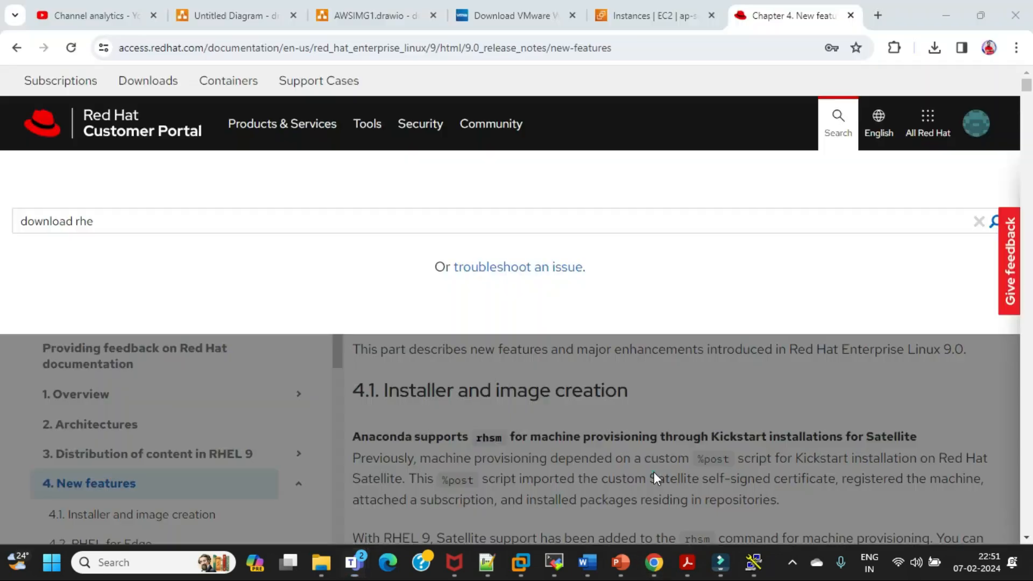
Complete the portal search as "download rhel 9" and open the "RHEL 9.0 Final Release" discussion from the results
text(l 9)
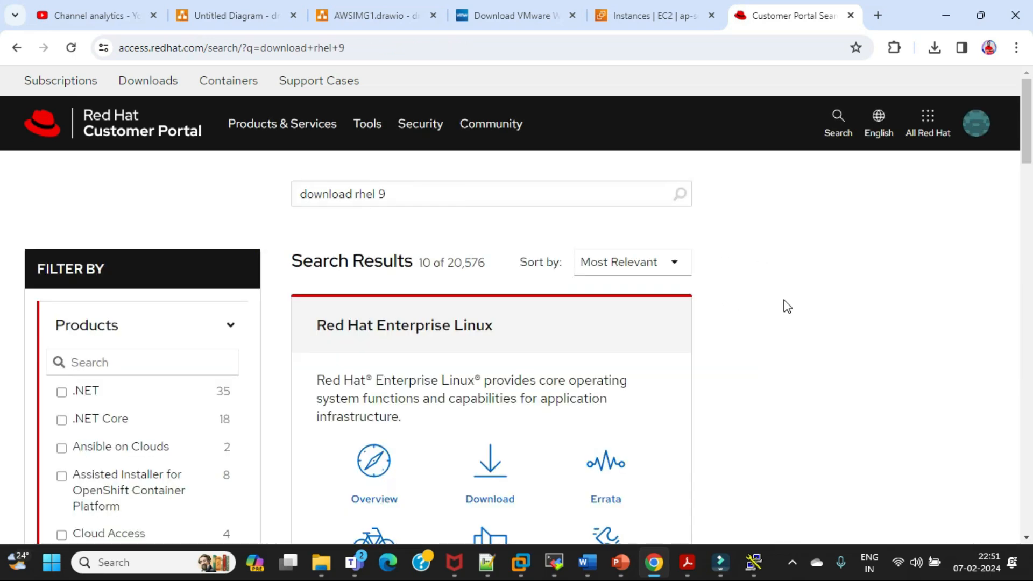
scroll(787, 306, down, 1)
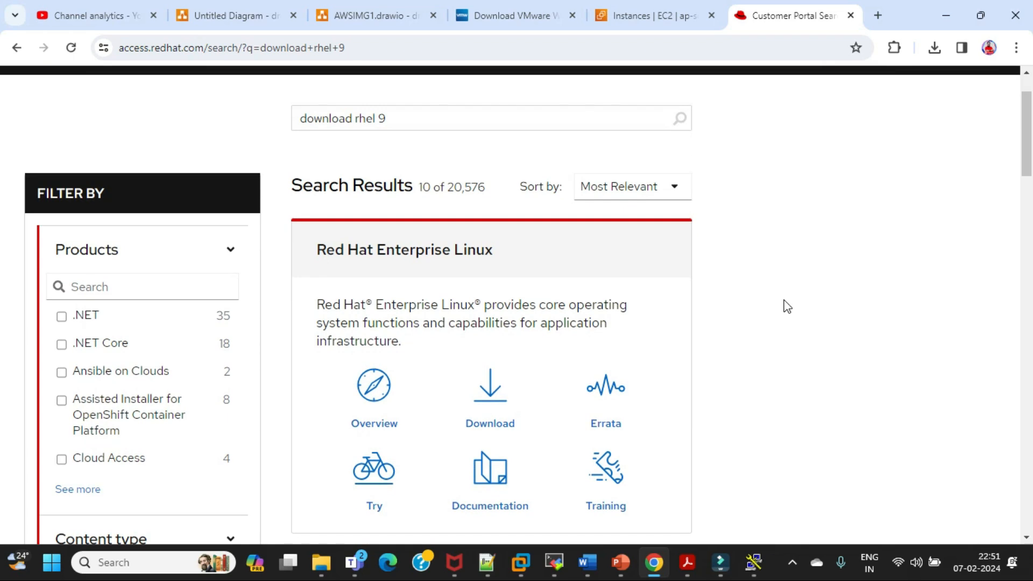
scroll(787, 307, down, 3)
scroll(787, 307, down, 2)
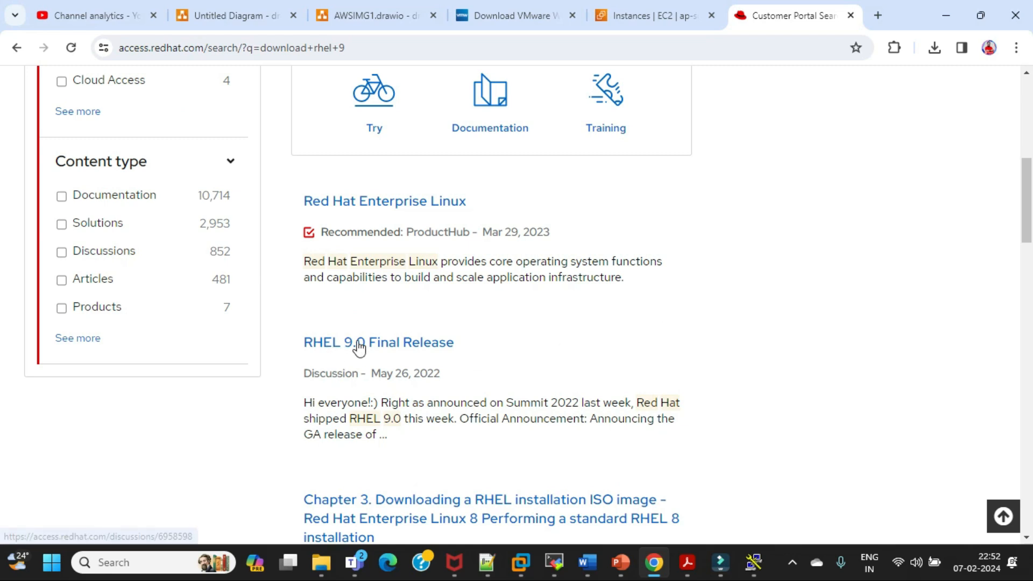
click(357, 340)
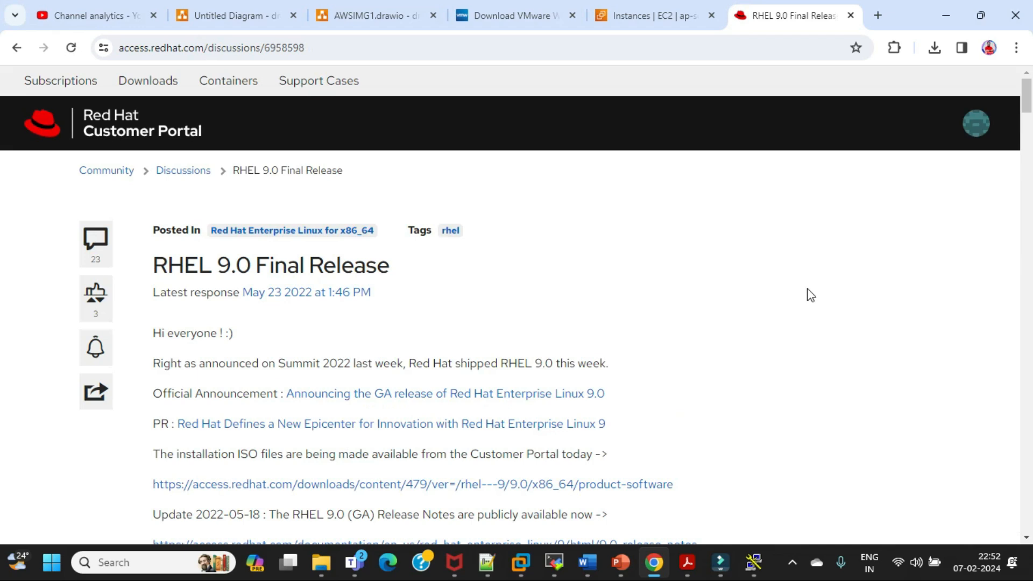
Look through the RHEL 9.0 Final Release discussion and its responses for installation ISO information
scroll(811, 295, down, 8)
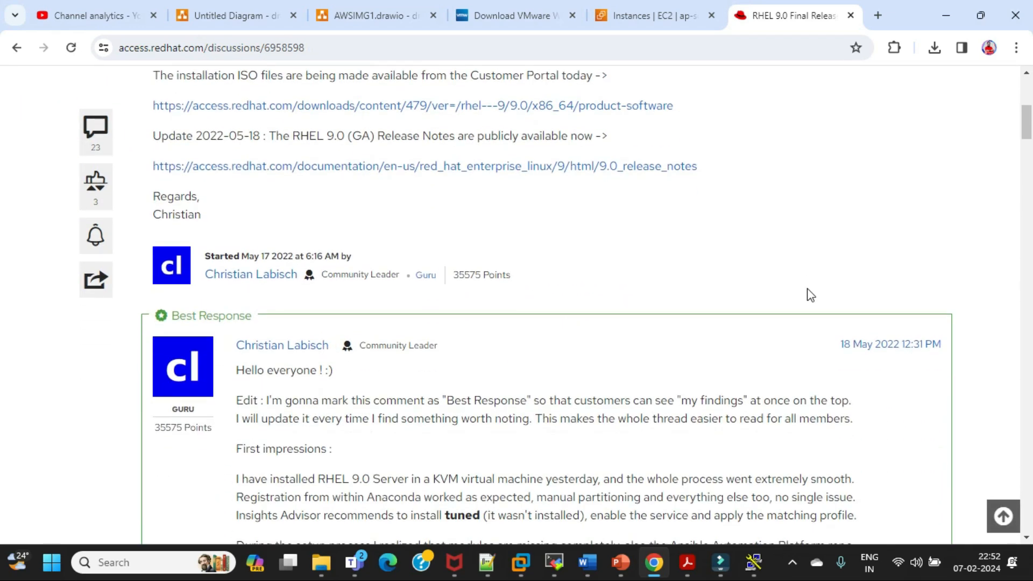
scroll(811, 295, down, 15)
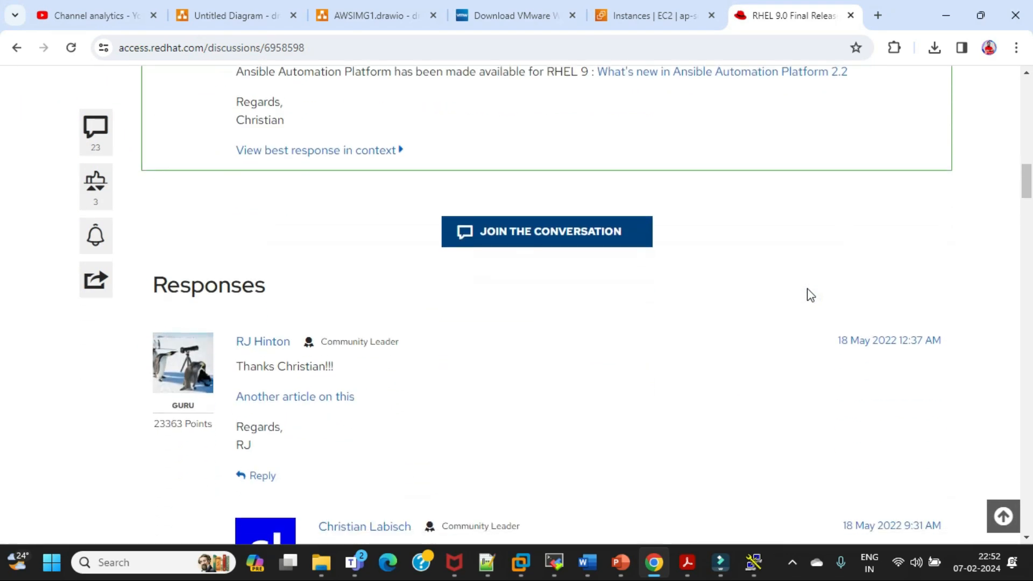
scroll(811, 295, down, 5)
scroll(811, 295, up, 15)
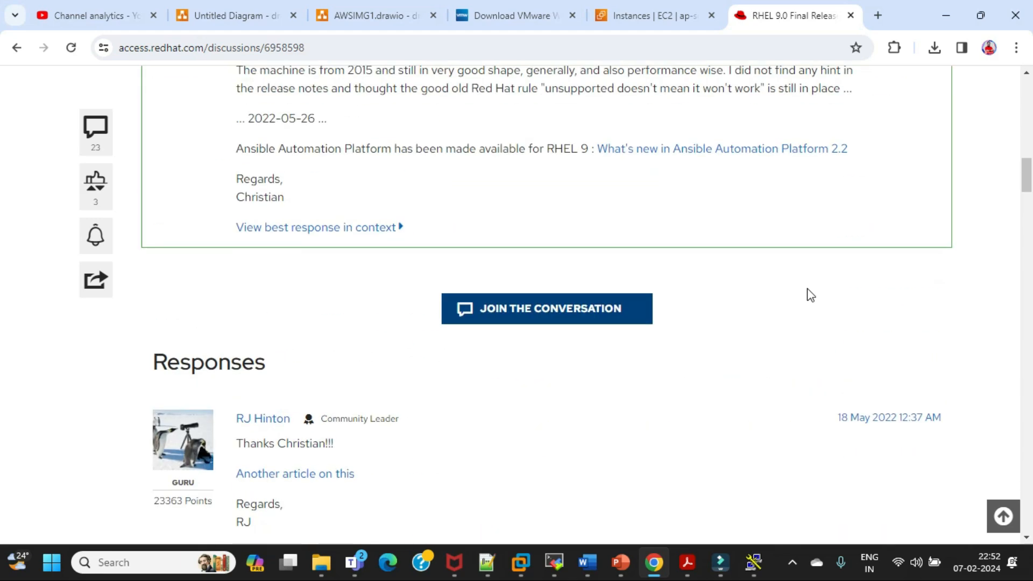
scroll(811, 295, up, 10)
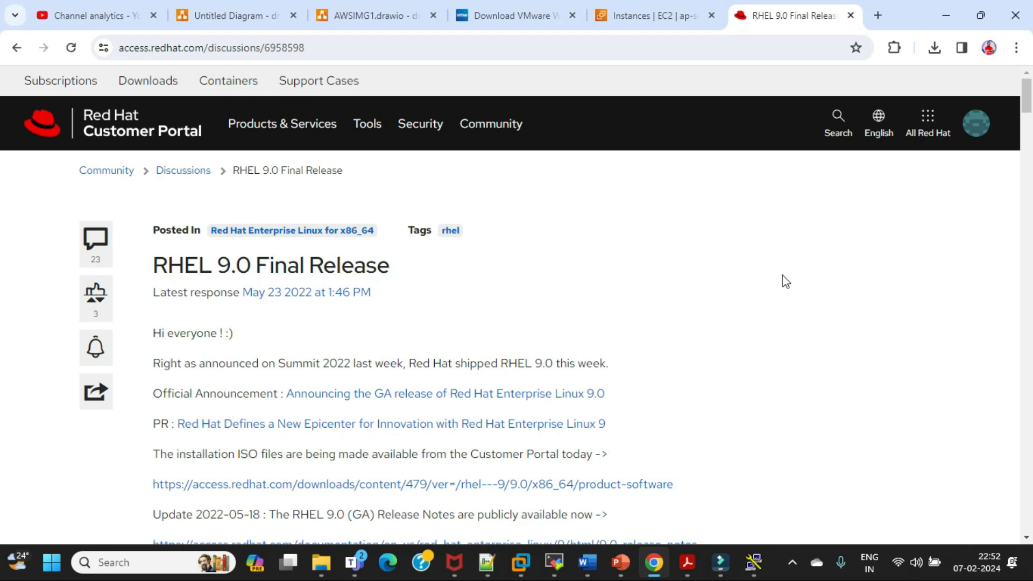
Open the Red Hat account's subscription management overview and review its active subscriptions and purchased products
click(927, 122)
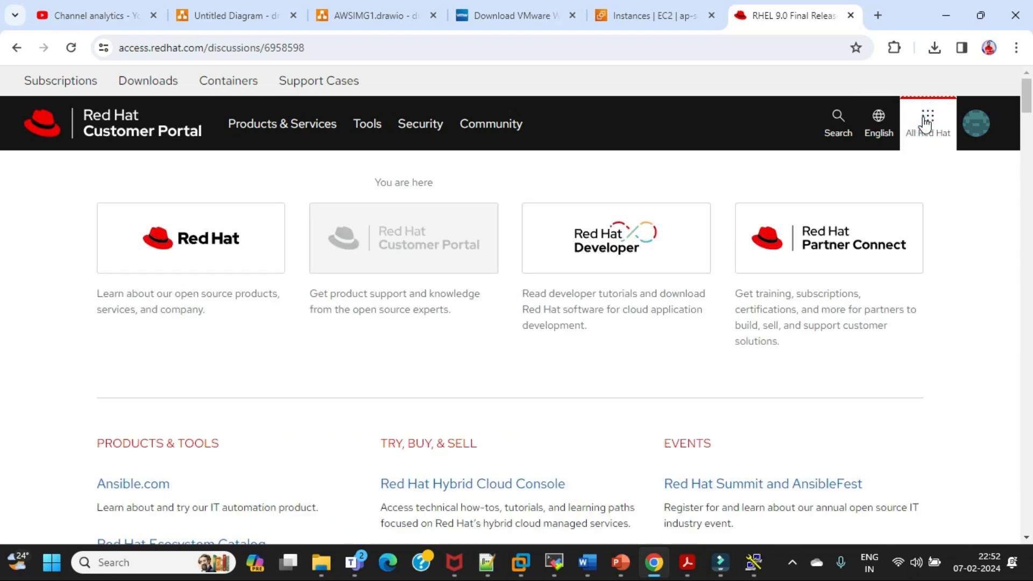
click(975, 140)
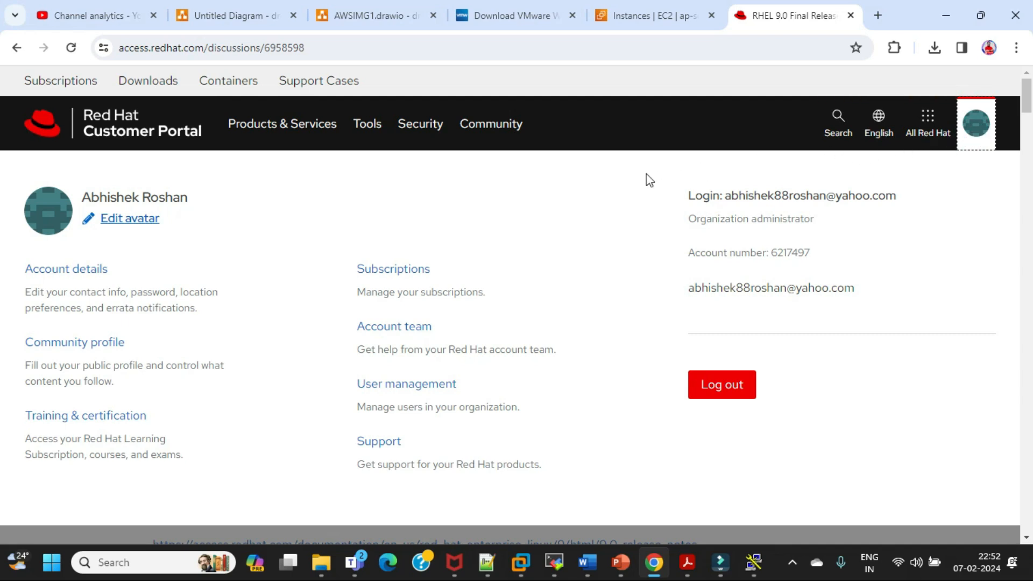
click(398, 270)
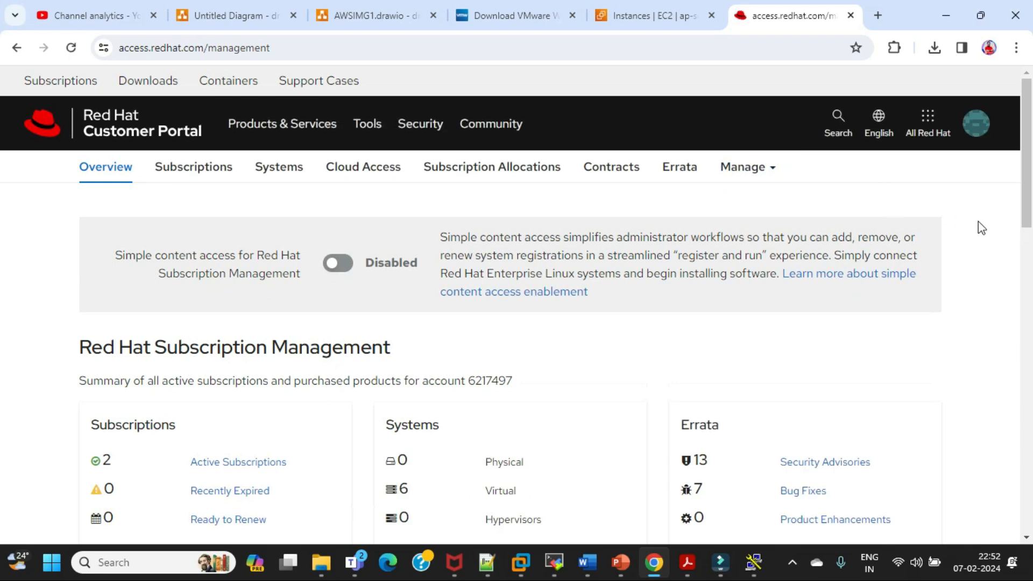
scroll(995, 242, down, 3)
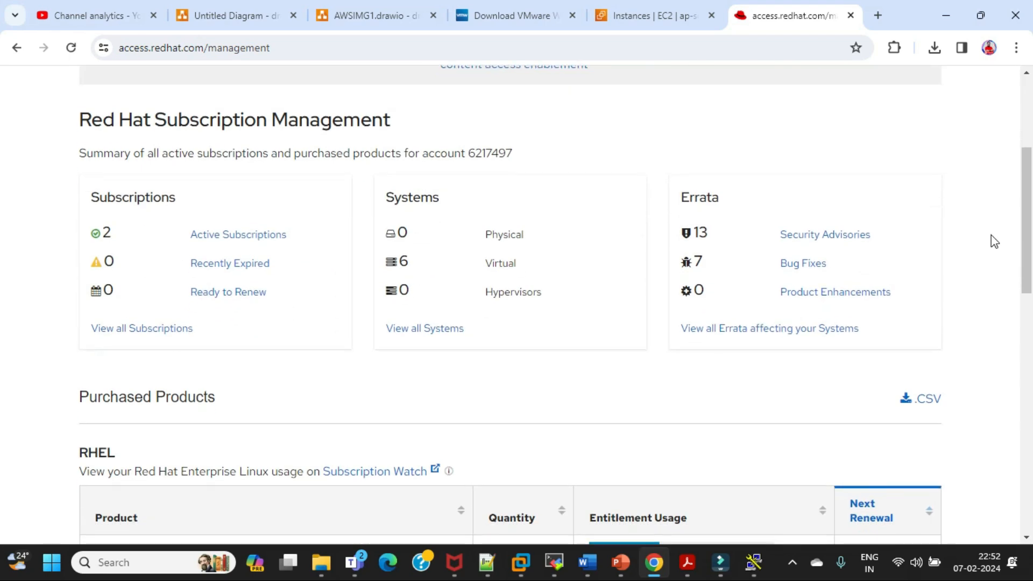
scroll(995, 242, down, 2)
scroll(995, 242, down, 4)
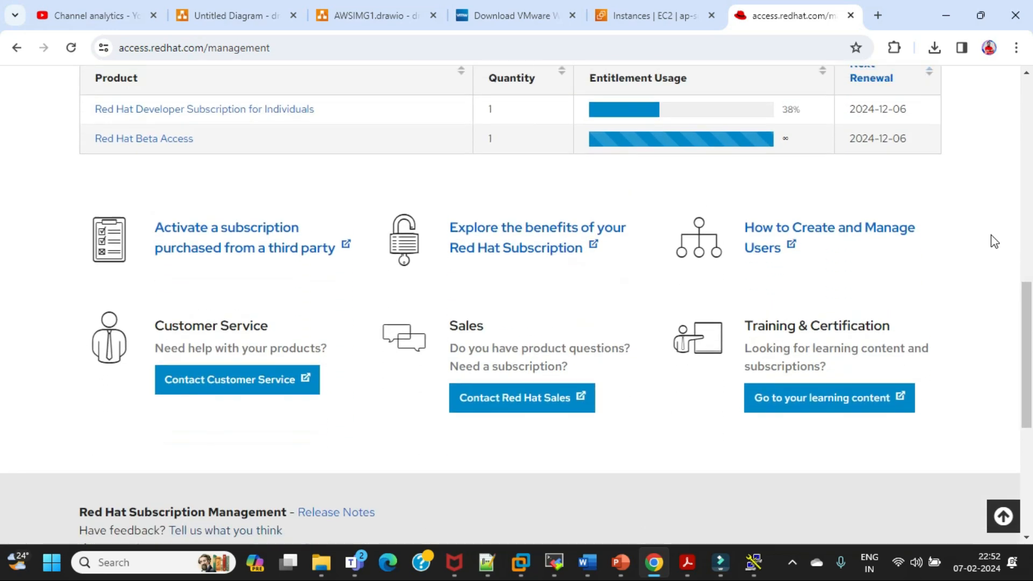
scroll(995, 242, up, 12)
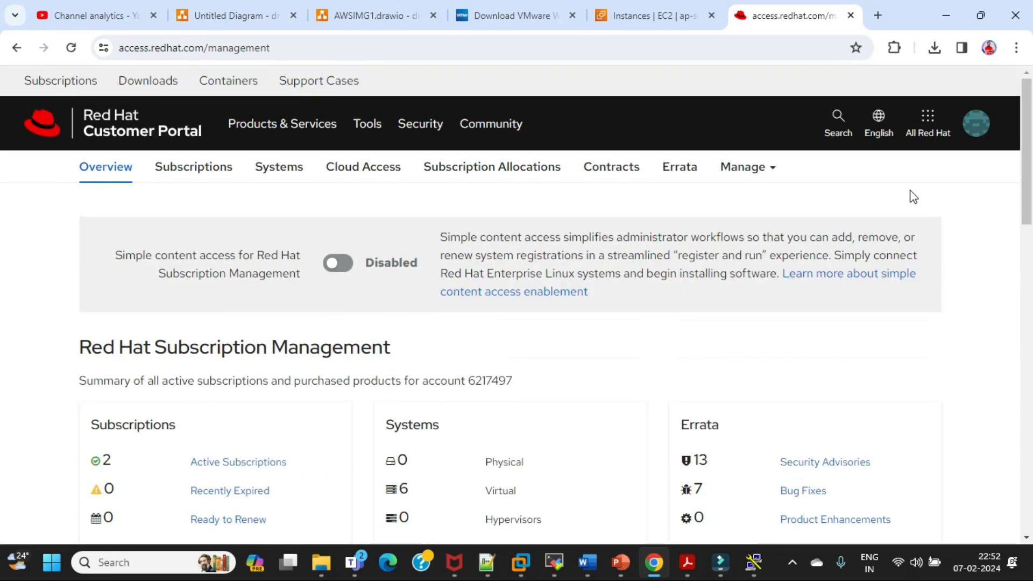
Go to the portal's product downloads and open the Red Hat Enterprise Linux page at its popular downloads section
click(844, 127)
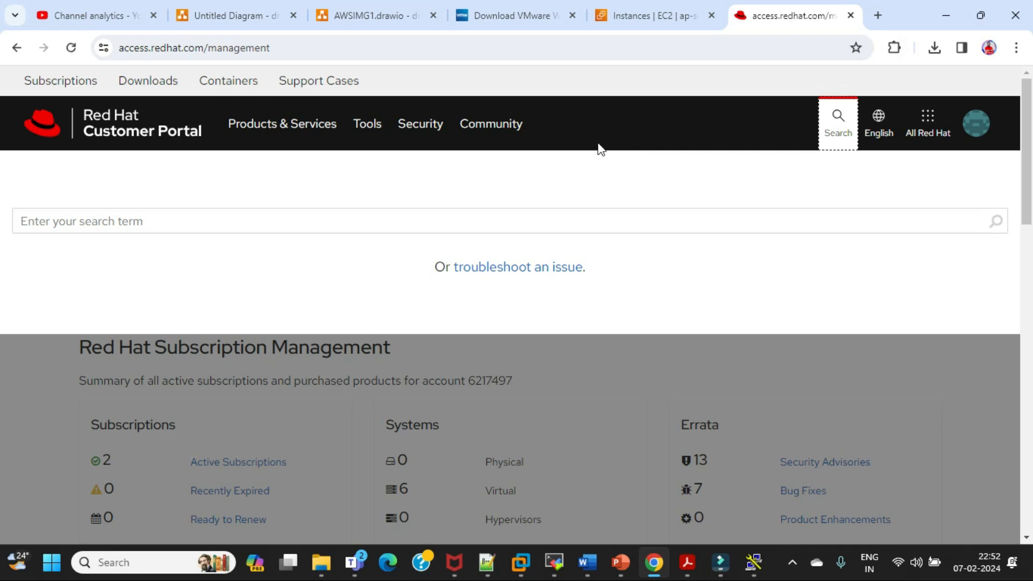
click(141, 83)
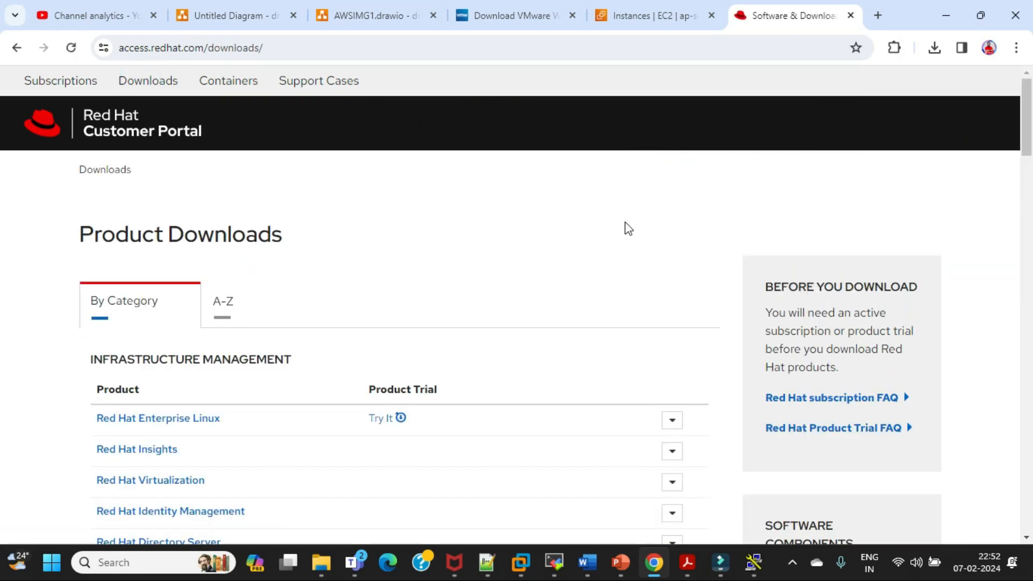
scroll(642, 266, down, 4)
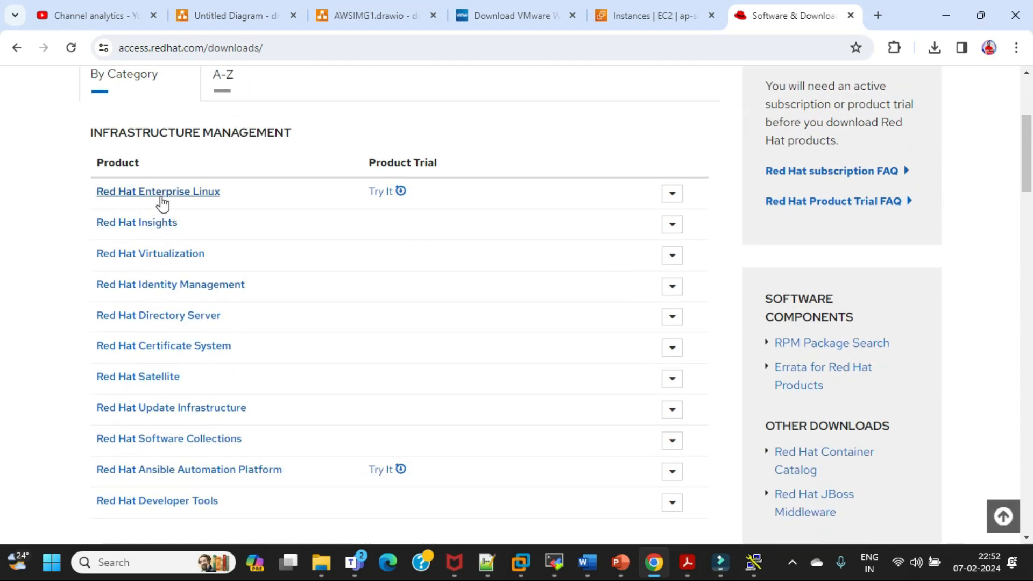
click(161, 195)
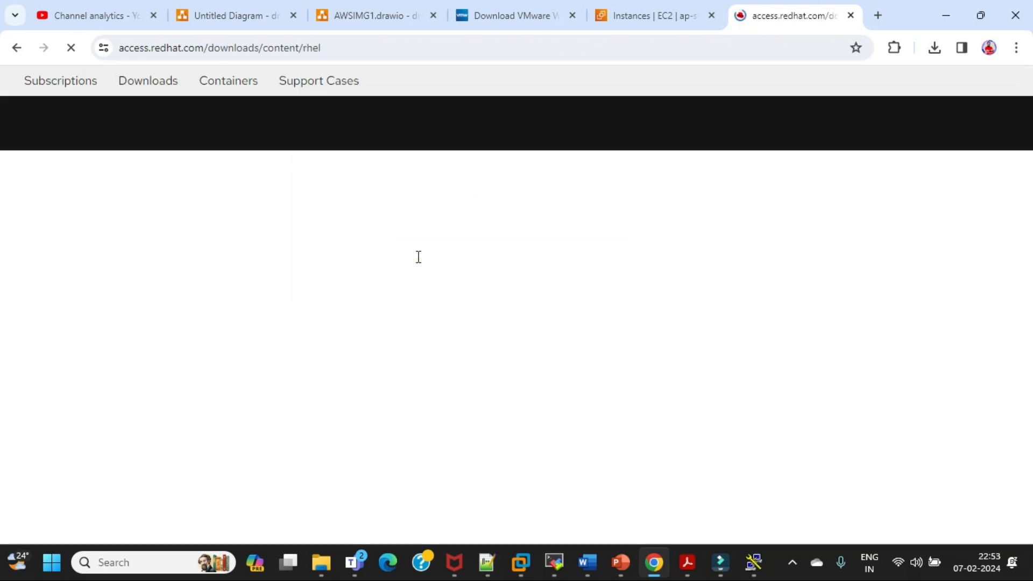
scroll(783, 301, down, 4)
scroll(488, 292, down, 1)
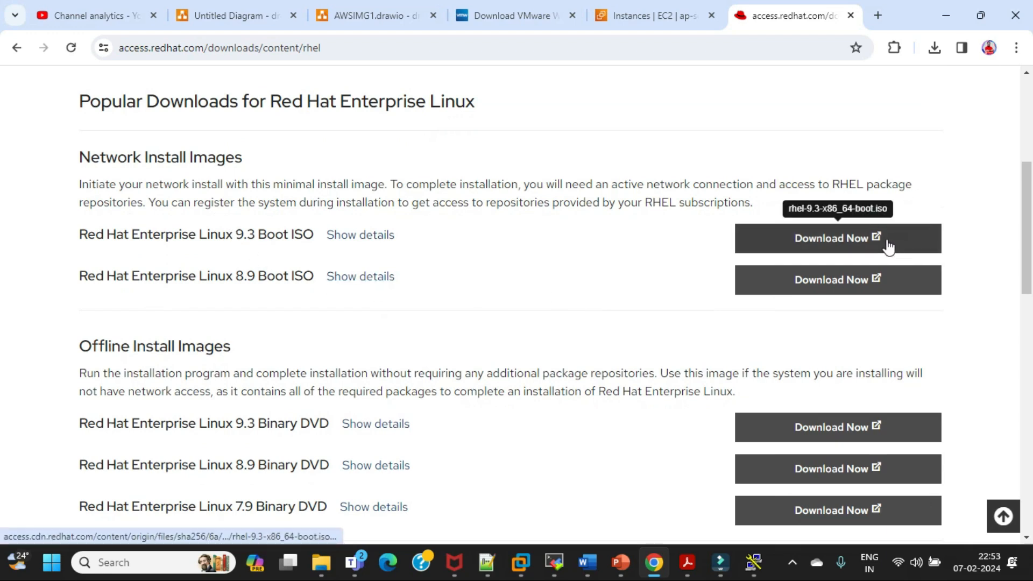
click(419, 53)
key(ctrl+c)
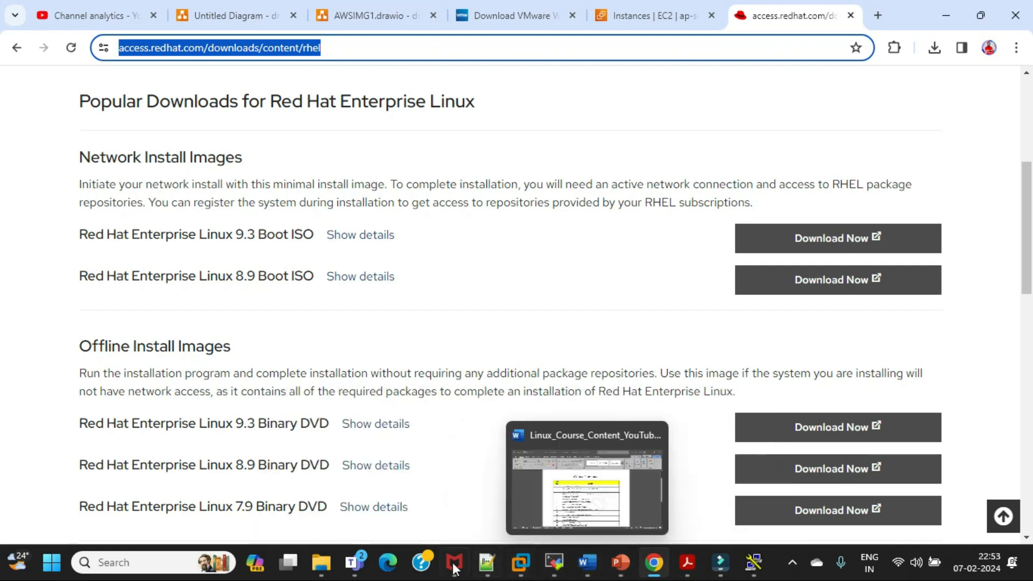
mouse_move(364, 565)
click(356, 491)
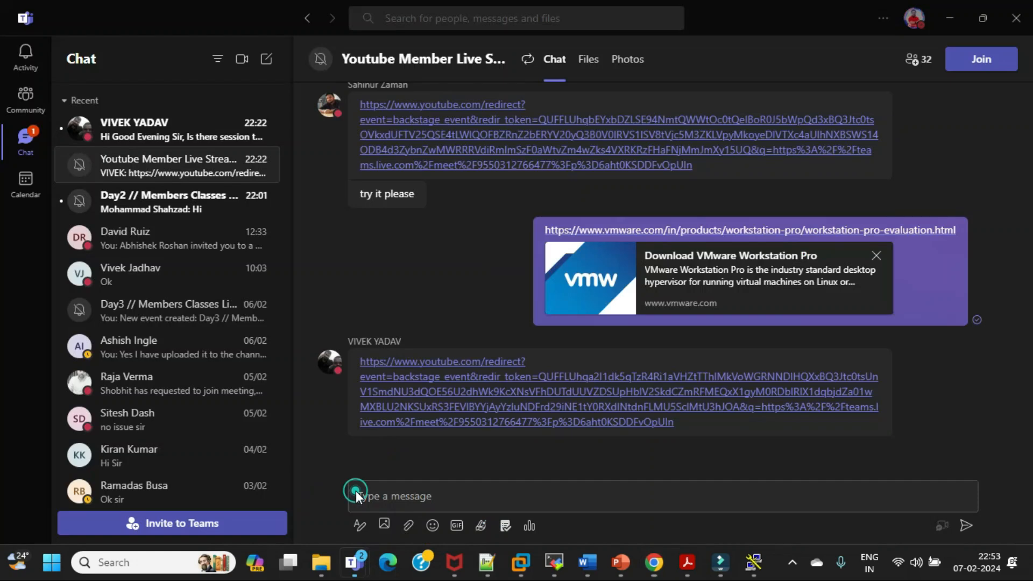
key(ctrl+v)
key(Return)
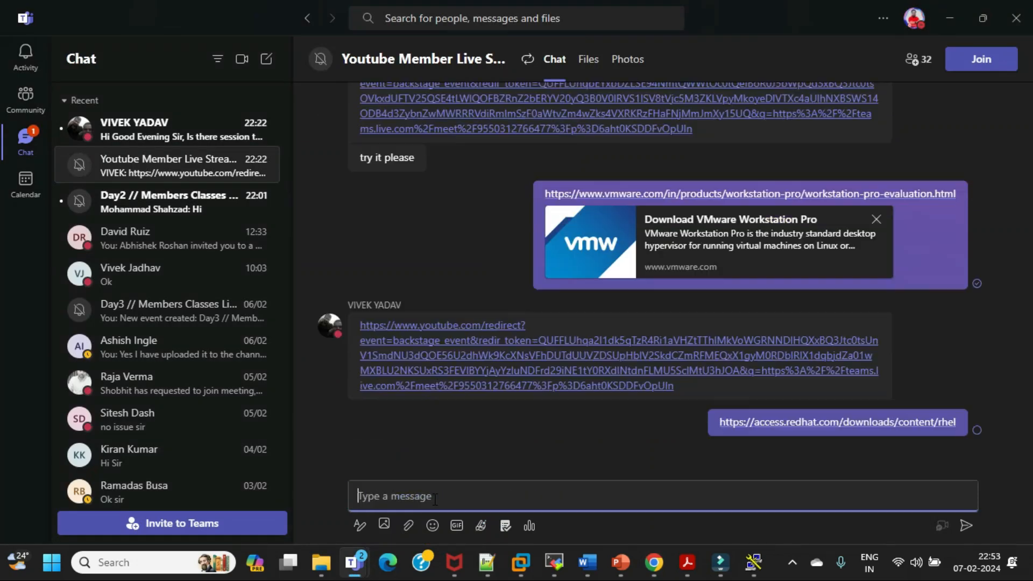
click(948, 16)
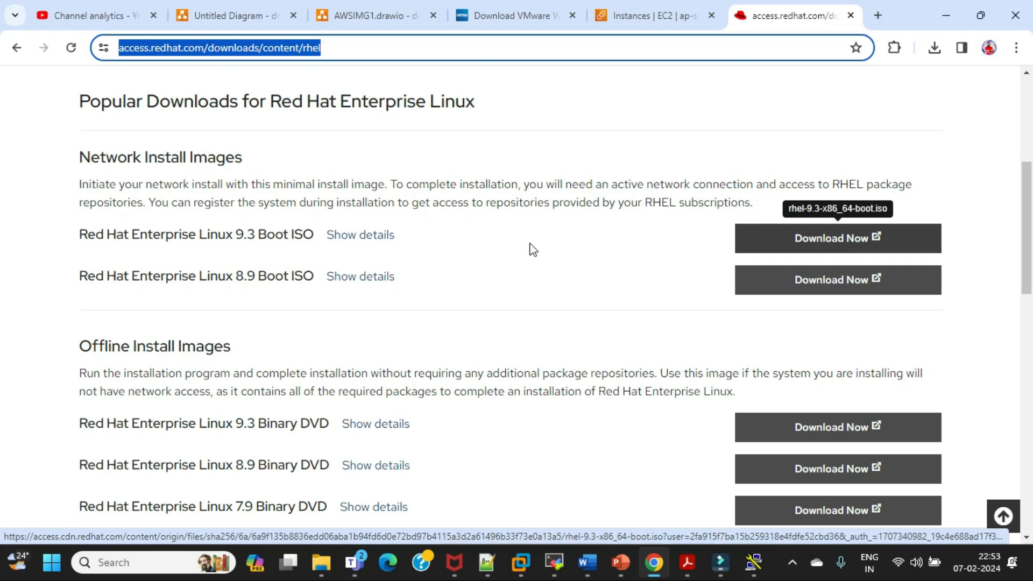
Show the details of the Red Hat Enterprise Linux 9.3 Boot ISO to check its file size, and view the offline and virtualization images
click(357, 235)
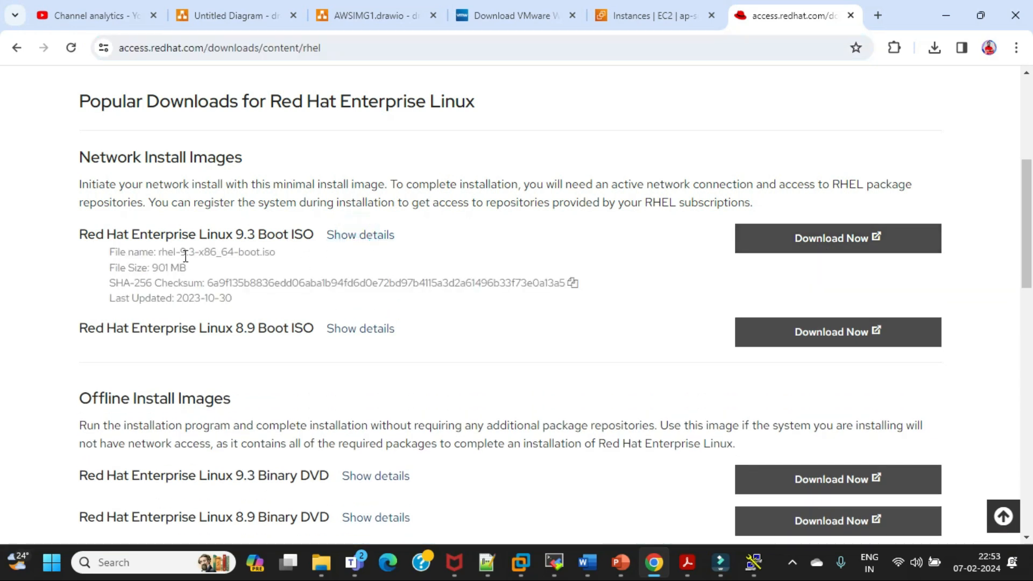
drag(109, 249, 447, 299)
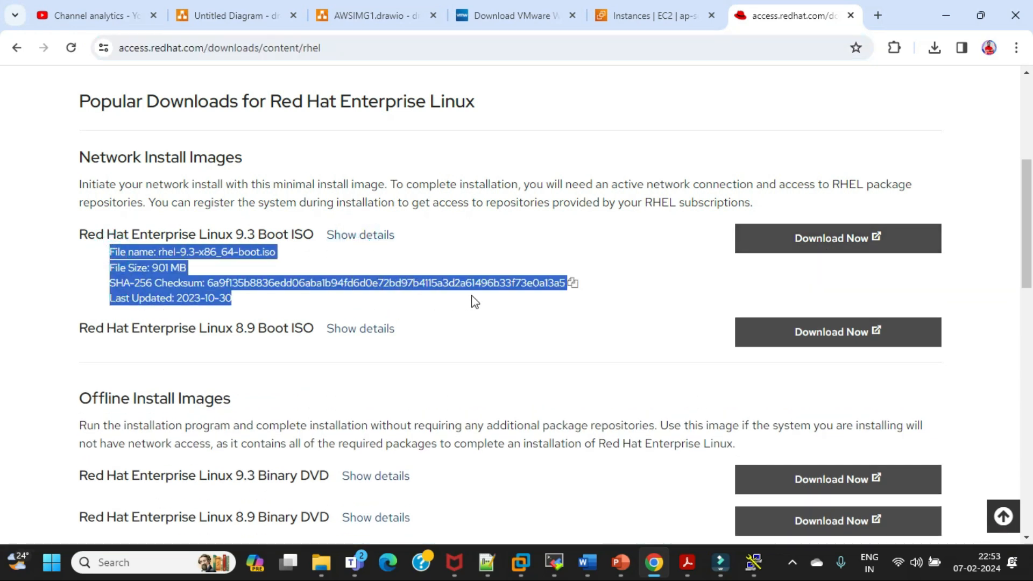
click(540, 303)
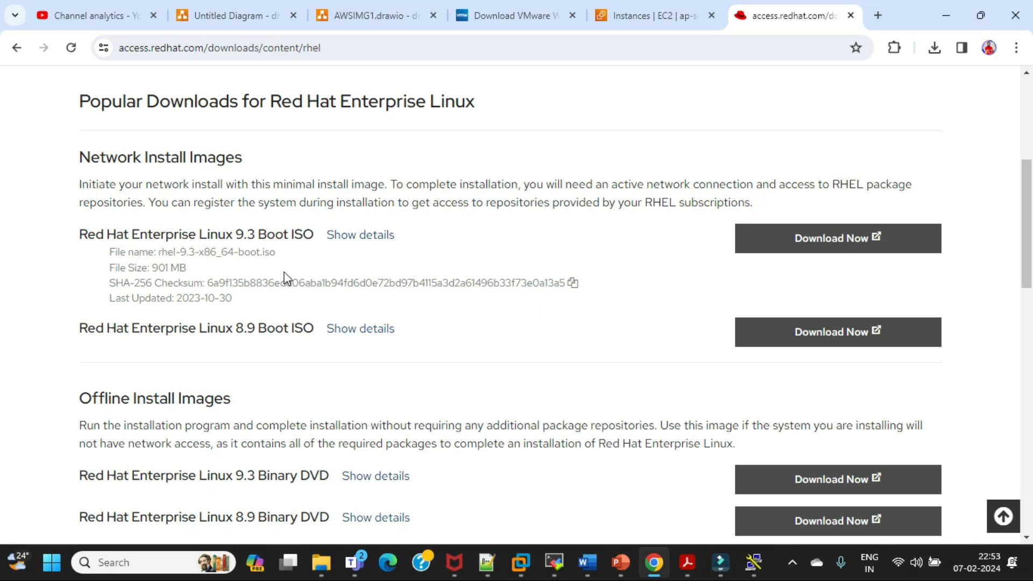
click(172, 266)
click(169, 266)
scroll(489, 302, down, 3)
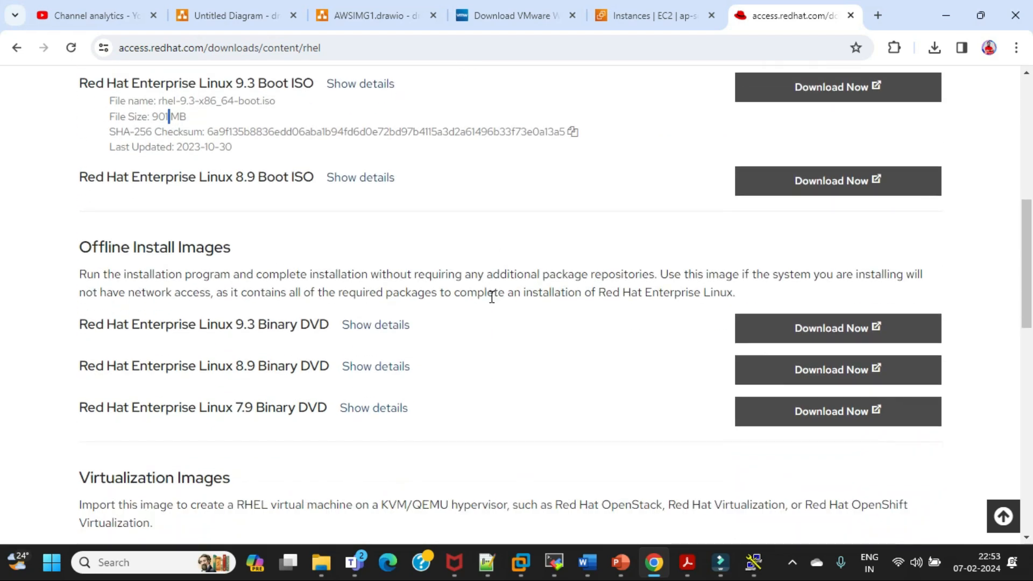
scroll(491, 296, down, 3)
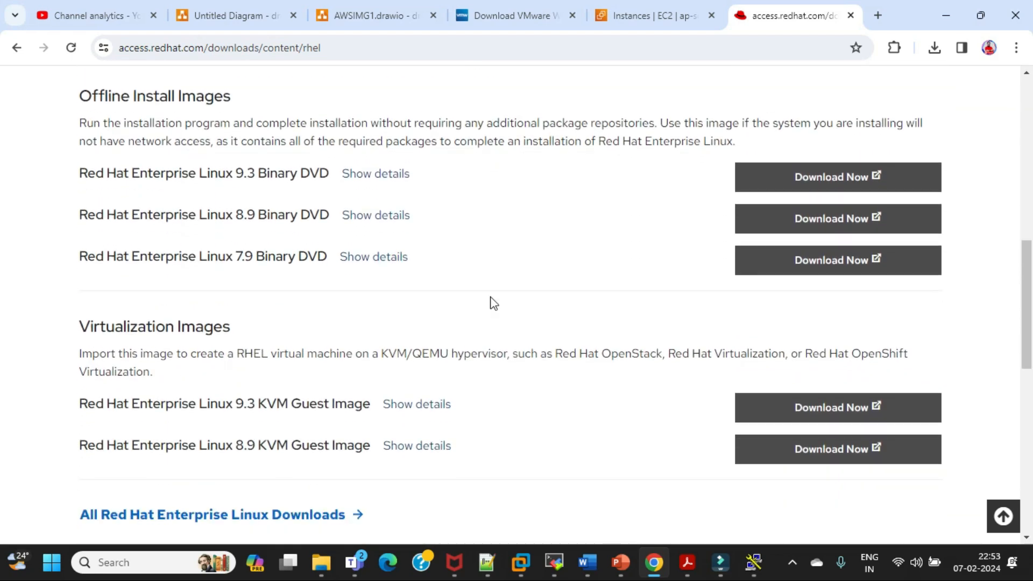
Review the virtualization, offline and network install images, including the file name and size of the Red Hat Enterprise Linux 9.3 Boot ISO
scroll(494, 303, down, 3)
scroll(494, 303, up, 5)
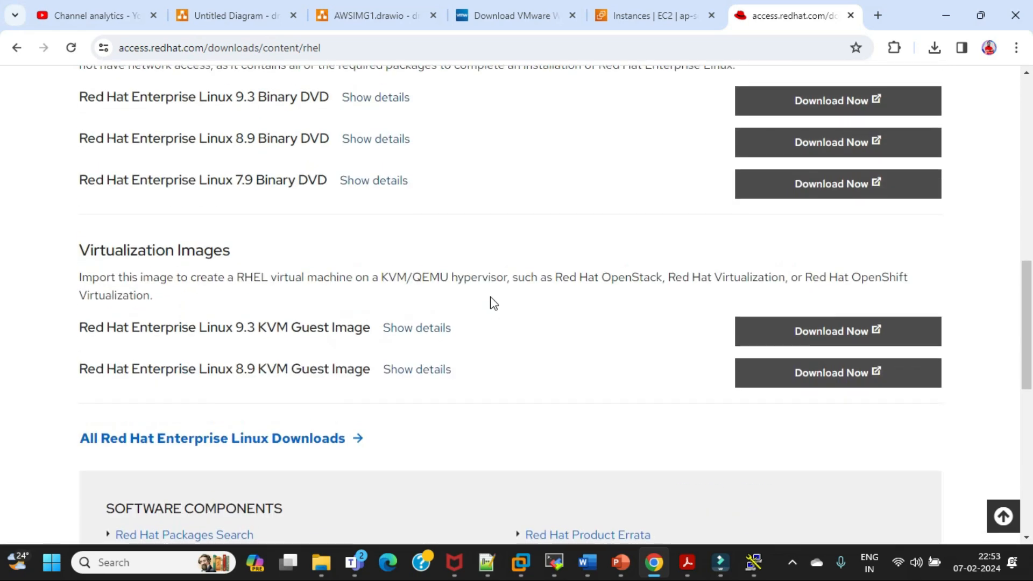
scroll(494, 303, up, 5)
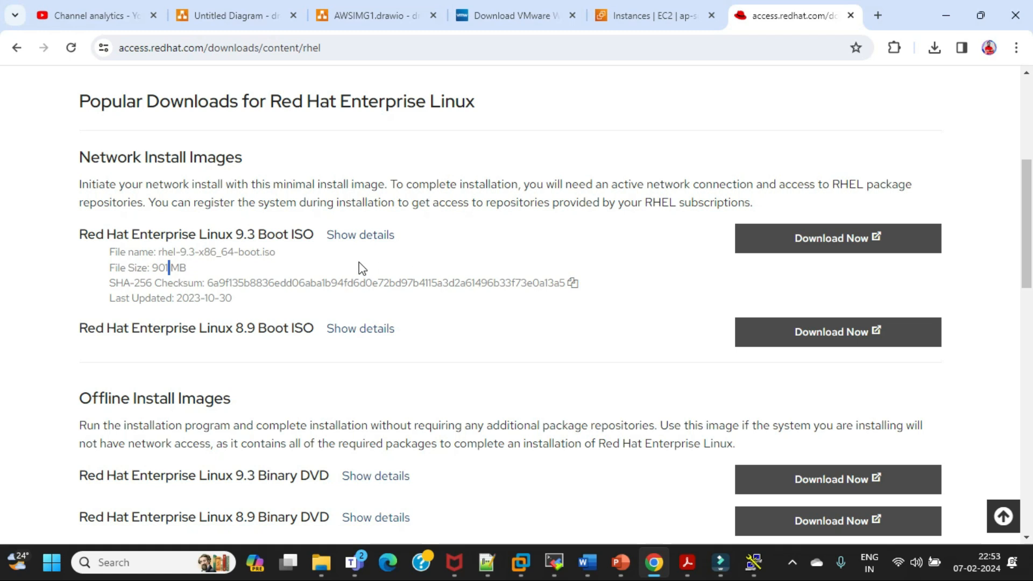
click(204, 261)
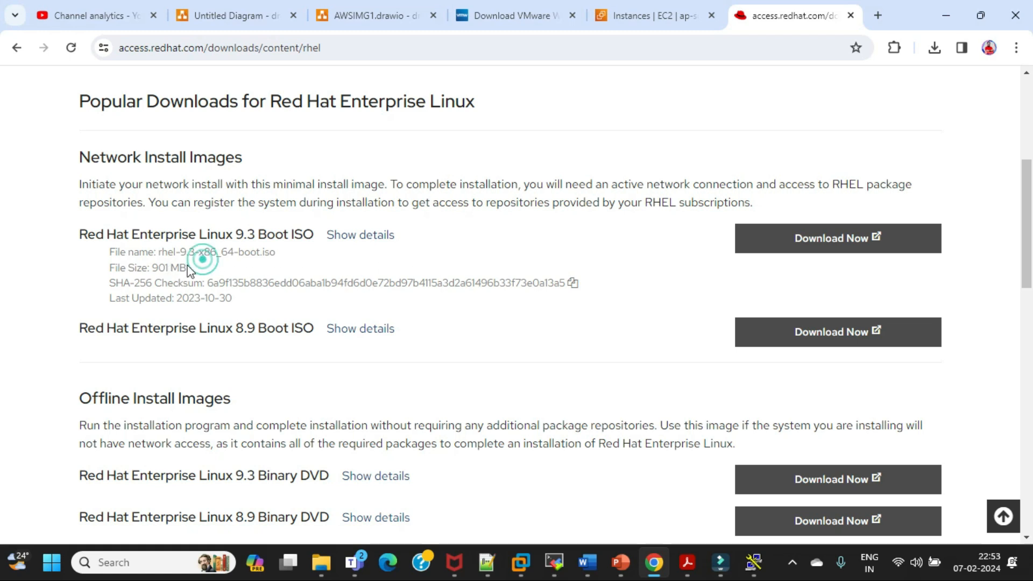
triple_click(112, 267)
click(220, 257)
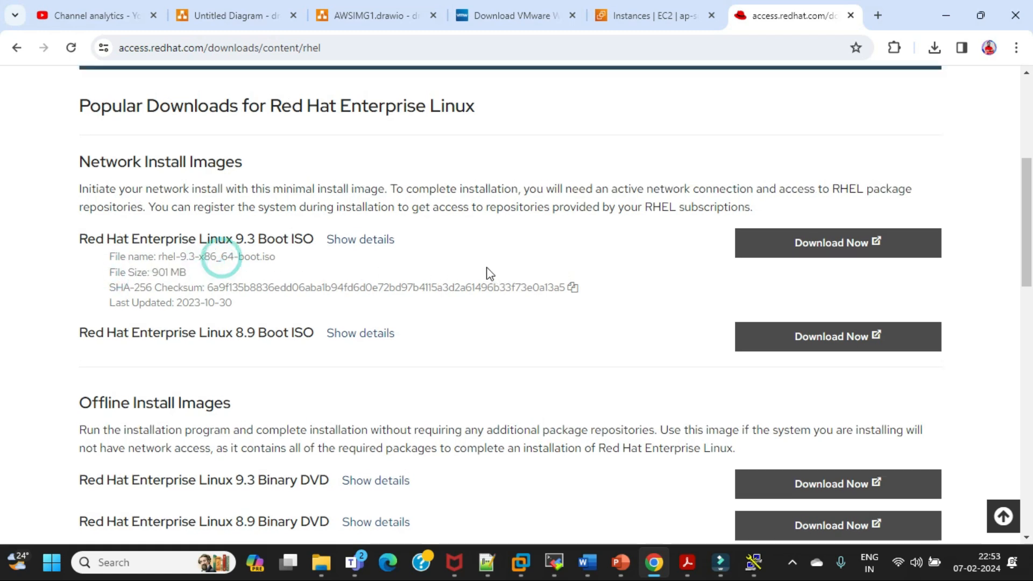
scroll(486, 269, up, 2)
scroll(487, 267, up, 4)
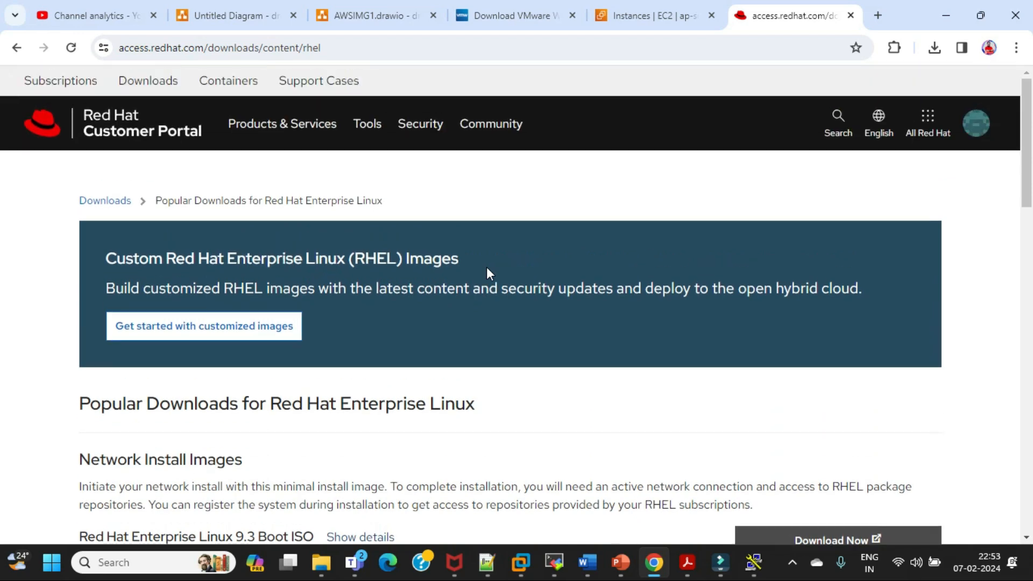
scroll(486, 267, down, 5)
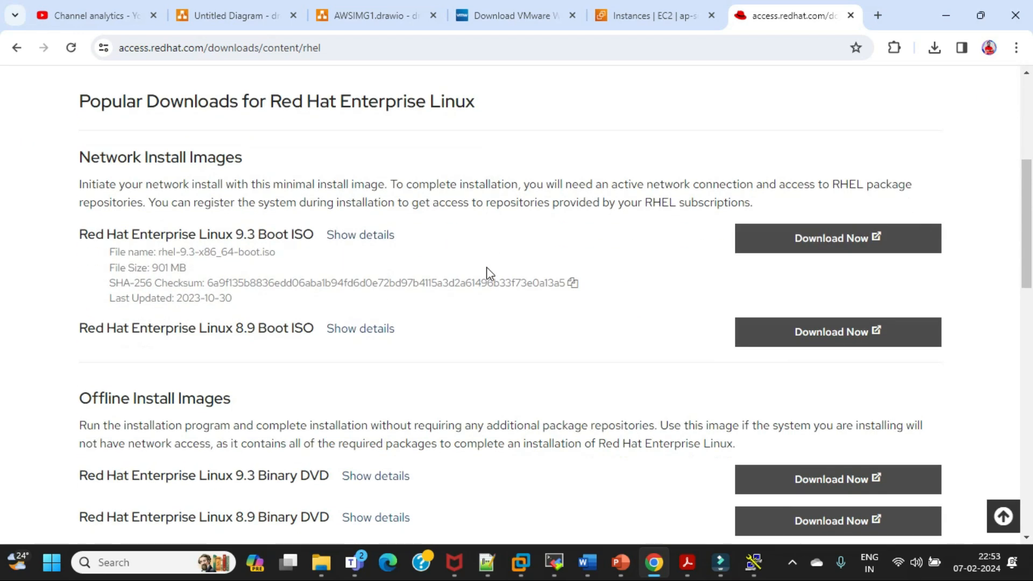
Show the details of the Red Hat Enterprise Linux 9.3 Binary DVD among the offline install images and examine them
scroll(261, 403, down, 1)
click(378, 408)
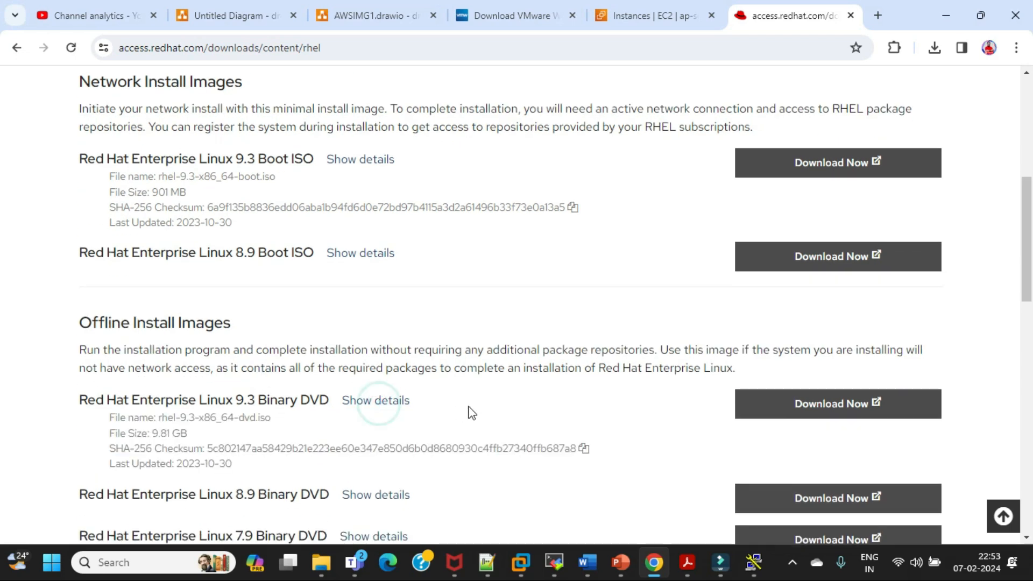
scroll(505, 400, down, 1)
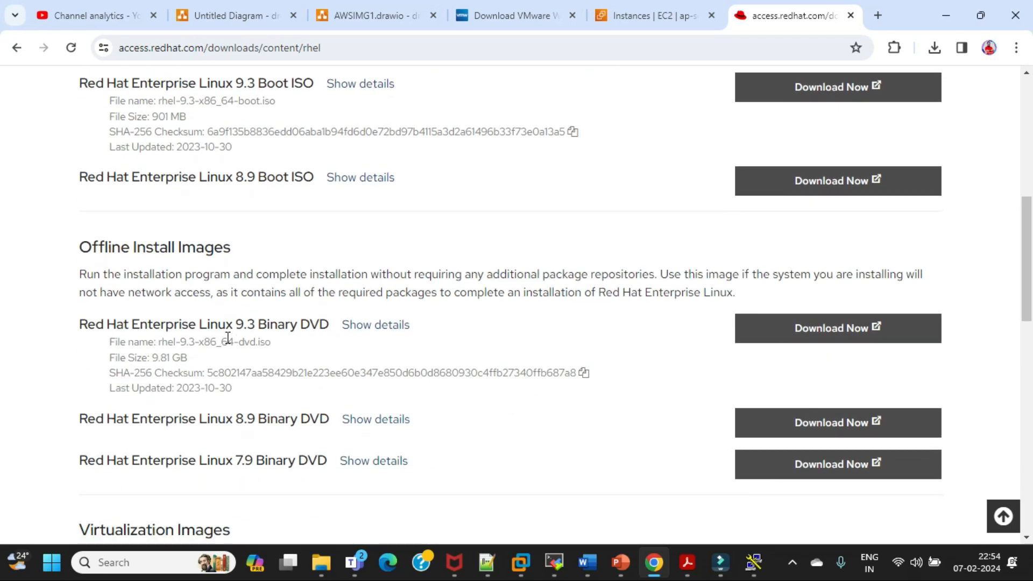
drag(260, 324, 331, 325)
click(398, 349)
scroll(619, 328, down, 1)
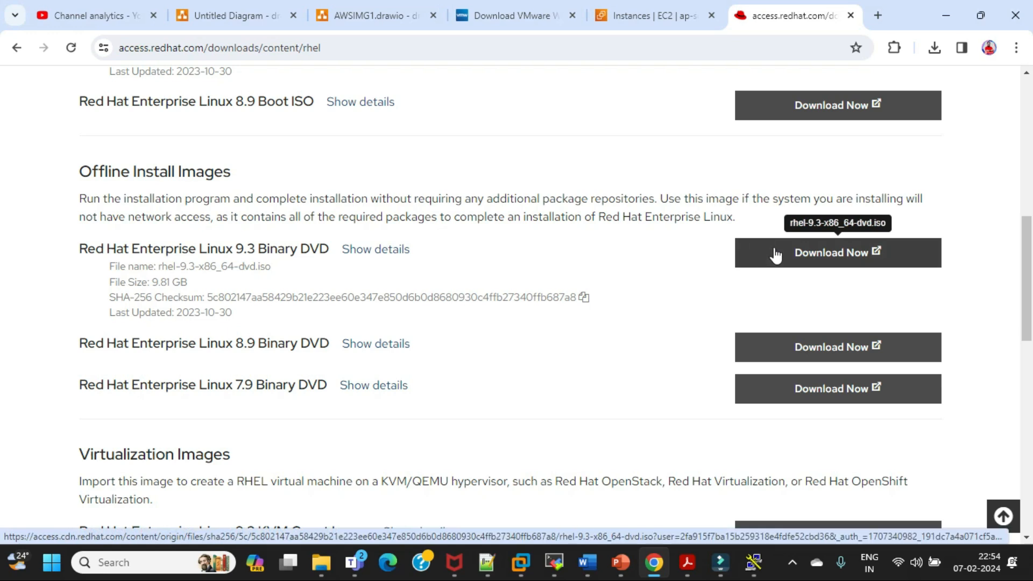
Start downloading the Red Hat Enterprise Linux 9.3 Binary DVD and cancel it from the recent download history
click(846, 252)
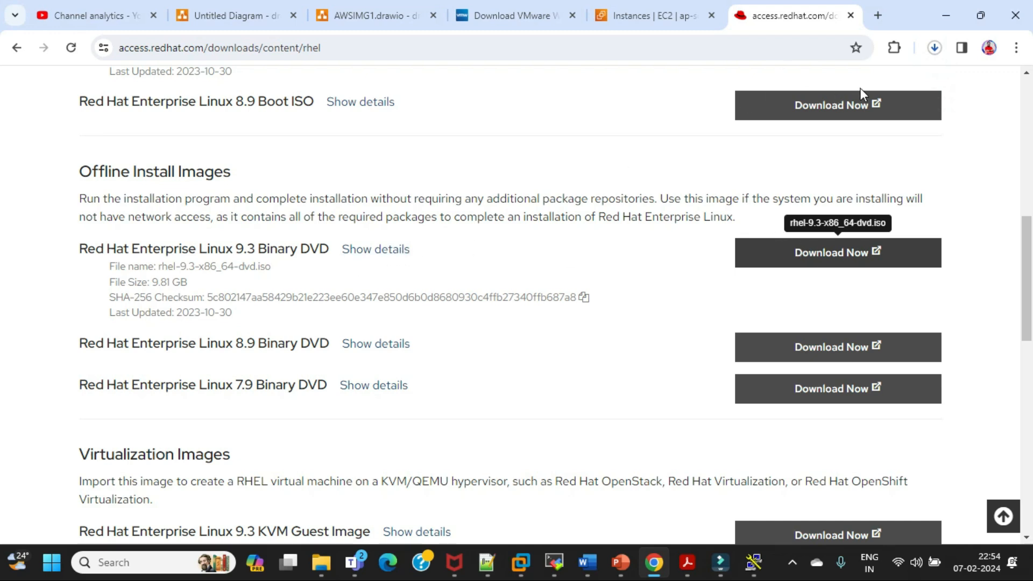
click(935, 48)
mouse_move(831, 126)
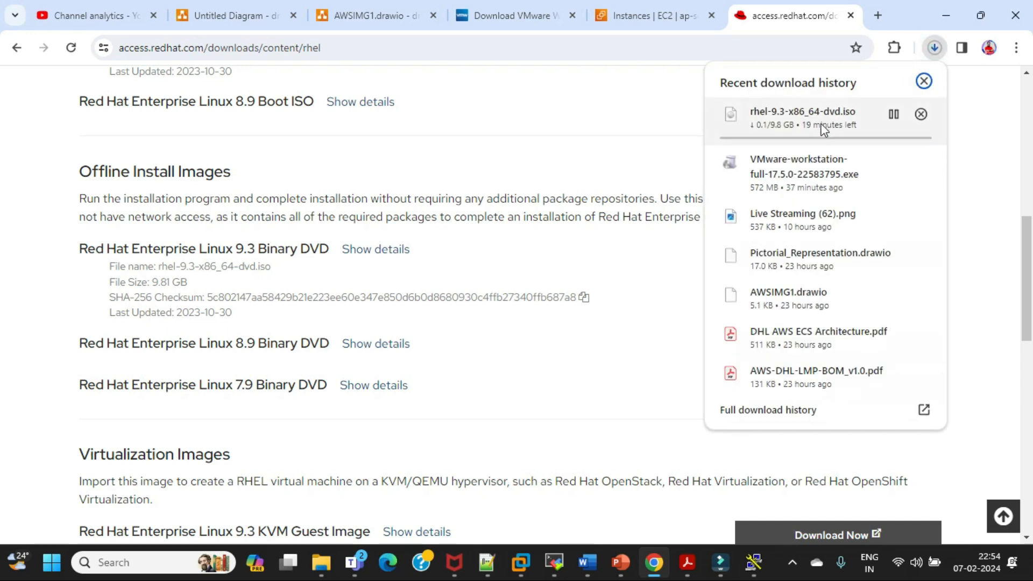
click(922, 115)
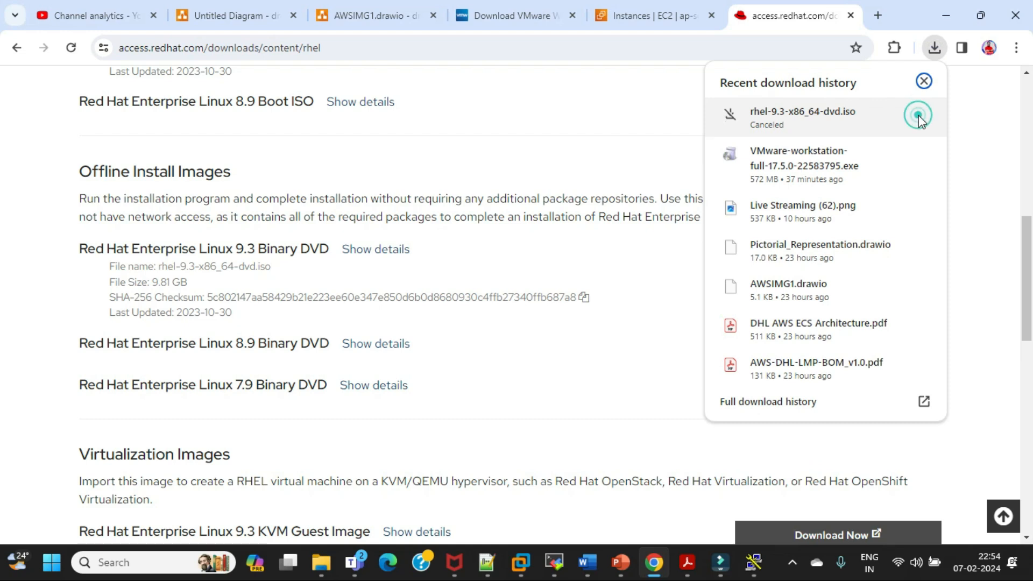
click(971, 135)
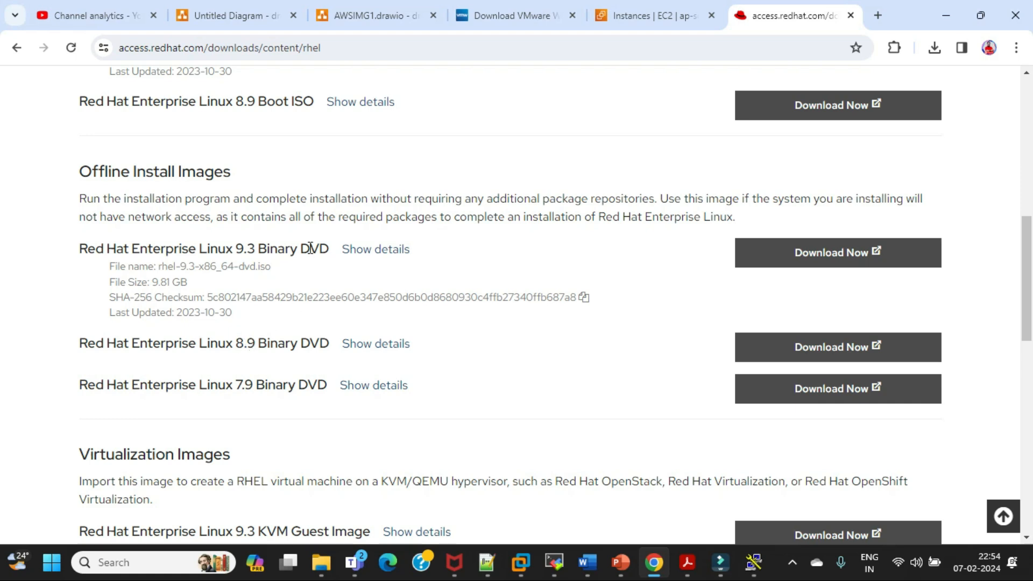
Copy the address of the download link for the Red Hat Enterprise Linux 9.3 Binary DVD, rhel-9.3-x86_64-dvd.iso
double_click(251, 266)
click(268, 266)
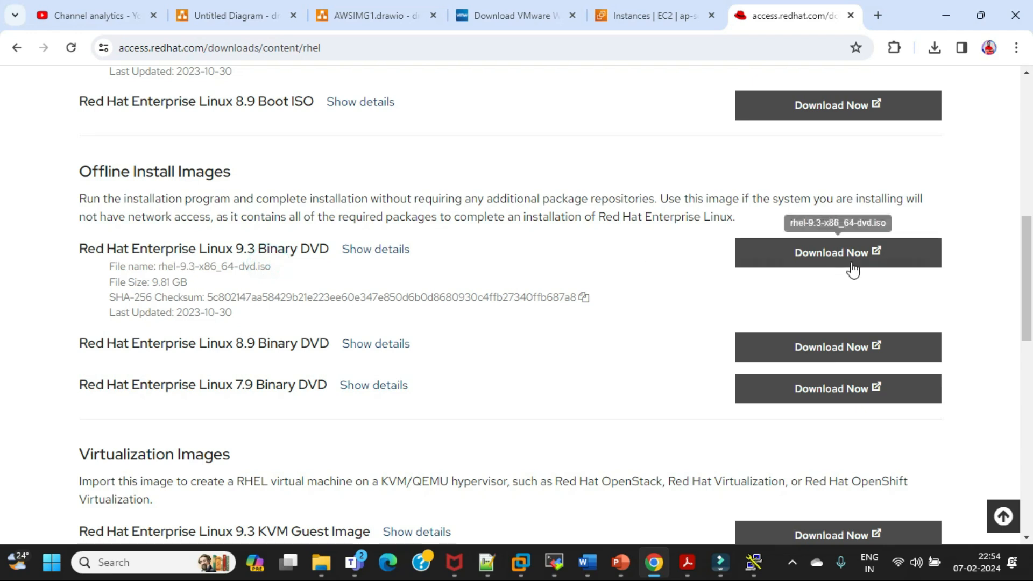
right_click(876, 249)
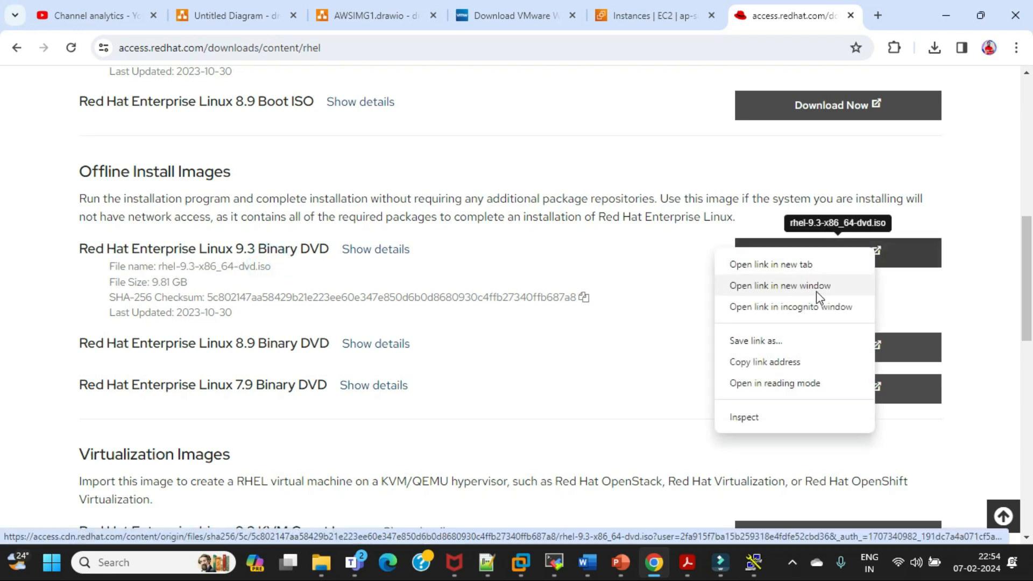
click(770, 363)
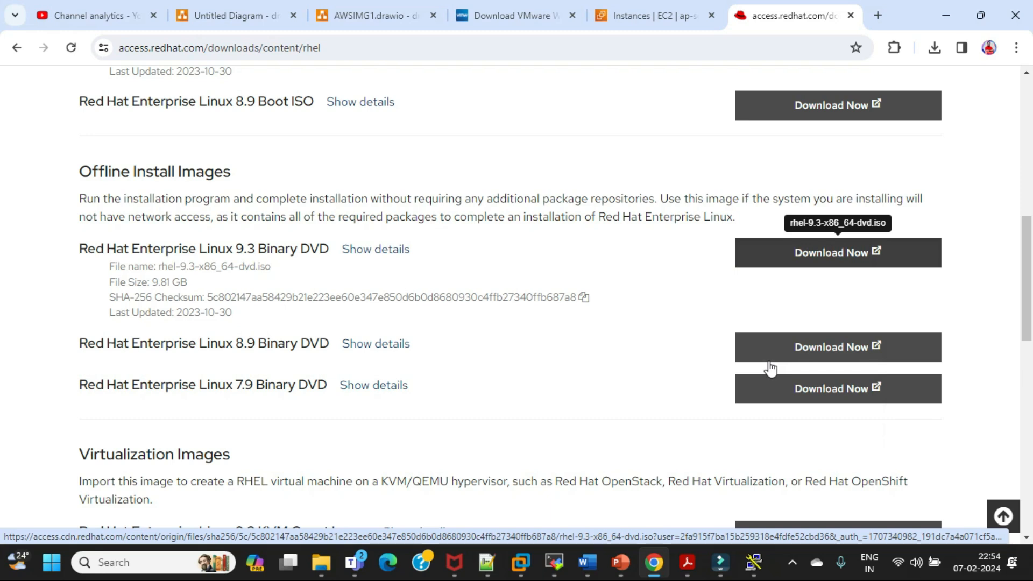
Send the copied ISO download link to the Youtube Member Live chat in Microsoft Teams, and return to Chrome
mouse_move(365, 569)
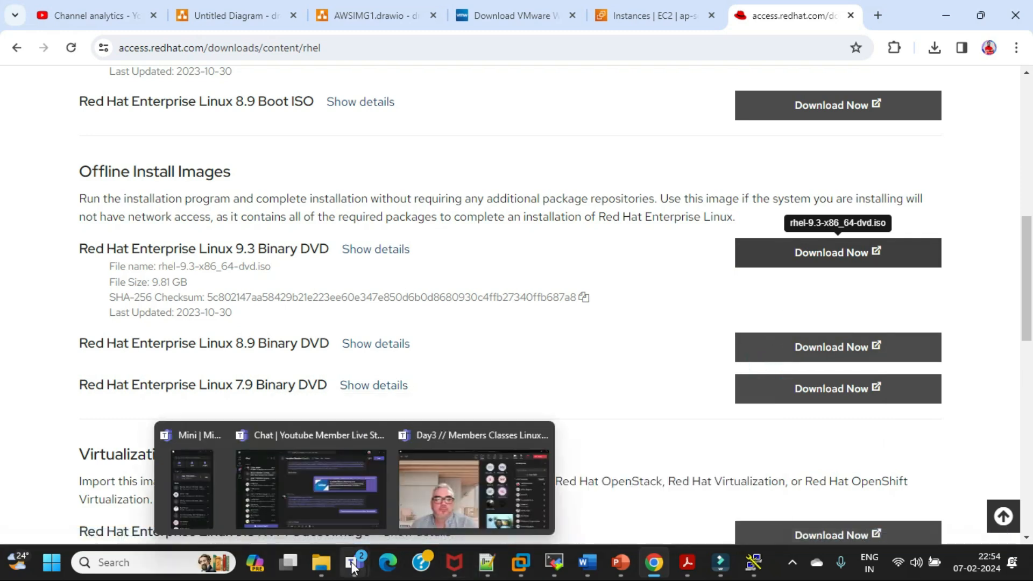
click(415, 506)
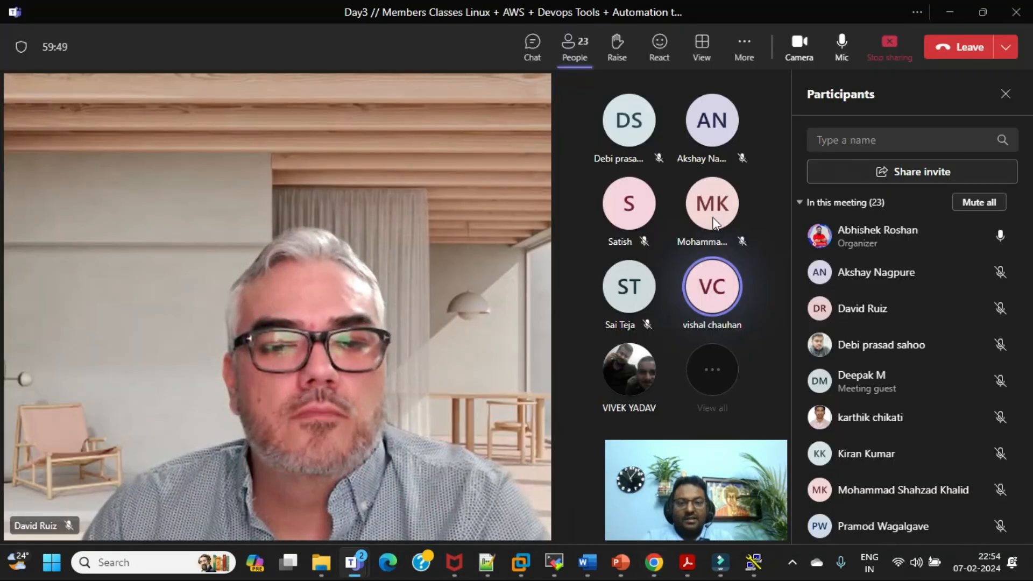
mouse_move(350, 562)
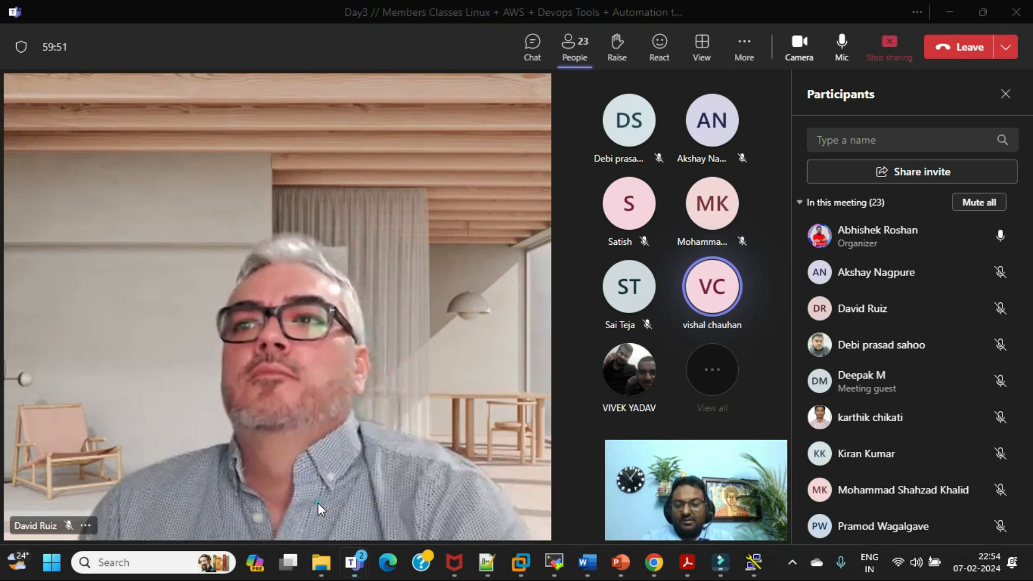
click(318, 503)
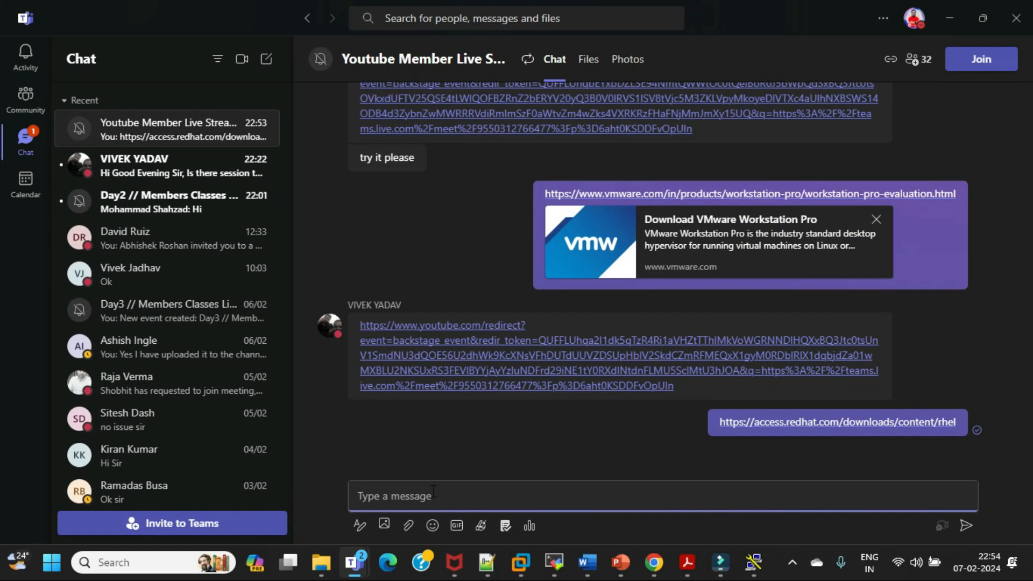
key(ctrl+v)
key(Return)
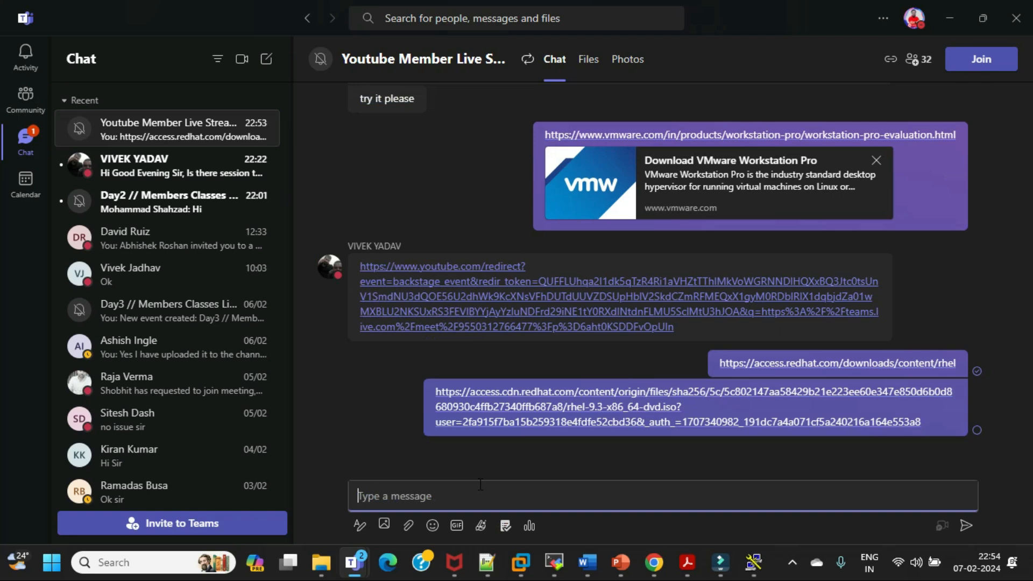
click(947, 23)
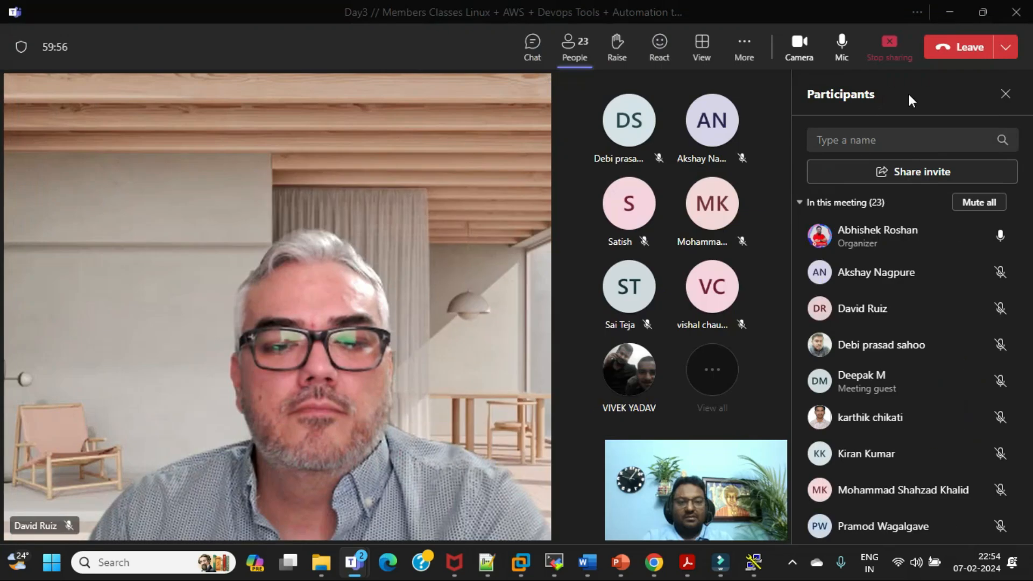
click(949, 16)
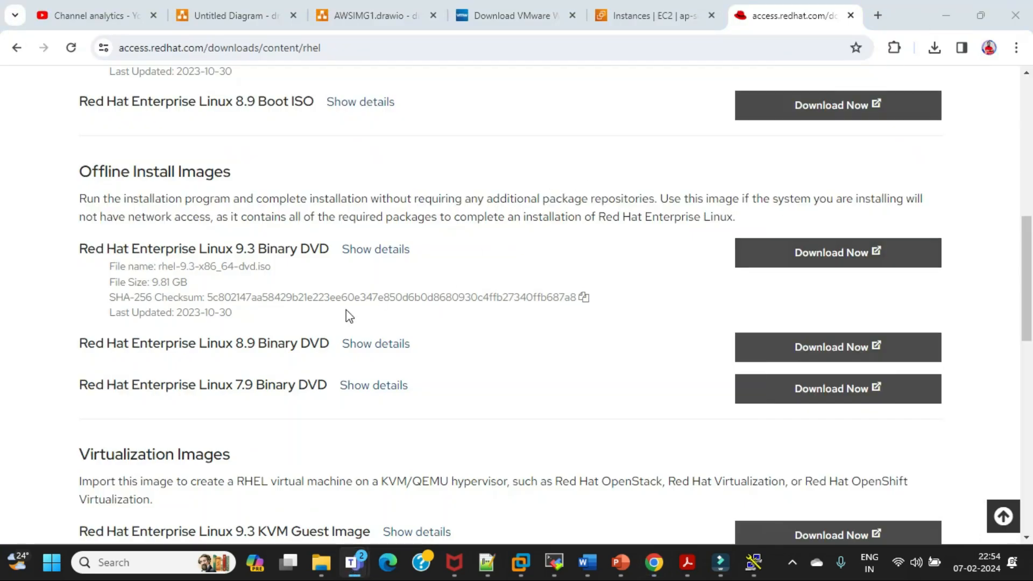
Review the file name of the Red Hat Enterprise Linux 9.3 Binary DVD and the virtualization images listed below it
drag(174, 266, 247, 267)
click(283, 267)
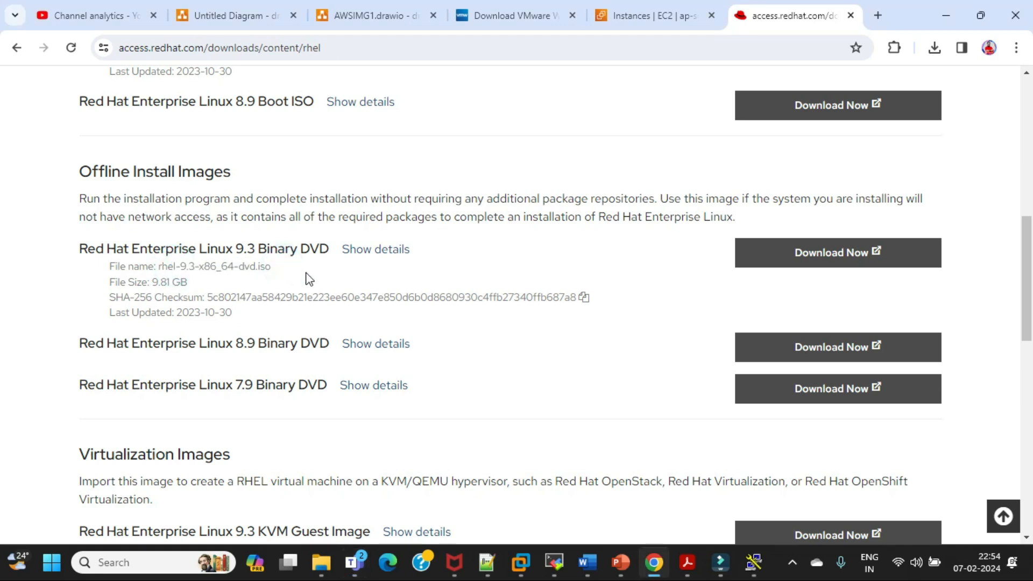
scroll(312, 277, down, 1)
scroll(486, 245, down, 1)
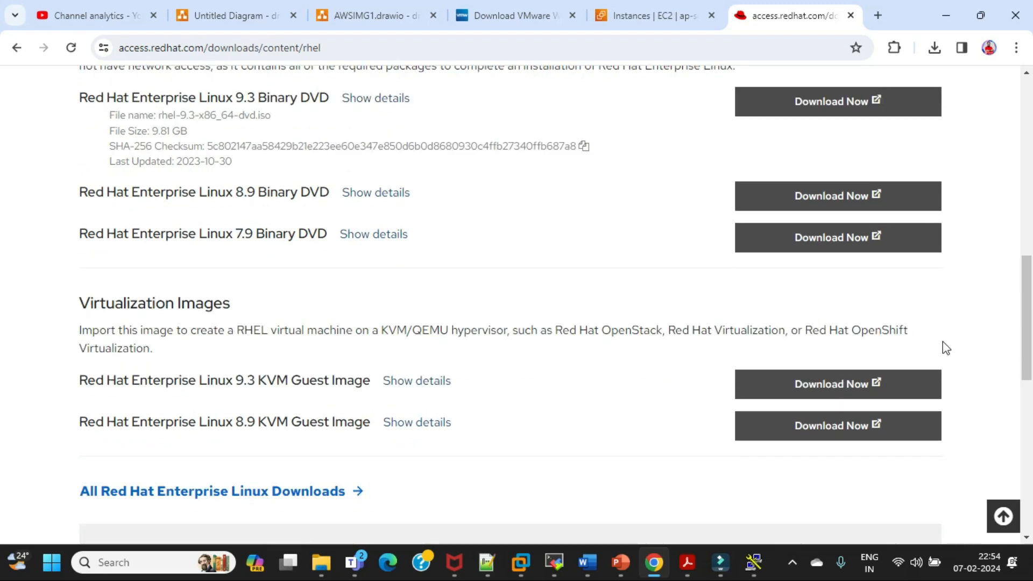
click(1011, 370)
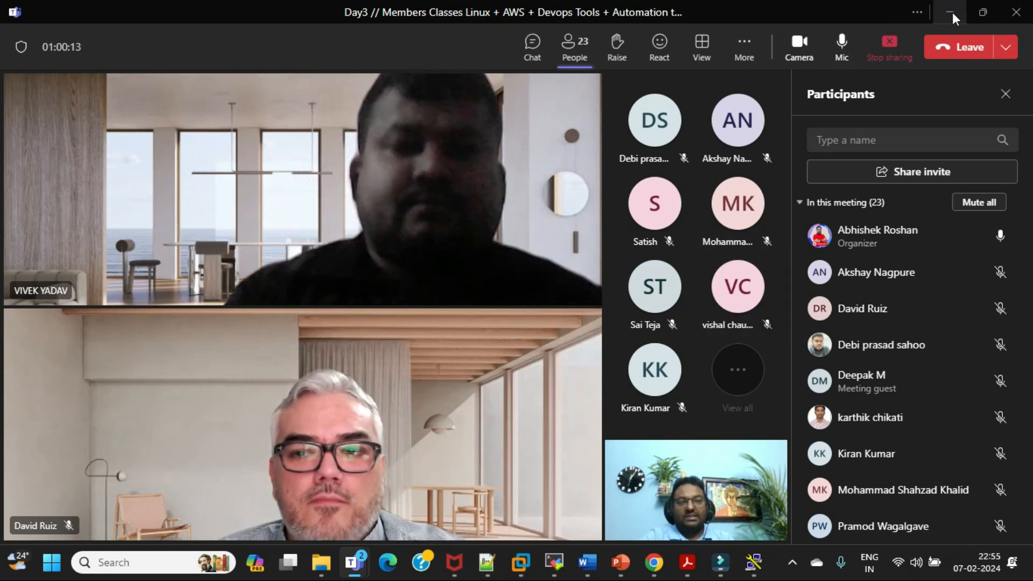
Switch to VMware Workstation and continue the New Virtual Machine Wizard with rhel-baseos-9.0-x86_64-dvd.iso as the installer disc image
mouse_move(521, 562)
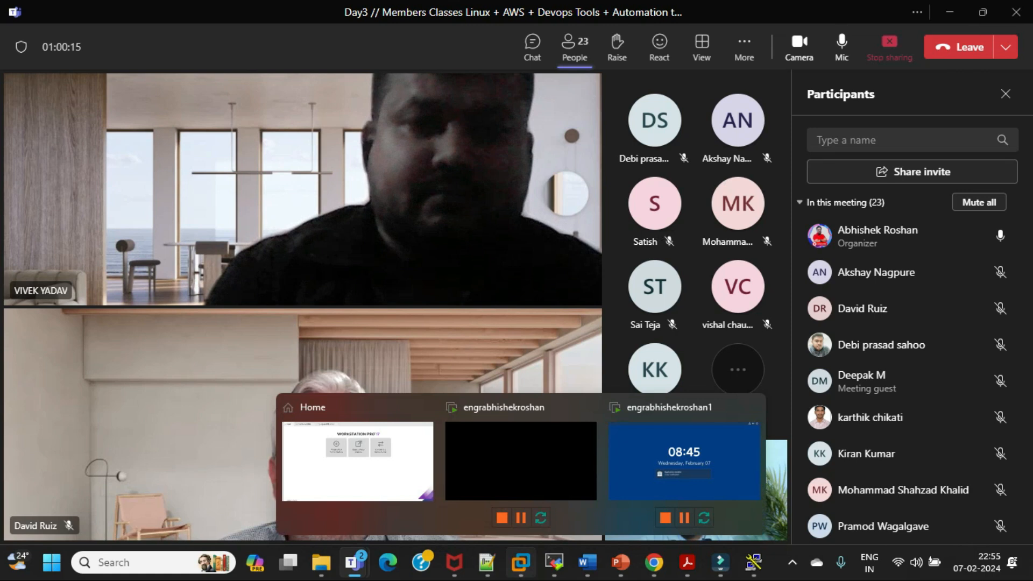
mouse_move(384, 482)
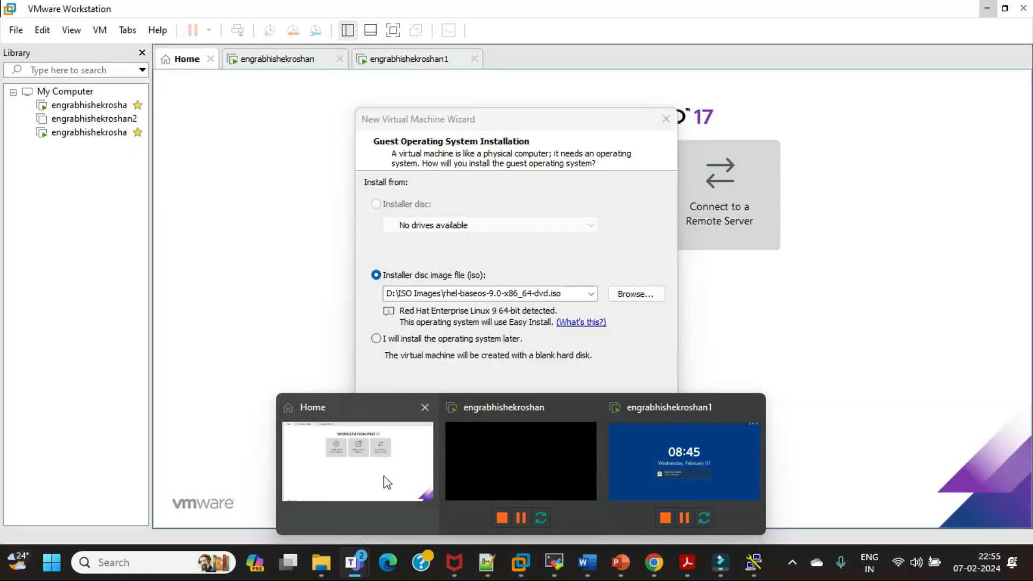
click(384, 480)
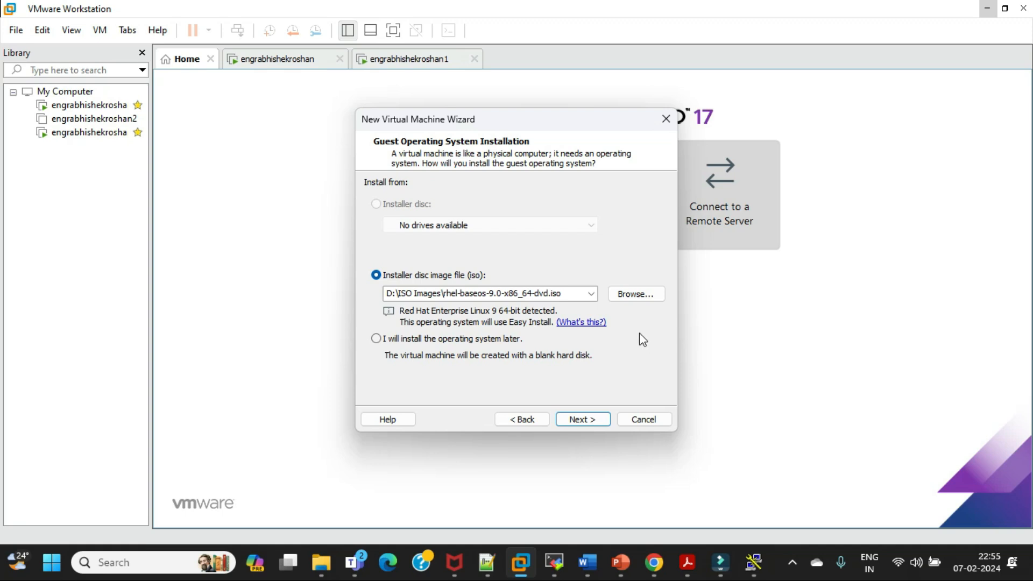
click(633, 295)
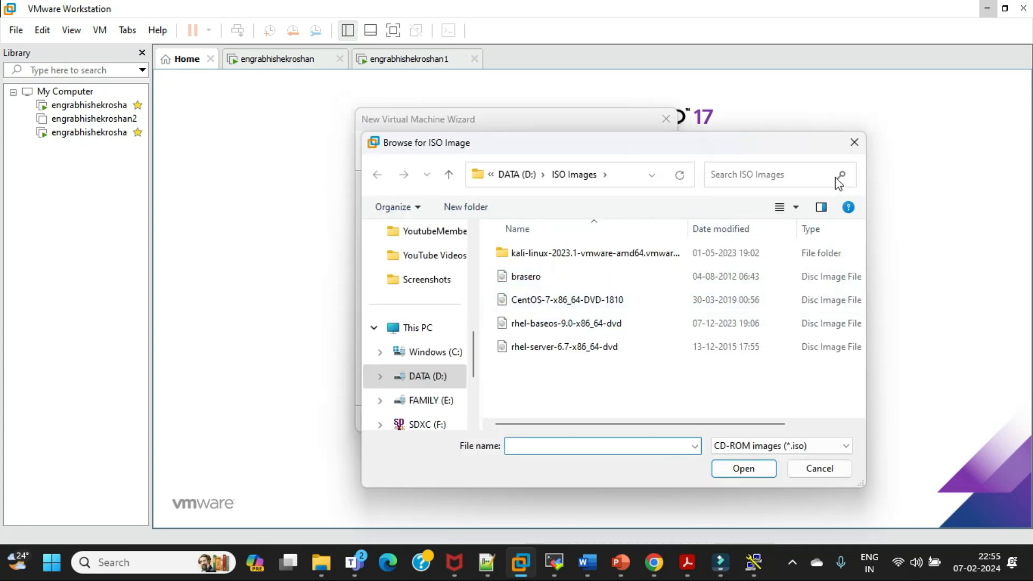
click(856, 139)
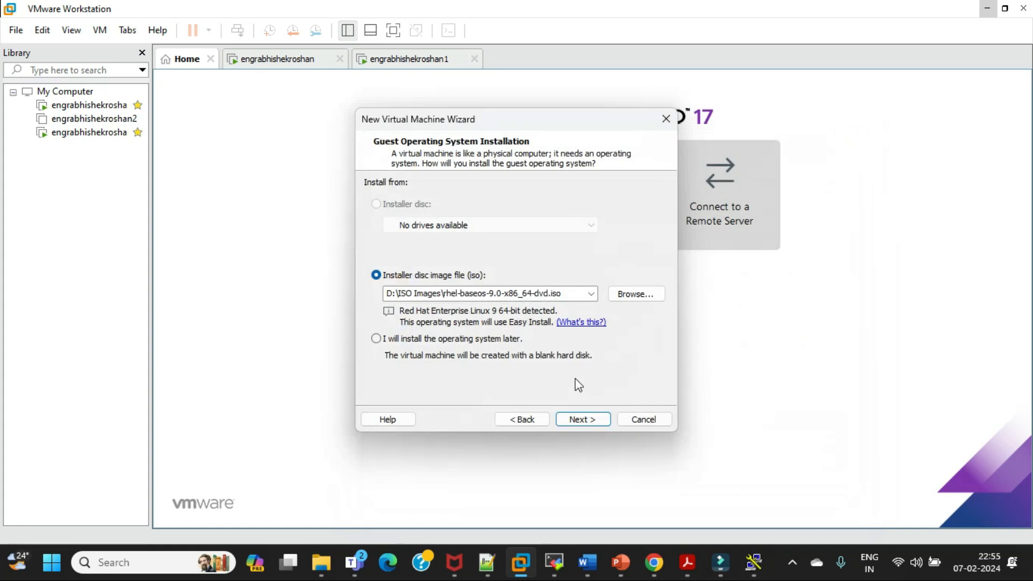
click(581, 423)
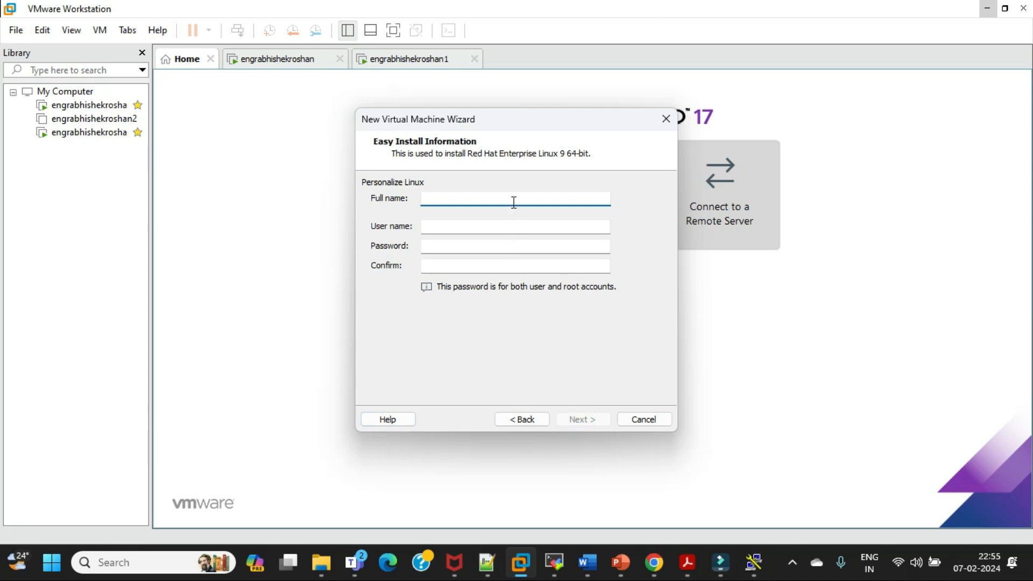
Enter the account's full name in the Easy Install information and copy it into the user name
text(rhe)
key(BackSpace)
key(BackSpace)
text(engrabhishekroshan)
drag(512, 199, 416, 199)
key(ctrl+c)
click(452, 232)
key(ctrl+v)
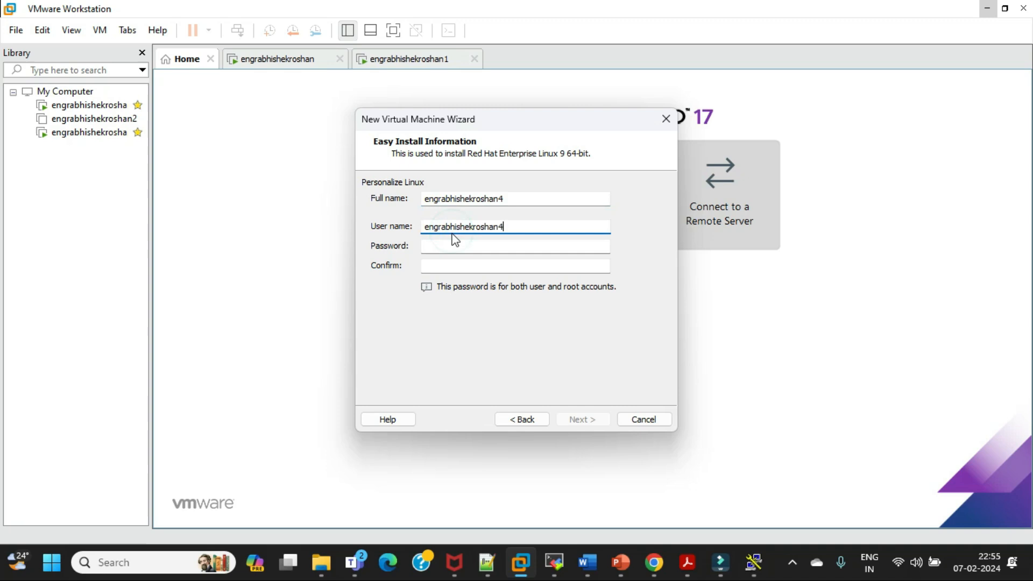
Enter and confirm the password for the user and root accounts, and return from the virtual machine naming page to the Easy Install information
click(452, 246)
text(123456789)
click(489, 264)
text(123456789)
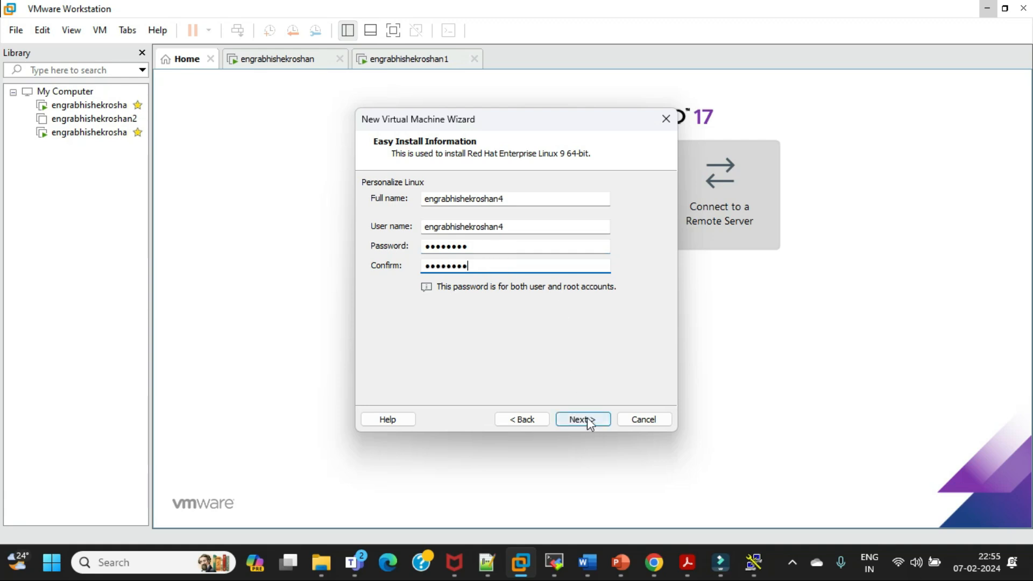
click(585, 415)
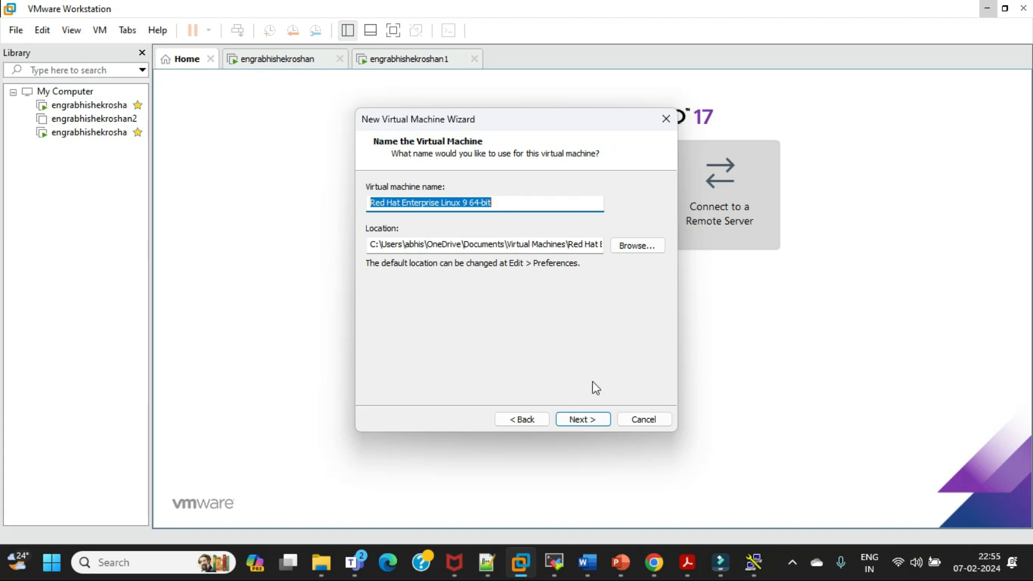
click(521, 419)
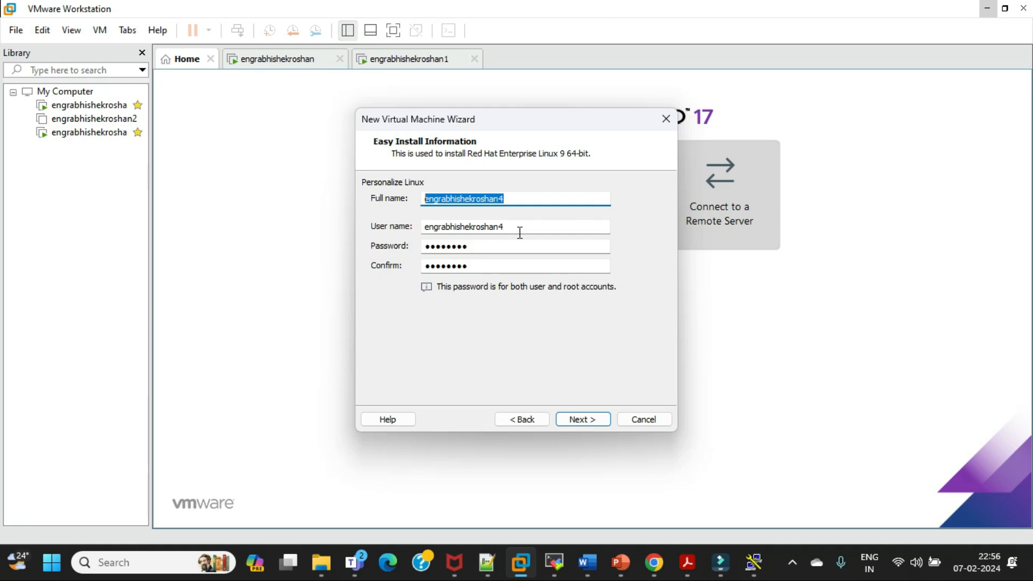
Re-enter the password for the user and root accounts in the Easy Install information
click(285, 59)
click(478, 246)
click(477, 267)
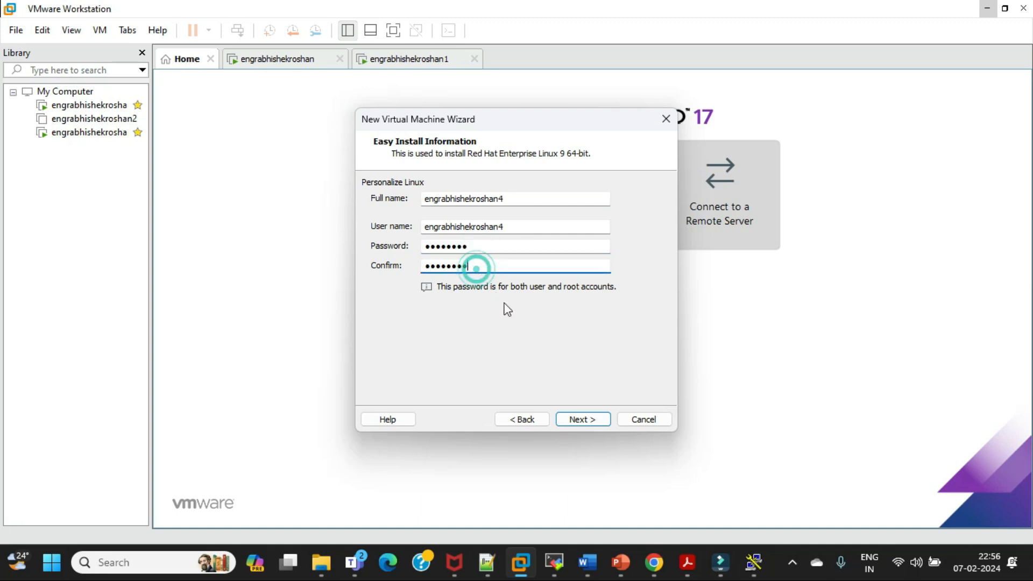
click(493, 248)
key(BackSpace)
key(BackSpace)
key(BackSpace)
key(BackSpace)
key(BackSpace)
key(BackSpace)
key(BackSpace)
key(BackSpace)
text(123456789)
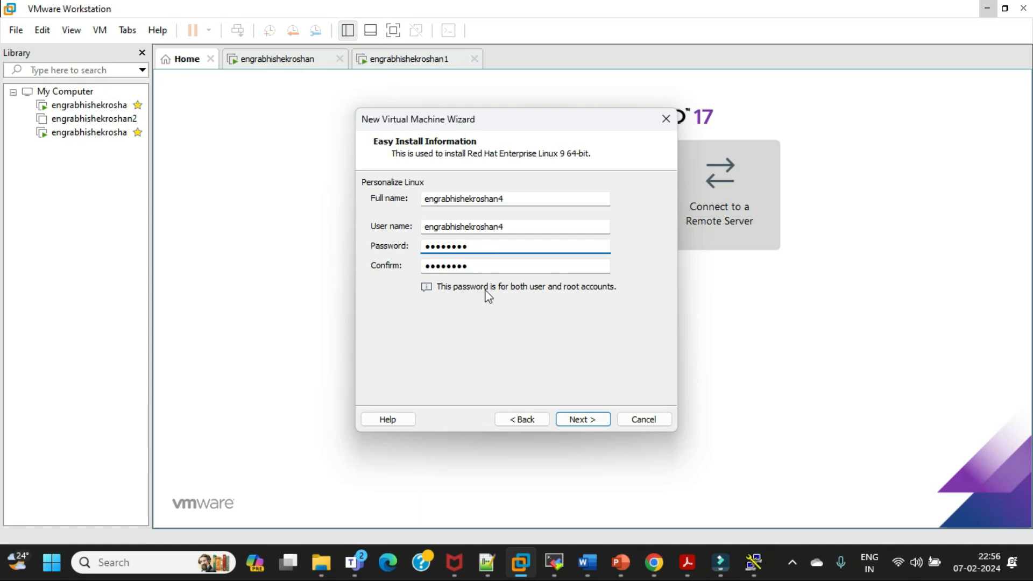
Re-enter the password confirmation and try to continue to the virtual machine naming page
click(489, 266)
key(BackSpace)
key(BackSpace)
key(BackSpace)
key(BackSpace)
key(BackSpace)
key(BackSpace)
key(BackSpace)
key(BackSpace)
key(BackSpace)
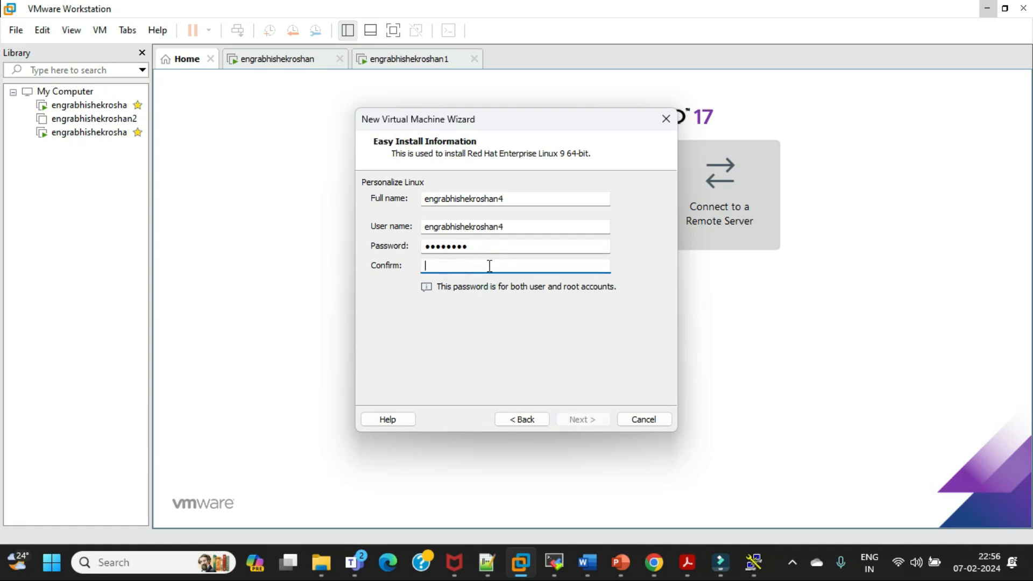
text(123456)
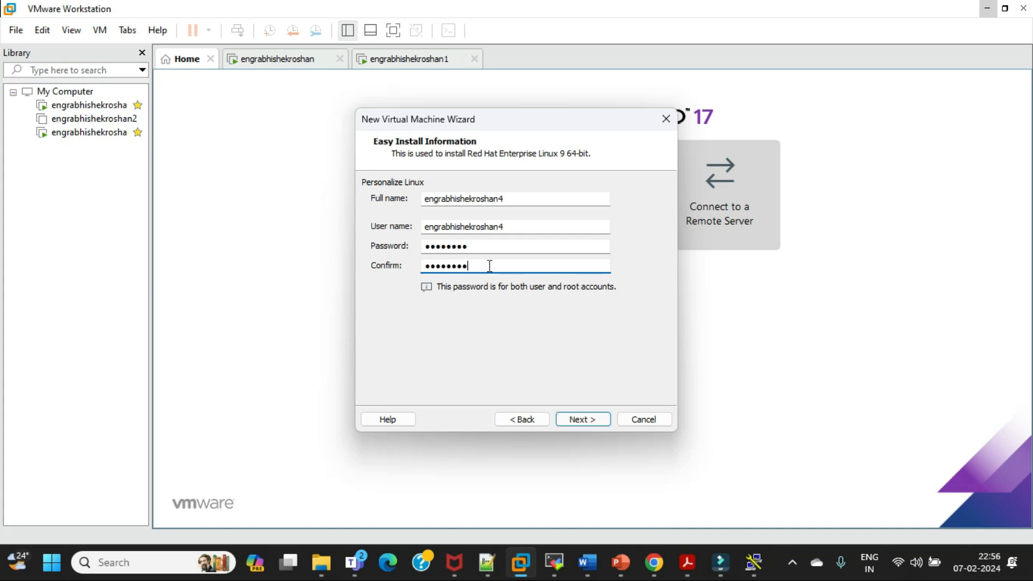
click(591, 420)
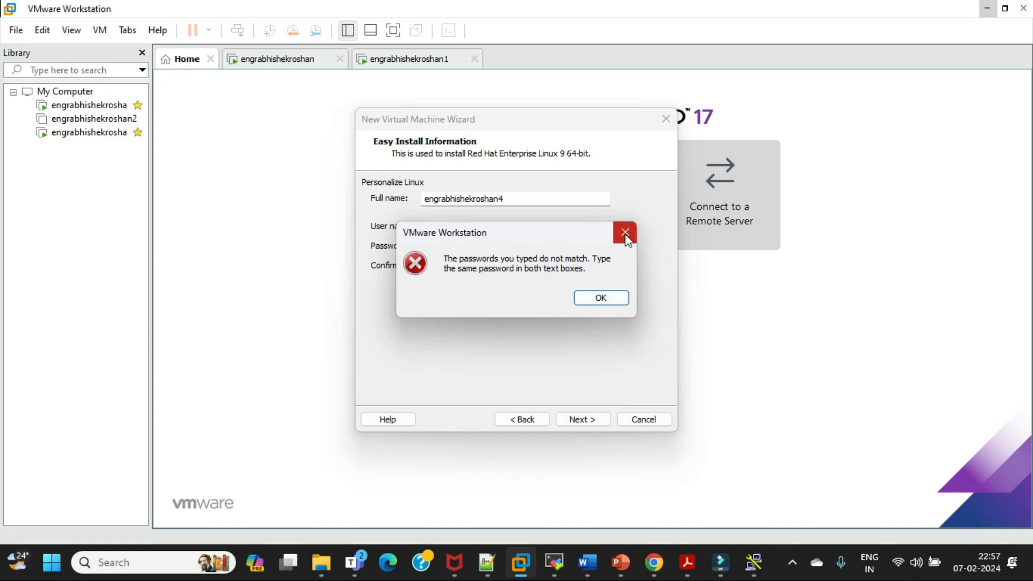
click(625, 234)
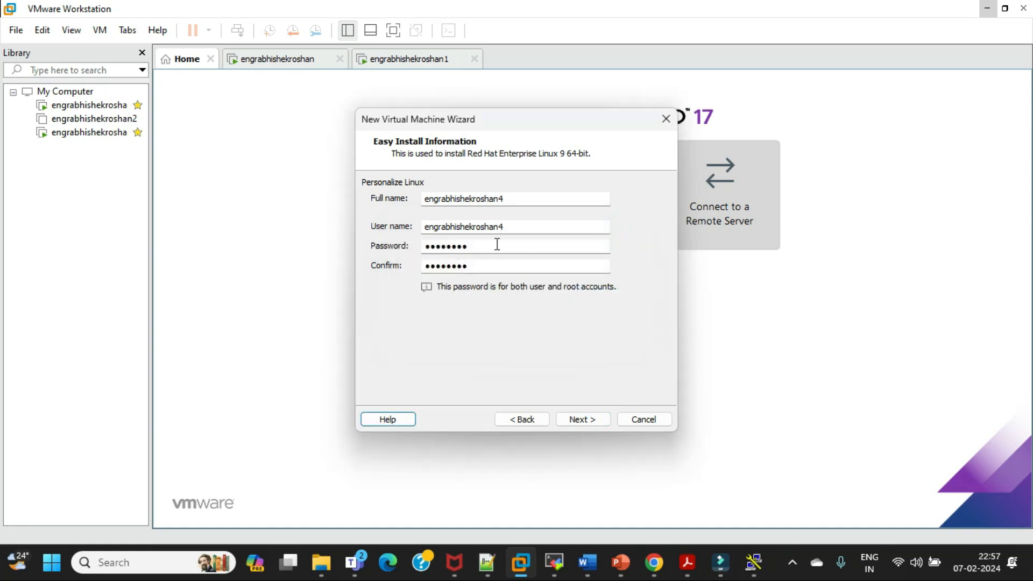
Clear the password confirmation, enter it again to match the password, and continue to the virtual machine naming page
click(492, 263)
key(BackSpace)
key(BackSpace)
key(BackSpace)
key(BackSpace)
key(BackSpace)
key(BackSpace)
key(BackSpace)
key(BackSpace)
key(BackSpace)
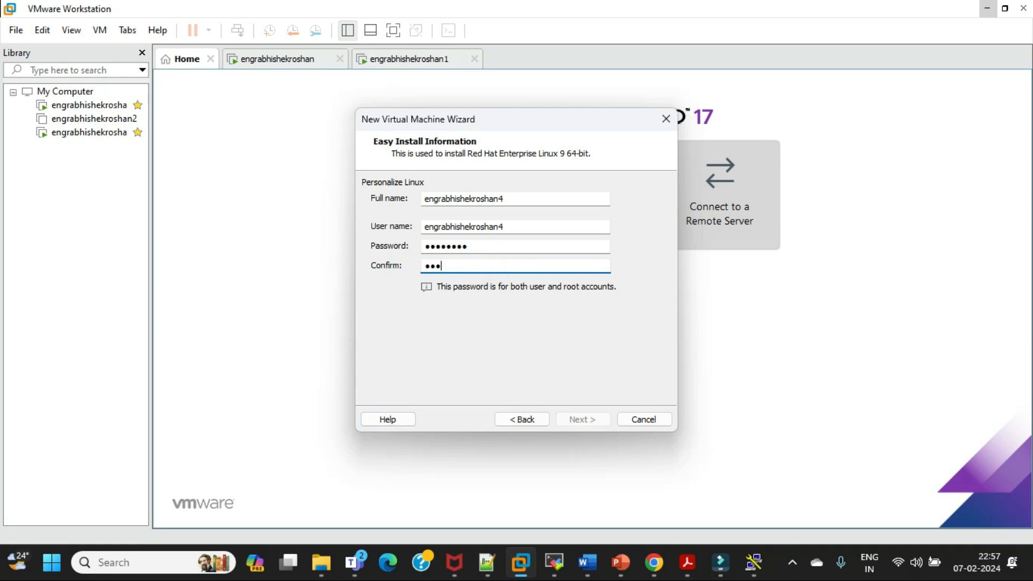
text(•••••••••)
click(590, 419)
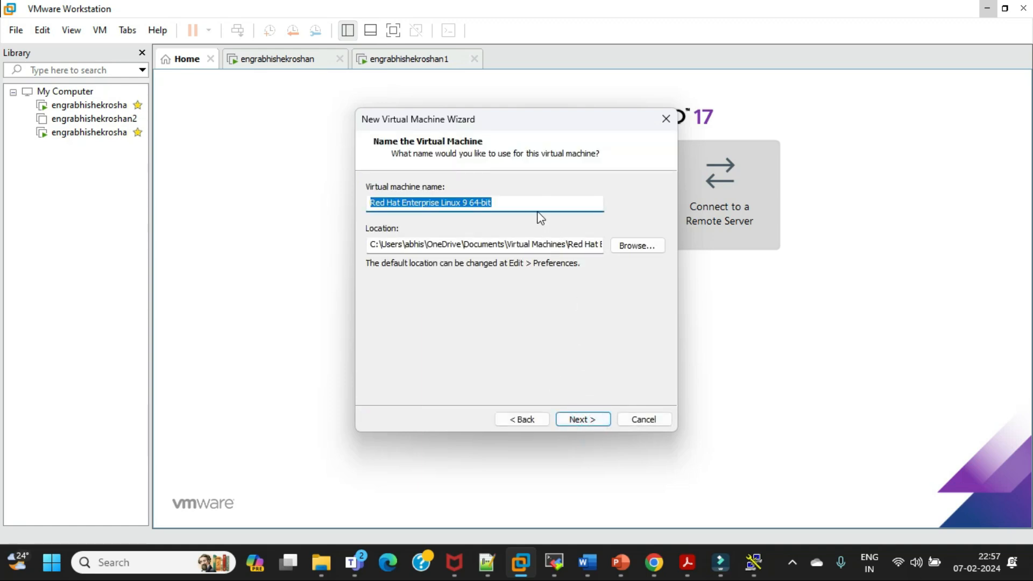
Name the virtual machine the same as the user name entered in the Easy Install information
text(en)
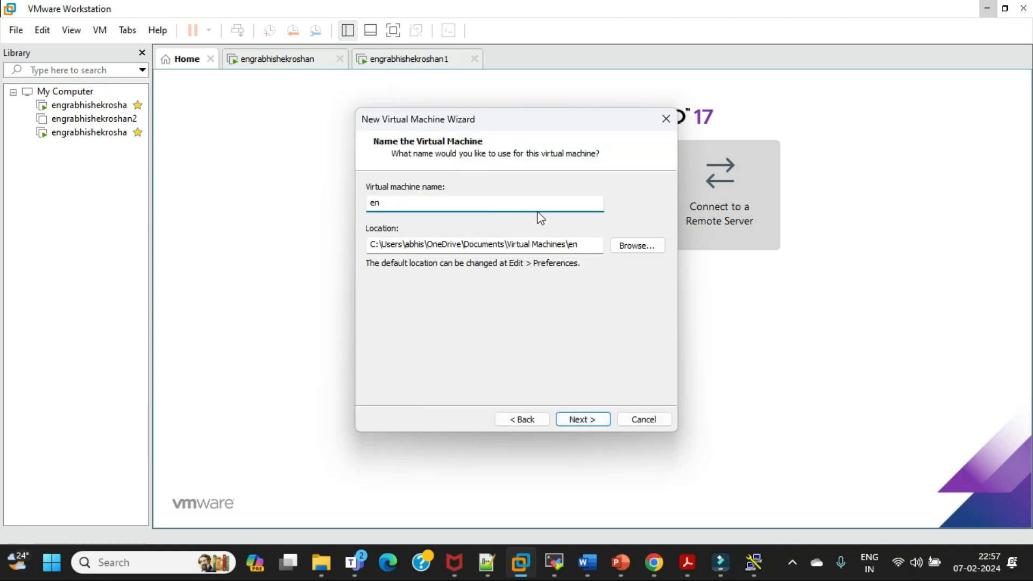
text(grabhishekroshan4)
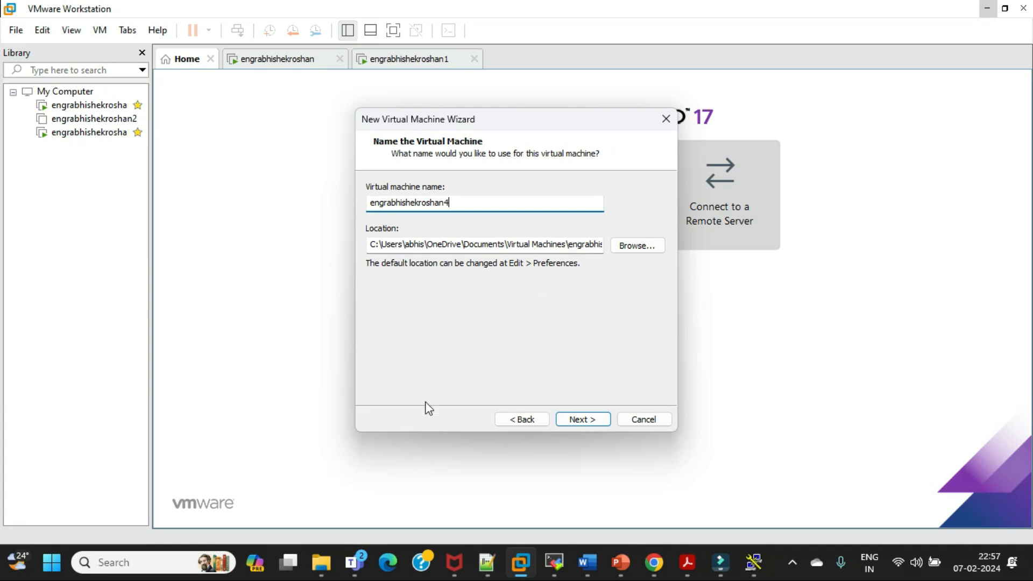
Switch to File Explorer and look through the vmware and VMware Workstation 9.0.1 Build 894247 Final folders on DATA (D:)
key(super+e)
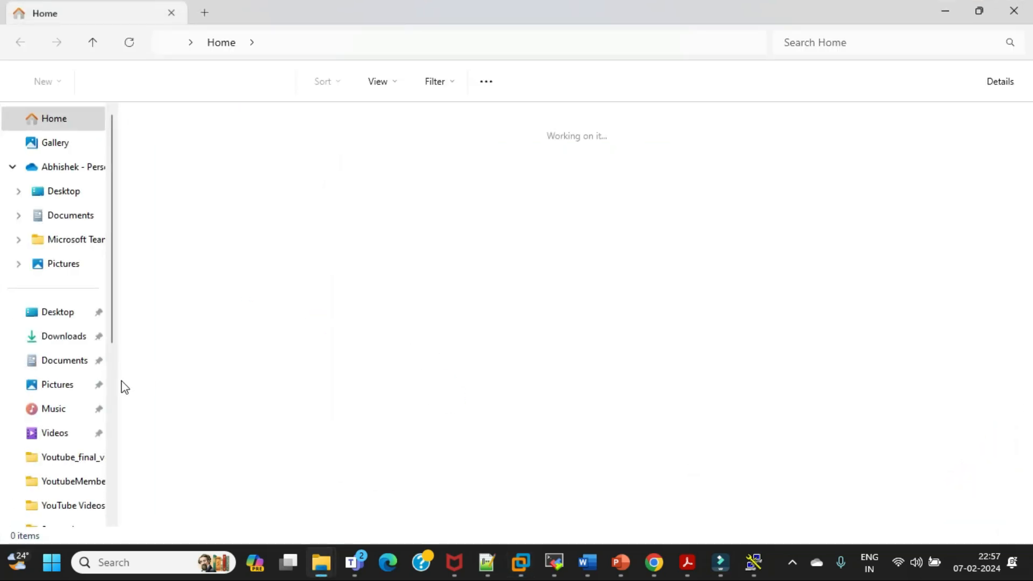
click(62, 428)
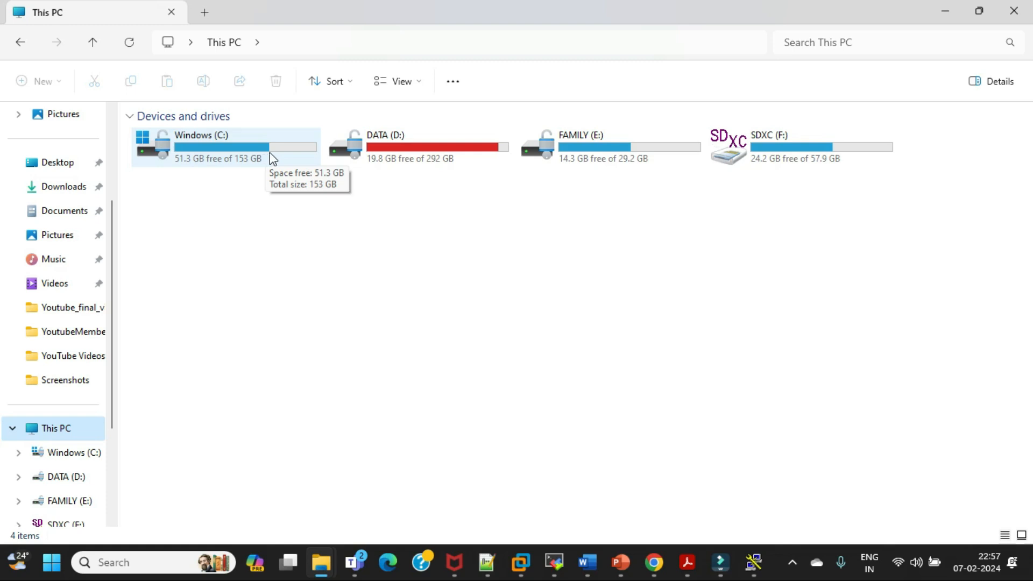
double_click(436, 153)
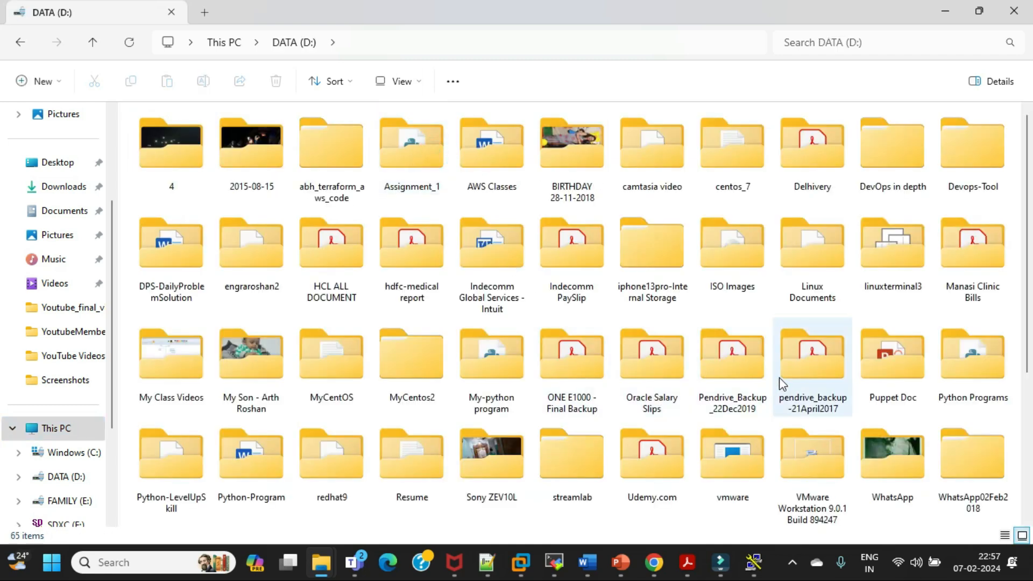
scroll(574, 294, down, 3)
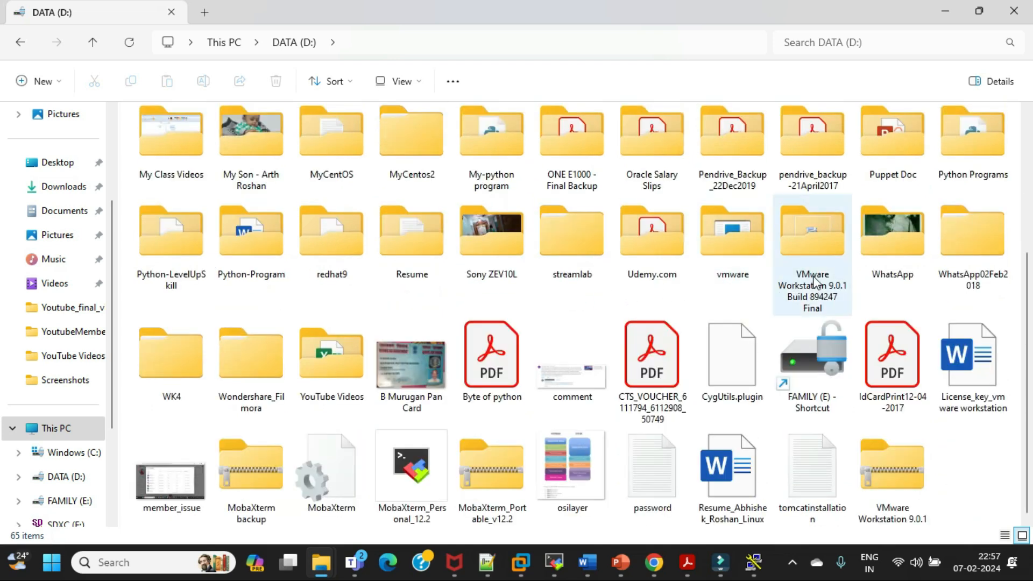
mouse_move(821, 267)
double_click(731, 253)
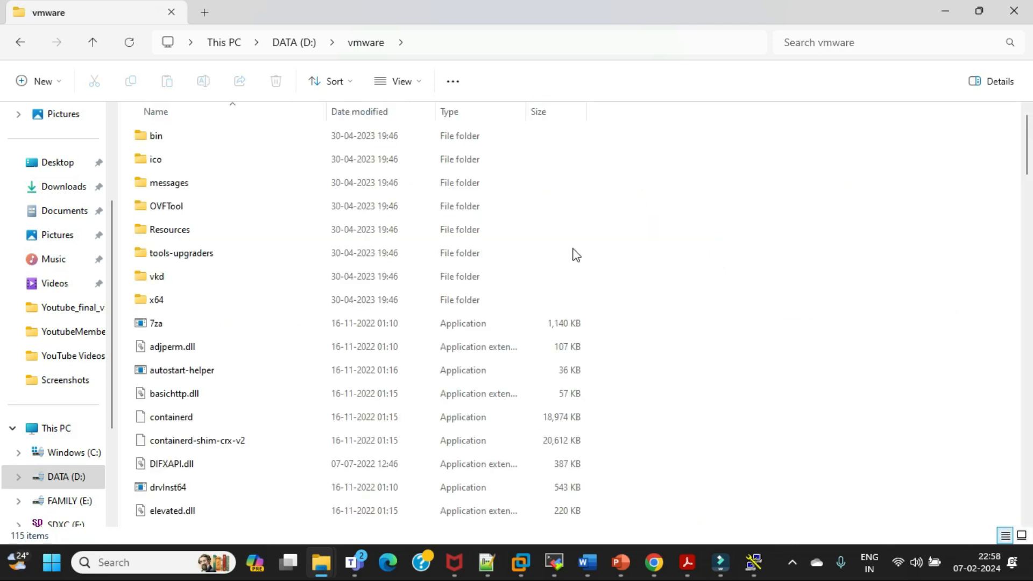
click(294, 42)
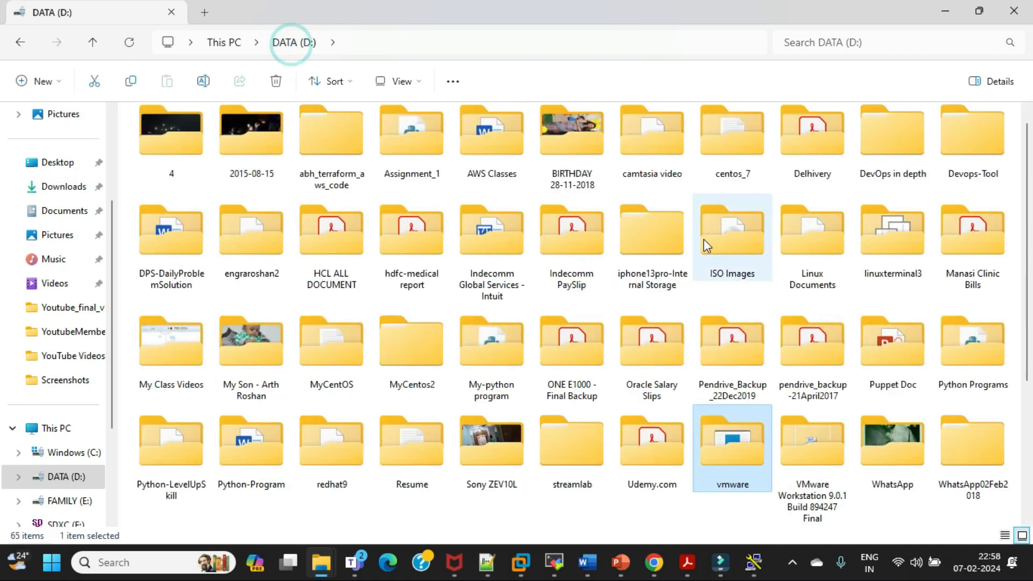
scroll(816, 395, down, 3)
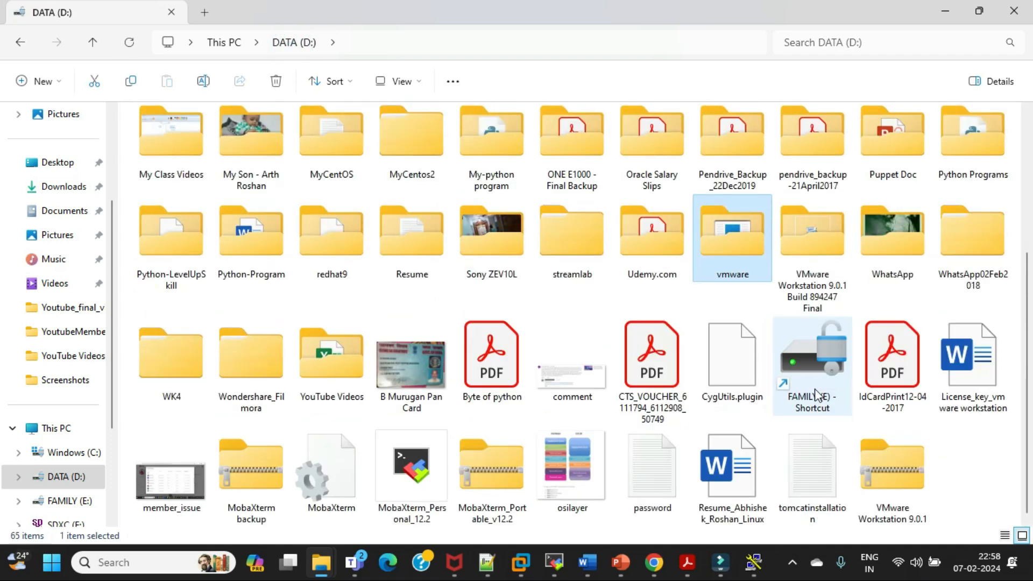
double_click(805, 237)
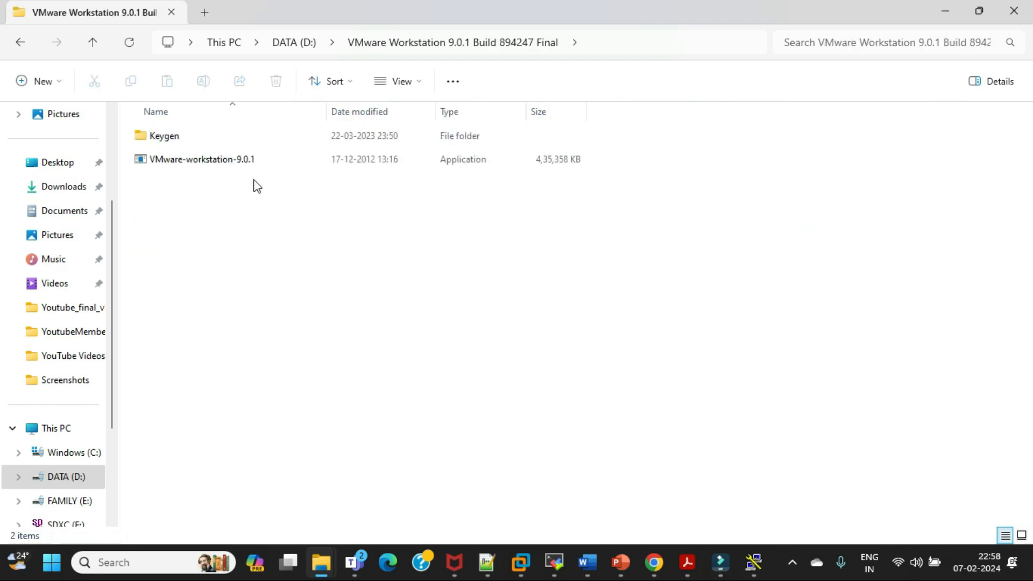
click(285, 42)
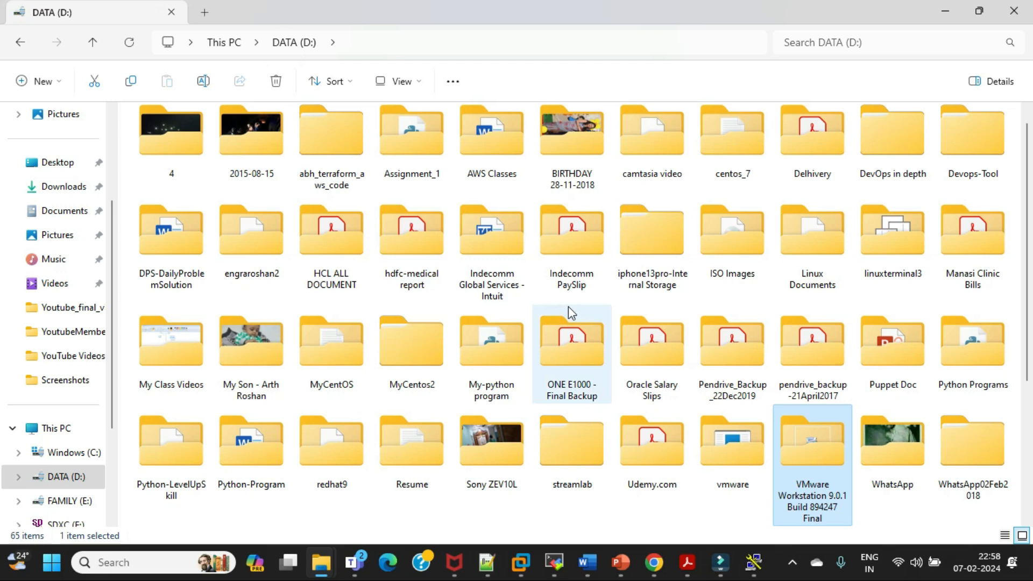
Examine the CentOS 7 64-bit virtual machine files in their folder on DATA (D:), review the drives, and return to VMware Workstation
double_click(266, 239)
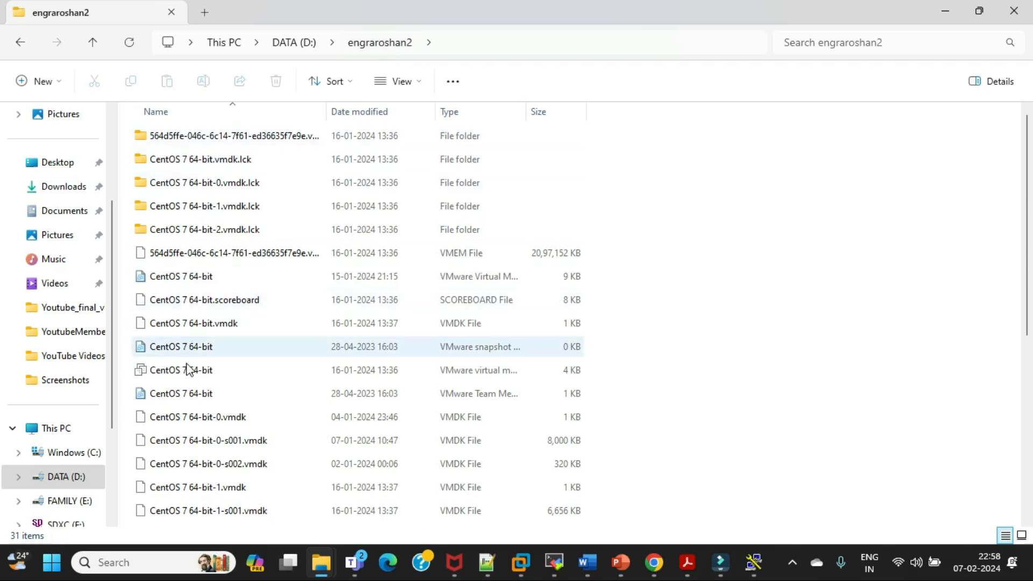
scroll(207, 391, down, 1)
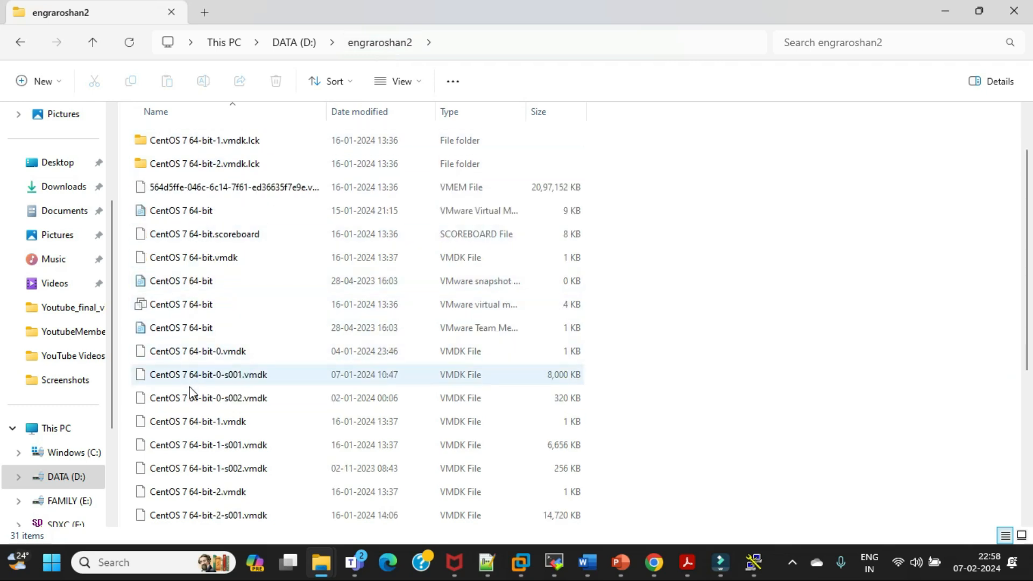
scroll(199, 422, down, 1)
scroll(263, 398, down, 3)
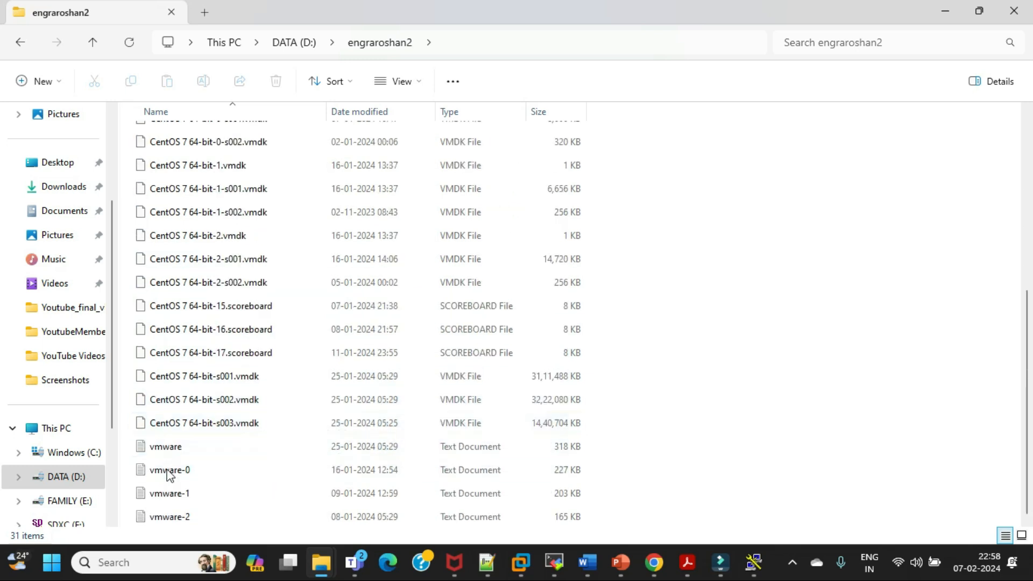
scroll(228, 413, up, 5)
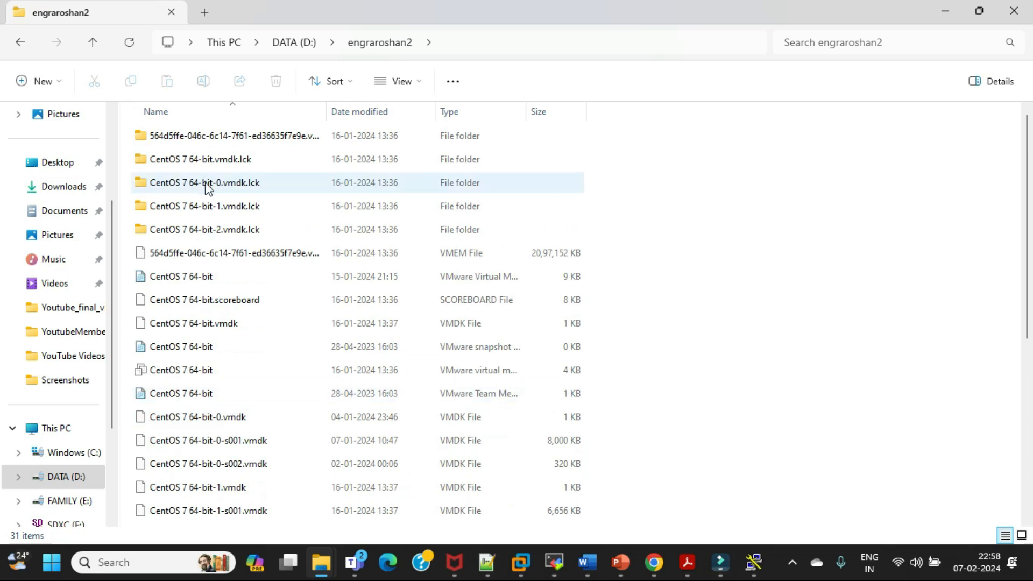
mouse_move(208, 162)
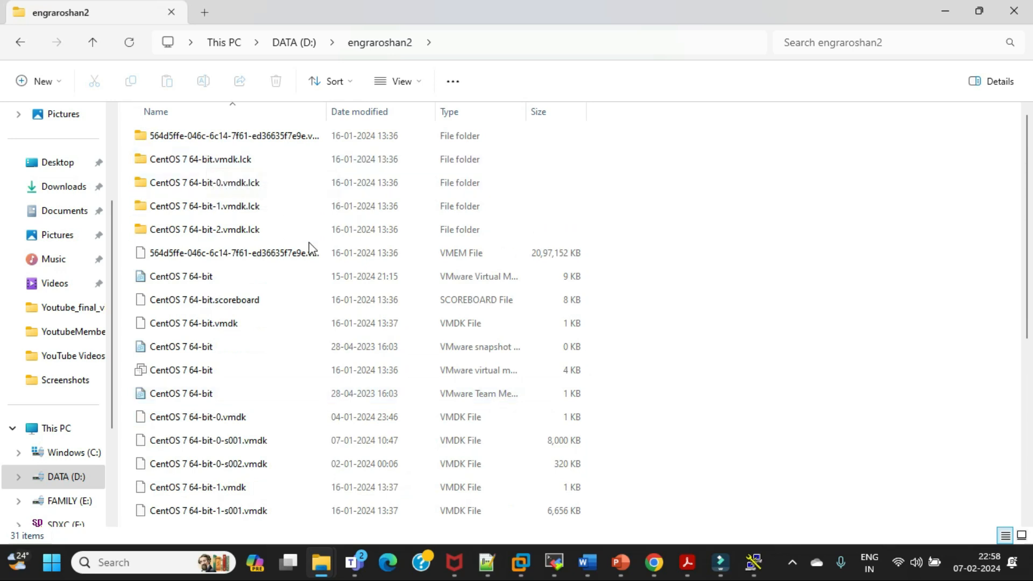
click(43, 428)
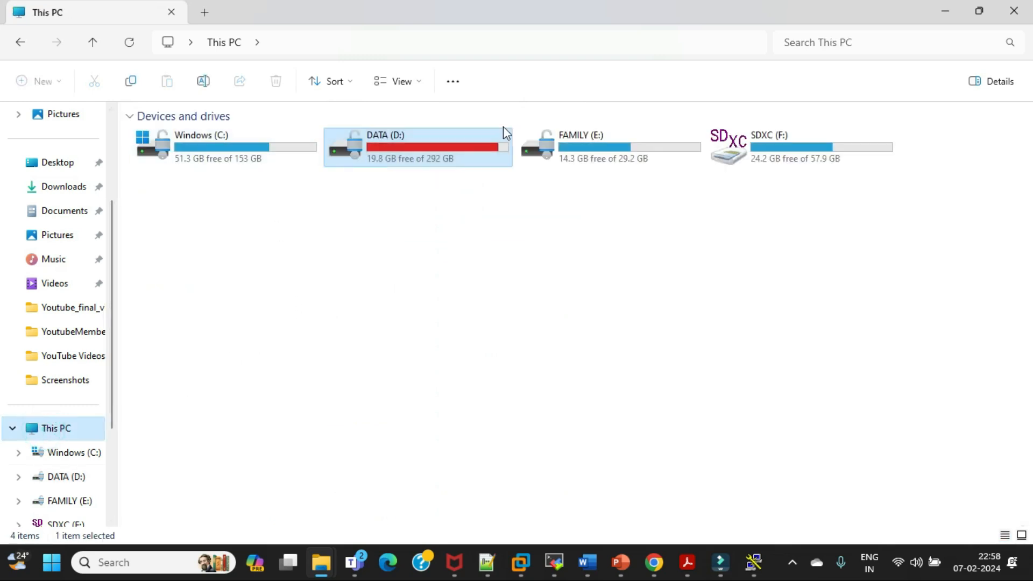
click(948, 16)
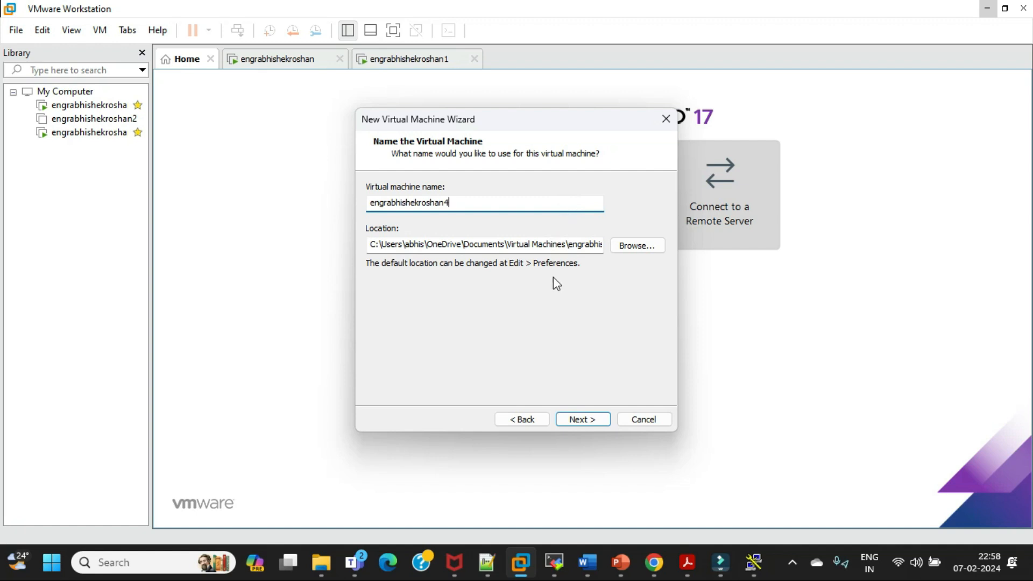
Browse for the virtual machine location and expand DATA (D:) under This PC
click(635, 248)
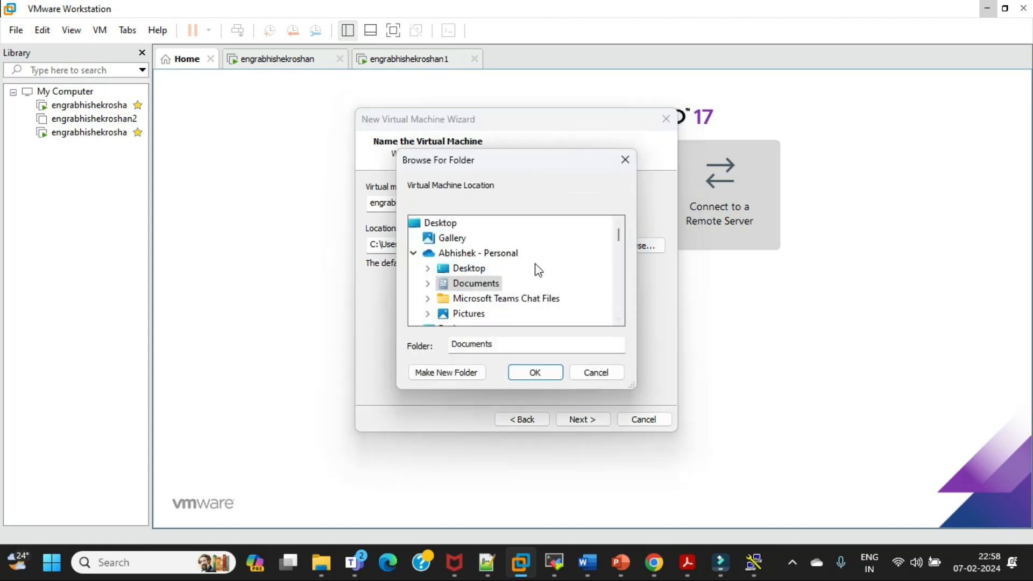
scroll(536, 269, down, 3)
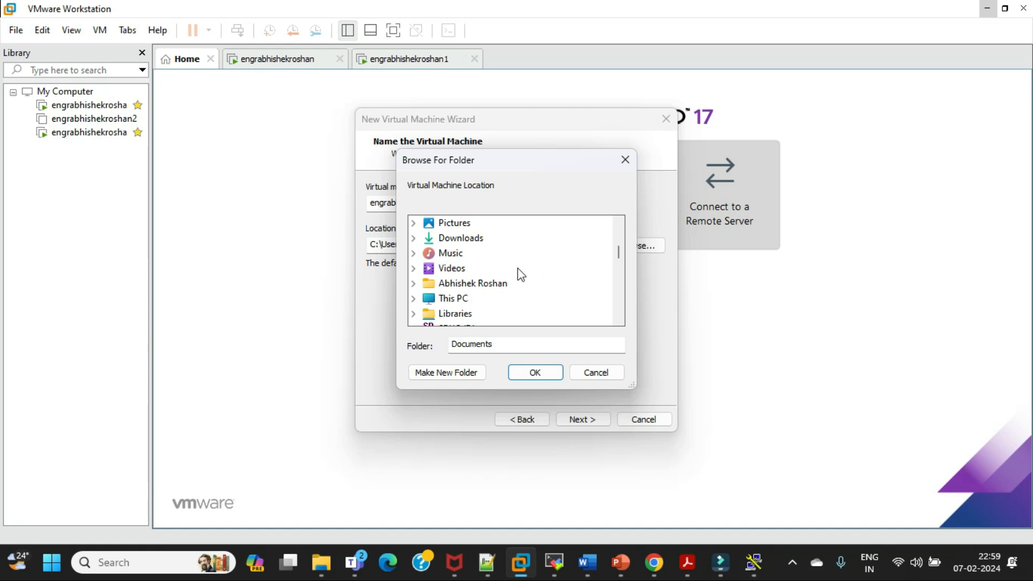
click(413, 298)
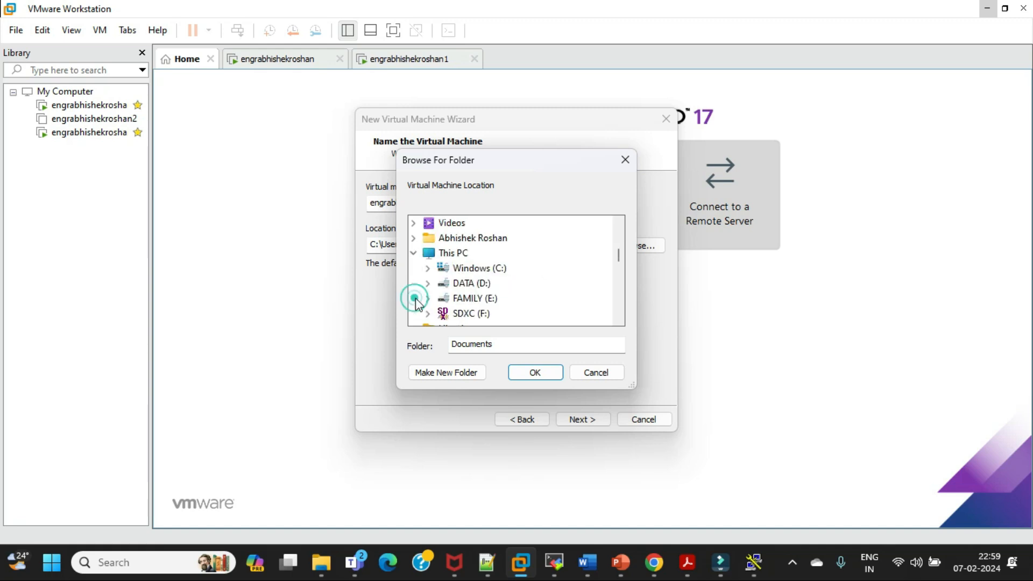
double_click(471, 289)
scroll(566, 293, down, 1)
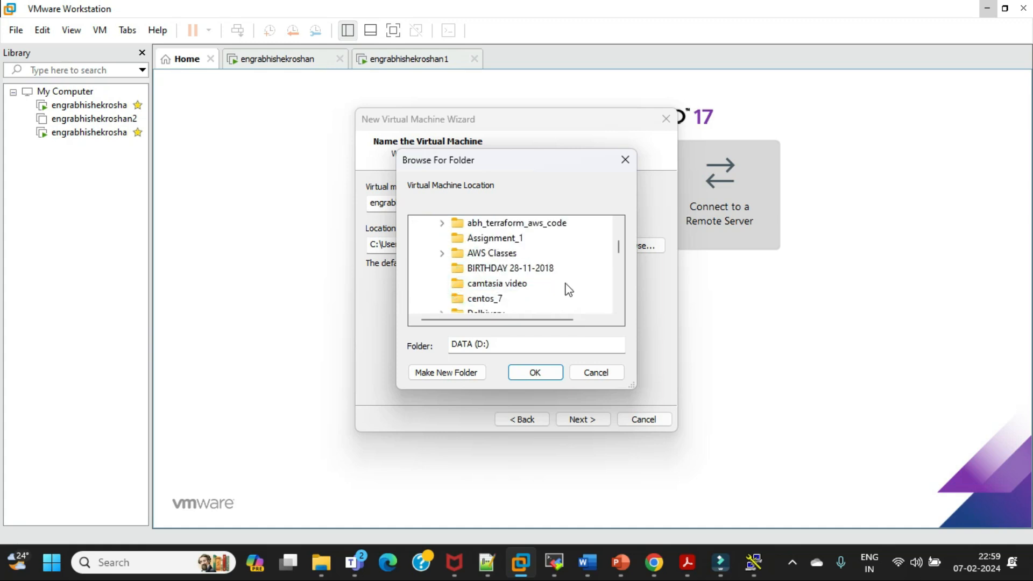
Make a new folder on DATA (D:) with the same name as the virtual machine
click(460, 372)
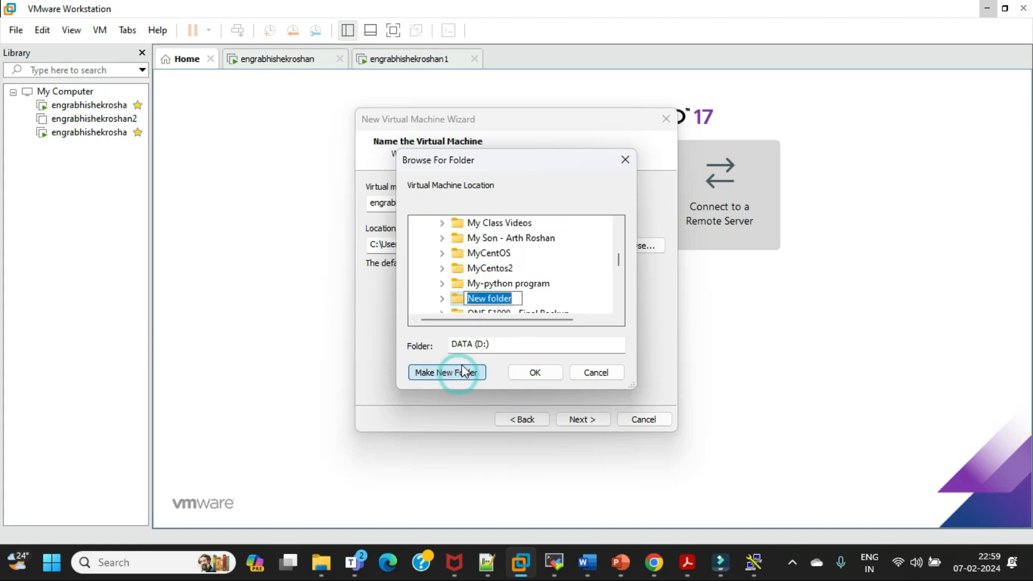
text(engrabhishekros)
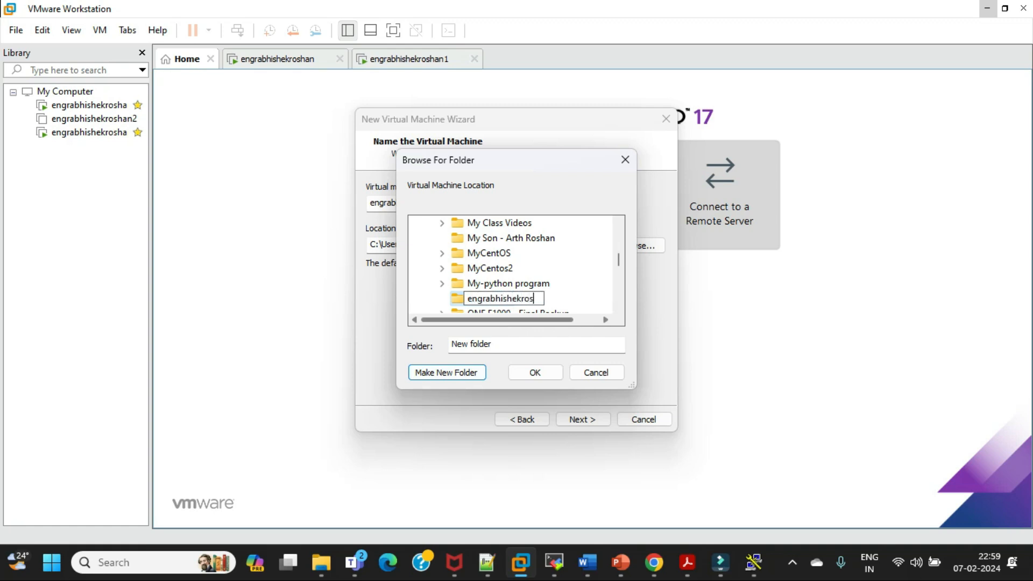
text(han4)
click(595, 298)
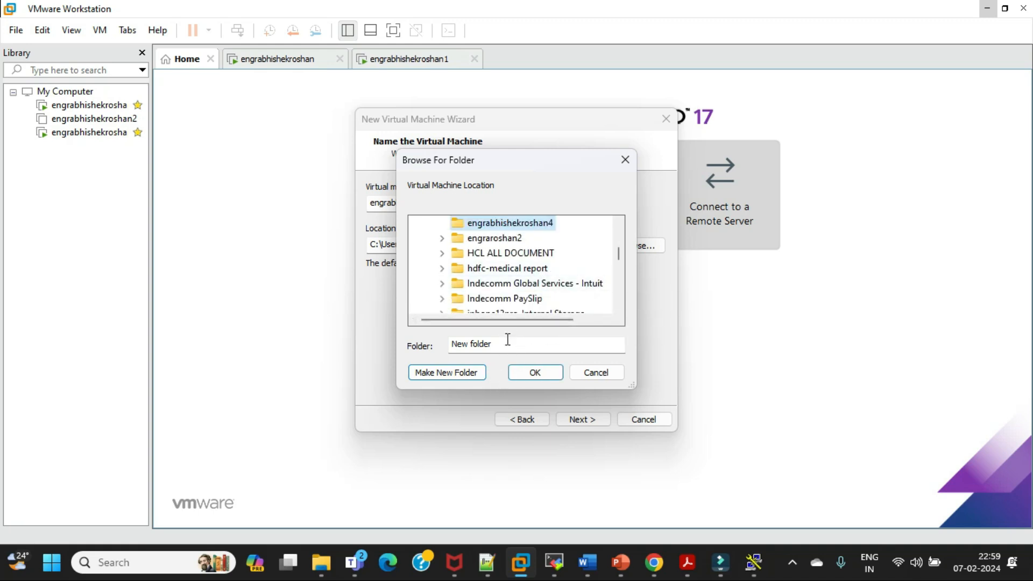
Use the newly created folder on DATA (D:) as the virtual machine's location and continue the wizard
click(526, 222)
click(542, 222)
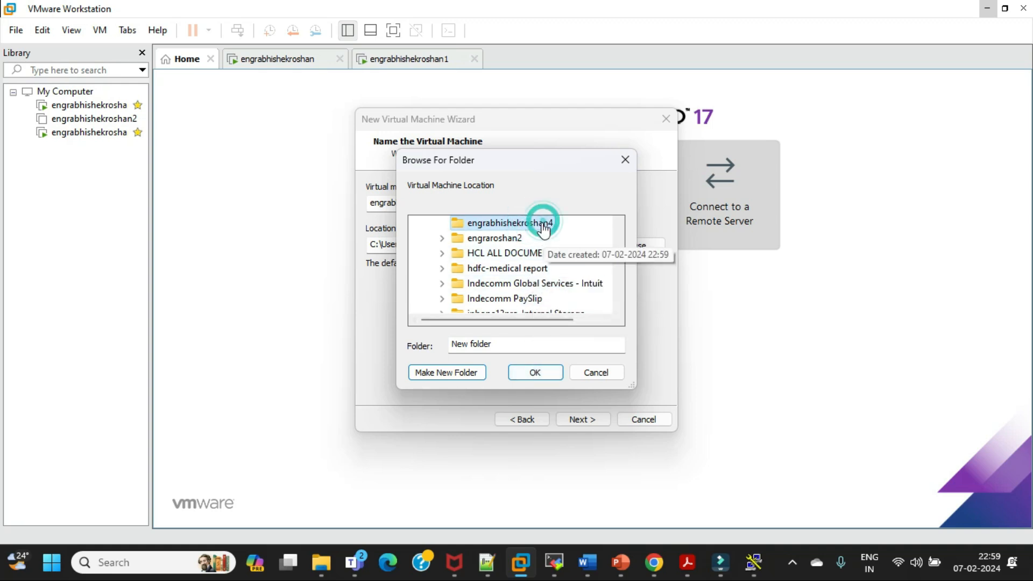
click(461, 222)
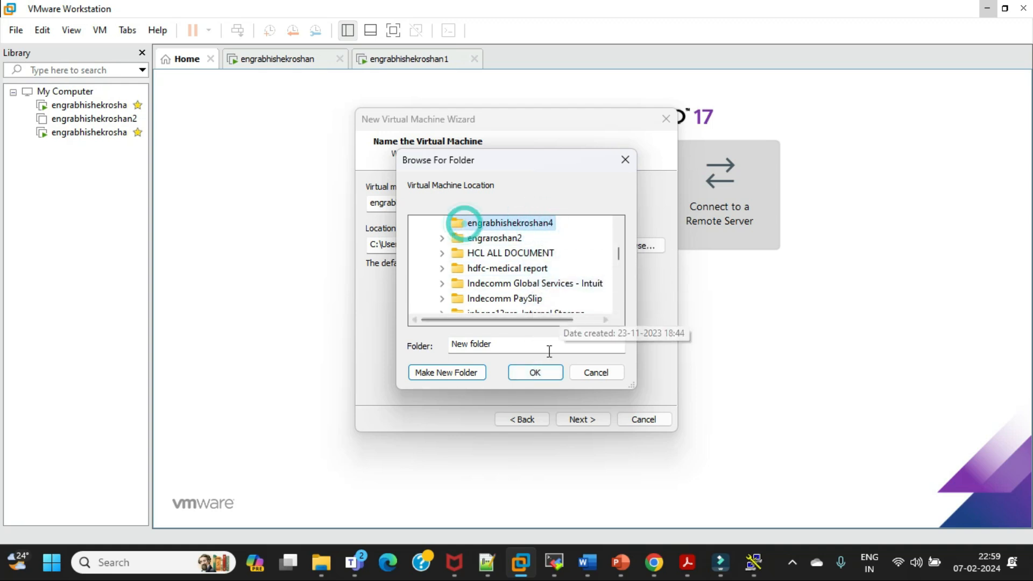
click(533, 374)
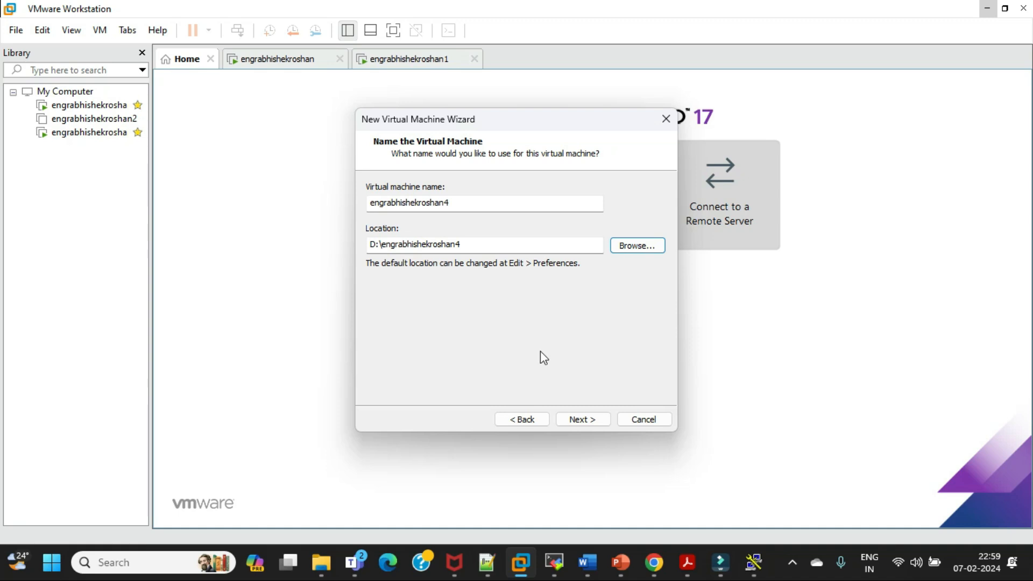
click(590, 420)
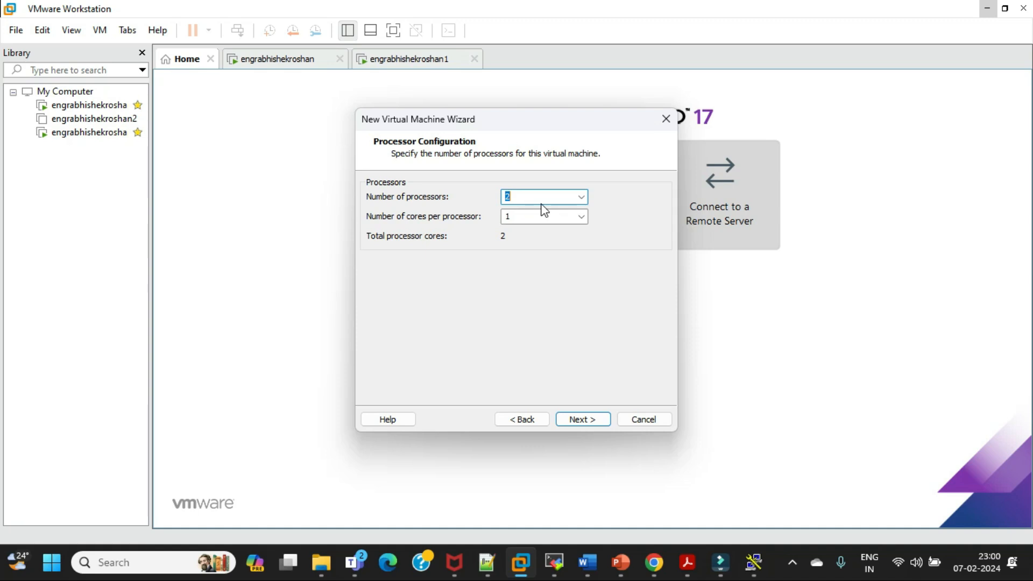
Configure the virtual machine with 2 processors and 2 cores per processor
click(580, 199)
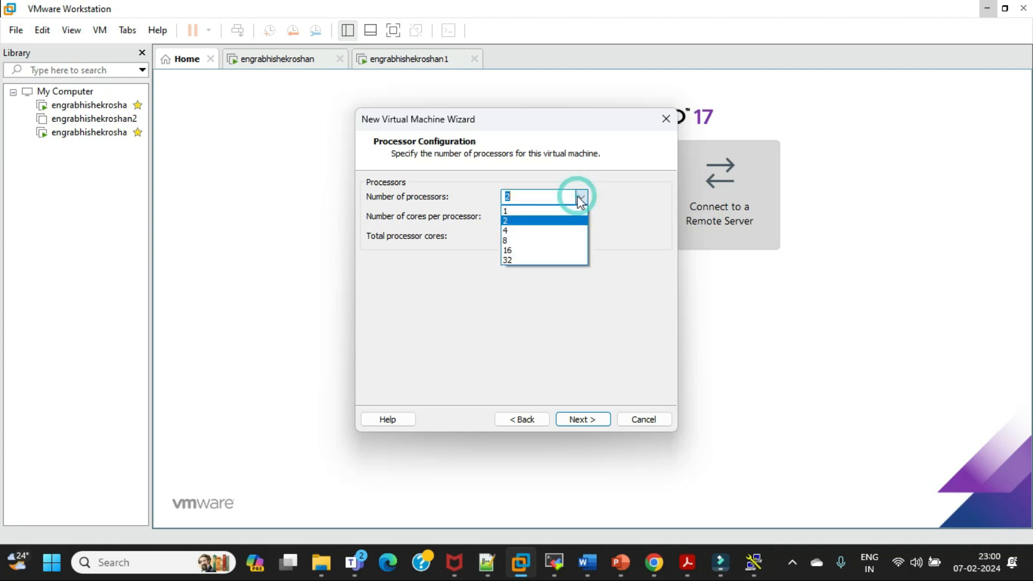
click(544, 220)
click(549, 199)
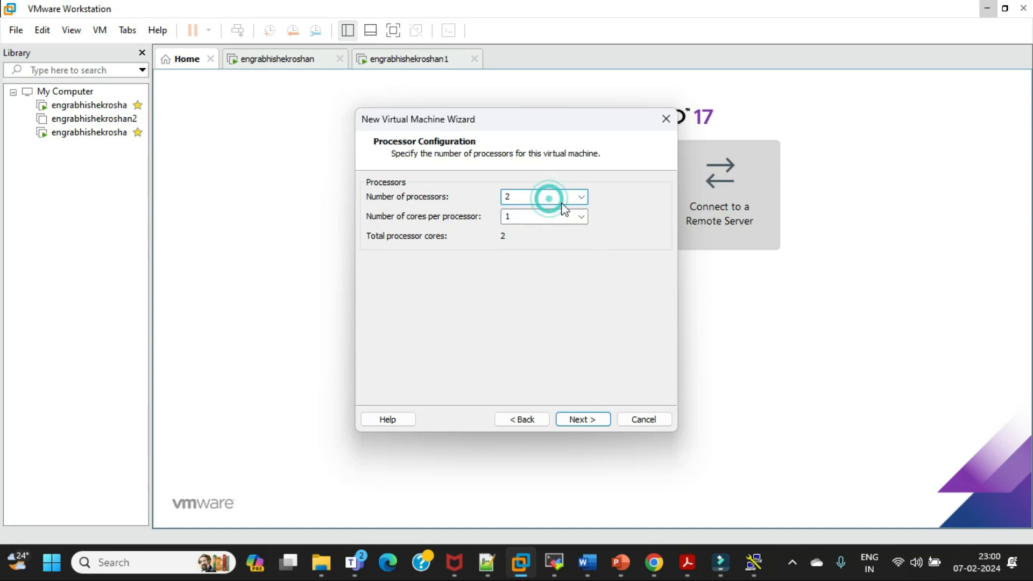
click(582, 197)
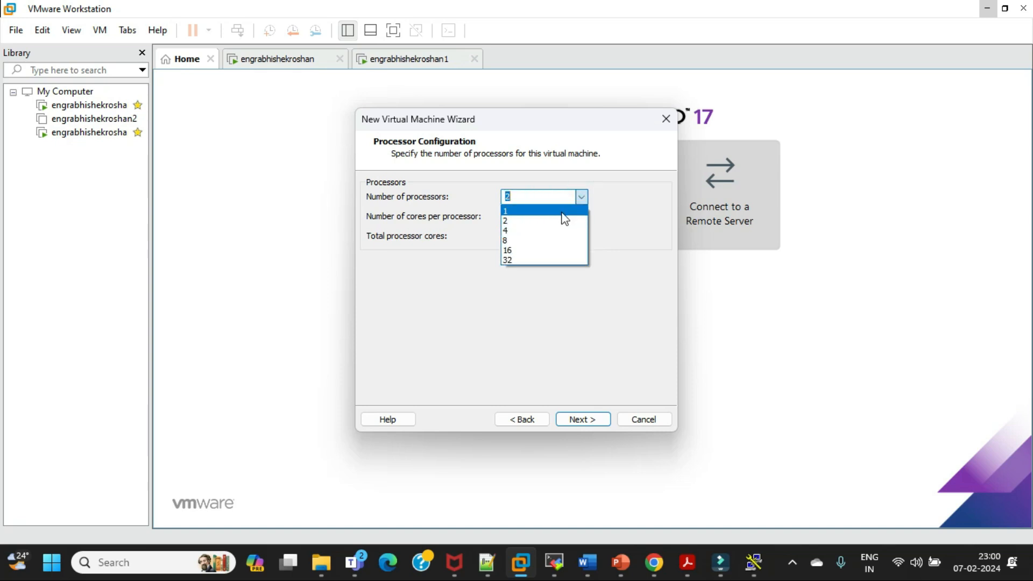
click(543, 222)
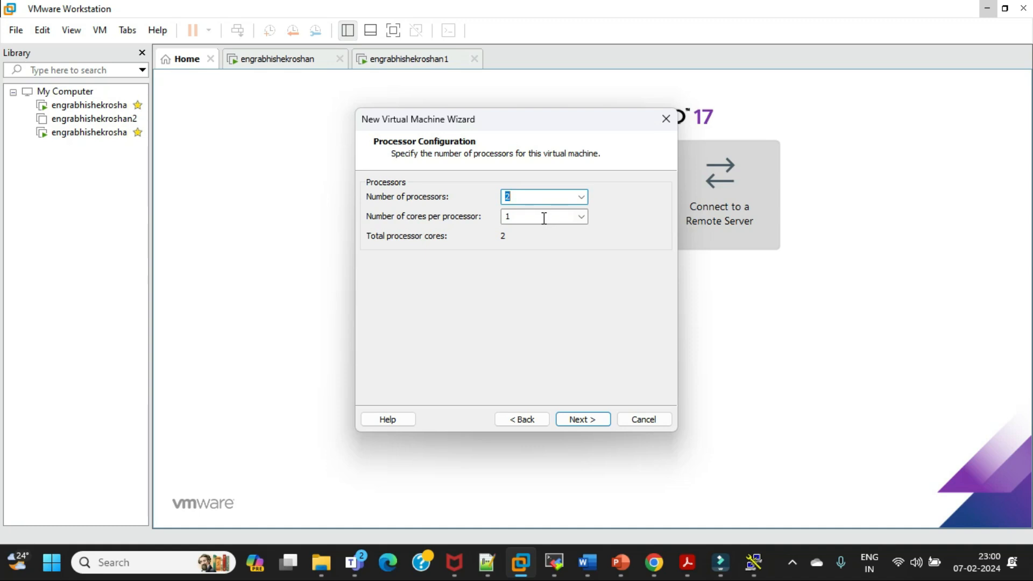
click(582, 218)
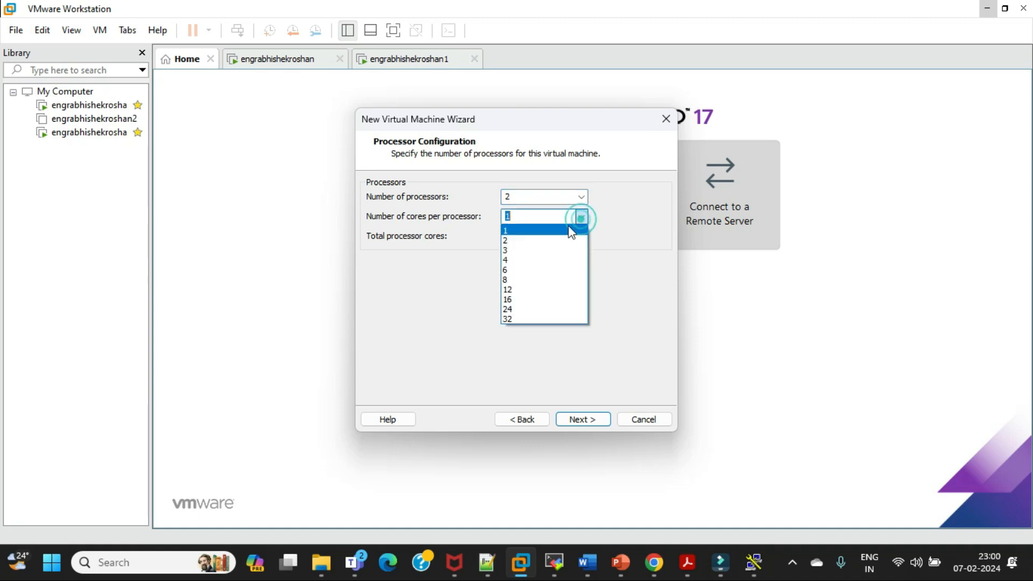
click(538, 242)
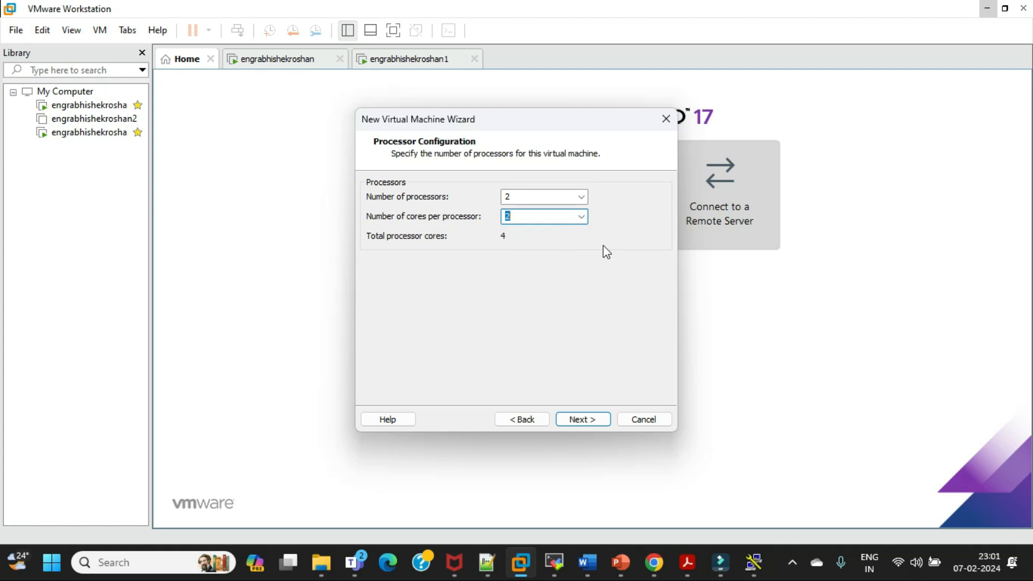
Check the Day3 class meeting in Teams, view the RHEL downloads page in Chrome, and return to VMware Workstation
mouse_move(570, 565)
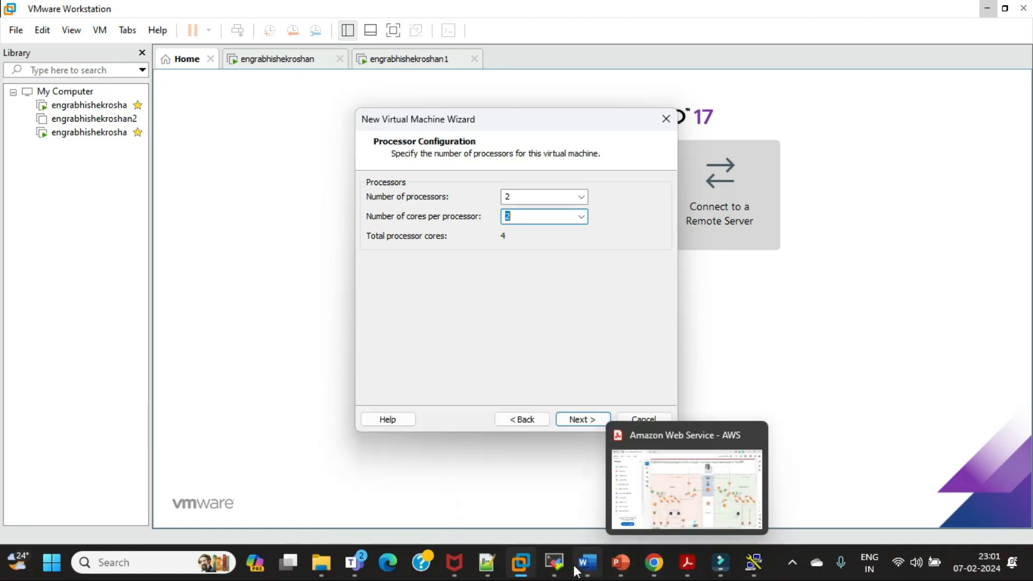
mouse_move(354, 562)
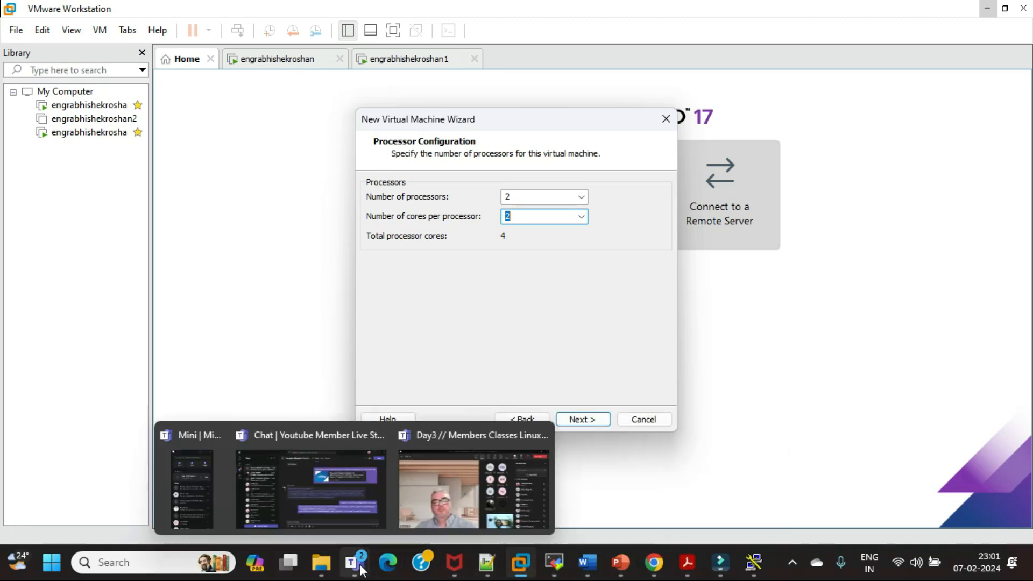
click(432, 497)
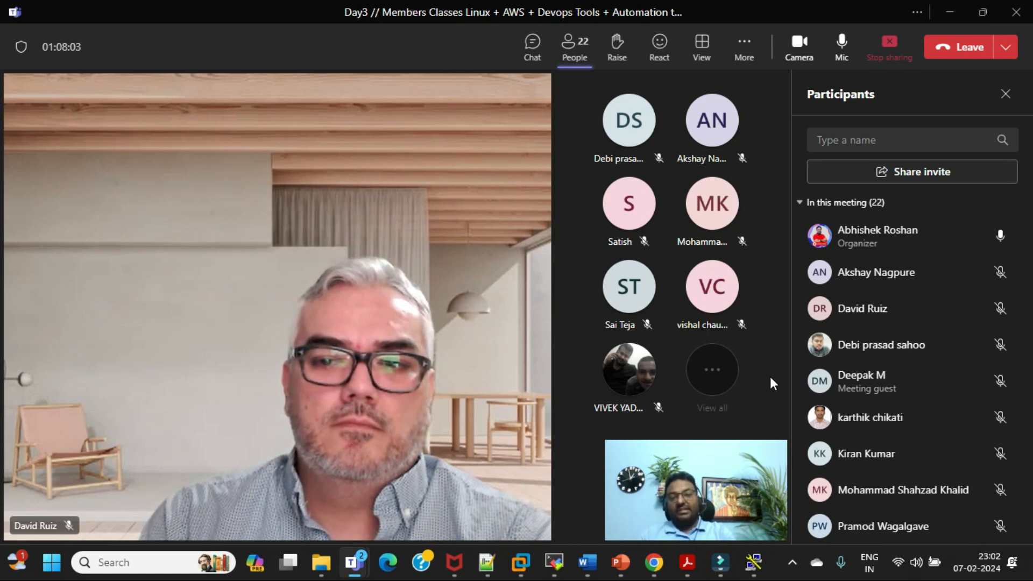
mouse_move(636, 506)
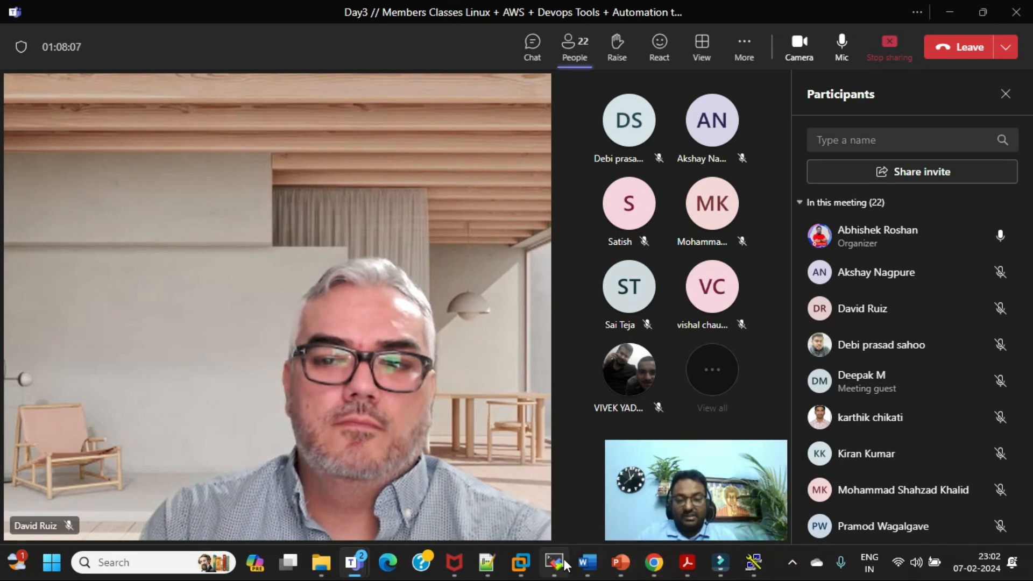
click(654, 563)
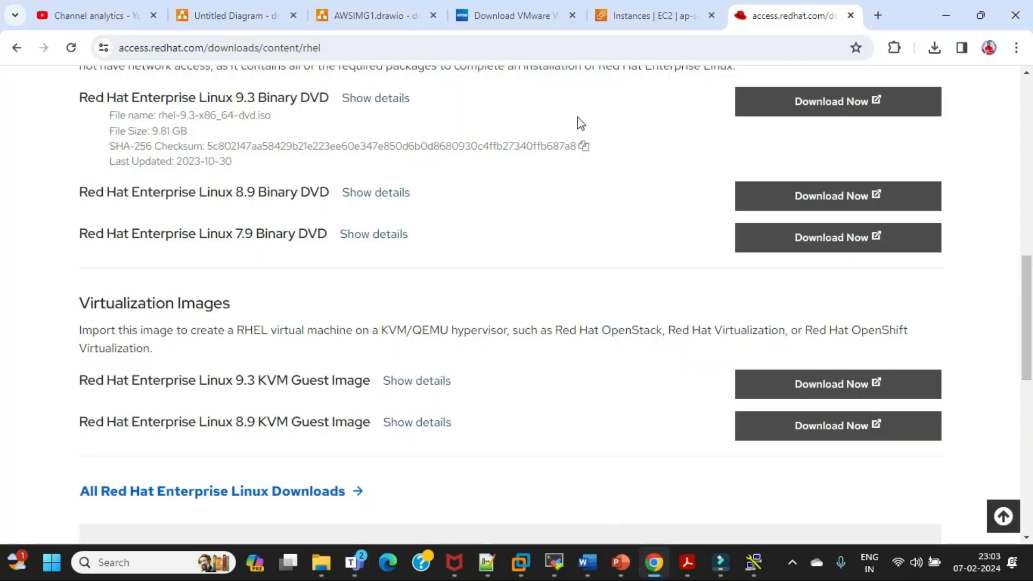
mouse_move(534, 560)
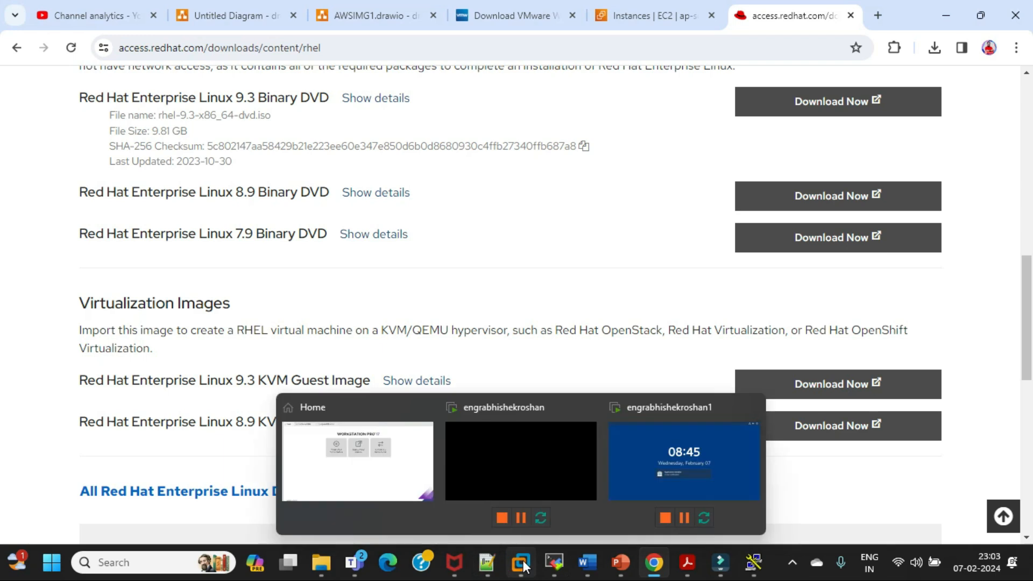
click(557, 479)
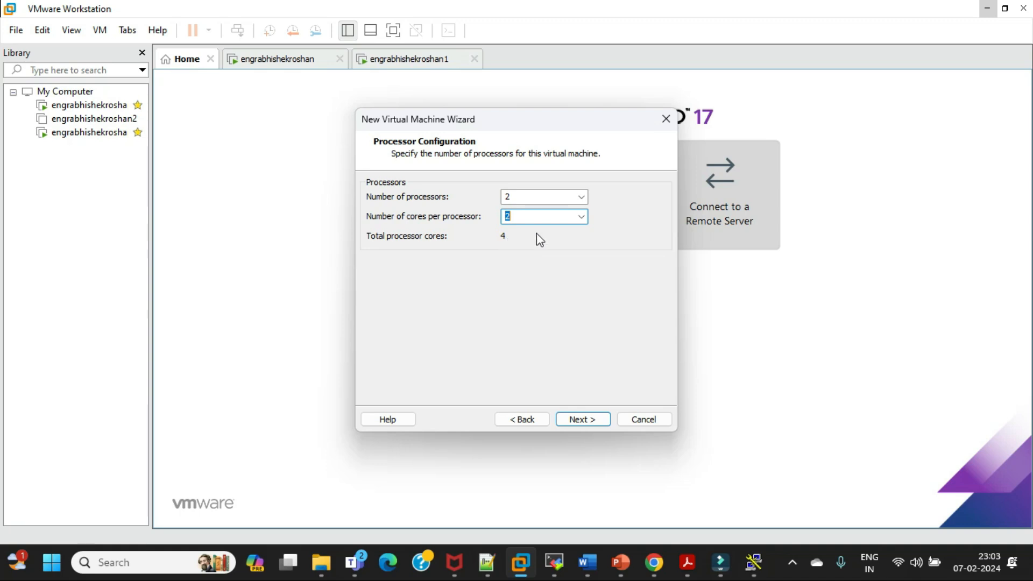
Try 1 core per processor, restore the setting to 2, and proceed to the memory settings
click(581, 216)
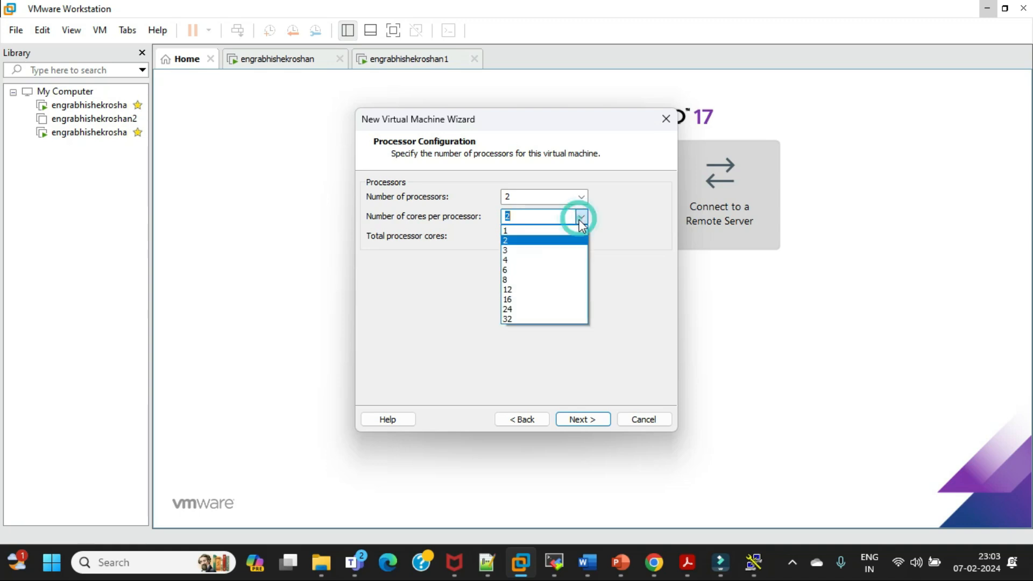
click(549, 232)
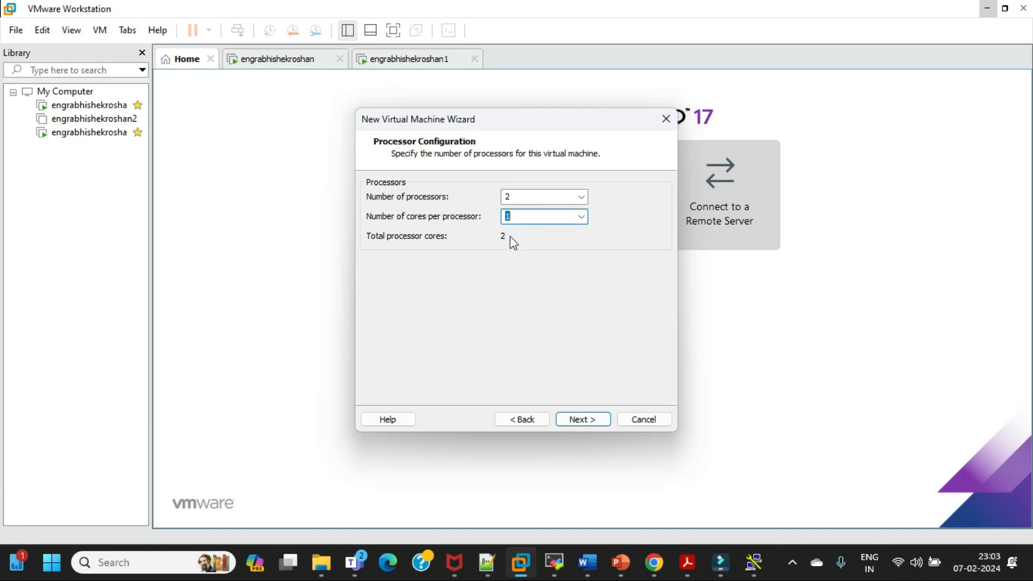
click(581, 216)
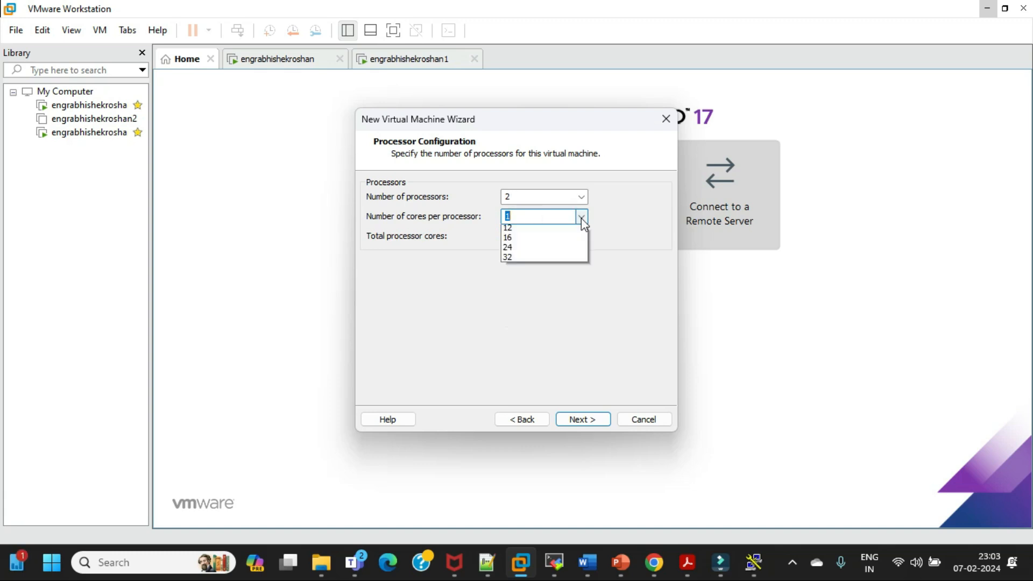
click(542, 241)
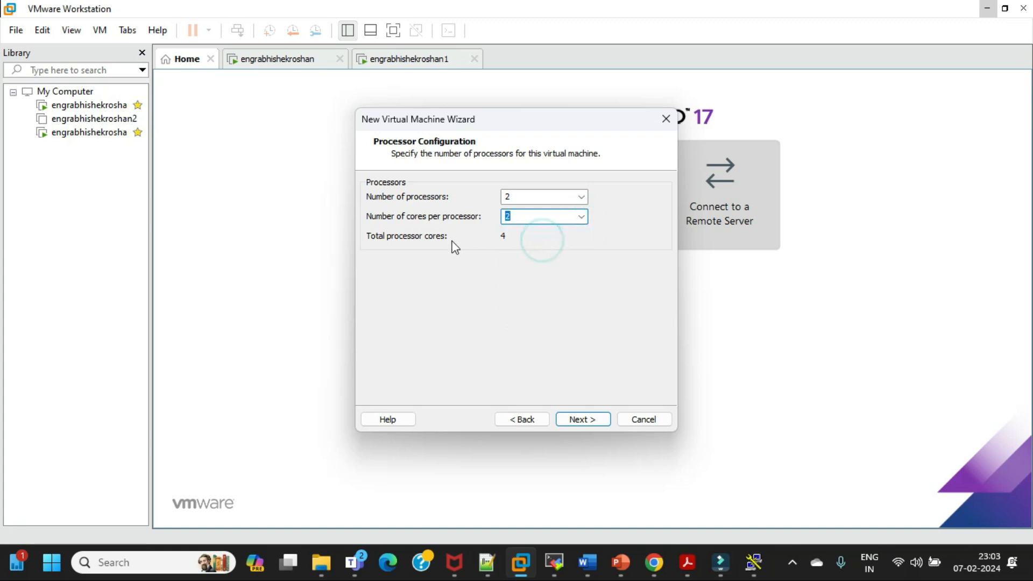
click(374, 236)
click(570, 240)
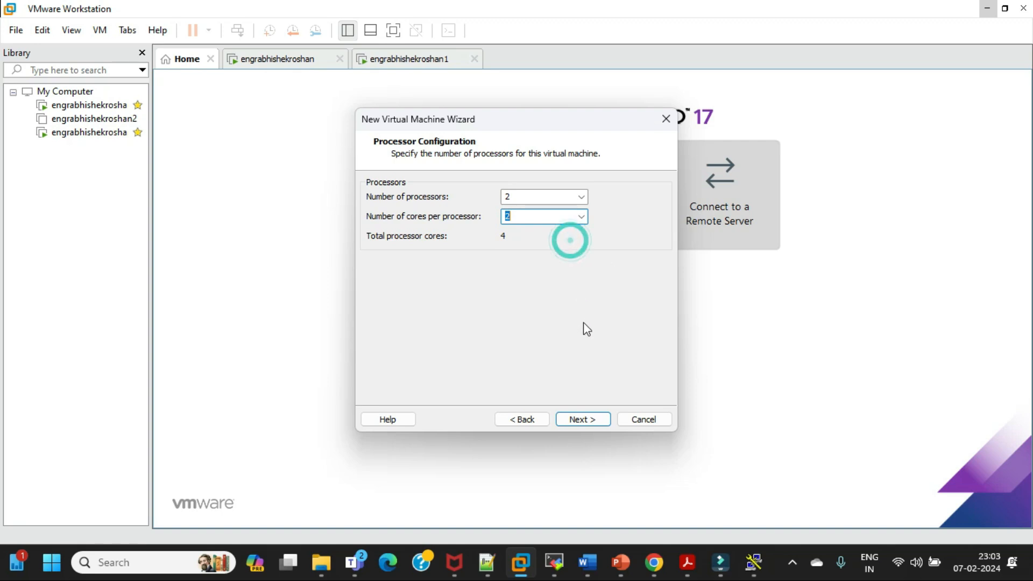
click(582, 418)
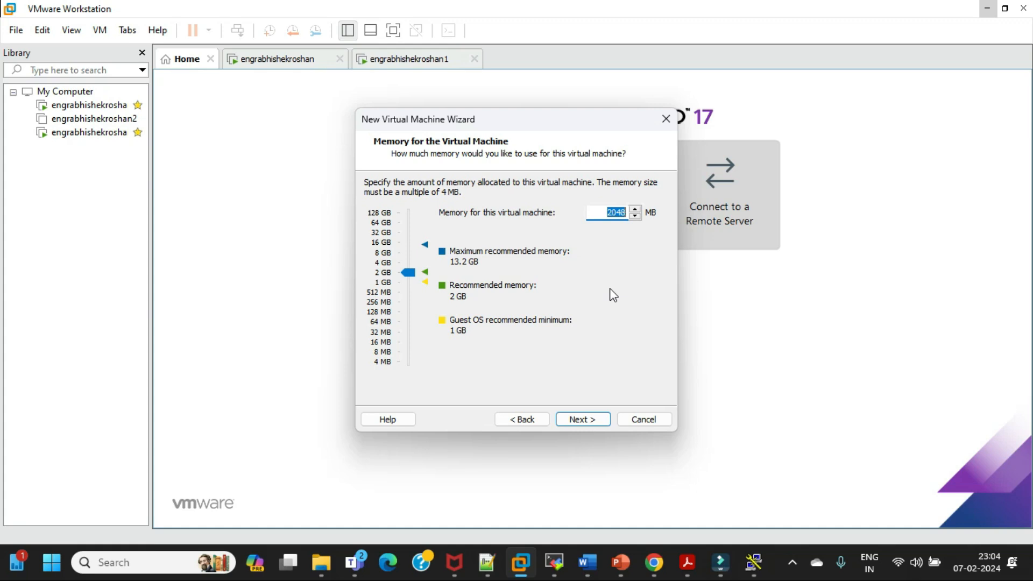
Open the memory amount for this virtual machine for editing
click(605, 215)
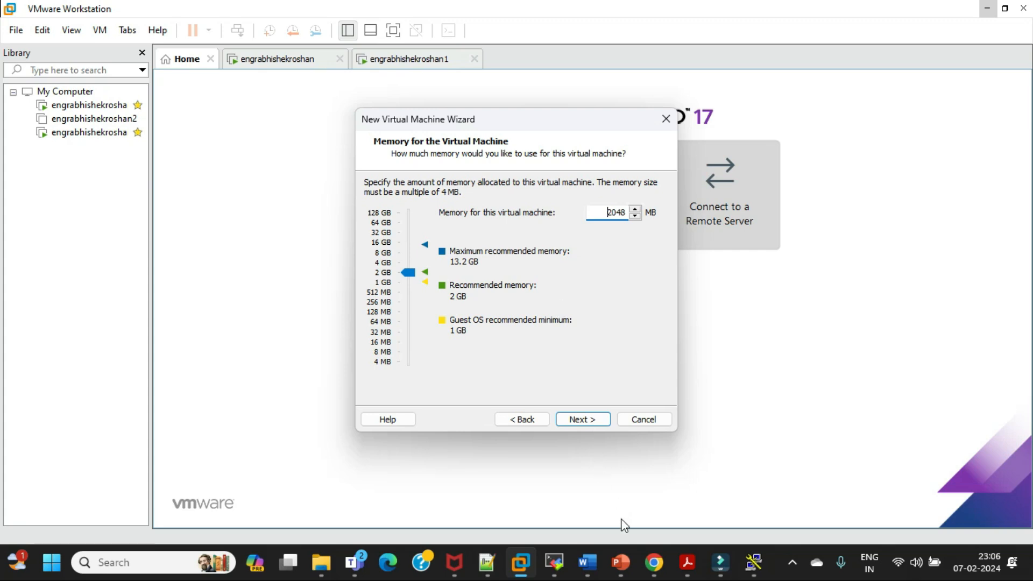
View the virtualization architecture slide in PowerPoint, return to VMware Workstation, and accept 2048 MB of memory for the virtual machine
mouse_move(620, 562)
click(607, 501)
click(92, 471)
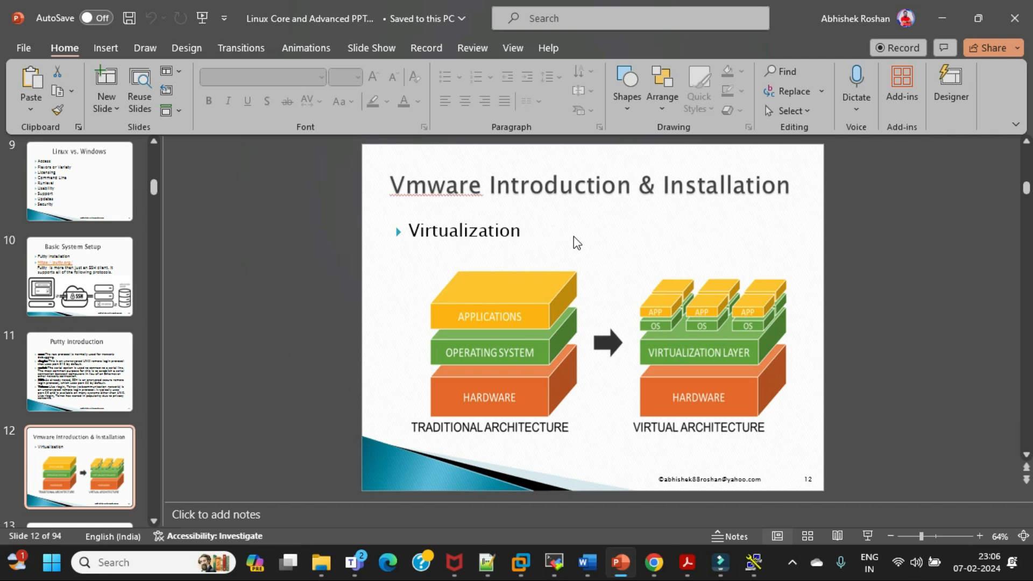
click(945, 22)
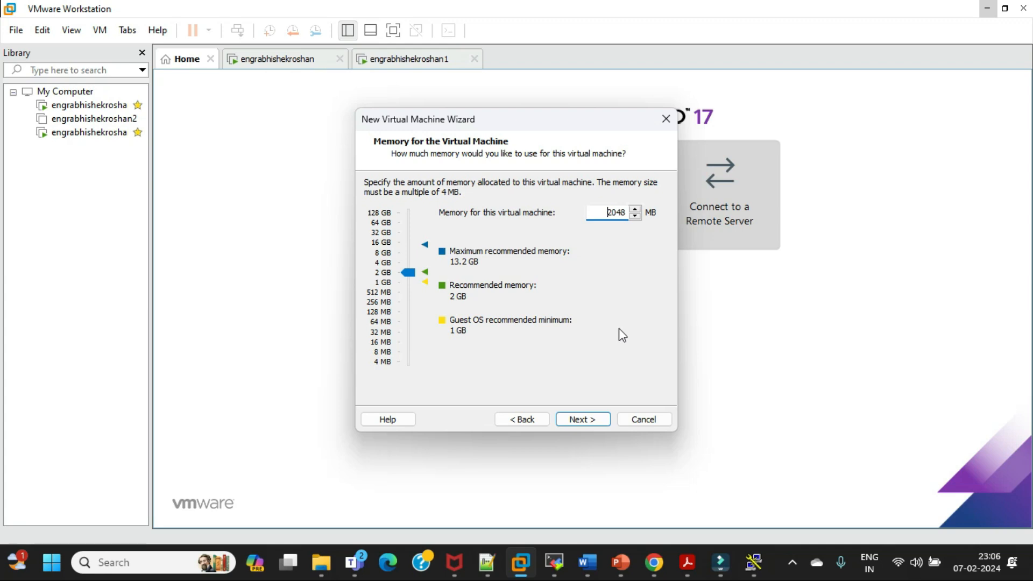
click(594, 426)
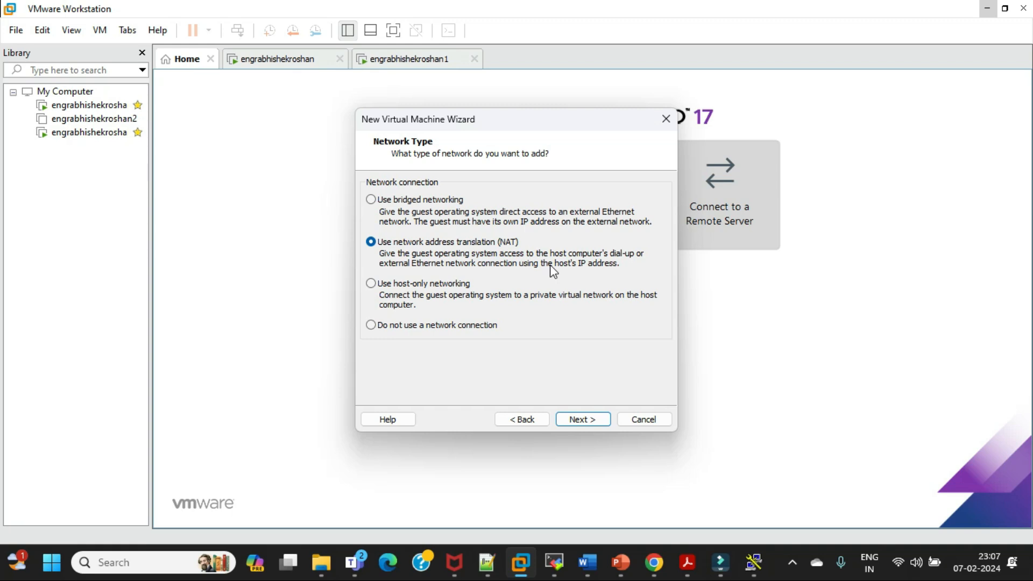
Switch to MobaXterm, clear the terminal, run ifconfig, and highlight the ens160 IP address
click(554, 563)
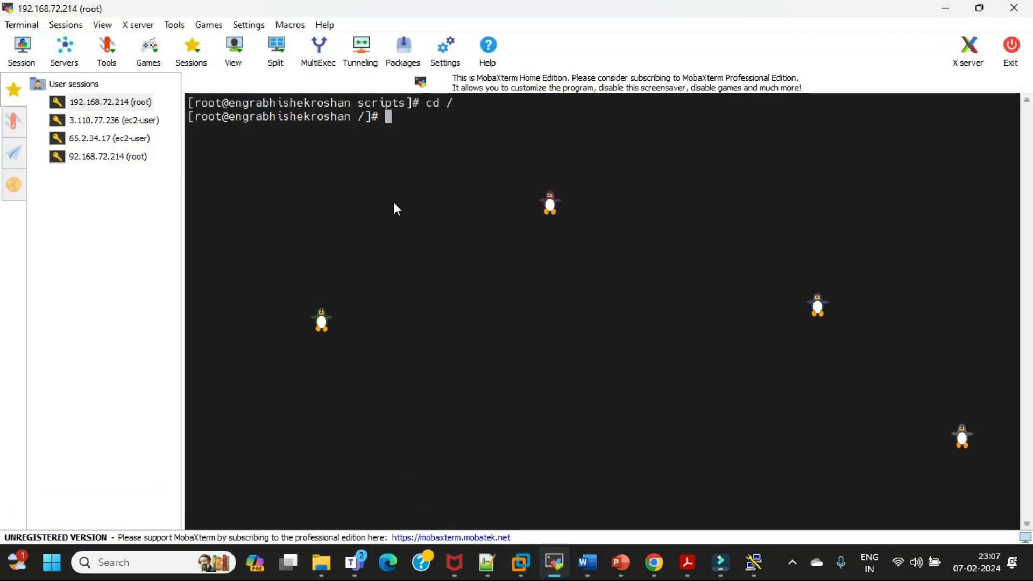
text(clear)
key(Return)
text(ifconfig)
key(Return)
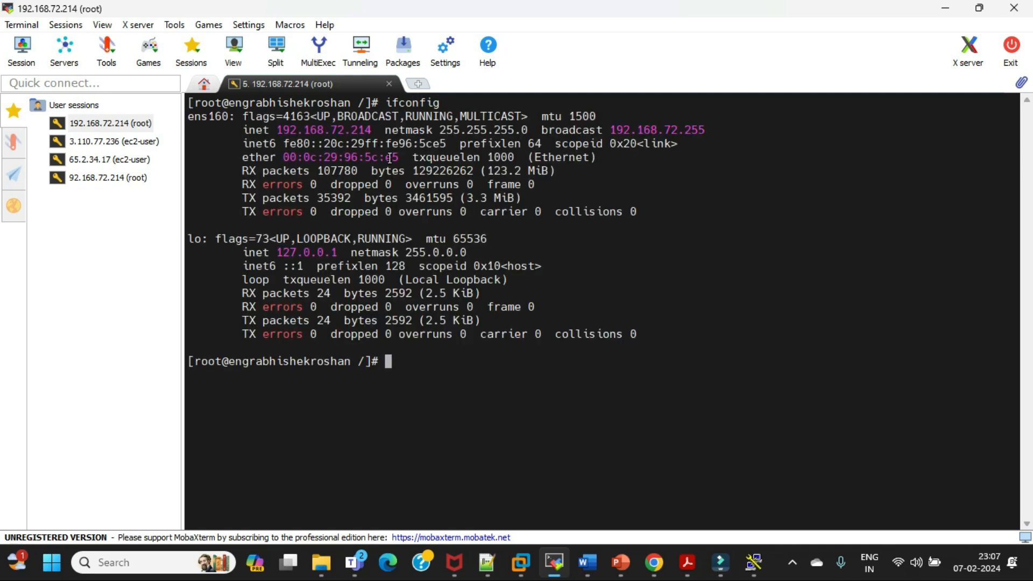
double_click(305, 130)
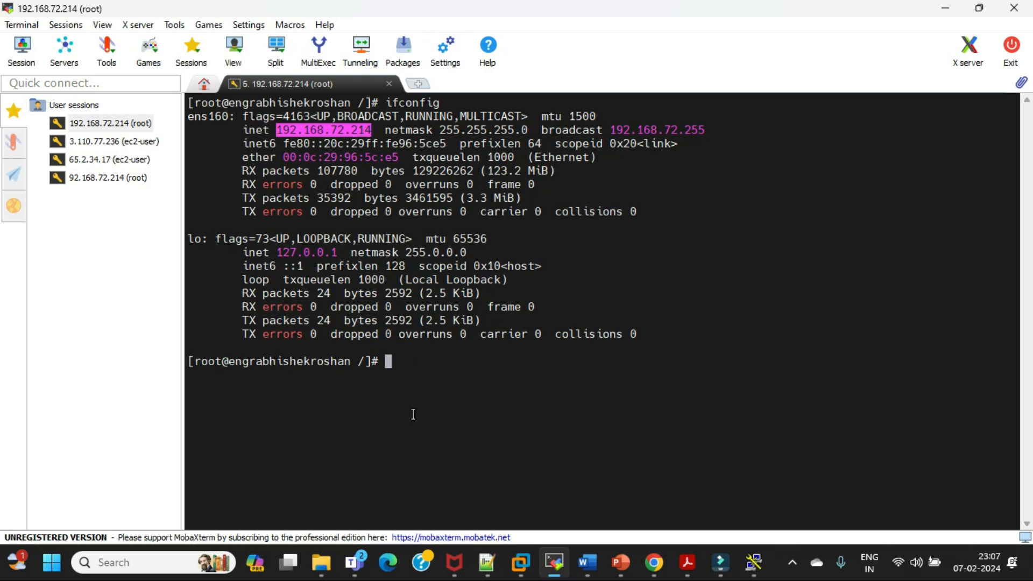
Check the Day3 class meeting in Teams, view the RHEL downloads page in Chrome, and return to VMware Workstation
mouse_move(362, 569)
click(442, 494)
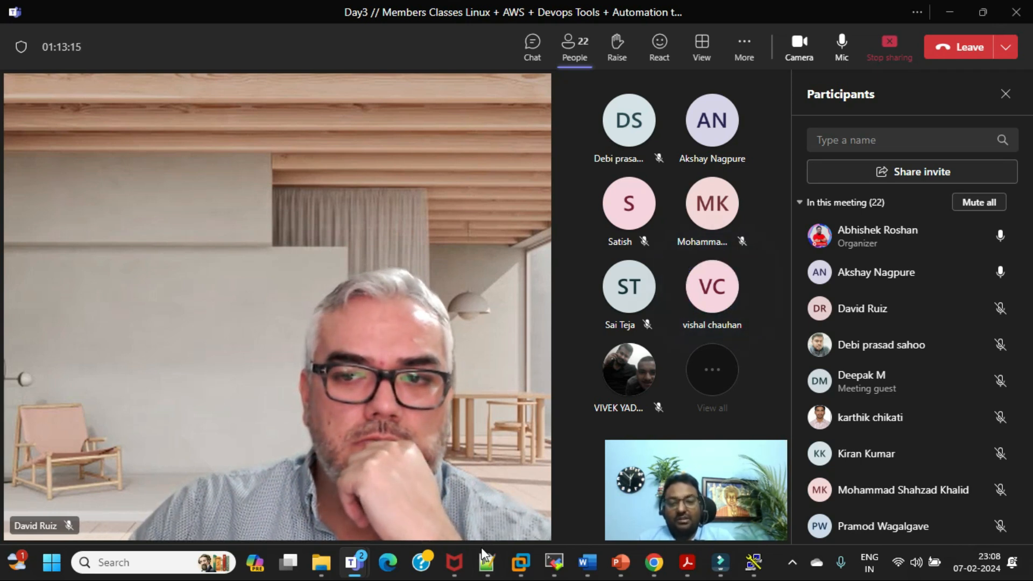
mouse_move(653, 566)
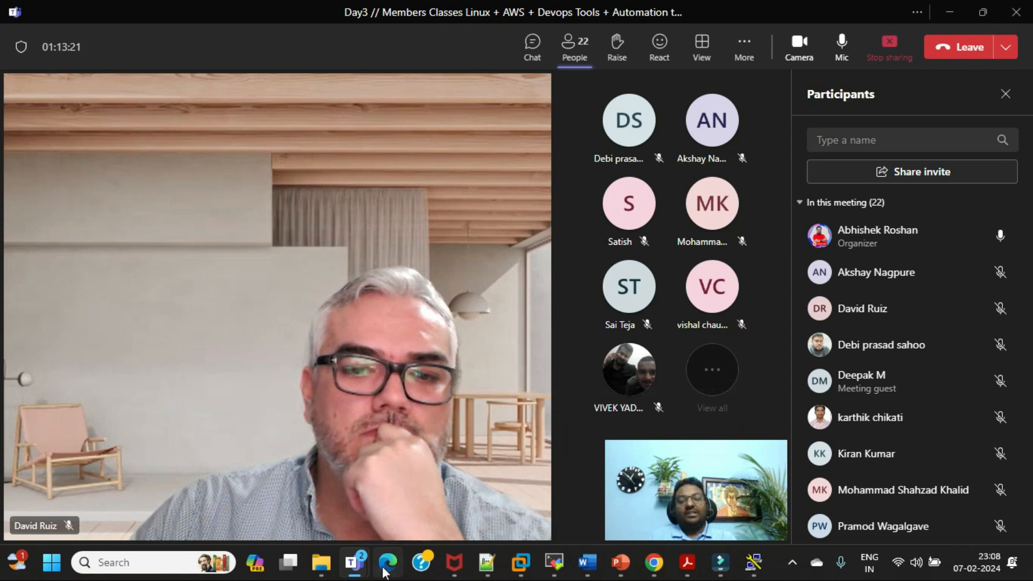
mouse_move(355, 562)
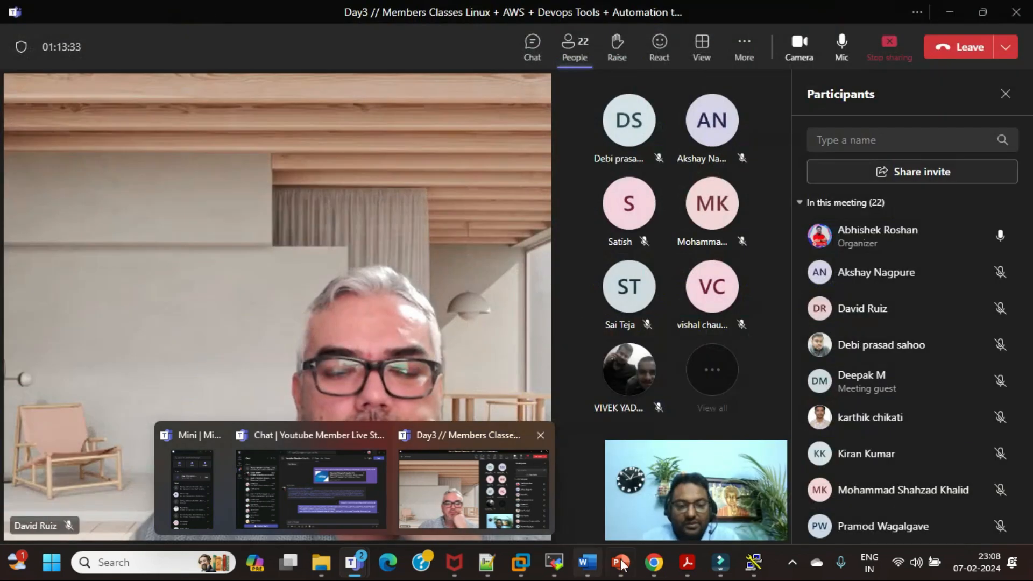
click(474, 487)
mouse_move(755, 565)
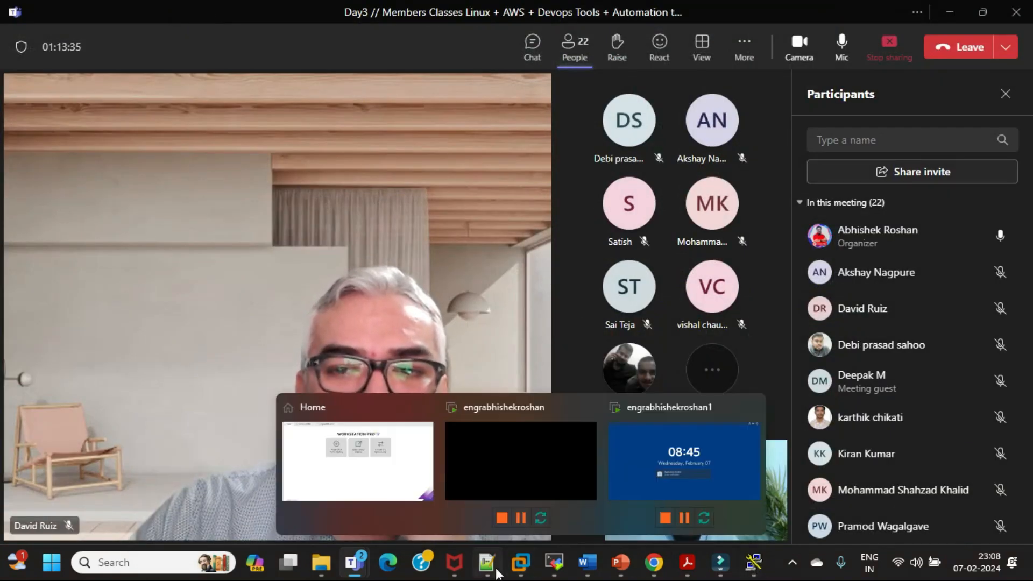
mouse_move(553, 566)
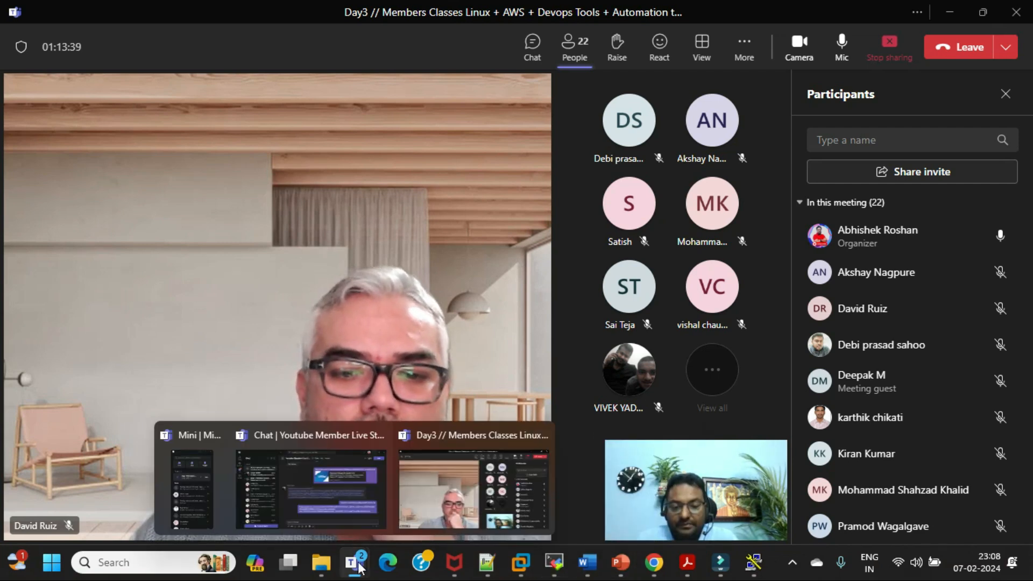
click(652, 565)
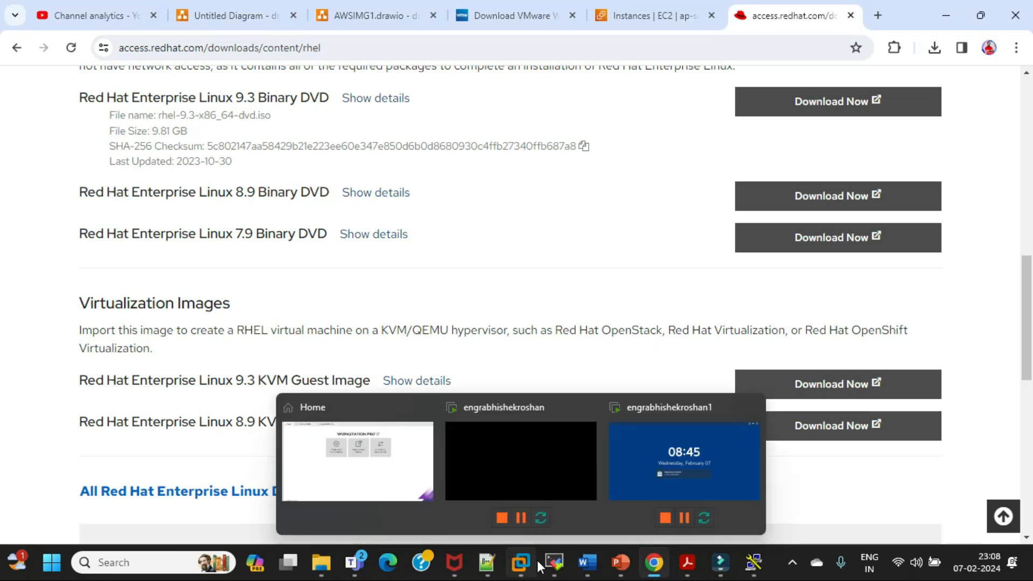
mouse_move(521, 565)
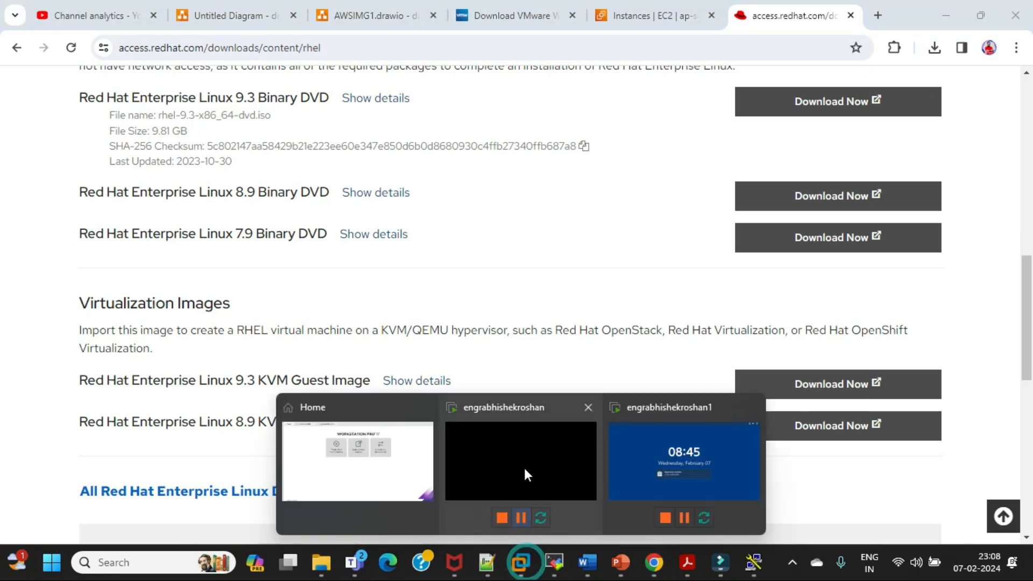
click(524, 466)
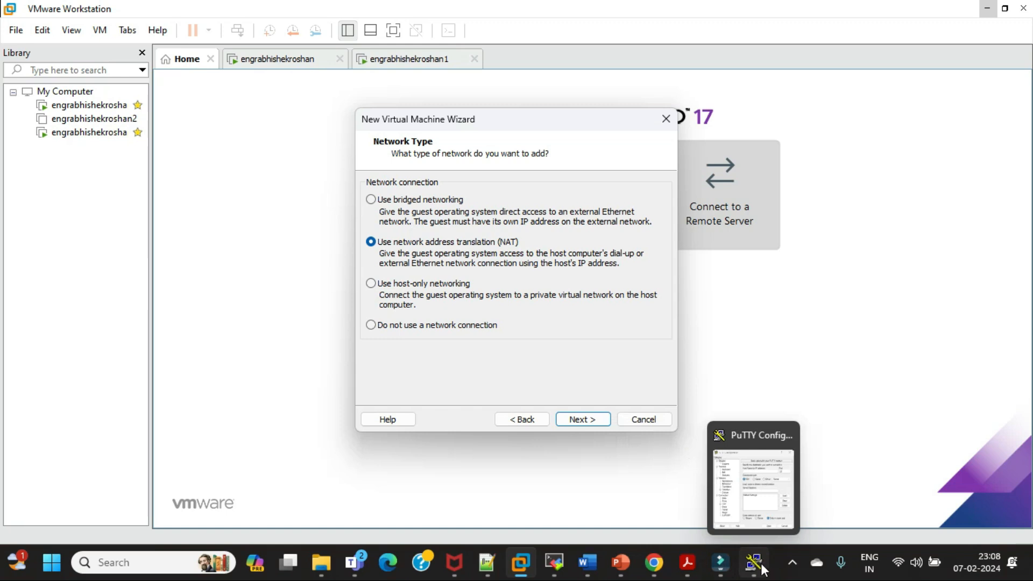
Switch to MobaXterm, highlight parts of the ens160 IP address in the ifconfig output, and return to the VMware network type settings
click(556, 566)
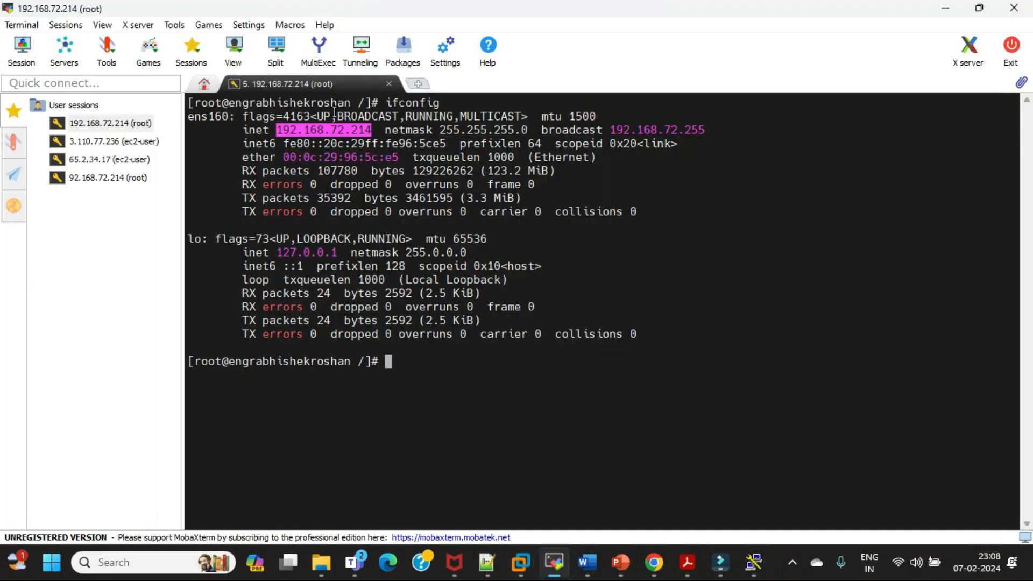
click(339, 129)
drag(332, 130, 367, 130)
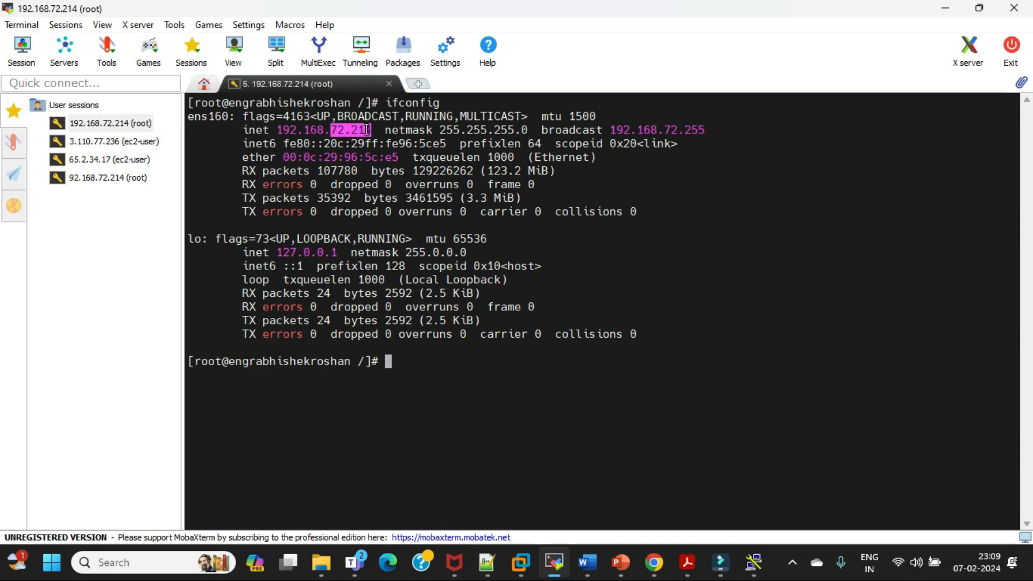
click(361, 130)
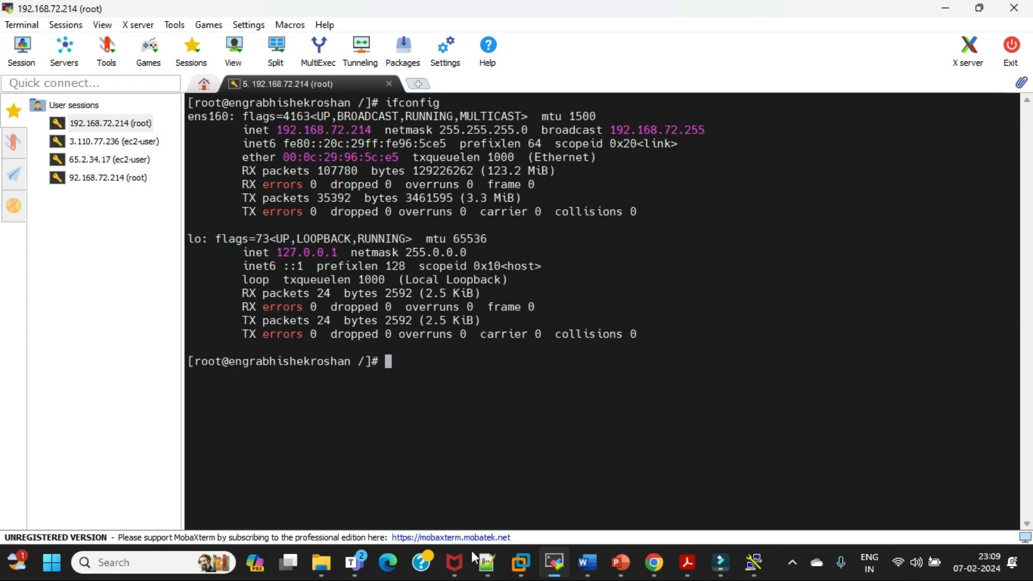
mouse_move(588, 563)
mouse_move(596, 523)
double_click(335, 129)
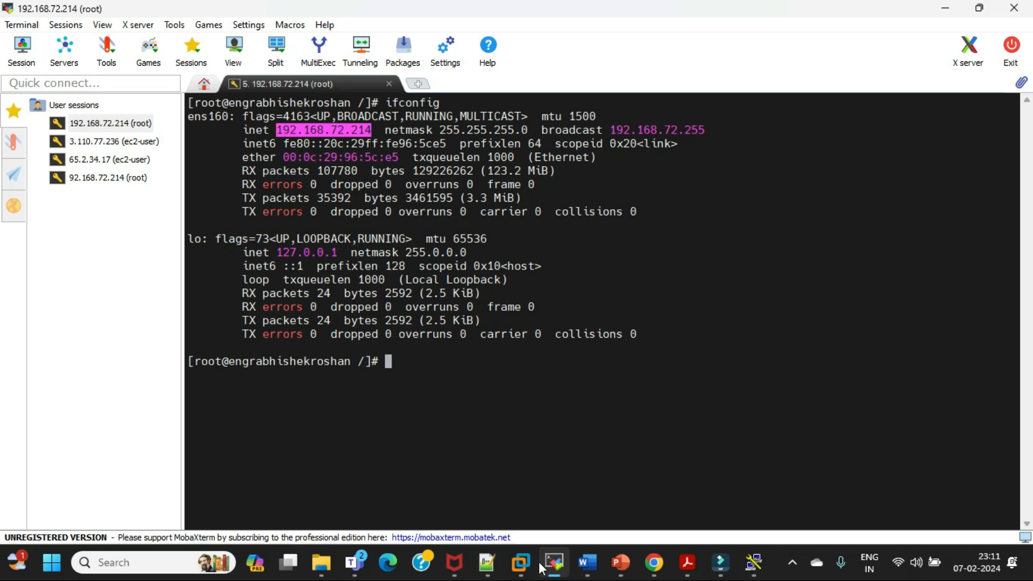
mouse_move(545, 568)
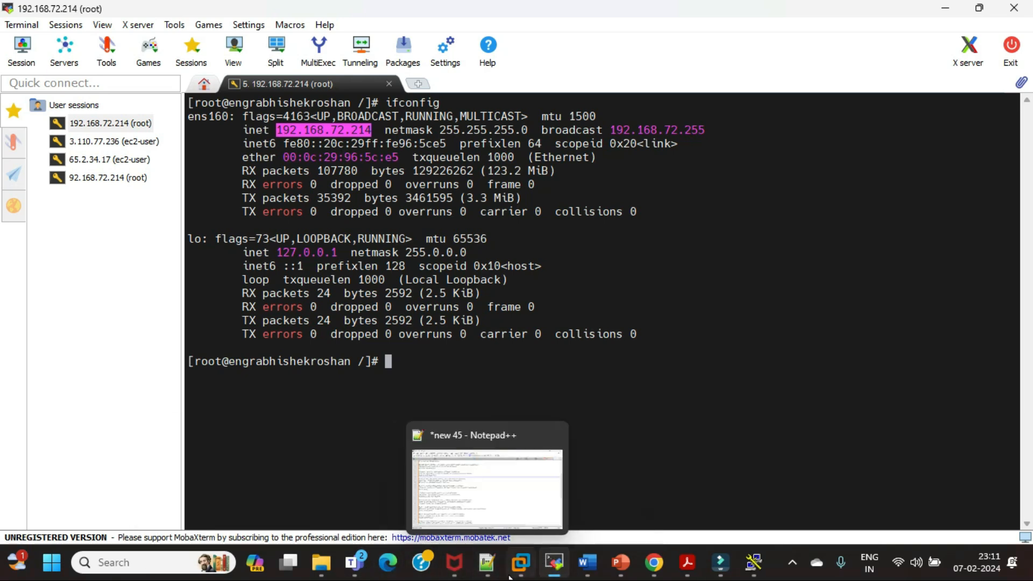
click(518, 435)
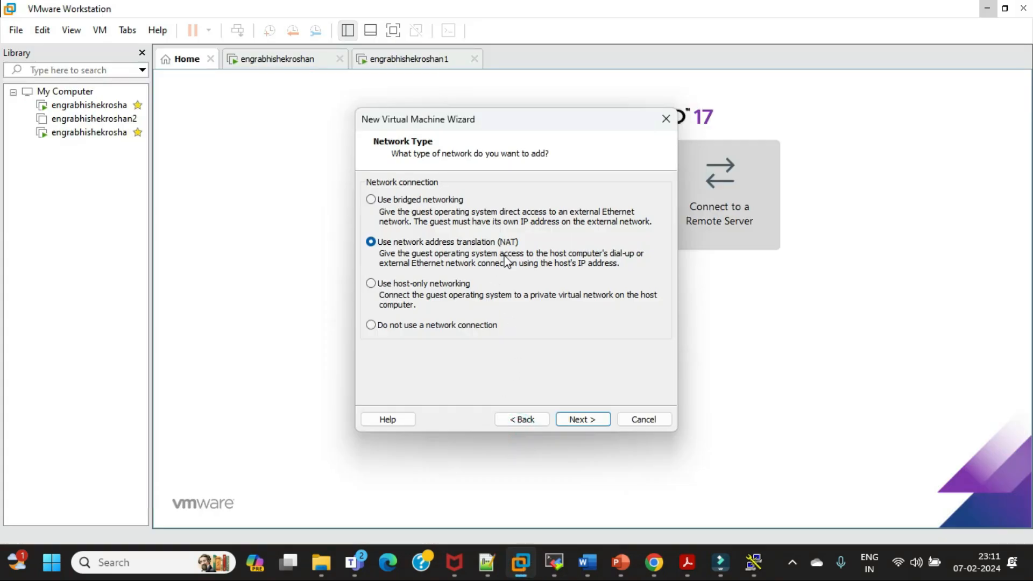
Try host-only networking for the virtual machine, and go back to restore network address translation (NAT)
click(372, 285)
click(578, 420)
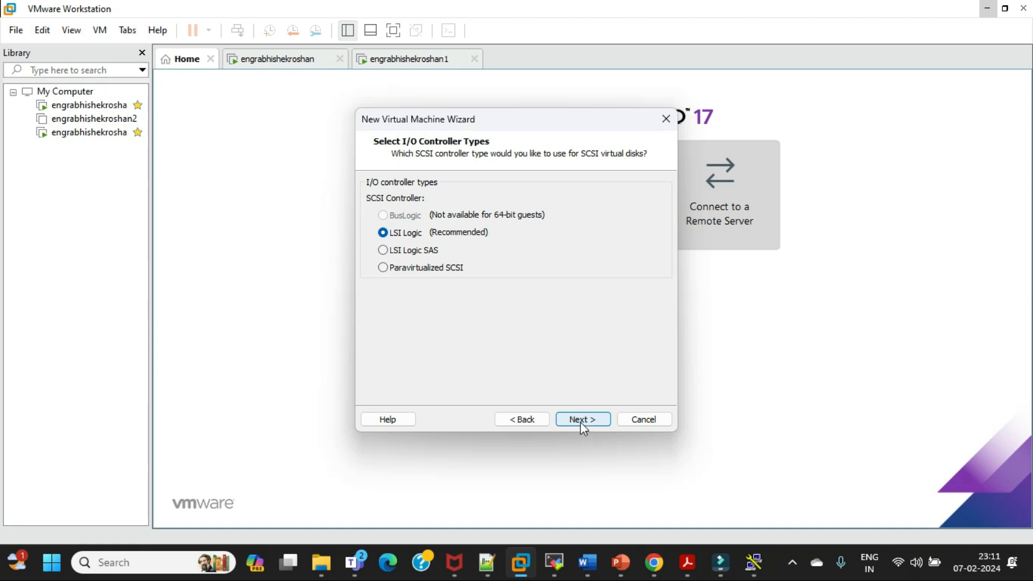
click(532, 422)
click(371, 243)
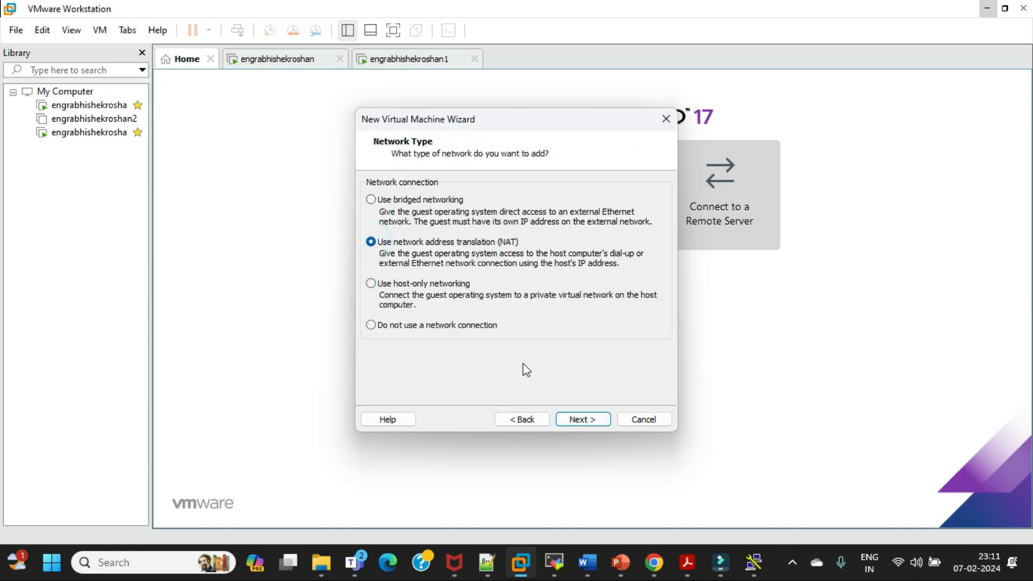
Accept NAT and the LSI Logic controller, and choose to create a new virtual disk of type SCSI
click(582, 421)
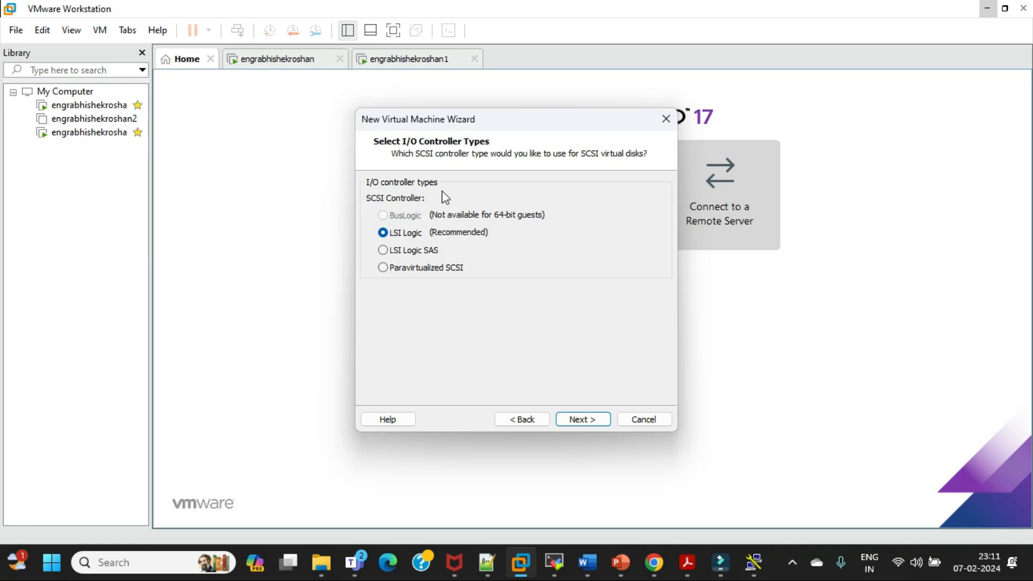
click(587, 421)
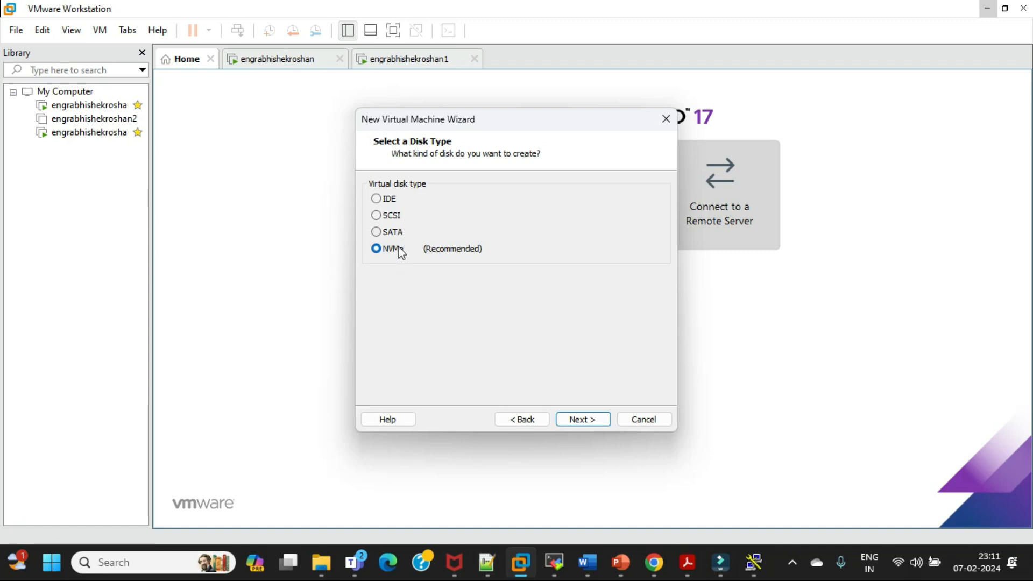
click(376, 215)
click(590, 424)
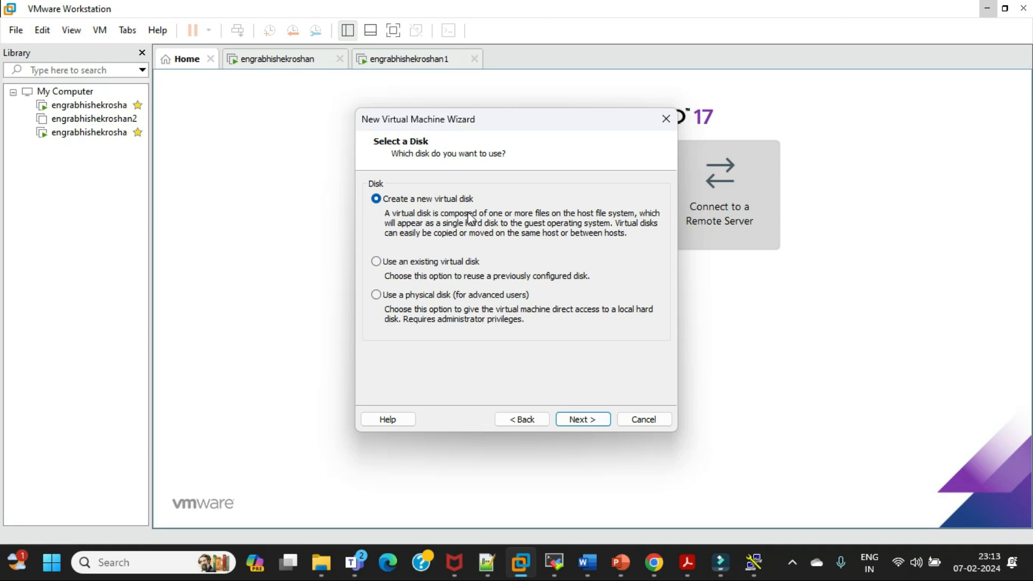
click(583, 419)
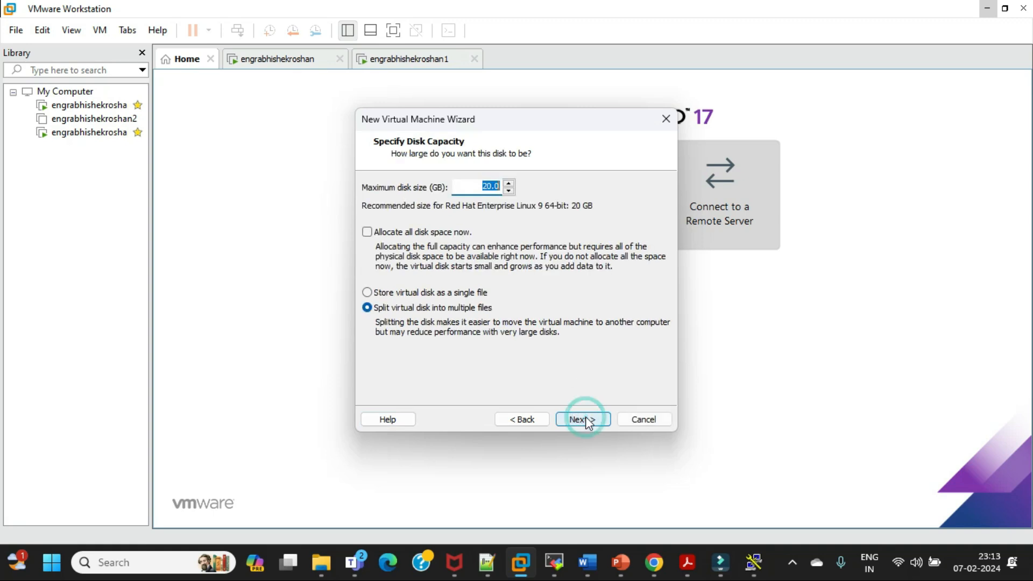
Check the free space on the D: drive in File Explorer and return to the disk capacity settings in VMware Workstation
click(490, 186)
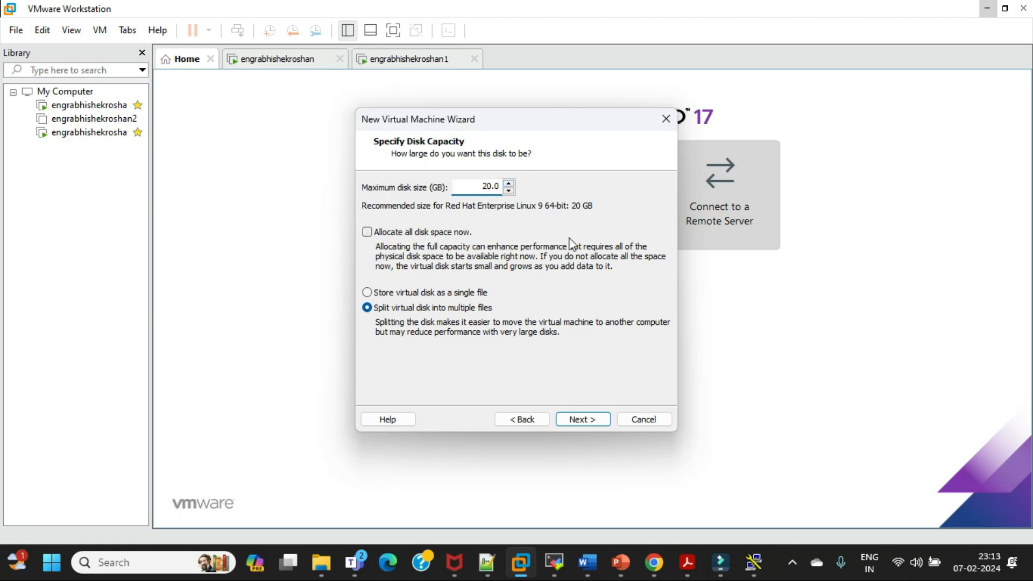
key(super+e)
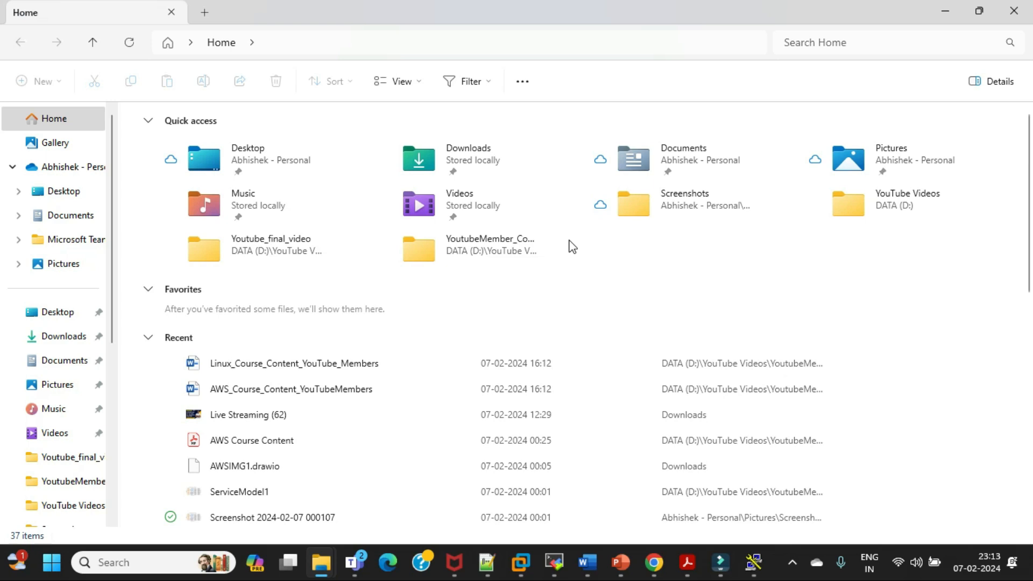
scroll(102, 379, down, 2)
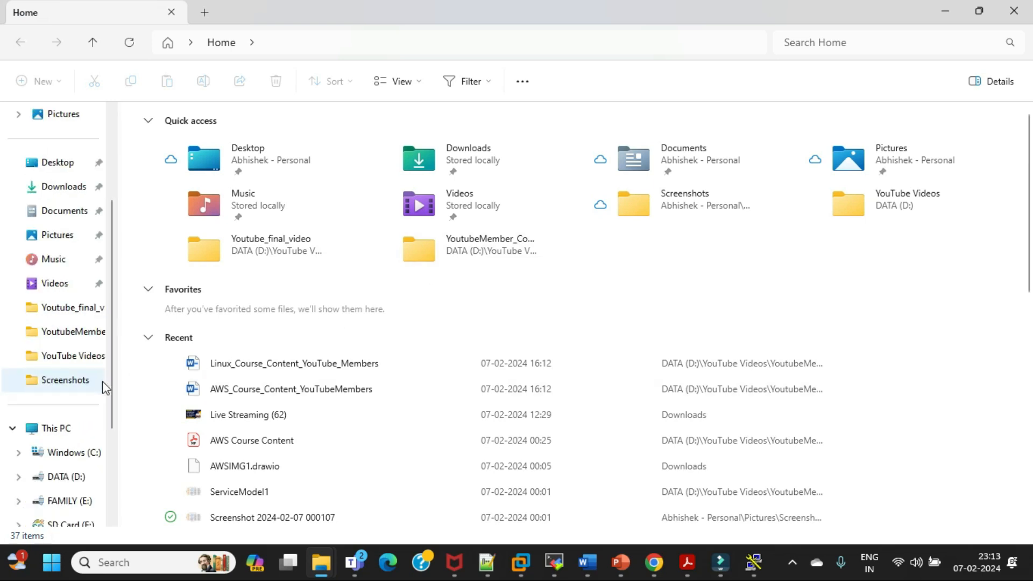
scroll(99, 393, down, 3)
click(68, 404)
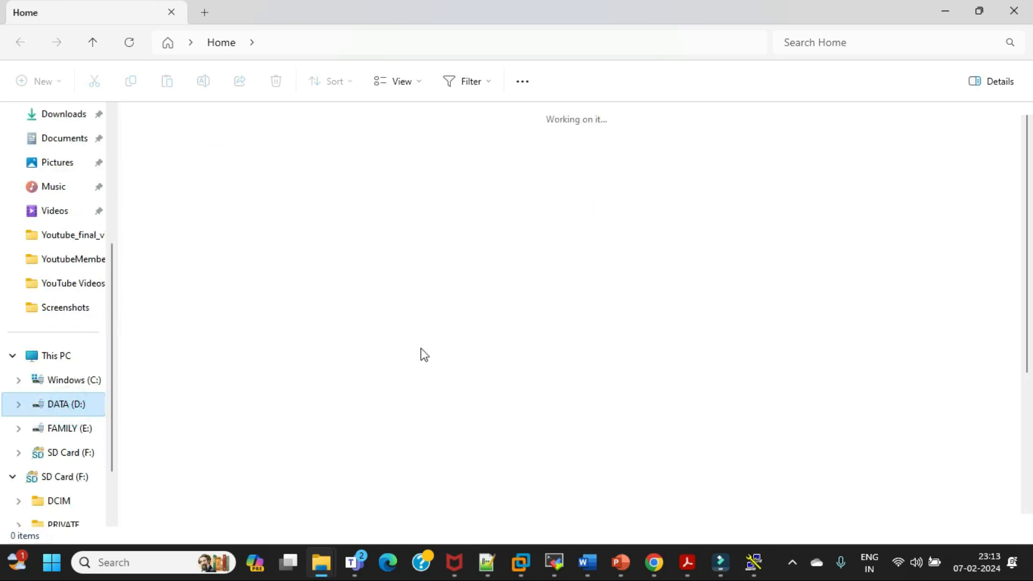
click(59, 356)
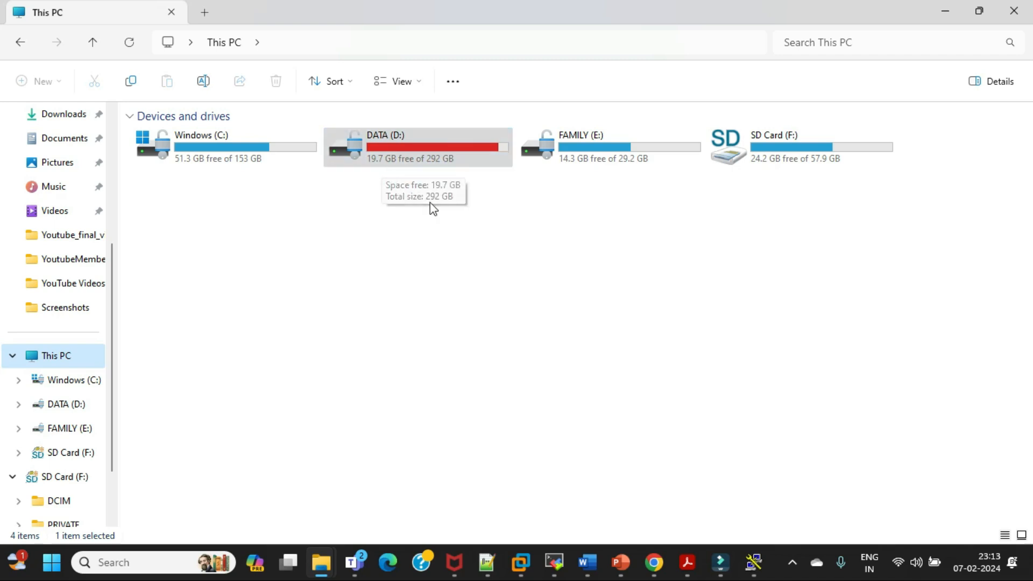
mouse_move(760, 574)
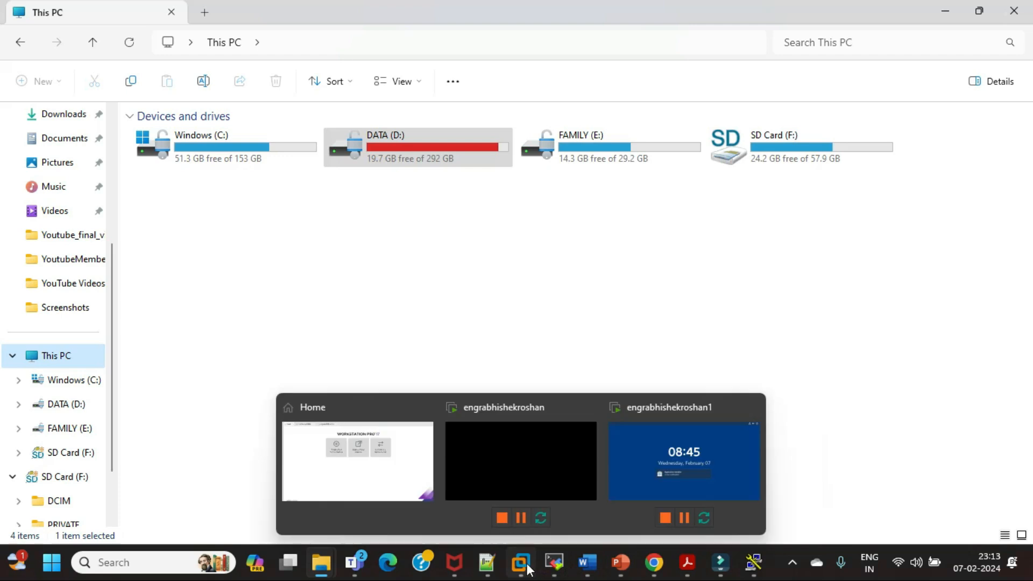
click(521, 562)
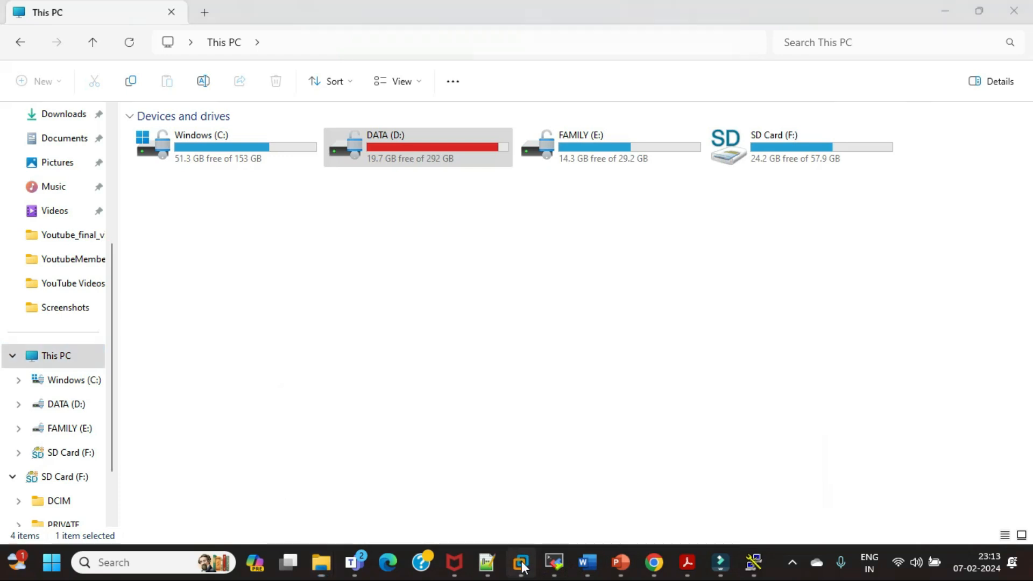
click(521, 477)
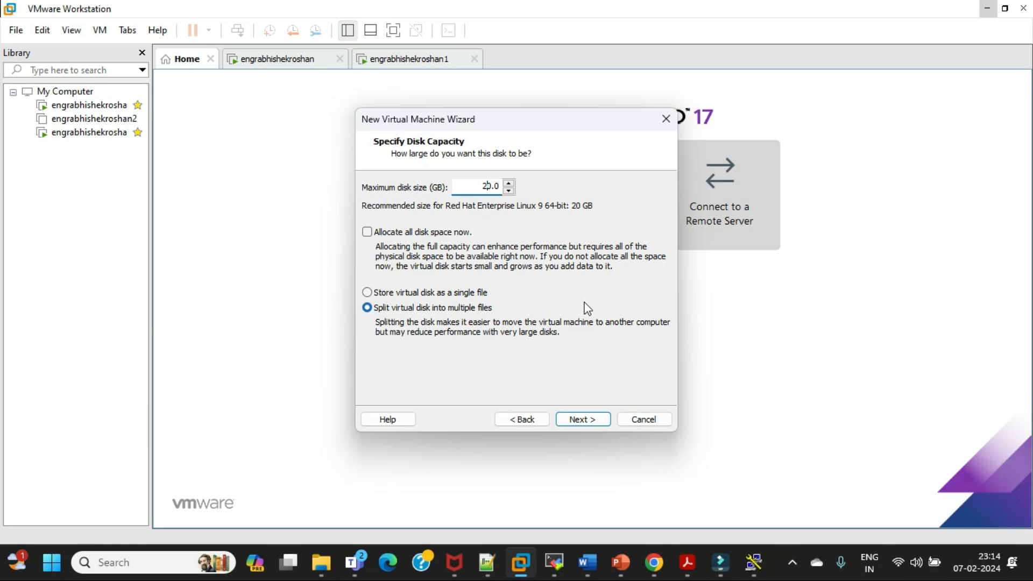
Set the maximum disk size to 15 GB, keep it split into multiple files, and proceed to the disk file settings
key(BackSpace)
key(Delete)
key(Delete)
text(15)
click(570, 421)
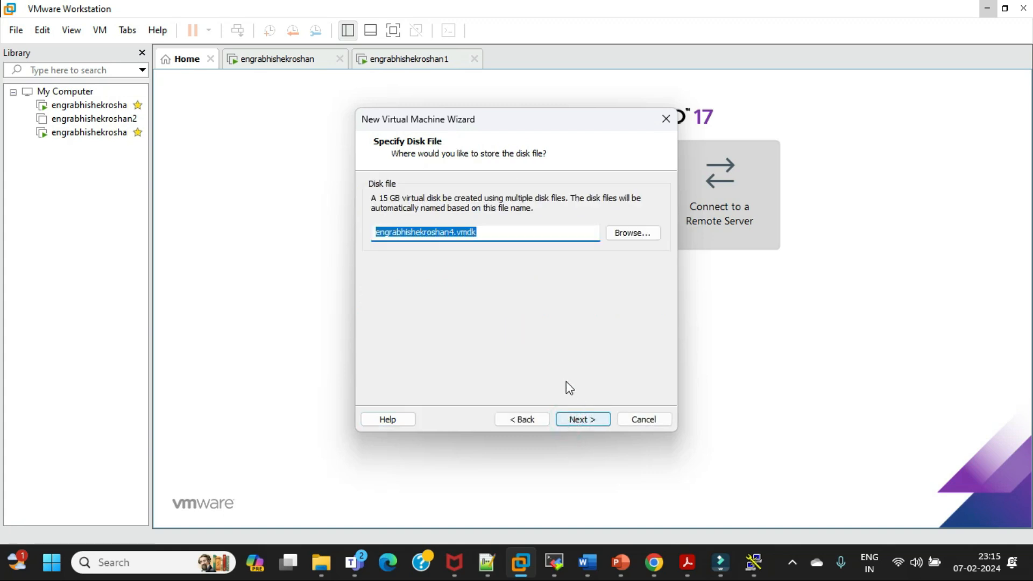
Accept the proposed disk file name, review the virtual machine's settings summary, and close the New Virtual Machine Wizard
click(521, 233)
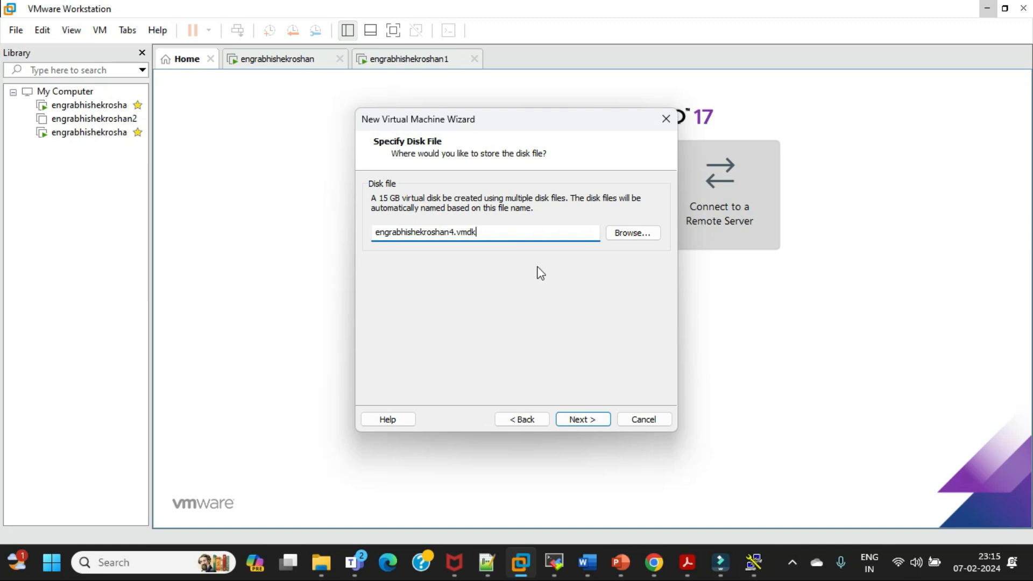
click(585, 418)
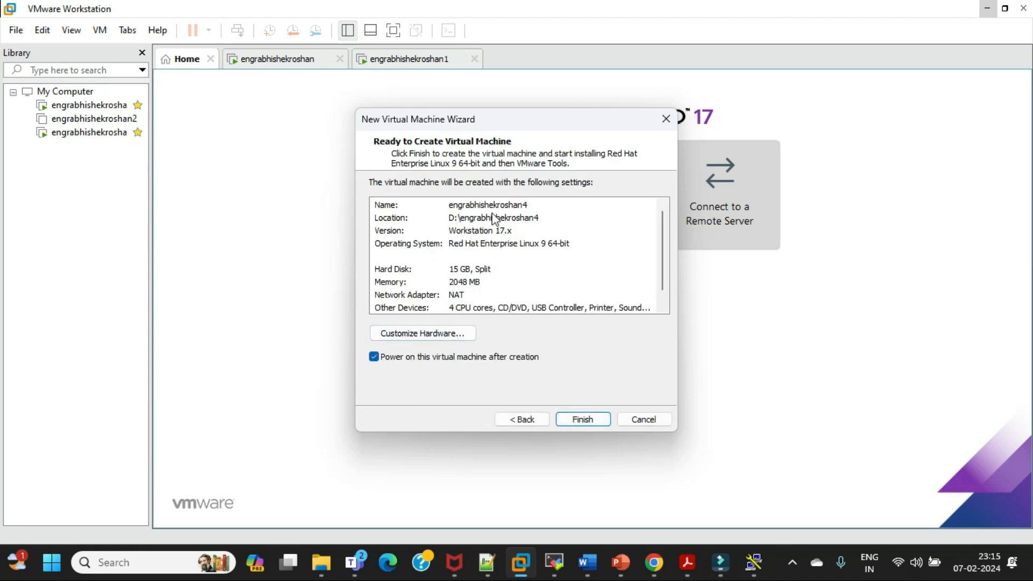
scroll(495, 219, down, 1)
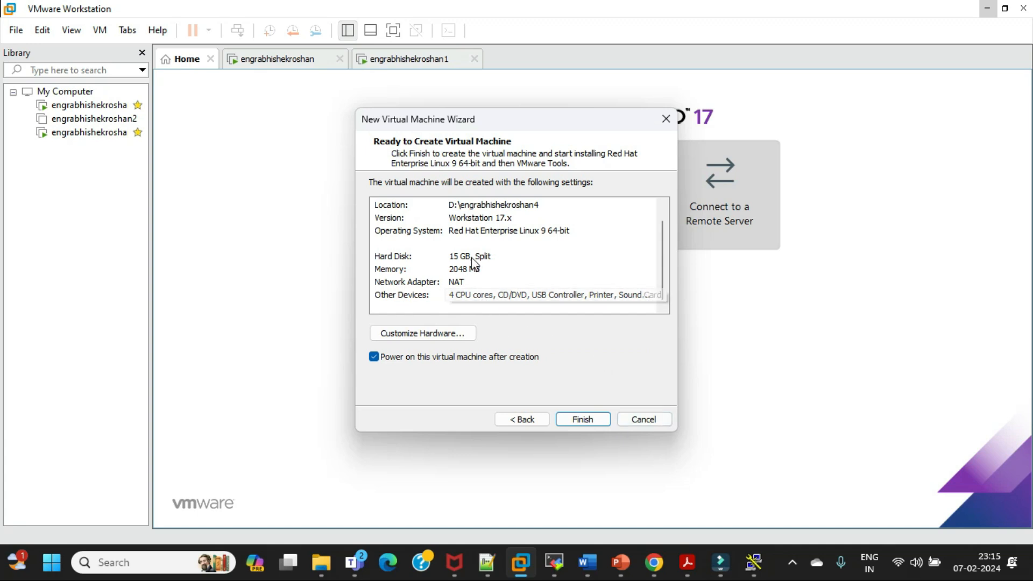
scroll(490, 262, up, 1)
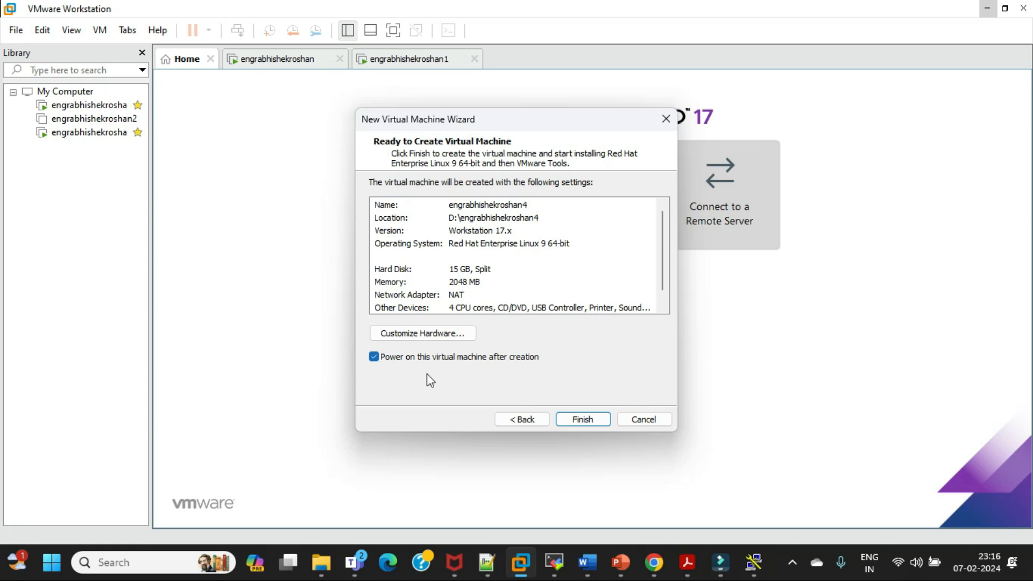
click(582, 419)
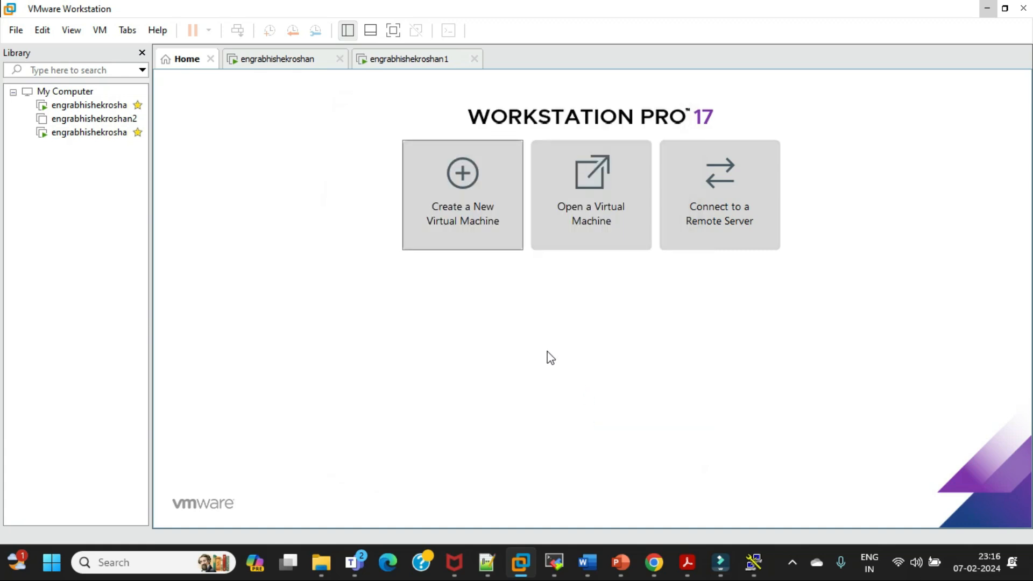
Look at the consoles of the two running virtual machines, and minimize VMware Workstation and MobaXterm to return to the Teams meeting
click(89, 131)
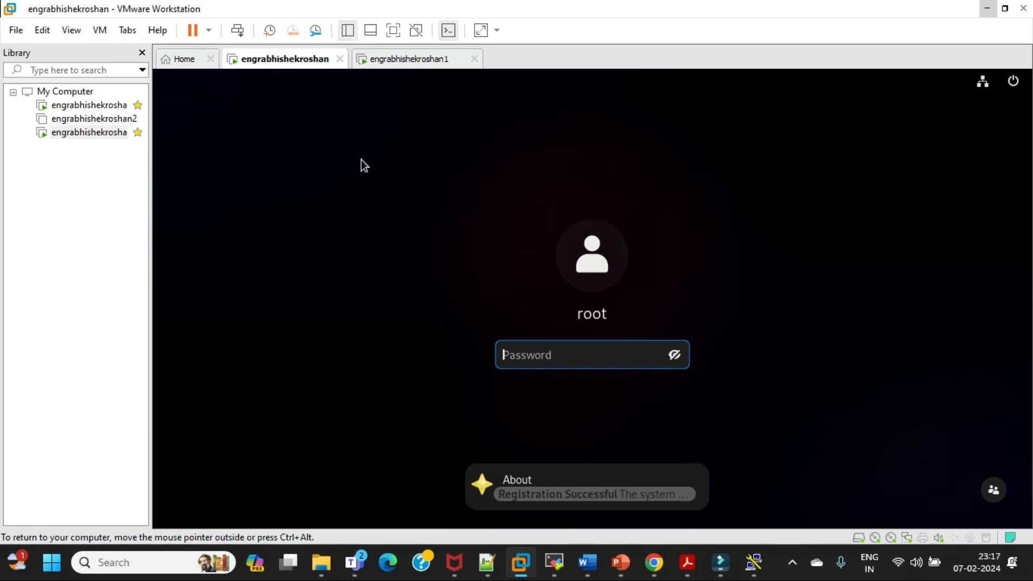
click(97, 107)
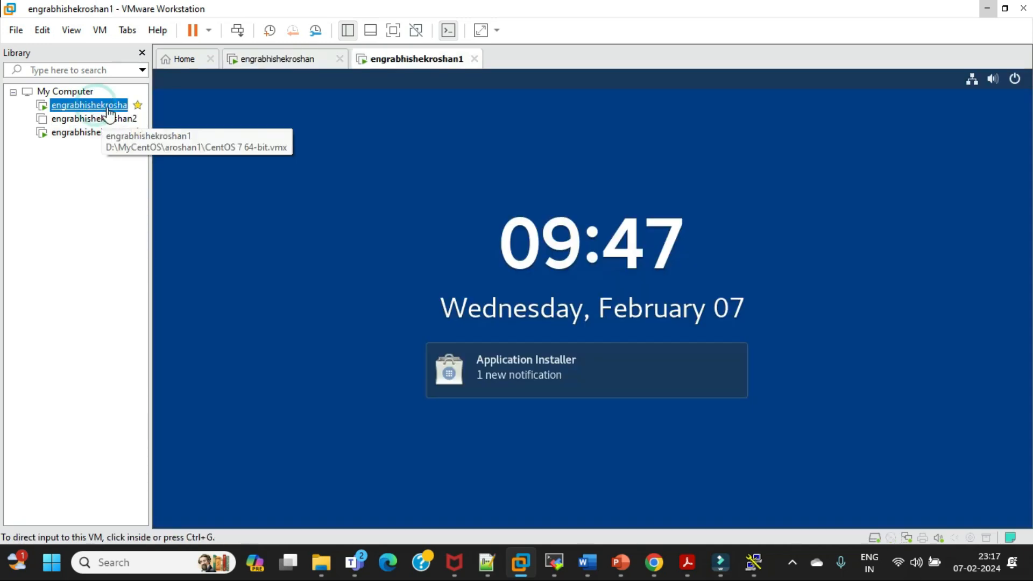
click(278, 59)
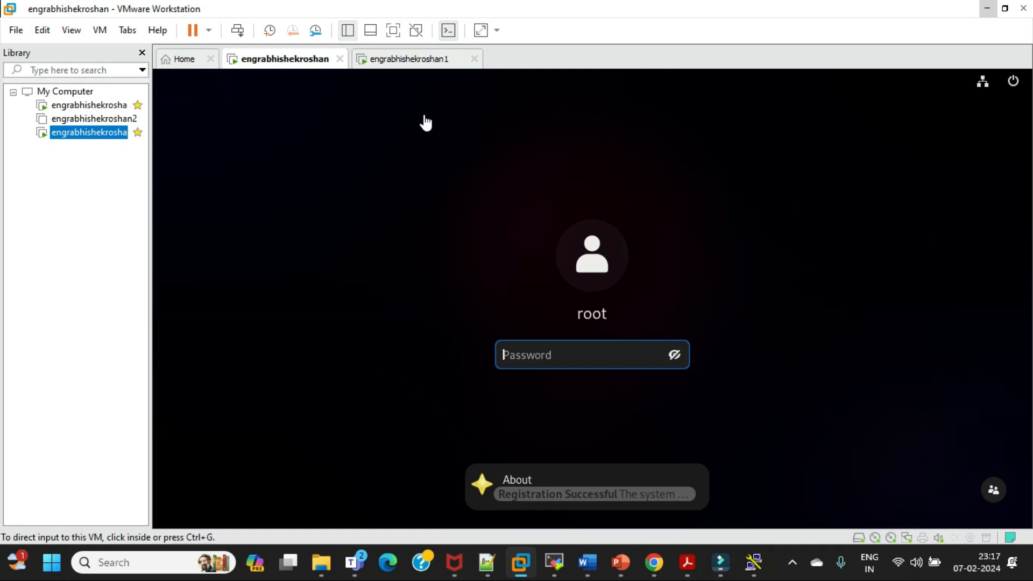
click(988, 8)
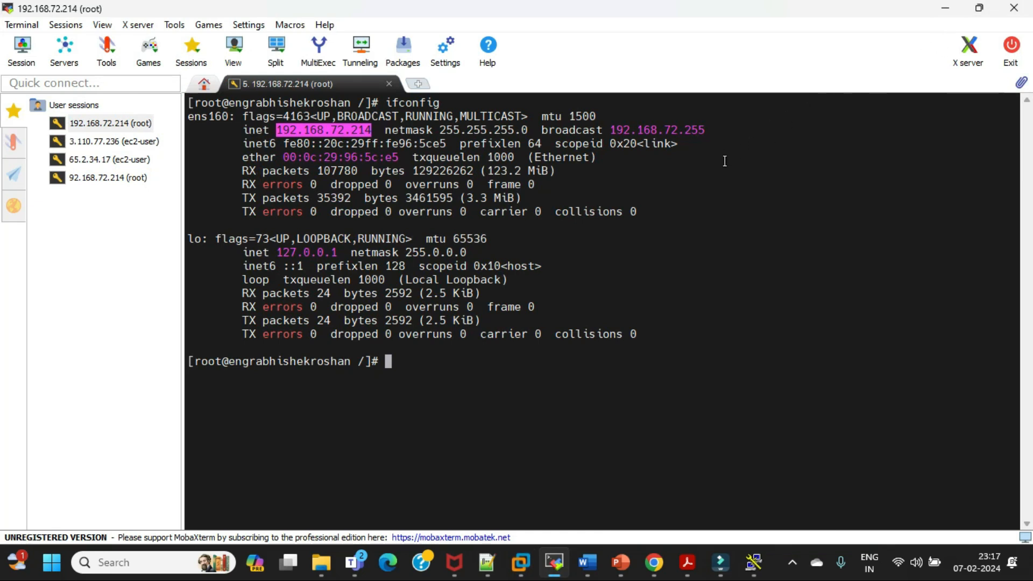
click(939, 10)
click(941, 12)
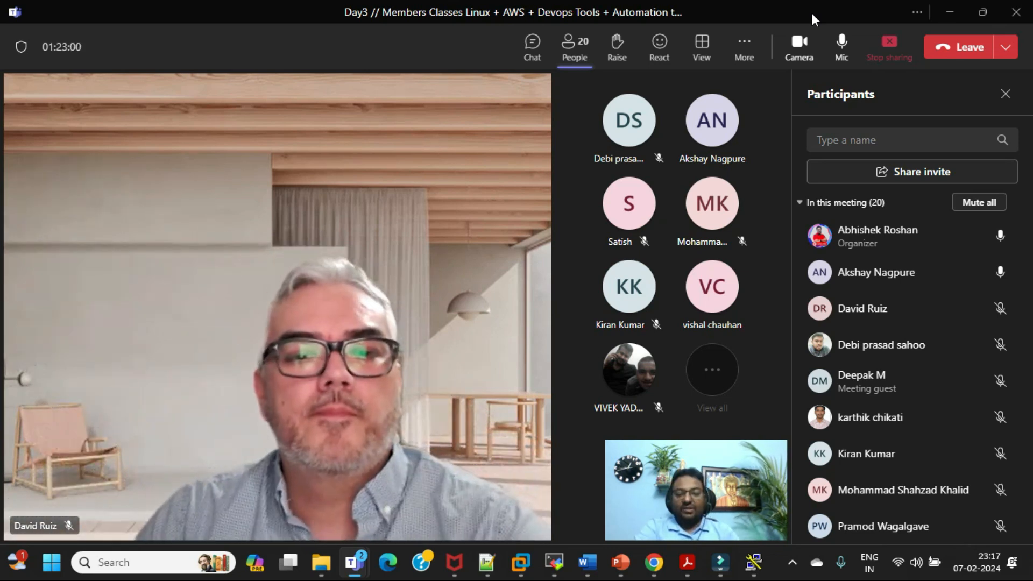
Bring up the Linux course content document in Word to review its topics, and minimize it to return to Teams
mouse_move(686, 572)
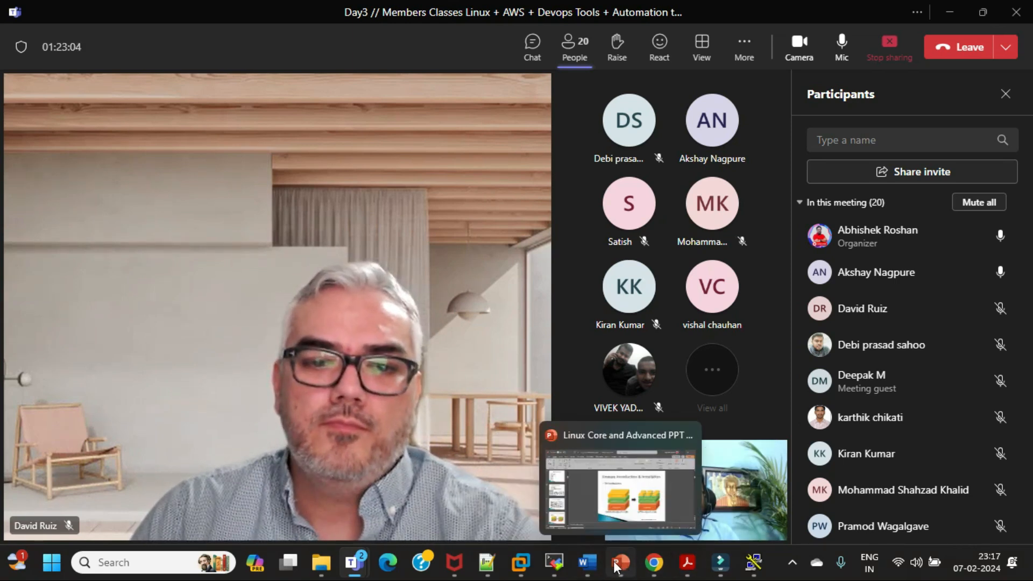
click(590, 509)
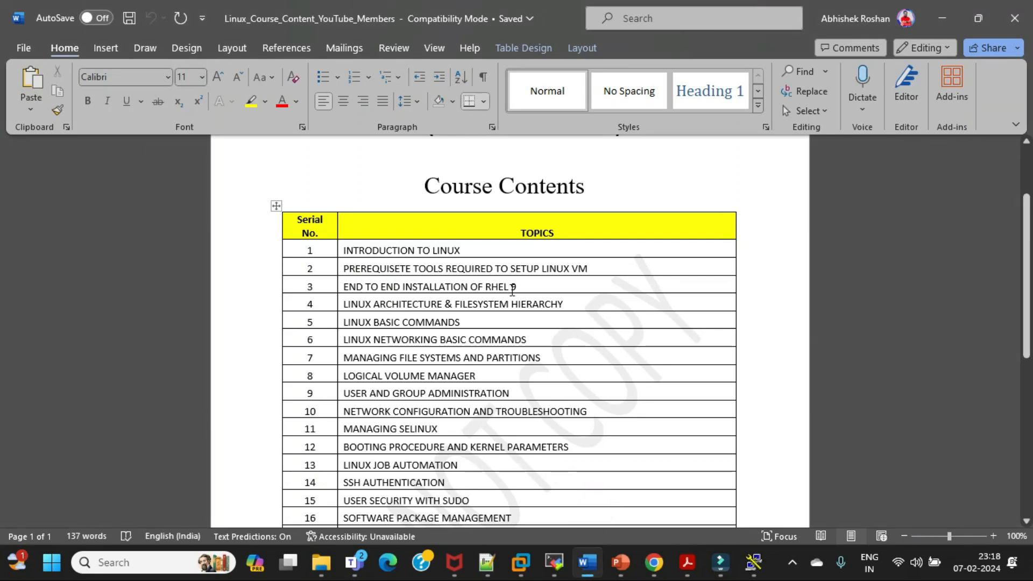
click(944, 21)
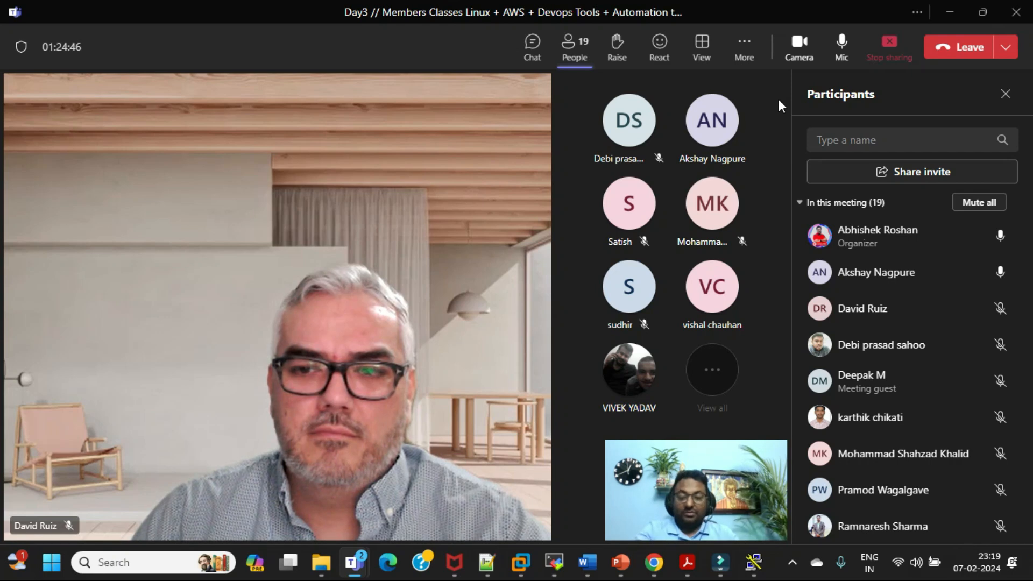
Open the "ELS cluster for MQM production internal" workbook from the Server Built folder on D: and examine its RAM, CPU and storage columns
key(alt+Tab)
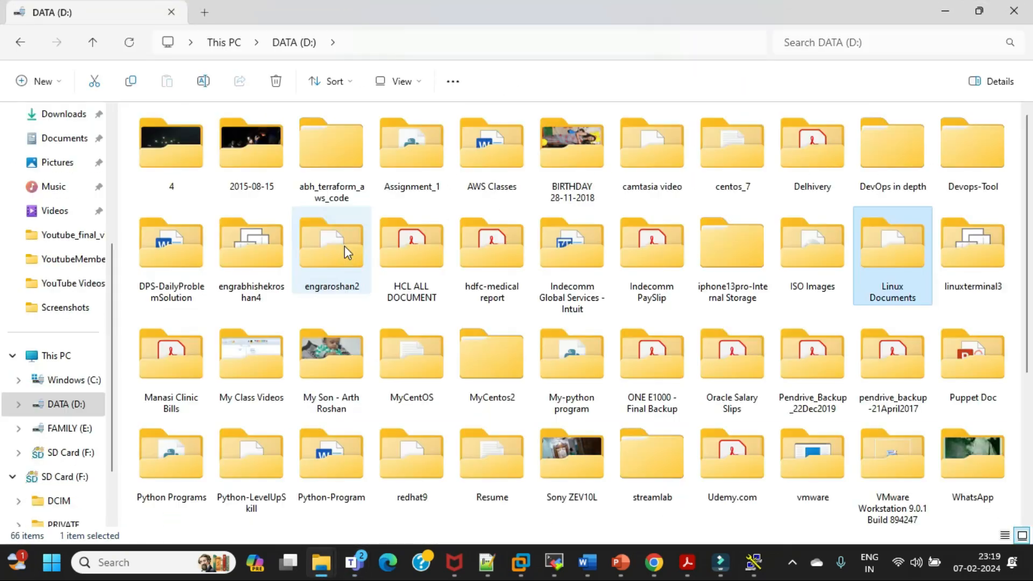
key(Return)
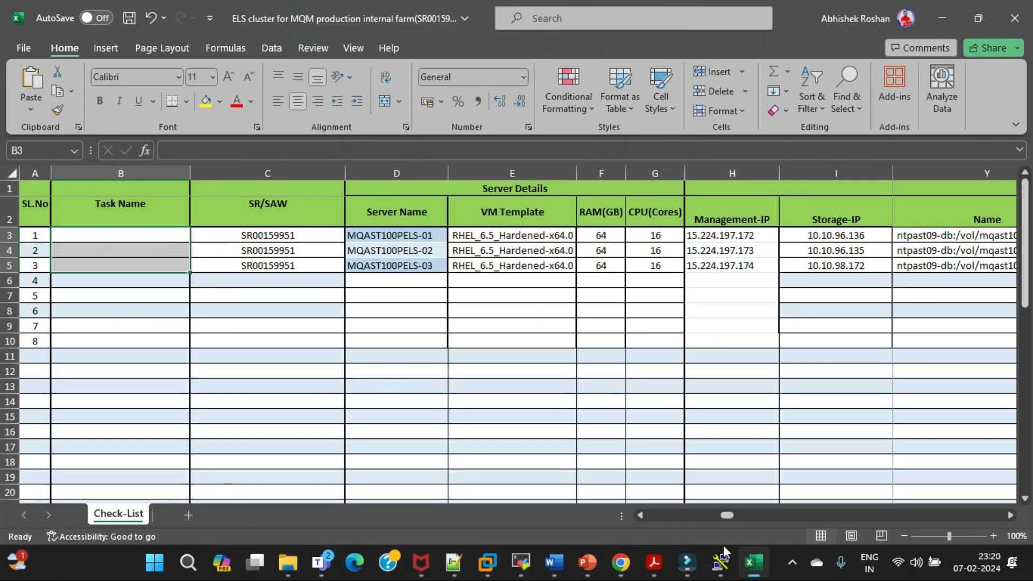
drag(725, 515, 726, 515)
click(640, 213)
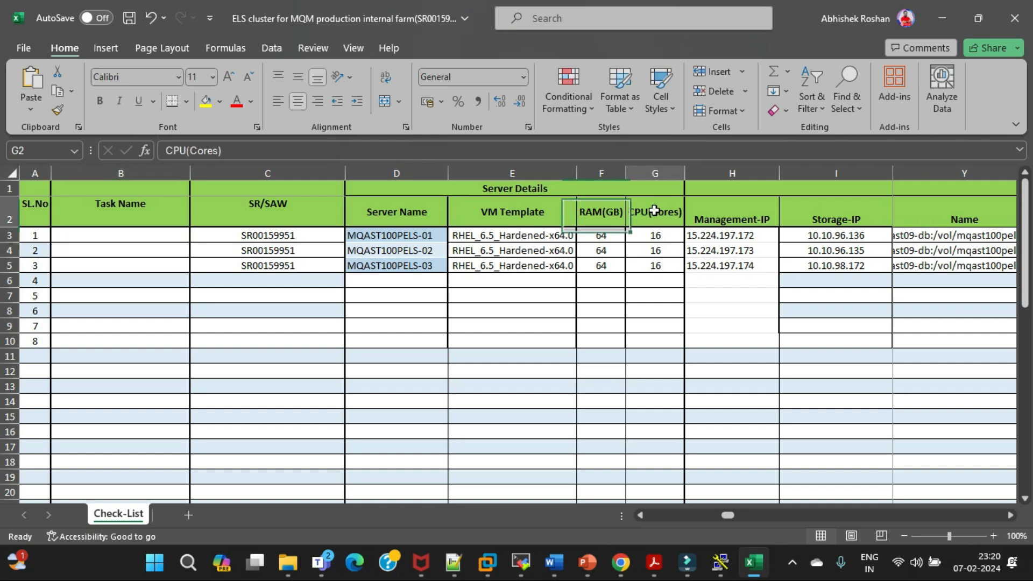
click(1010, 515)
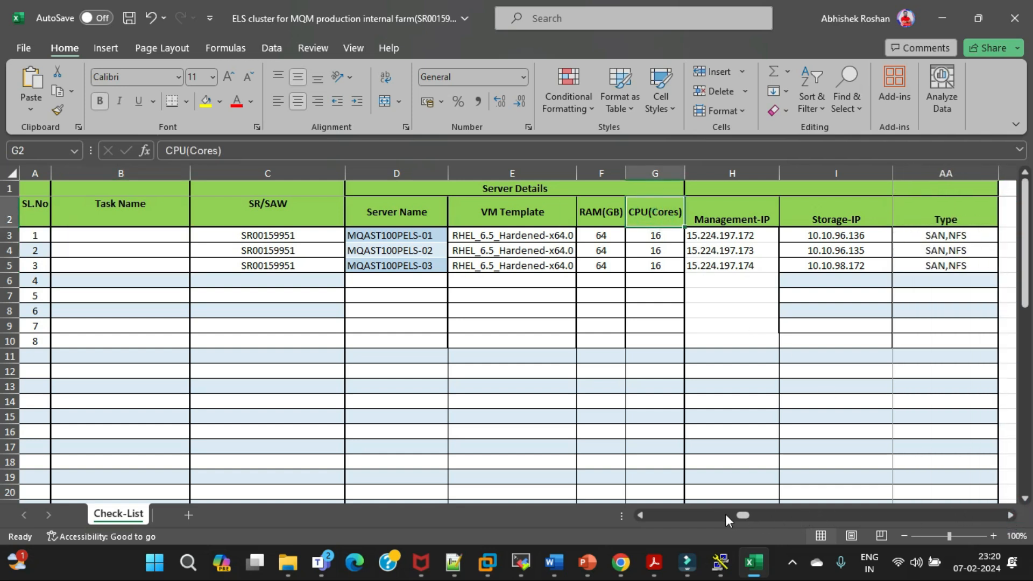
click(640, 515)
click(641, 515)
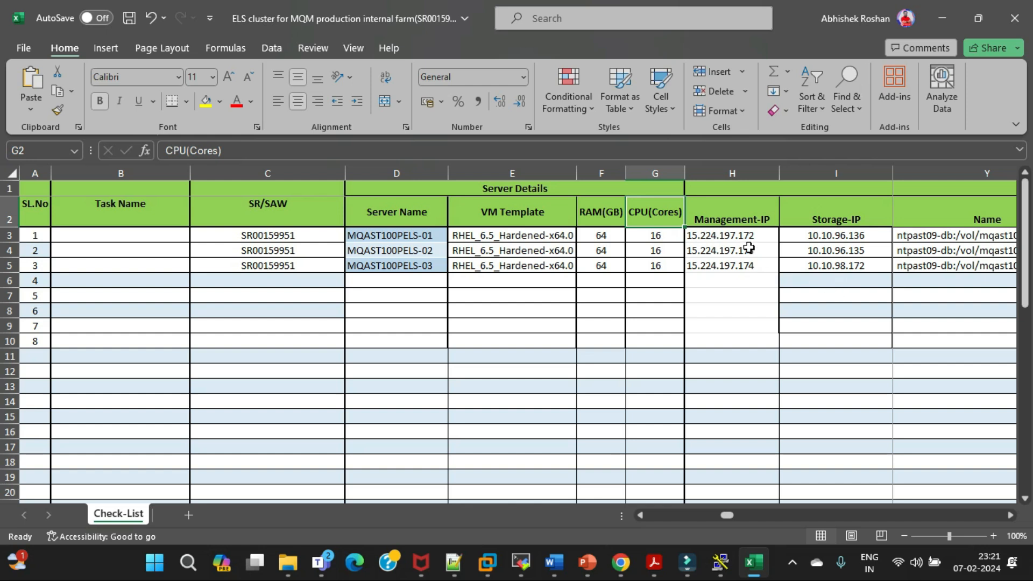
Examine the checklist's installation task columns, from the HPSA and McAfee agents back through VMware Tools and SSH keys to PIT Installed
click(1009, 515)
click(1008, 515)
click(1007, 515)
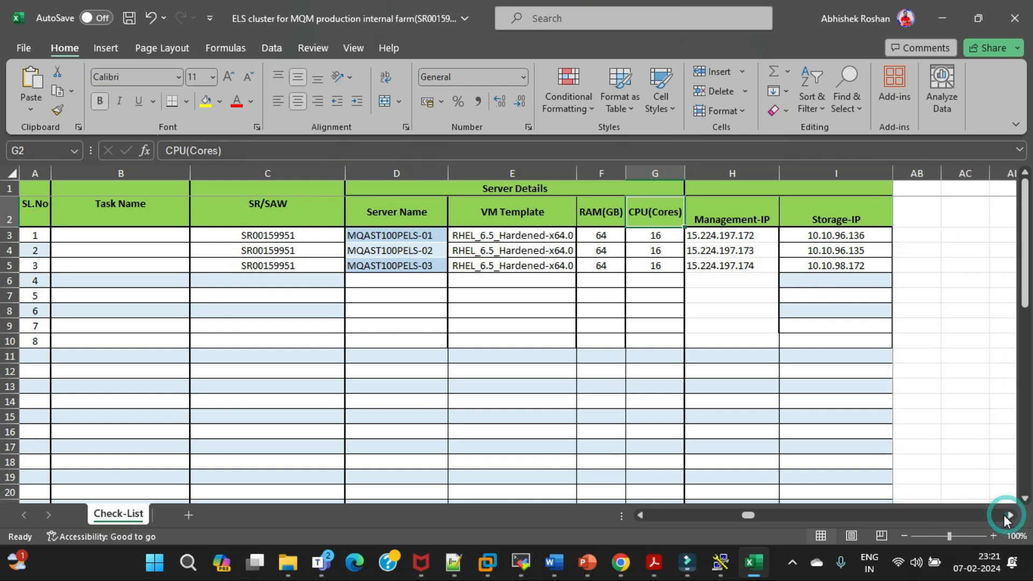
click(640, 515)
click(640, 515)
click(639, 515)
click(639, 515)
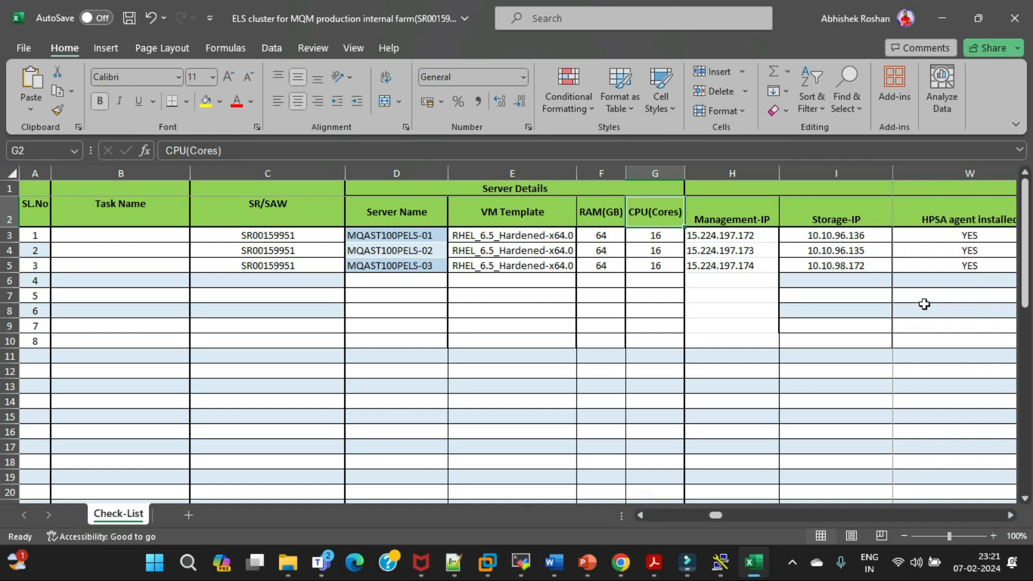
click(640, 515)
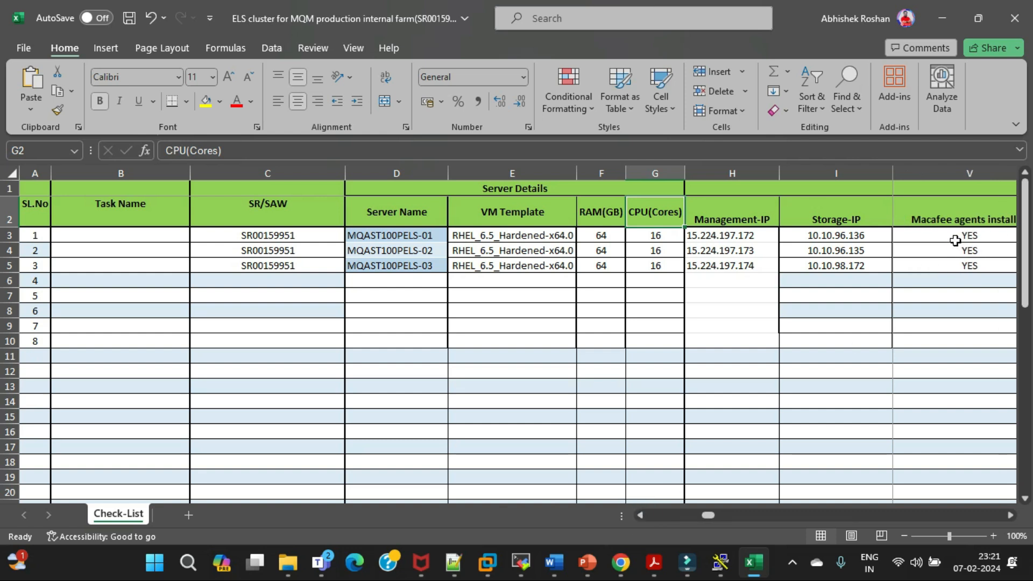
click(643, 515)
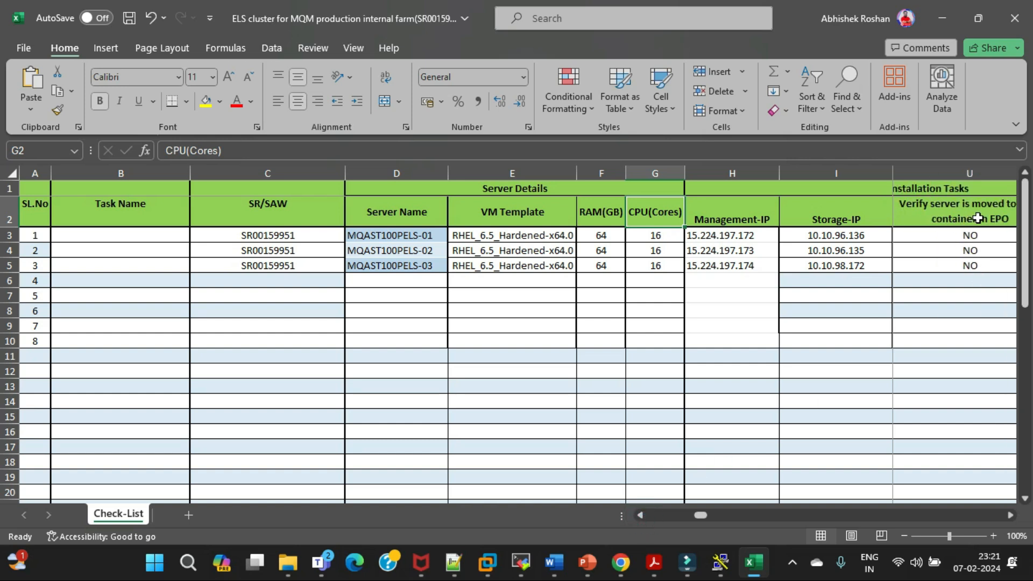
click(640, 517)
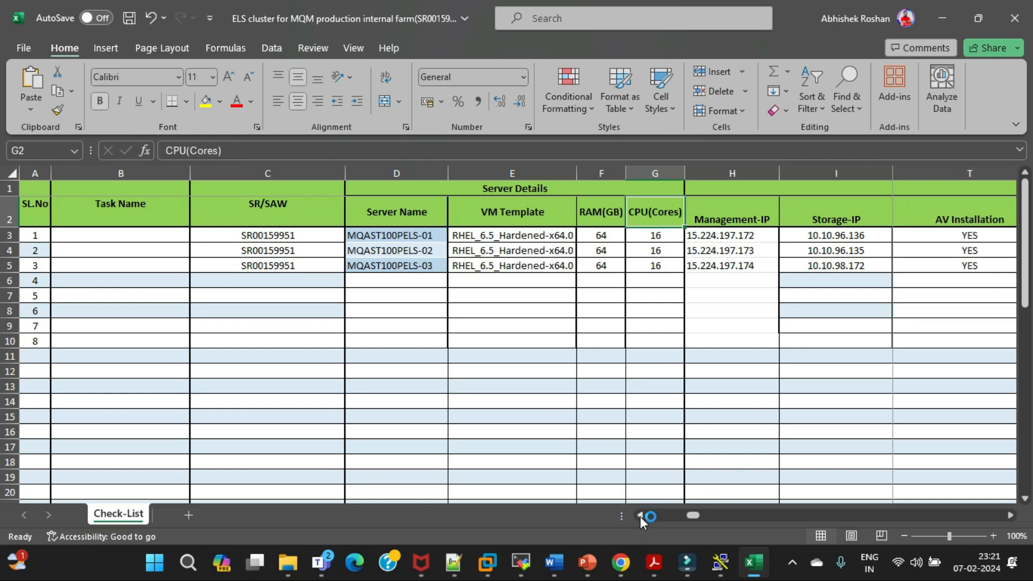
click(641, 516)
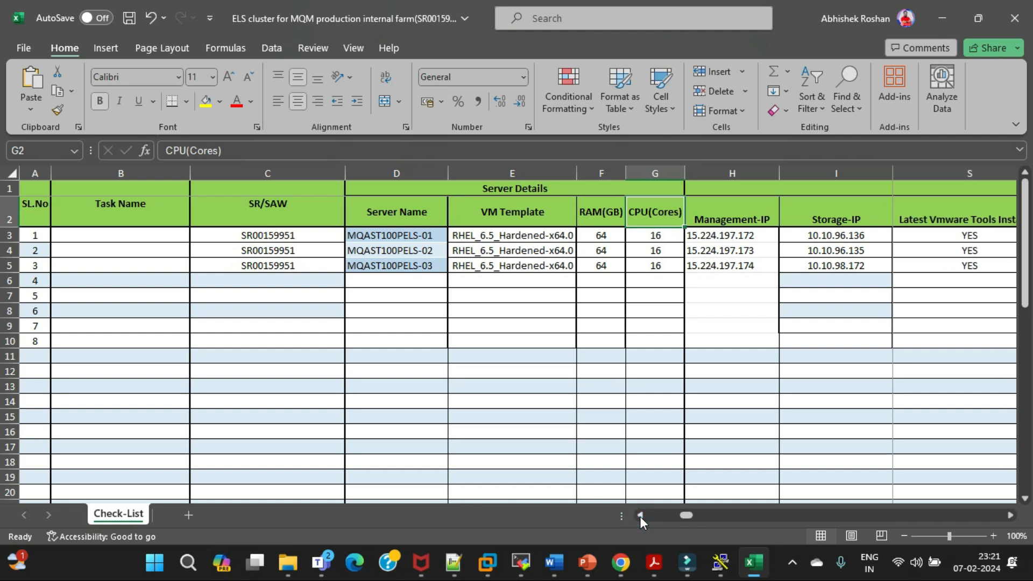
click(641, 517)
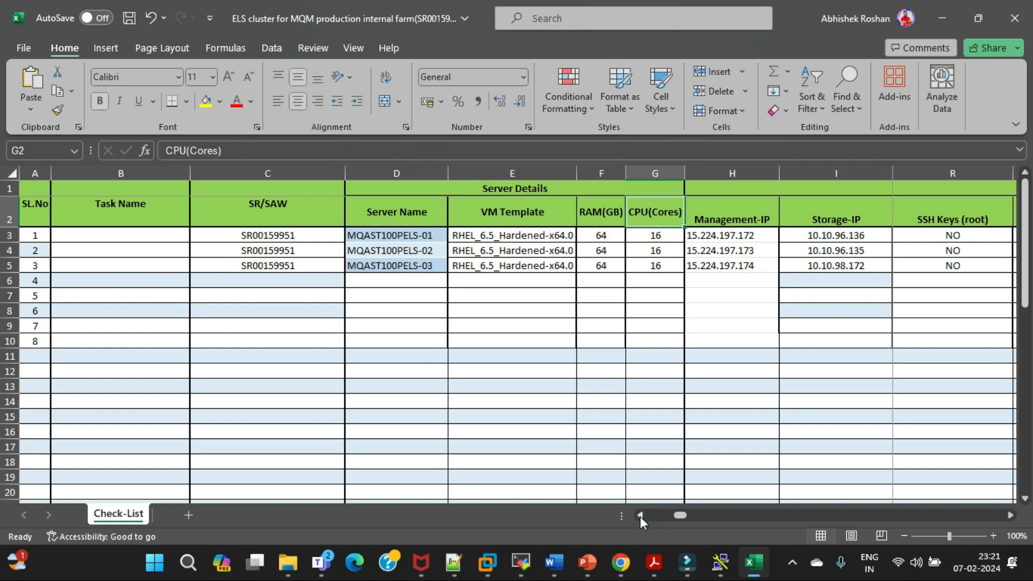
click(640, 517)
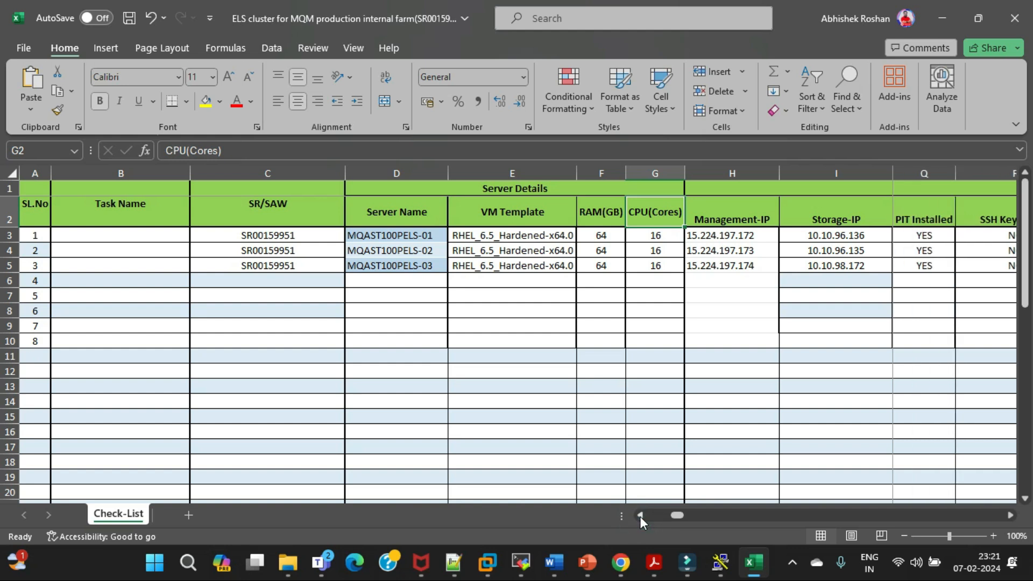
Minimize the checklist workbook, return to the Day3 Teams meeting window, and stop sharing the screen
click(943, 19)
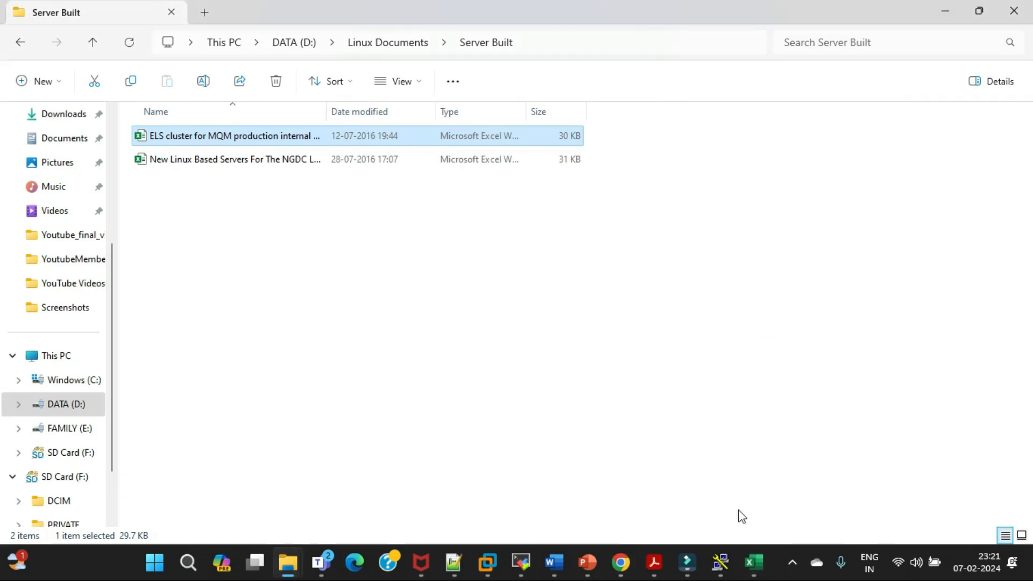
mouse_move(321, 562)
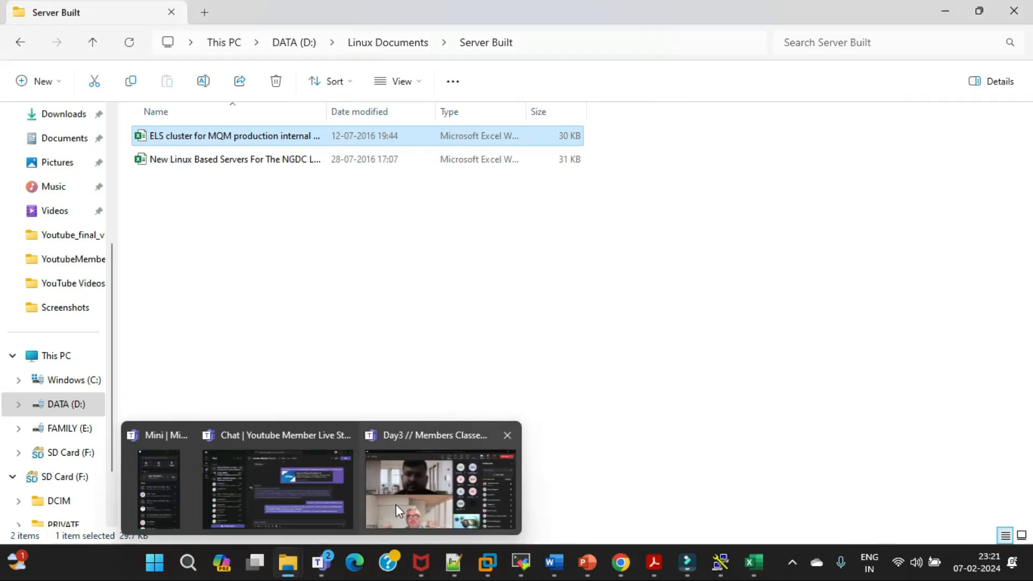
click(395, 505)
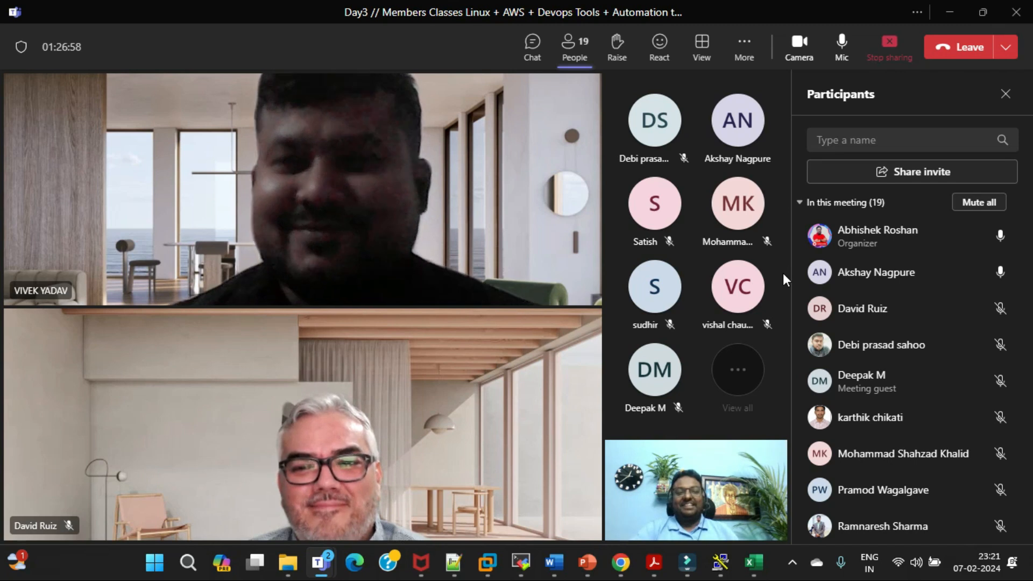
click(890, 43)
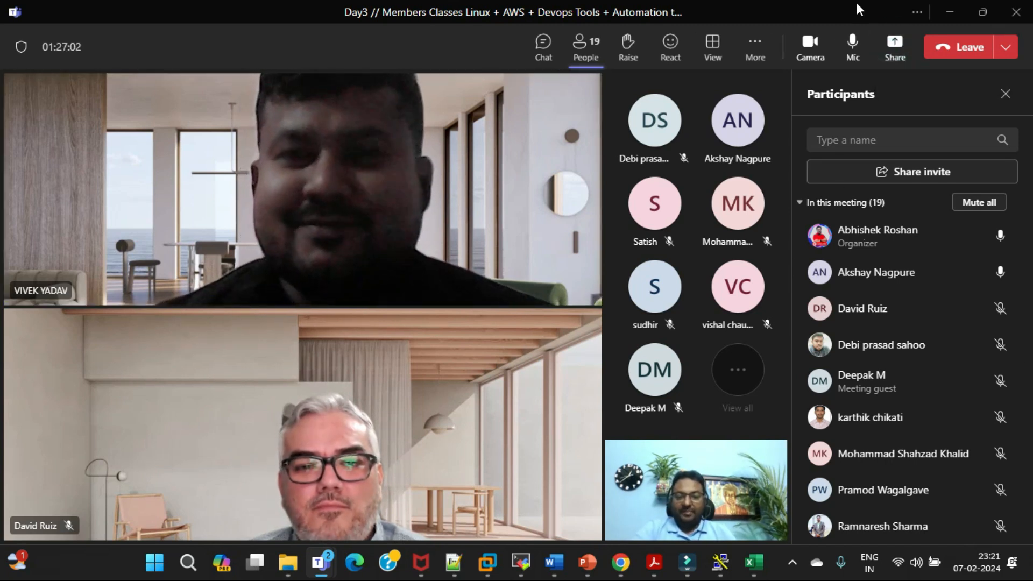